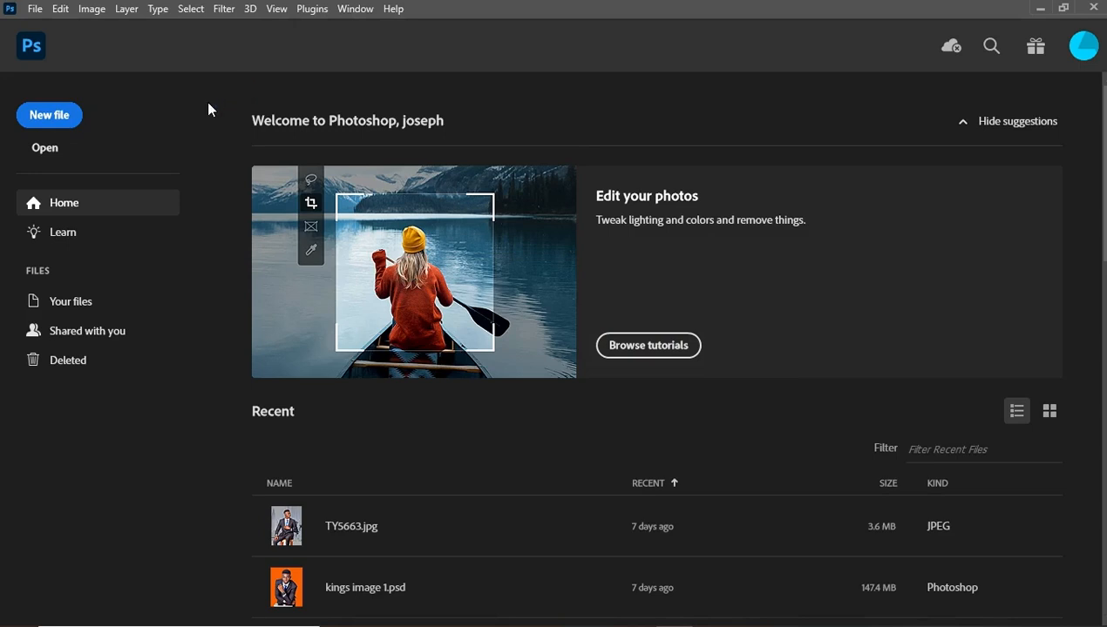
- Create a new document named CHRISTMAS, 1080 x 1350 pixels at 300 pixels/inch, in RGB Color with a white background
left_click(58, 116)
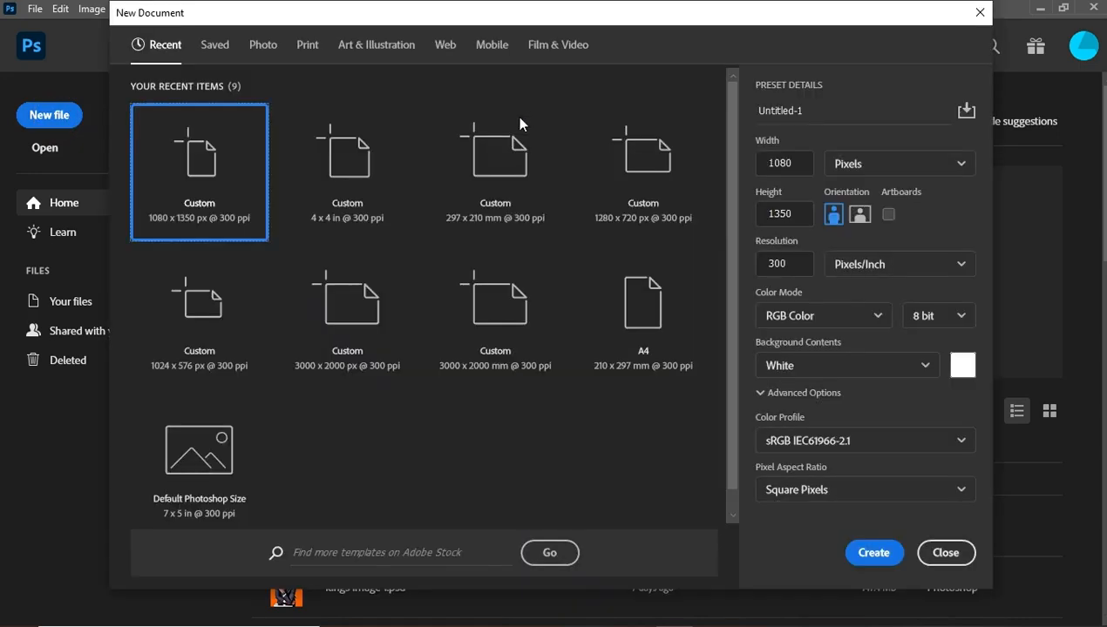
left_click(806, 110)
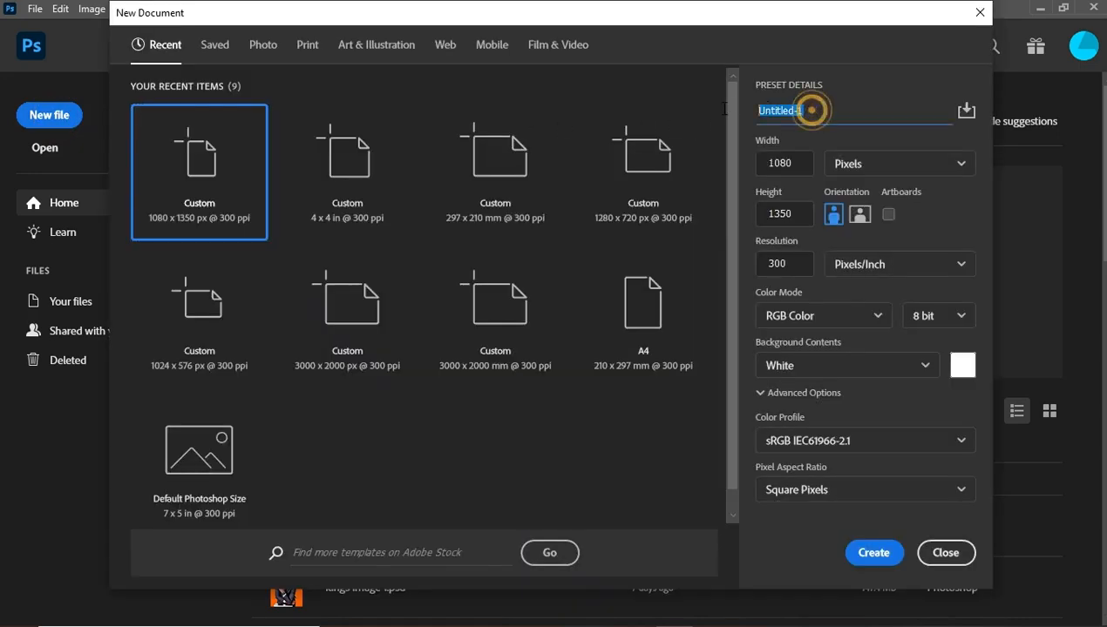
type("CHRISTMAS")
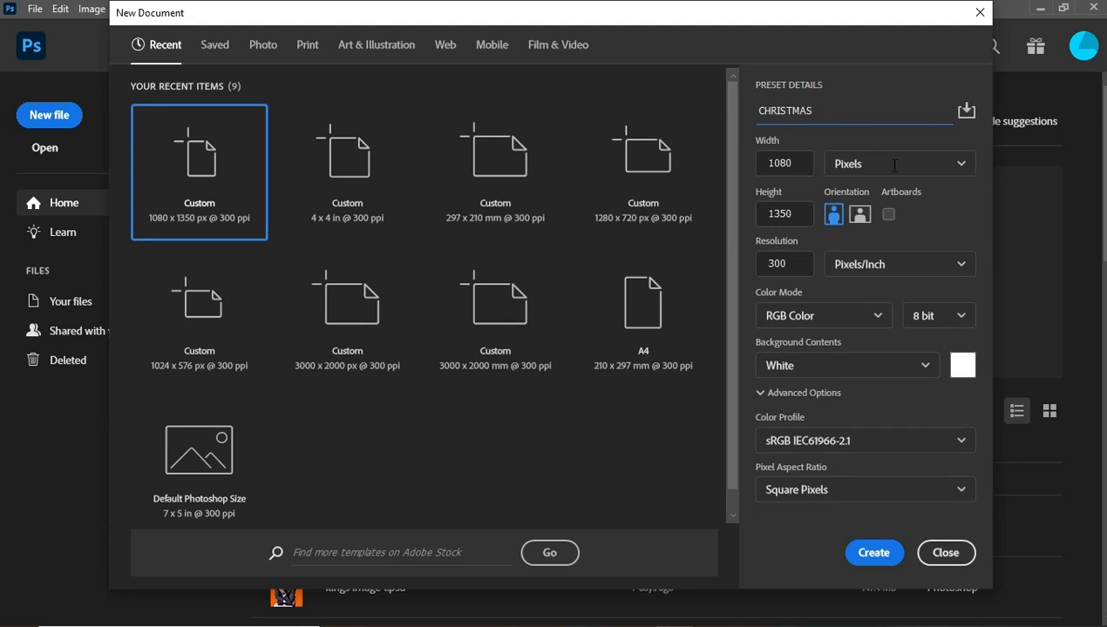
left_click(893, 164)
left_click(895, 166)
left_click(891, 196)
left_click(826, 137)
left_click(869, 553)
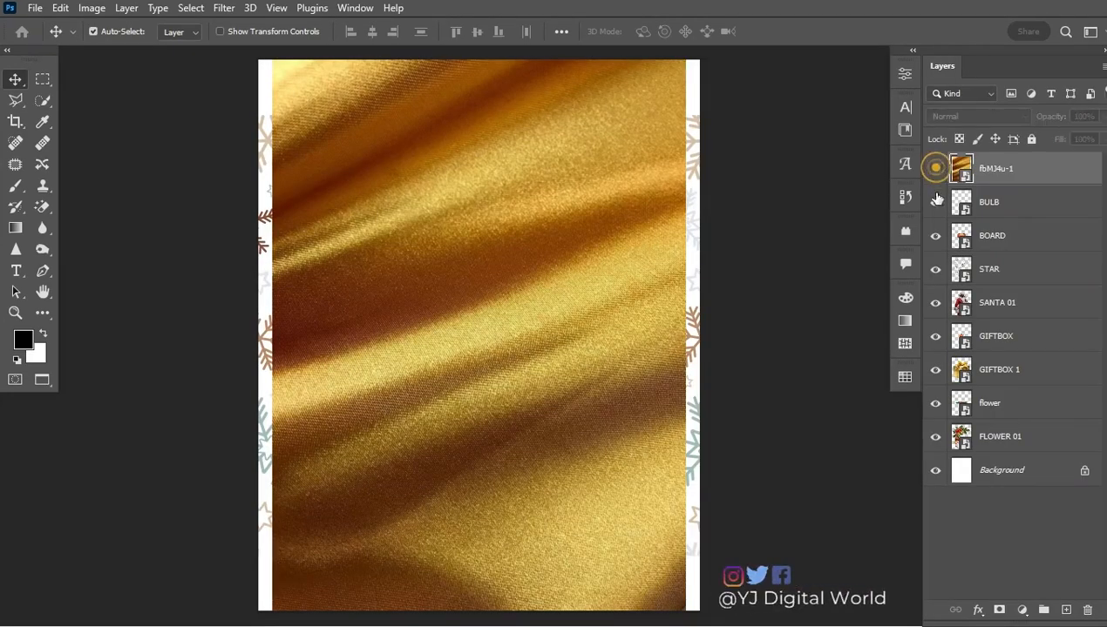
- Hide every image layer above Background, from fbMJ4u-1 down to FLOWER 01
left_click(934, 168)
left_click(935, 202)
left_click(935, 235)
left_click(934, 269)
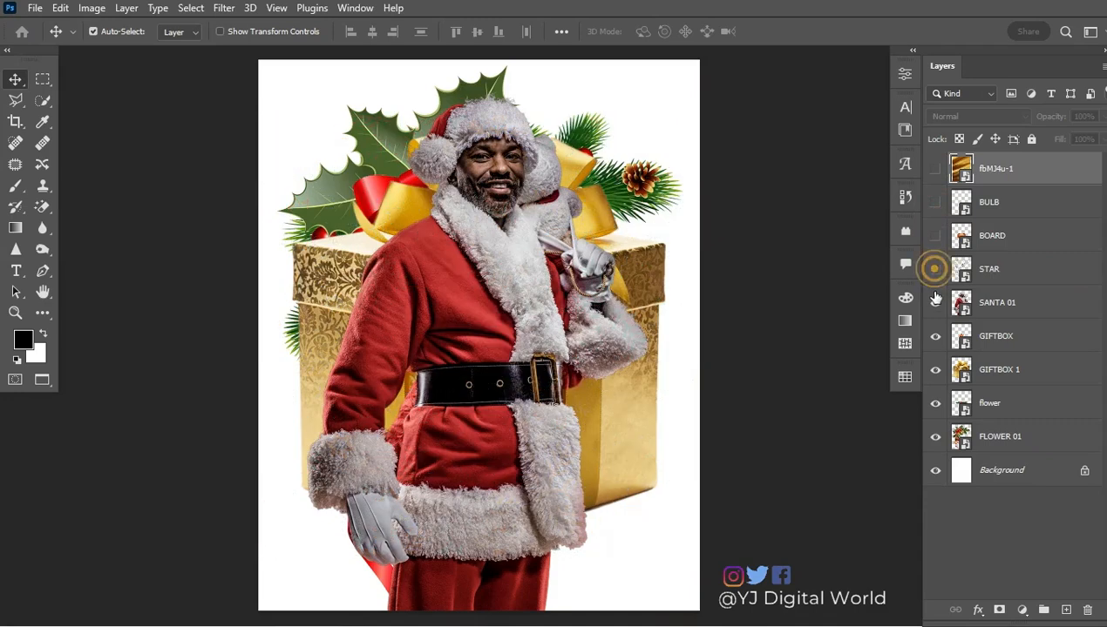
left_click(935, 302)
left_click(935, 336)
left_click(934, 370)
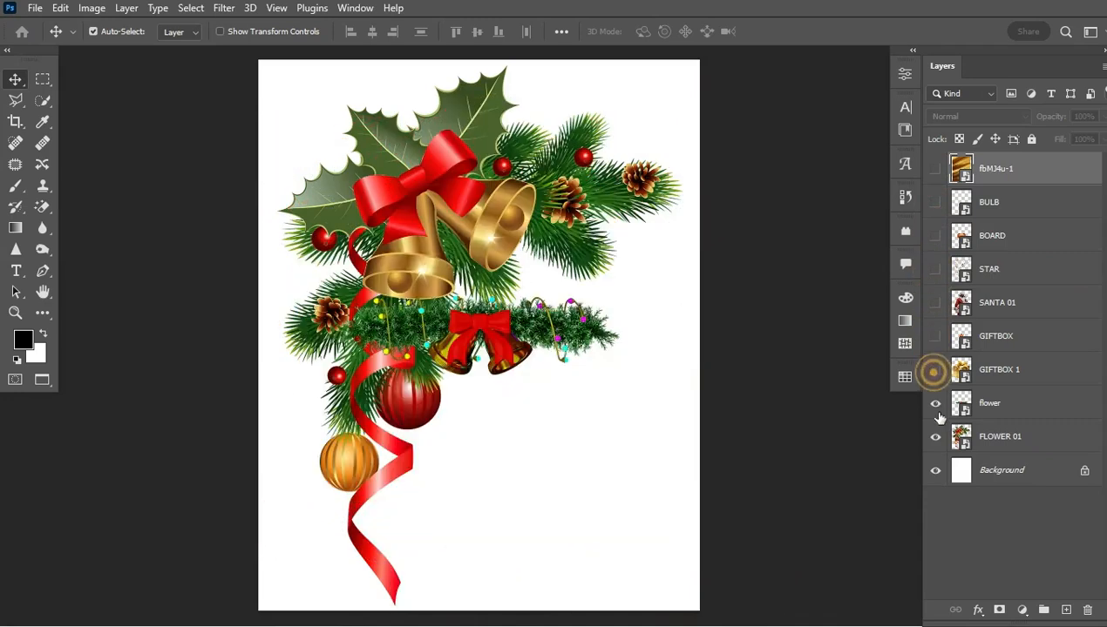
left_click(935, 403)
left_click(935, 437)
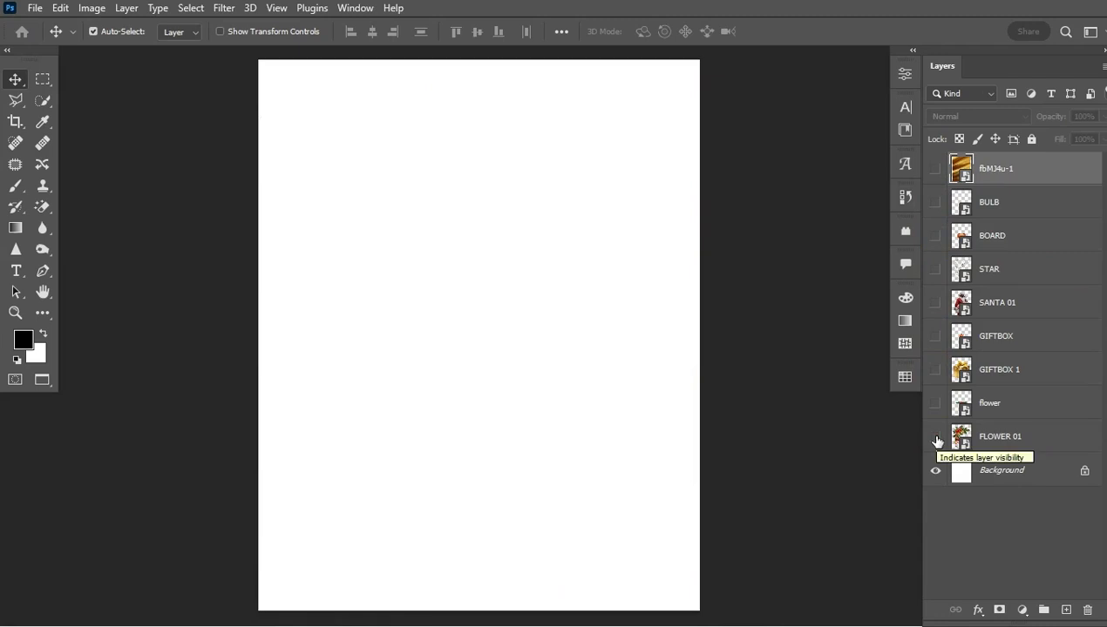
- Move the gold fabric layer fbMJ4u-1 down the layer stack to directly above Background
left_click_drag(1068, 174, 1037, 456)
left_click(934, 442)
left_click(934, 441)
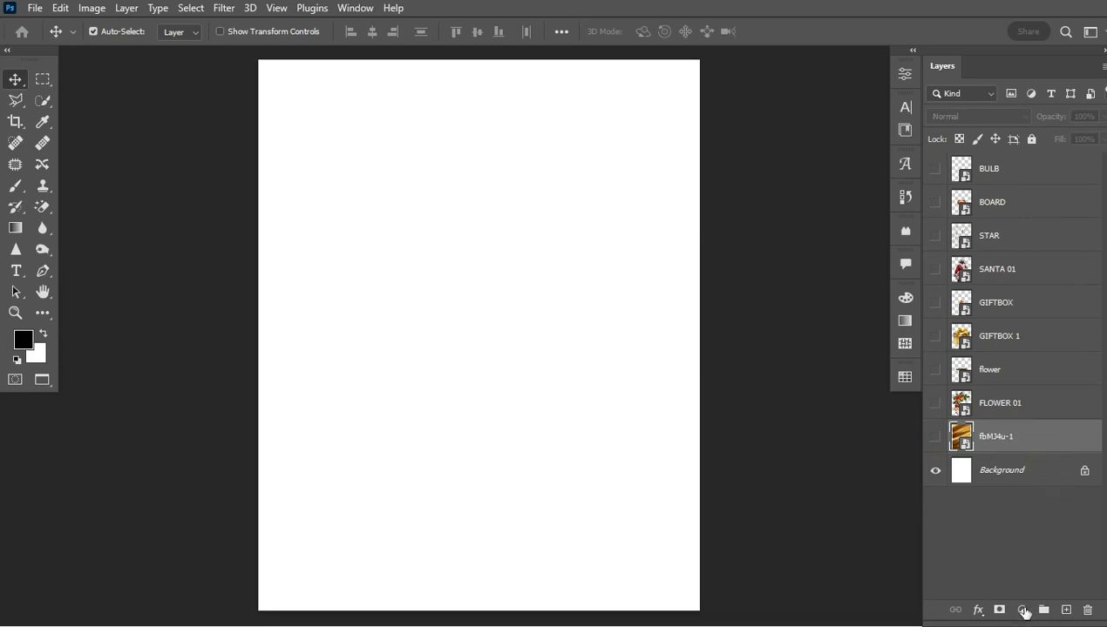
- Add a Gradient fill layer directly above Background using the RED AND PEACH preset
left_click(1024, 611)
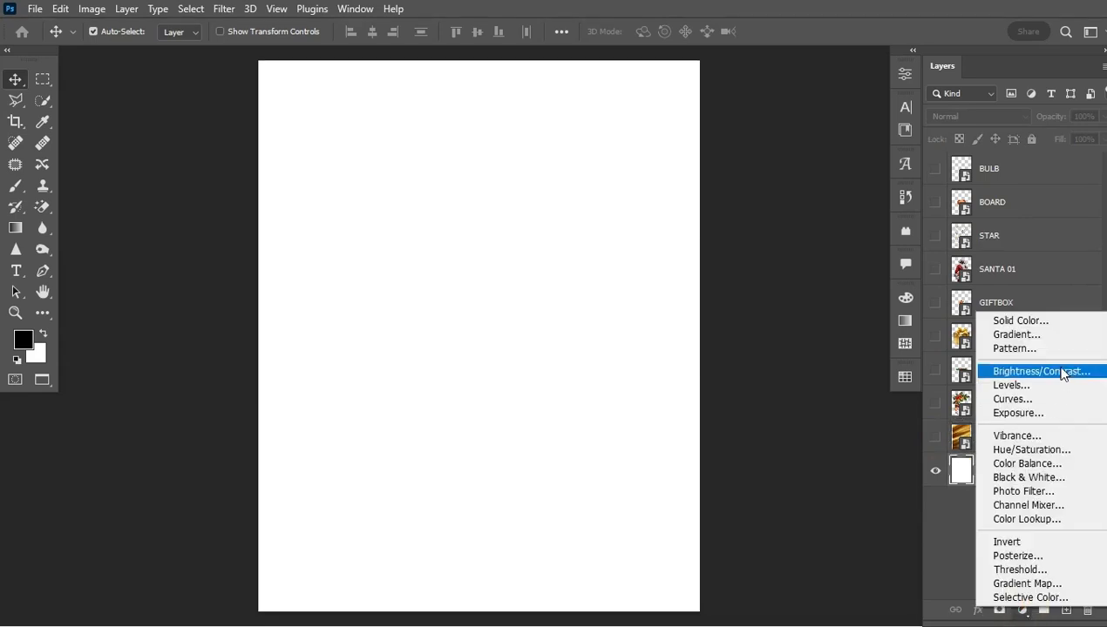
left_click(1048, 339)
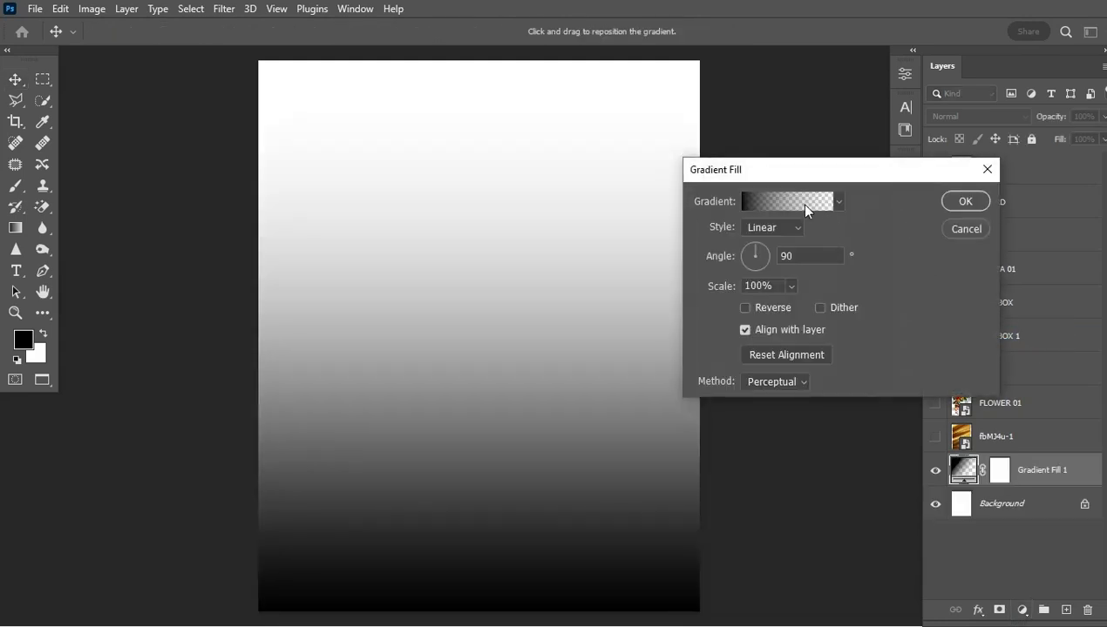
left_click(806, 204)
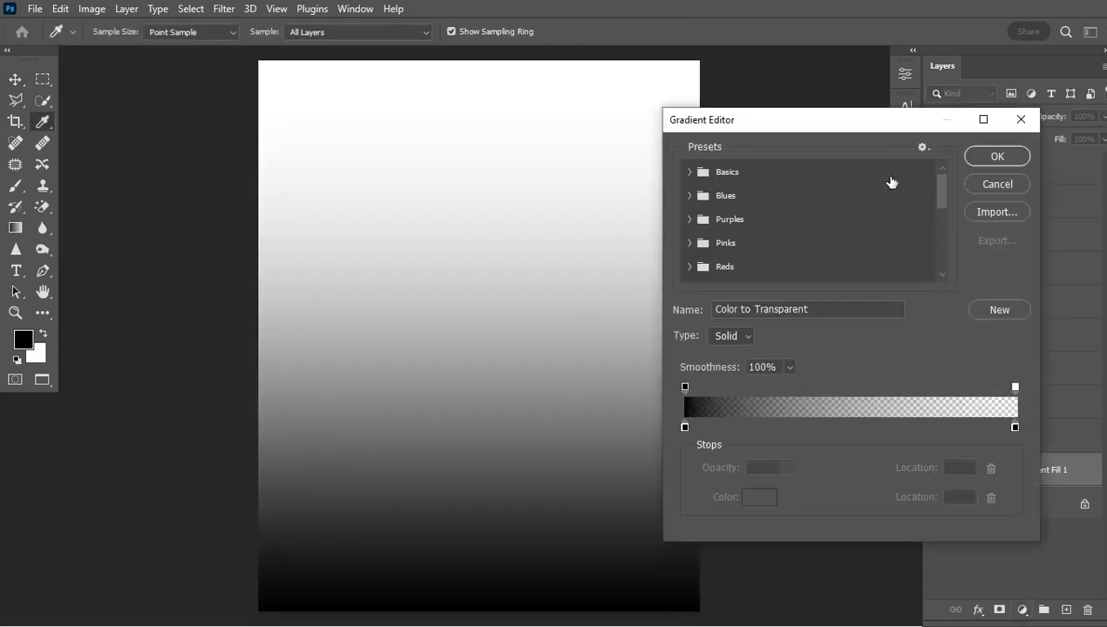
left_click_drag(941, 191, 941, 264)
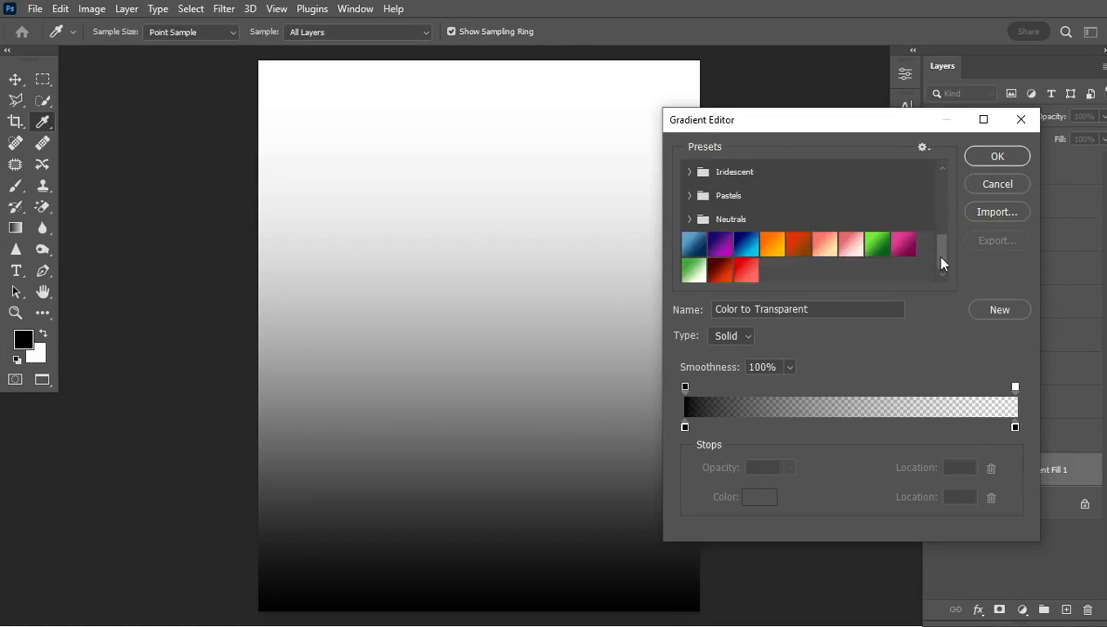
left_click(746, 270)
left_click(830, 369)
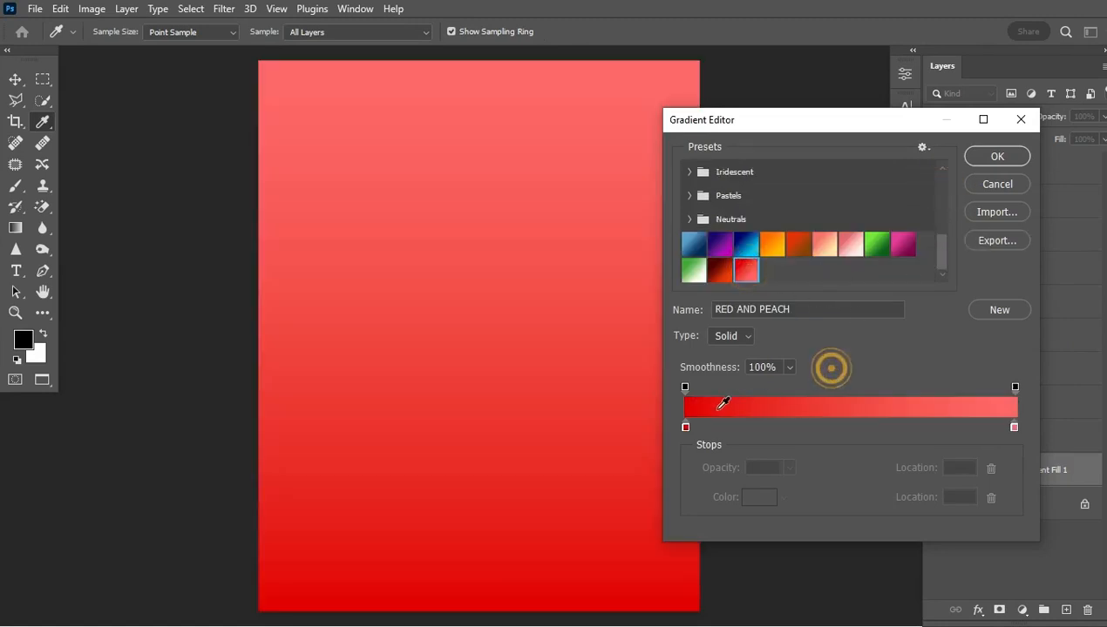
- Confirm the gradient's start stop as e40000 and its end stop at location 100 as fe6a6a, and accept the gradient
left_click(685, 427)
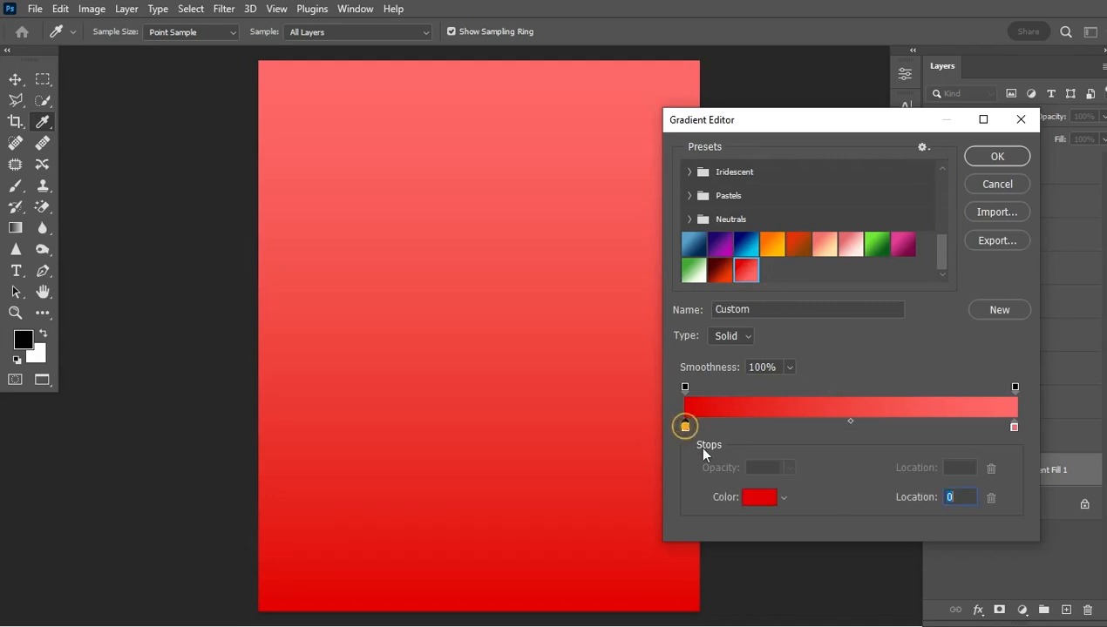
left_click(759, 497)
left_click(956, 322)
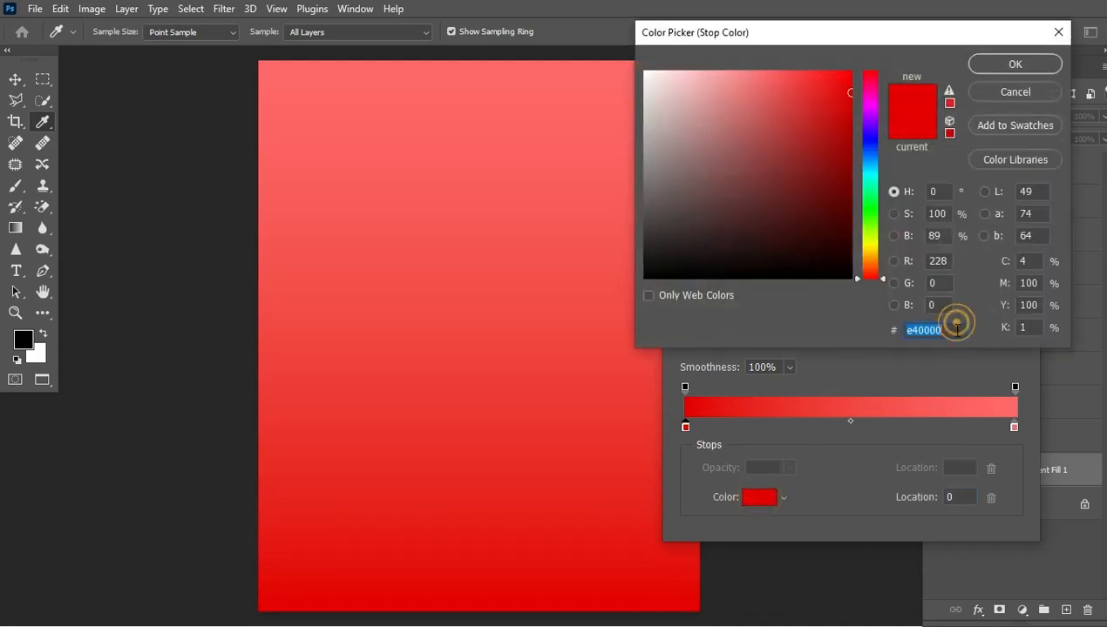
left_click(1029, 66)
left_click(1013, 428)
left_click_drag(1013, 428, 1017, 427)
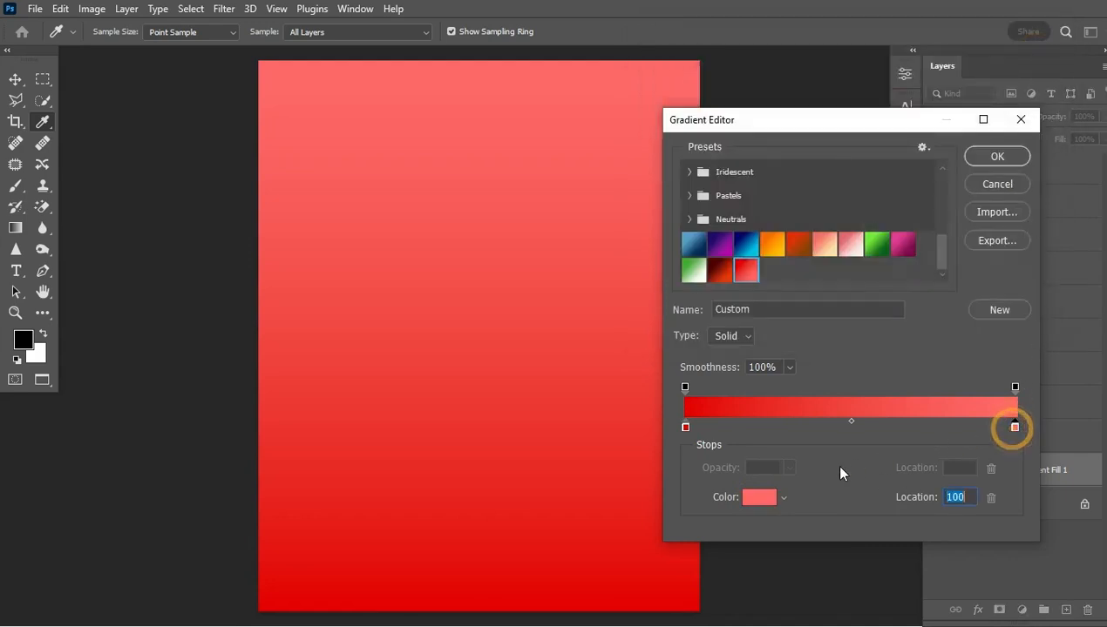
left_click(759, 497)
left_click(952, 328)
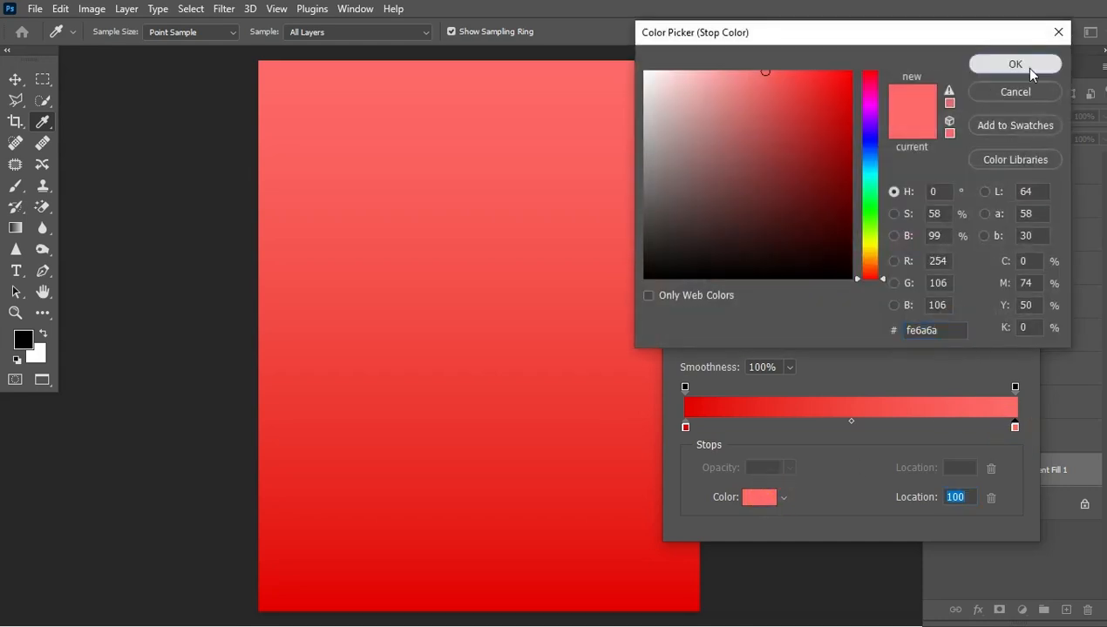
left_click(1014, 65)
left_click(998, 158)
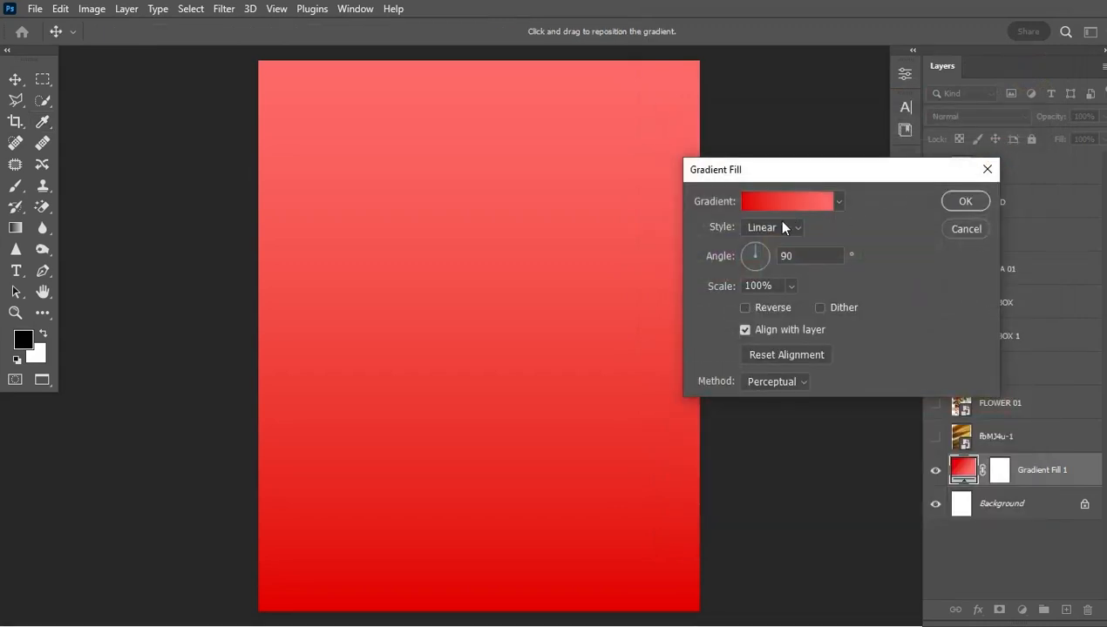
- Make the gradient fill Radial and reversed with a scale of 141%, and apply it
left_click(794, 229)
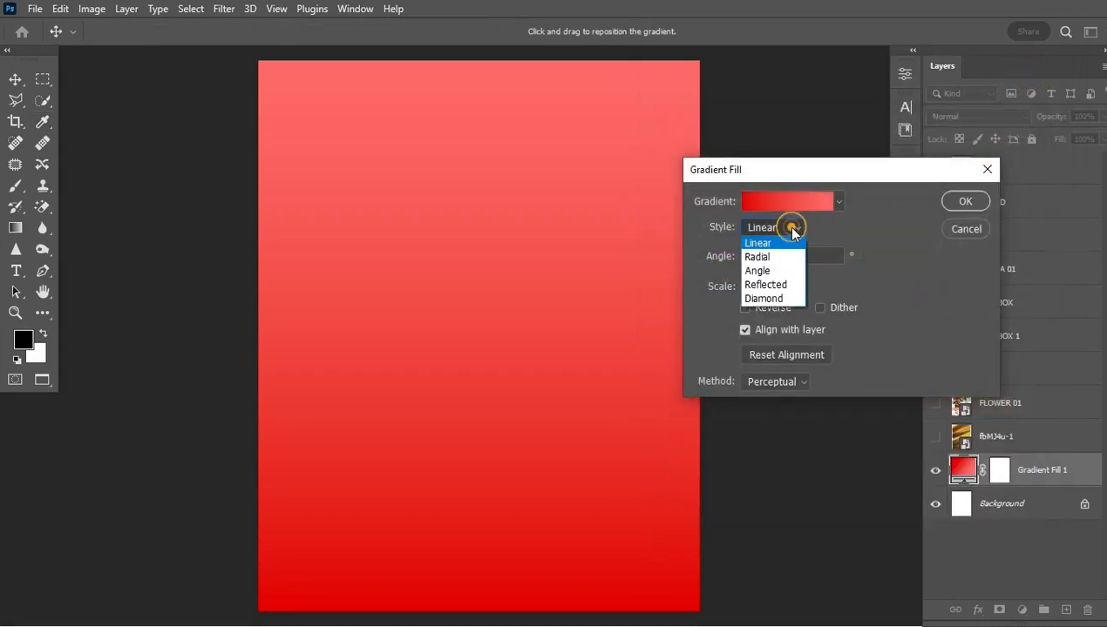
left_click(787, 255)
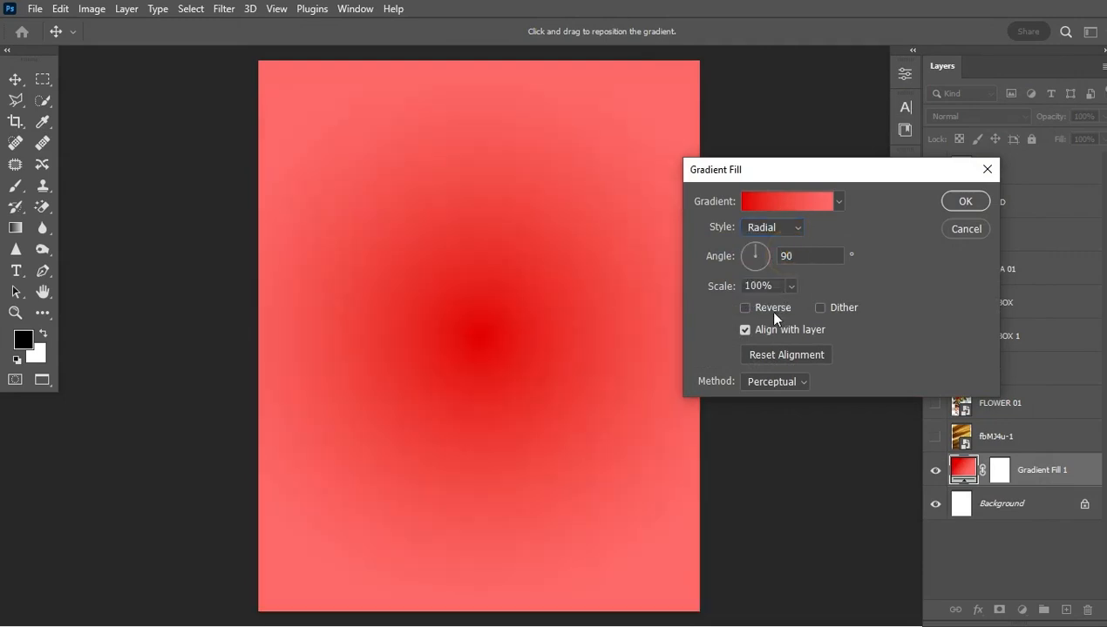
left_click(766, 308)
left_click(791, 286)
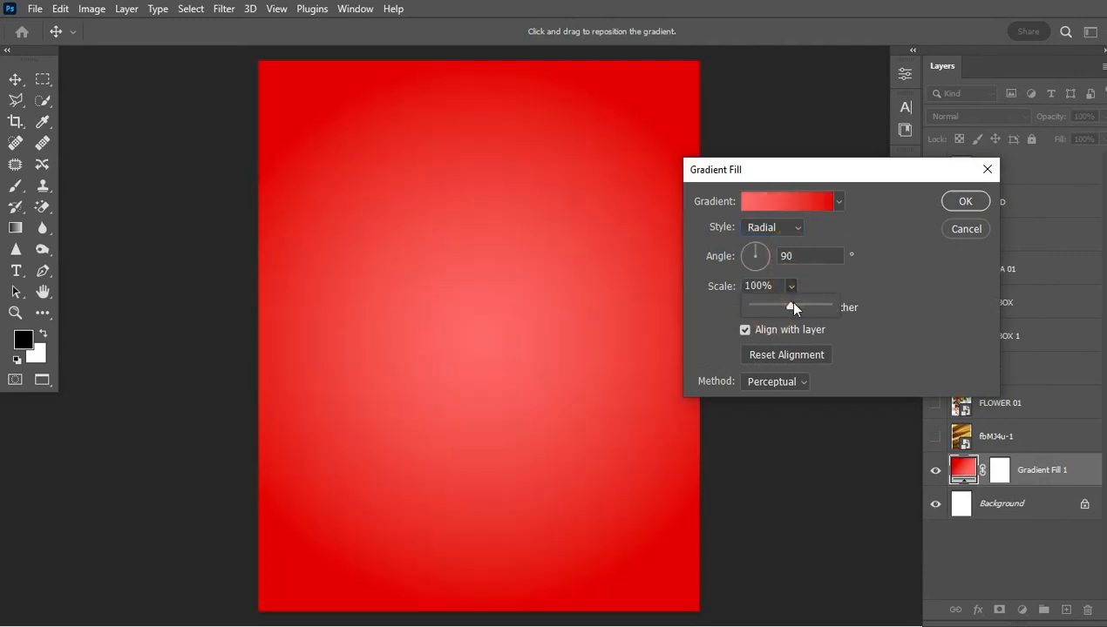
left_click_drag(797, 304, 798, 304)
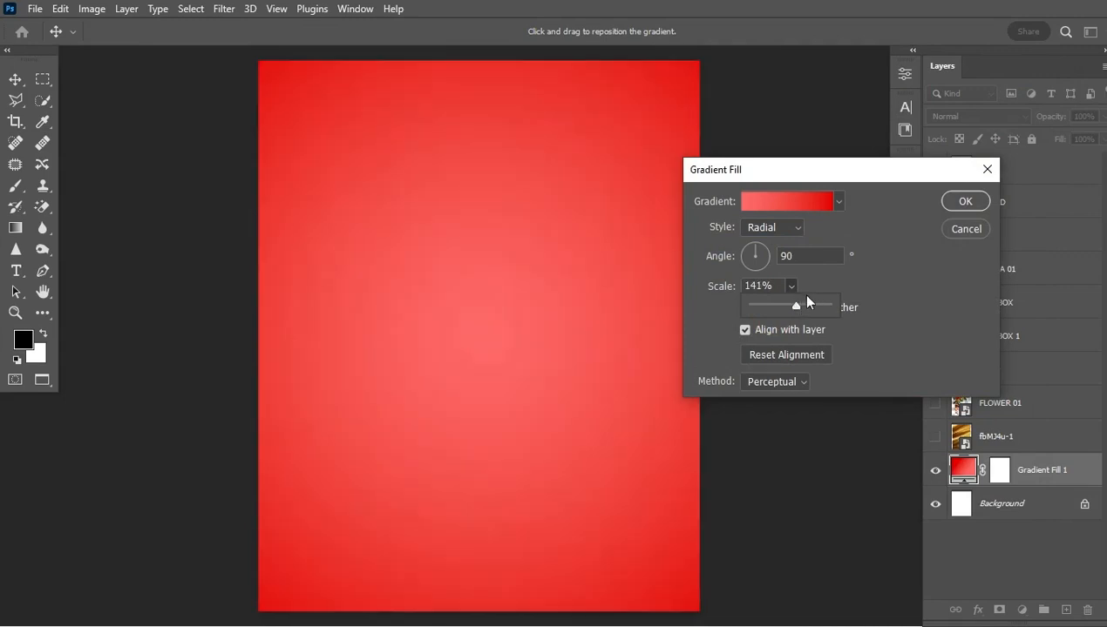
left_click(821, 280)
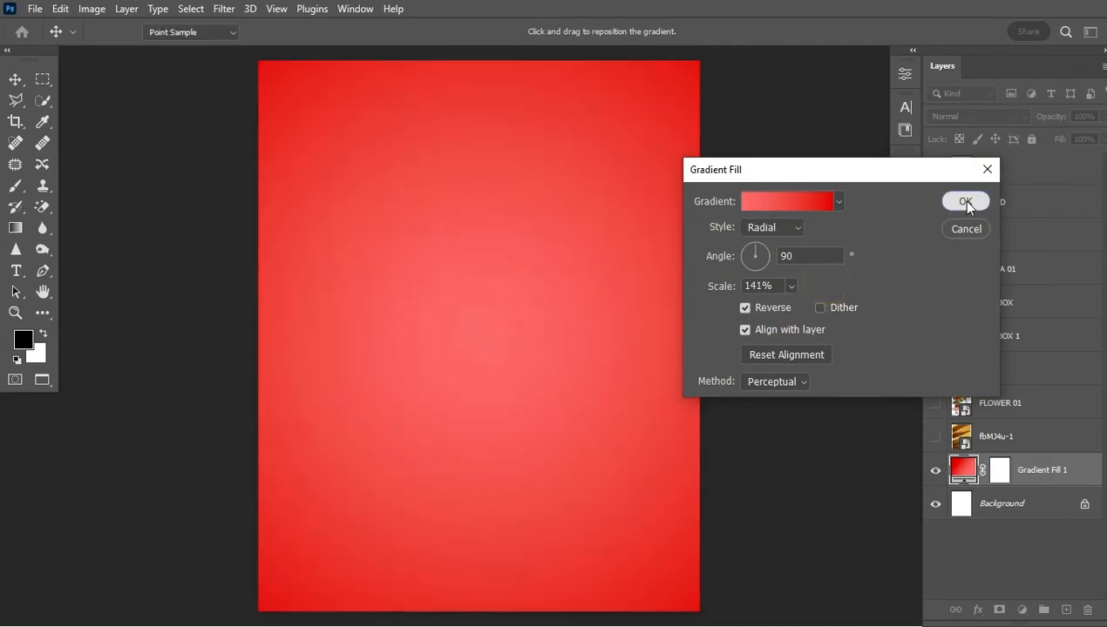
left_click(965, 204)
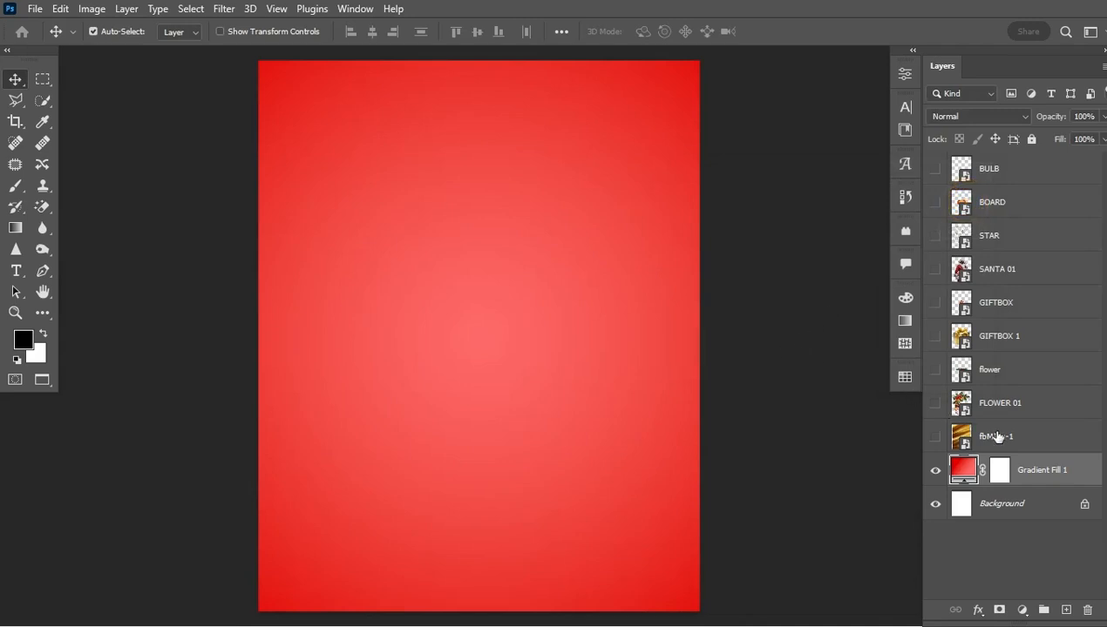
- Show the gold fabric layer and scale it proportionally to about 47.17% so it covers the canvas width
left_click(935, 435)
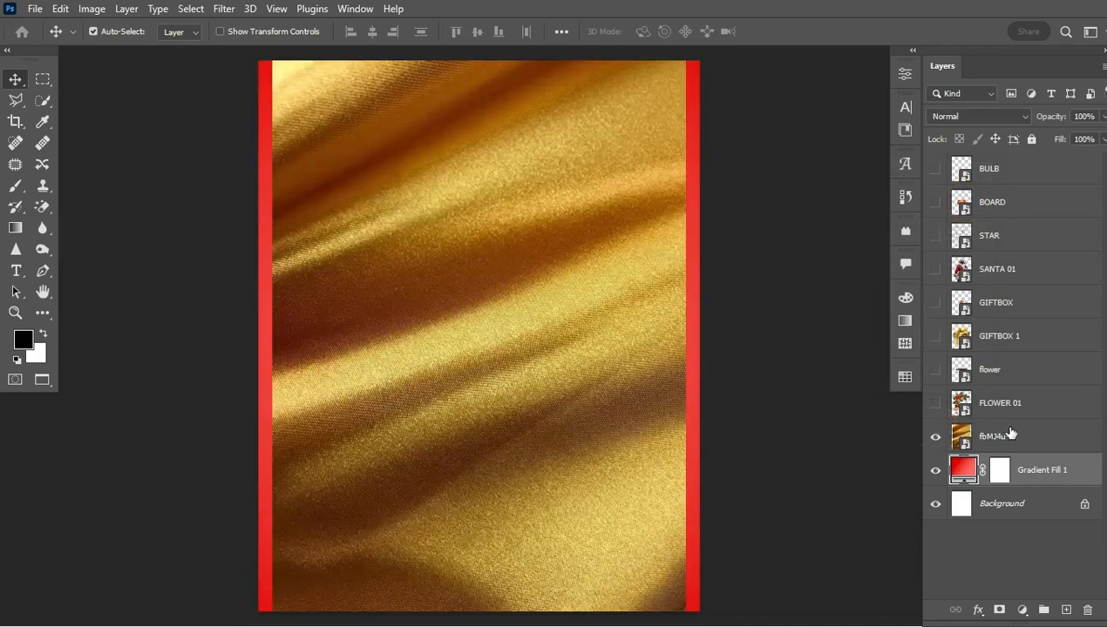
left_click(1028, 436)
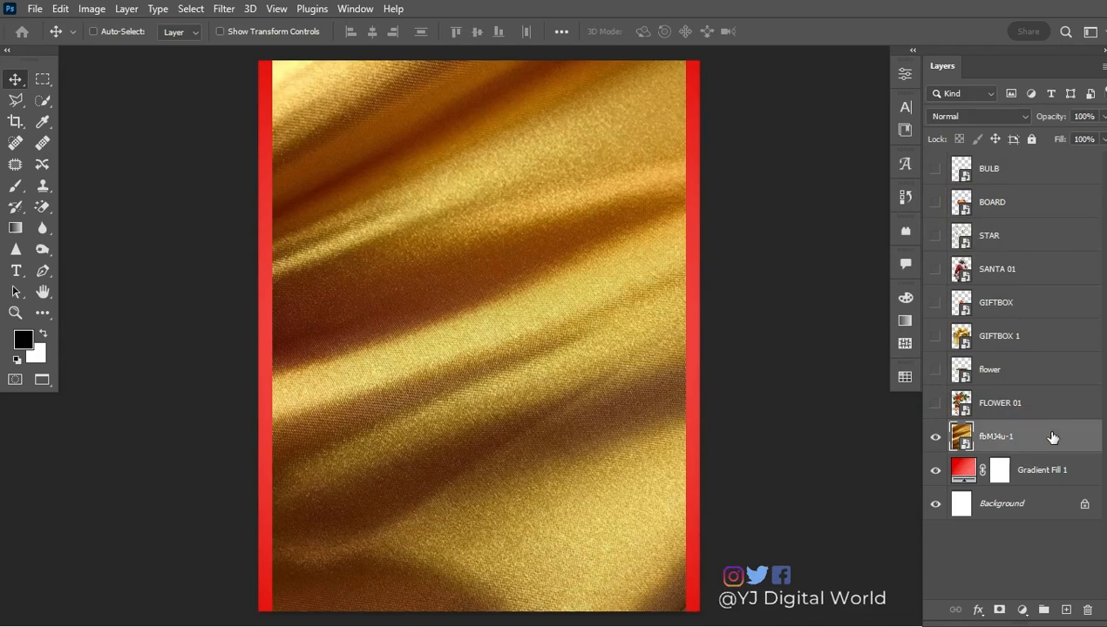
key("ctrl+t")
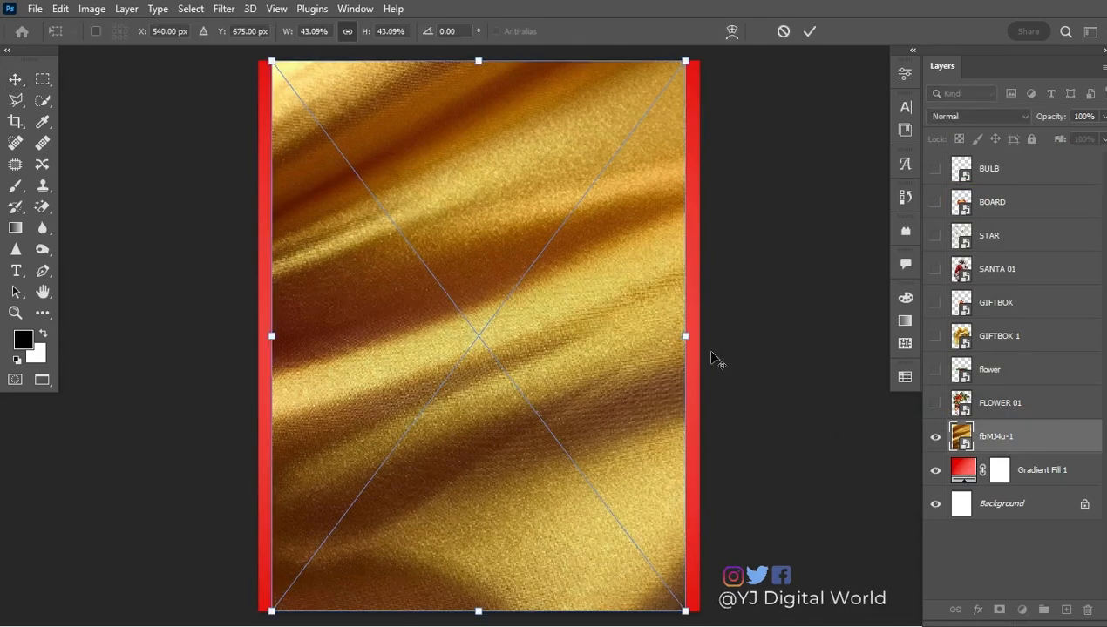
left_click_drag(684, 334, 707, 336)
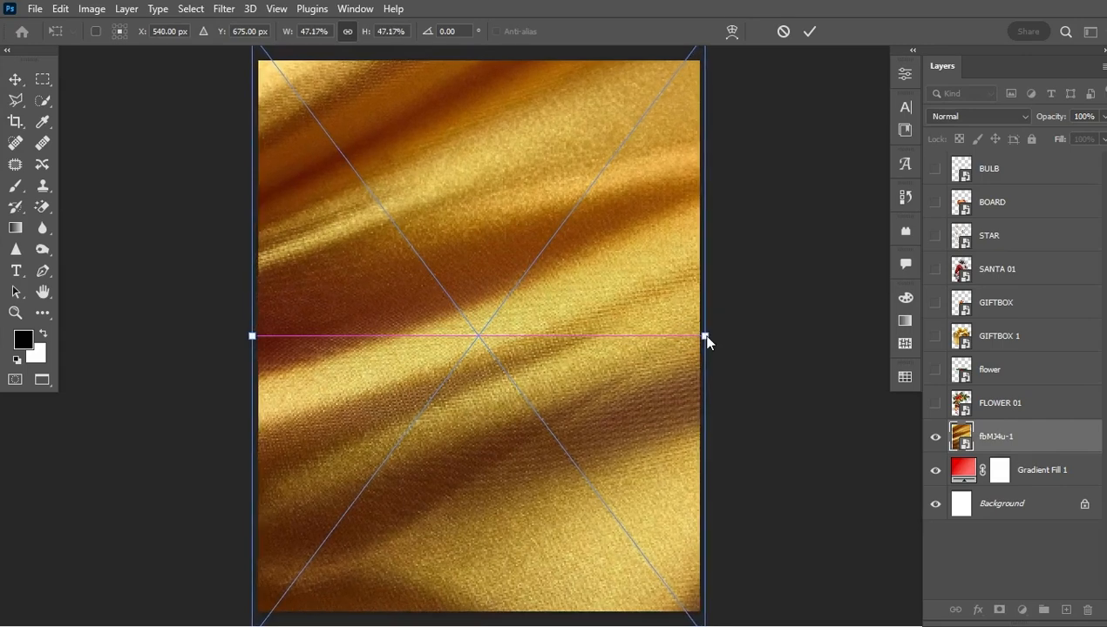
left_click(809, 33)
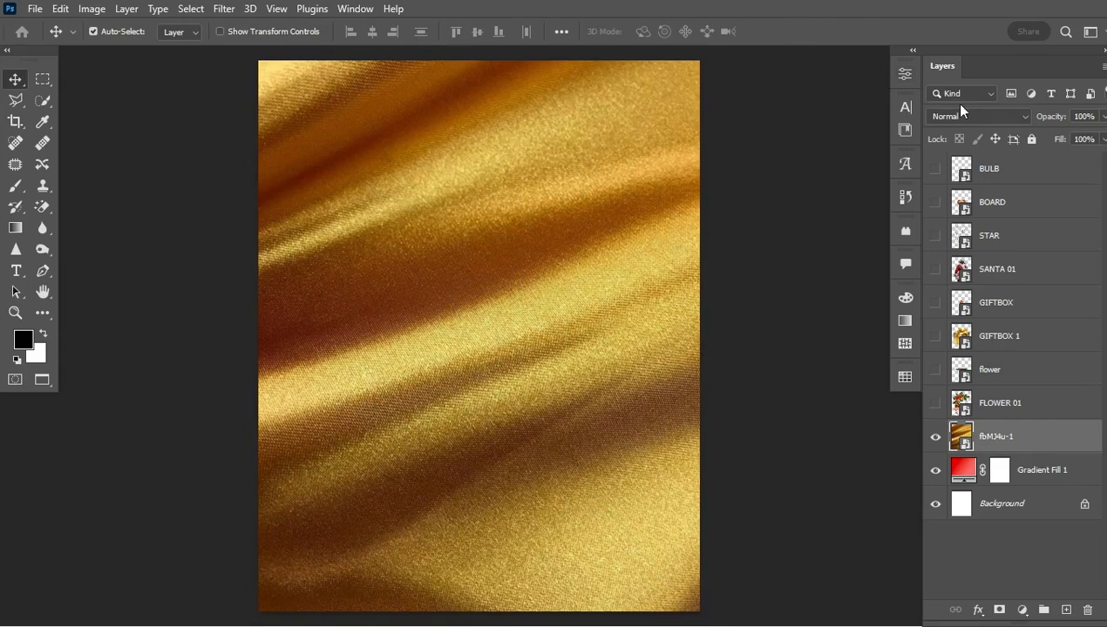
- Set the fabric layer's blend mode to Linear Burn and apply a Gaussian Blur with a 23.5-pixel radius
left_click(997, 118)
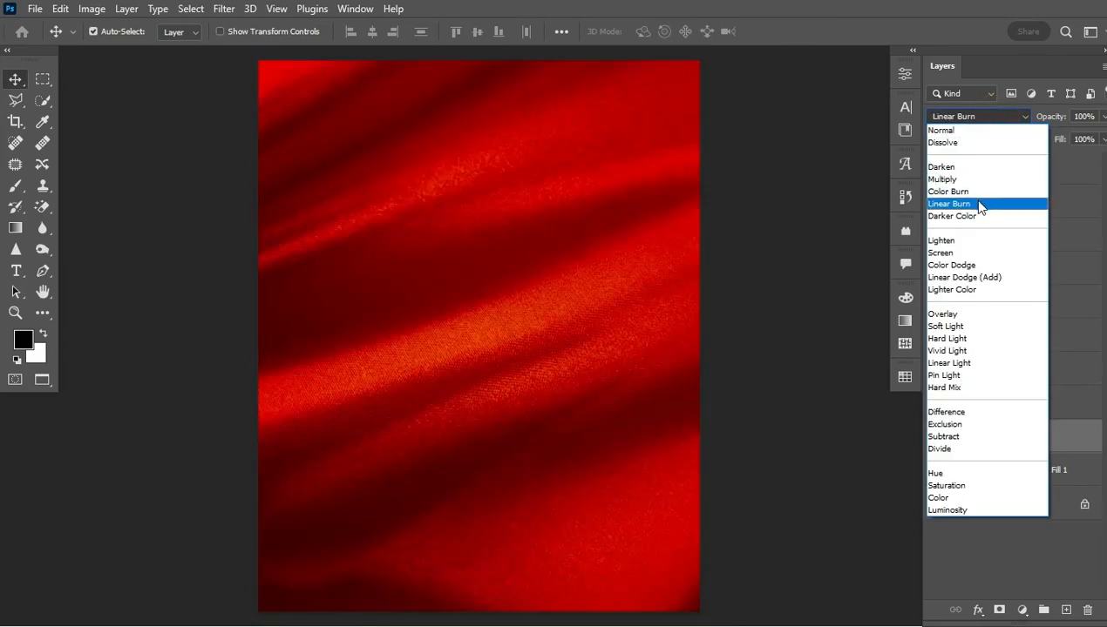
left_click(978, 205)
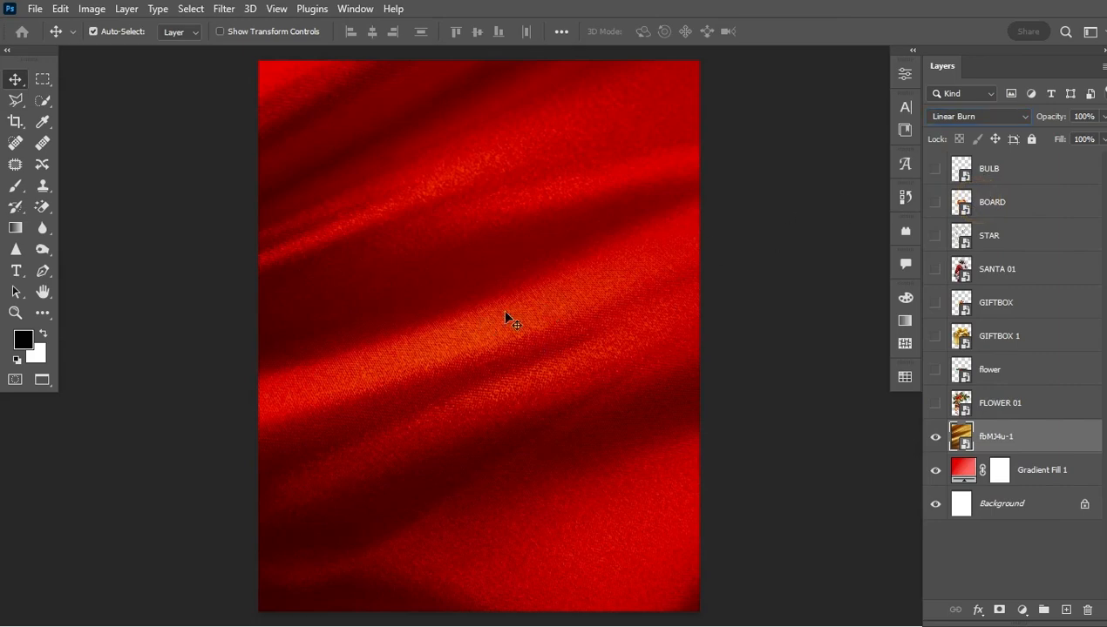
left_click(223, 9)
mouse_move(370, 218)
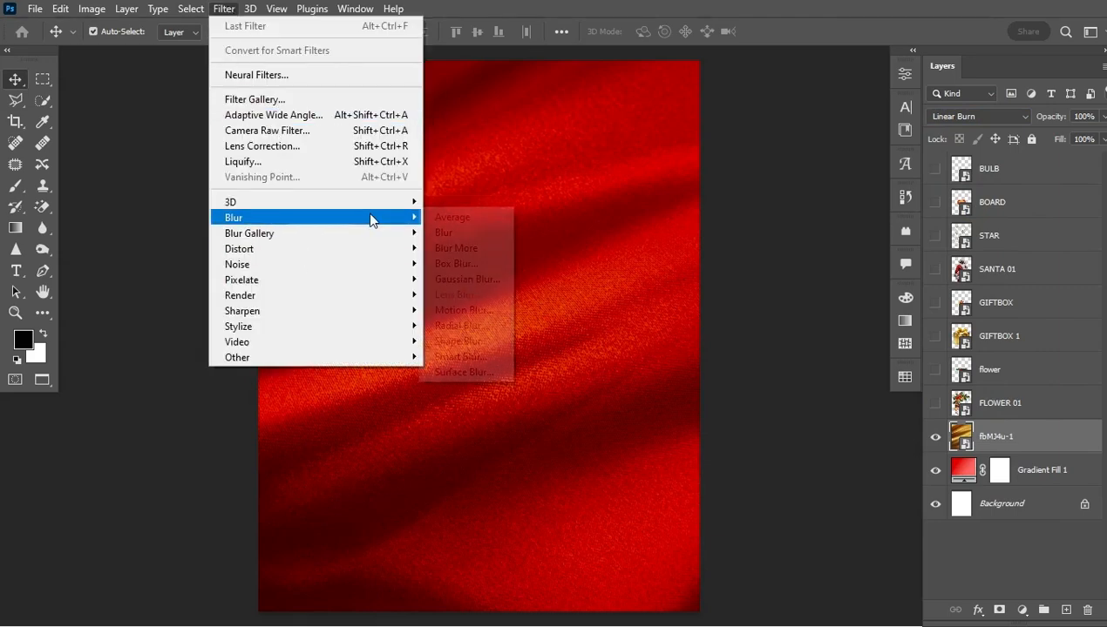
left_click(481, 281)
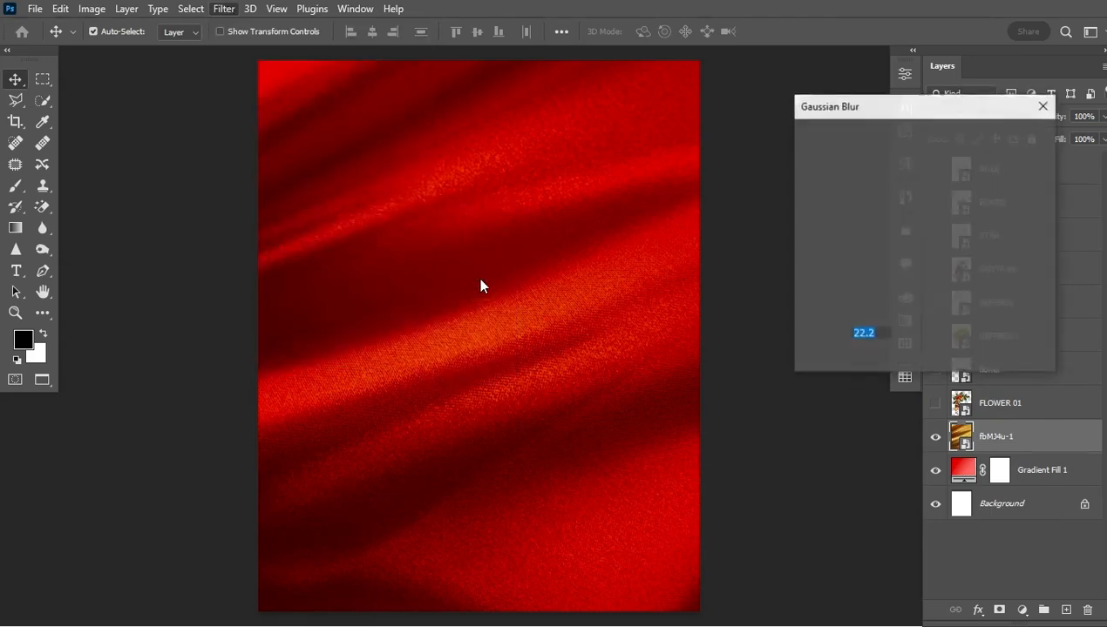
mouse_move(880, 358)
left_mouse_down()
mouse_move(852, 357)
mouse_move(879, 357)
left_mouse_up()
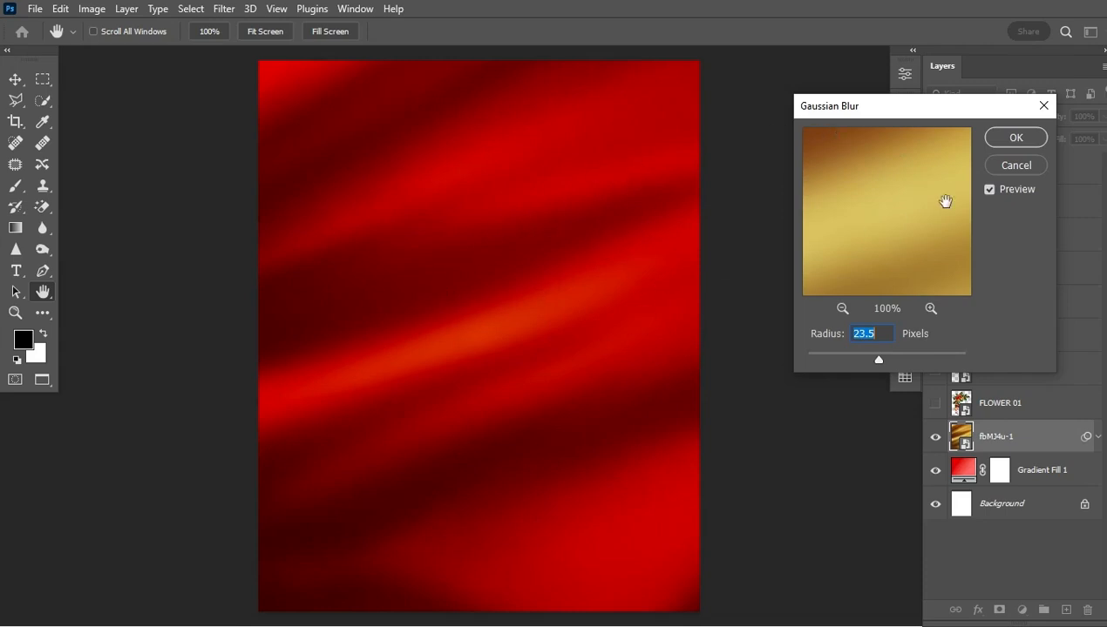
left_click(1011, 137)
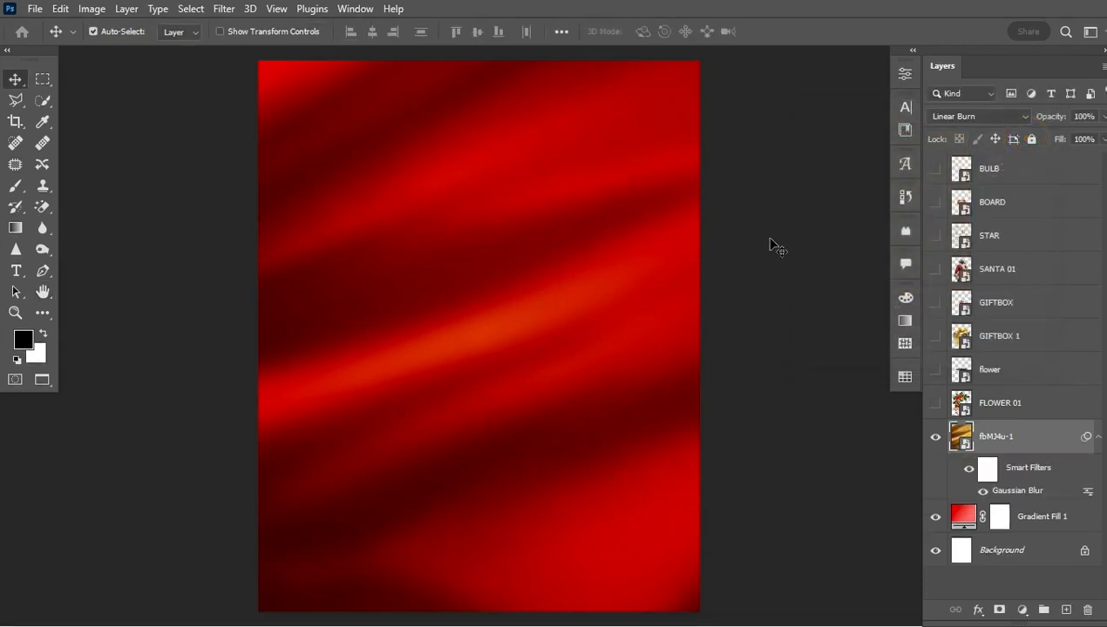
- Move the STAR layer directly above the fabric layer, show it and scale it proportionally to 9.41% so it covers the canvas
left_click(1097, 437)
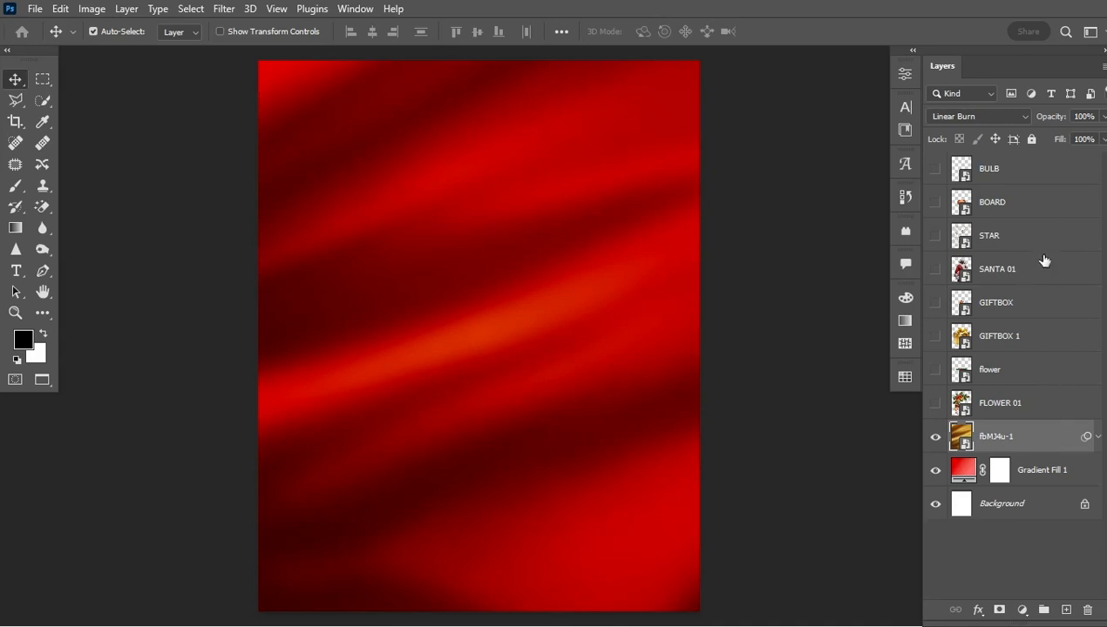
left_click_drag(1038, 250, 1026, 424)
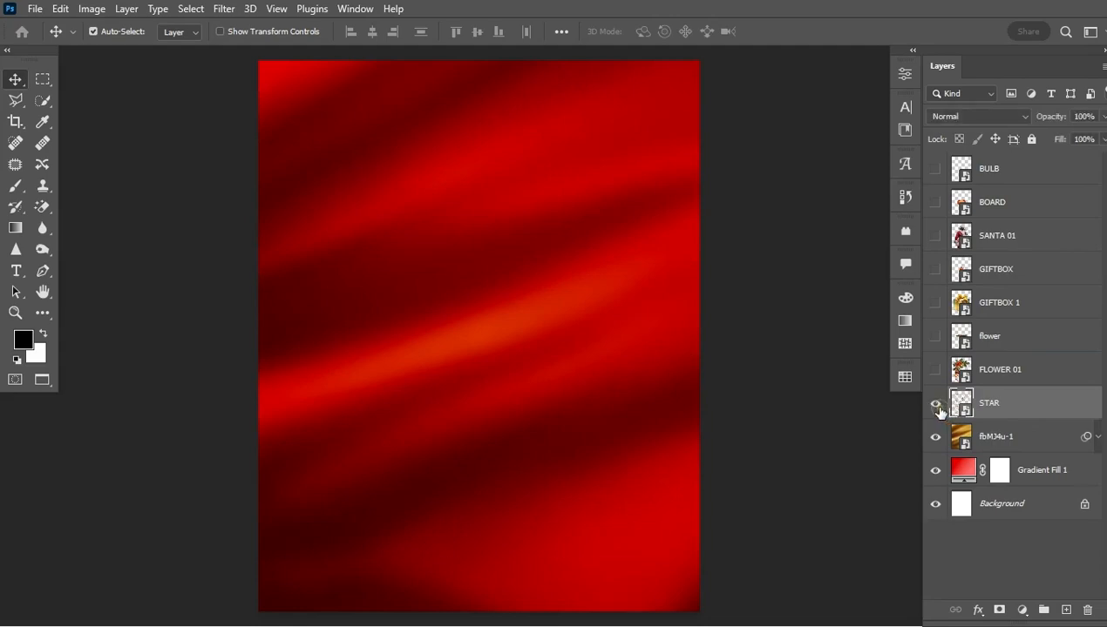
left_click(936, 404)
key("ctrl+t")
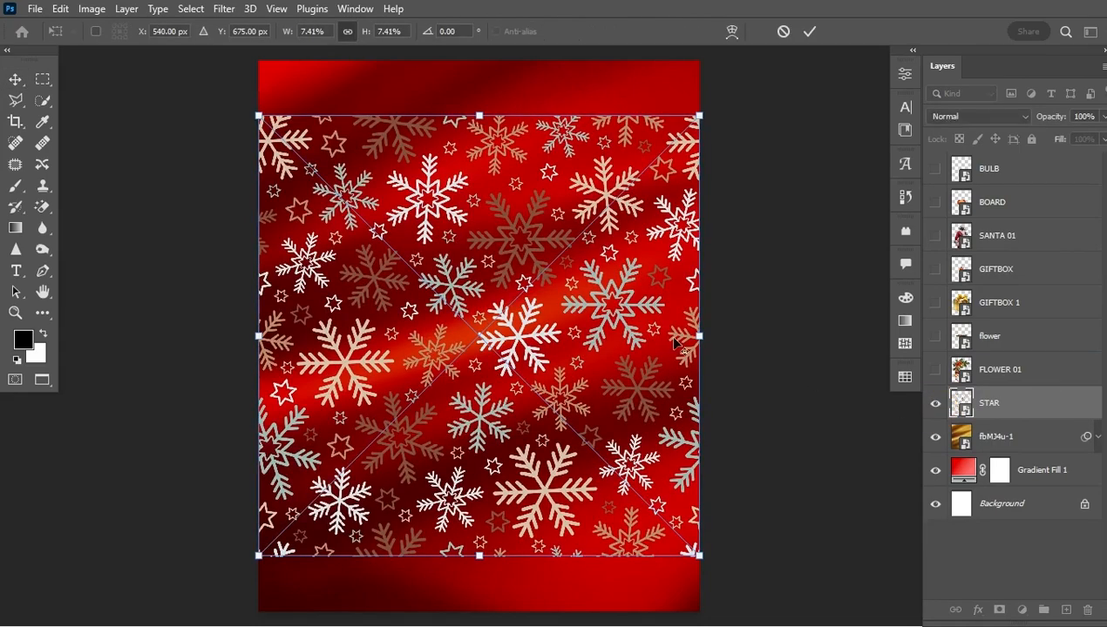
left_click_drag(699, 335, 758, 372)
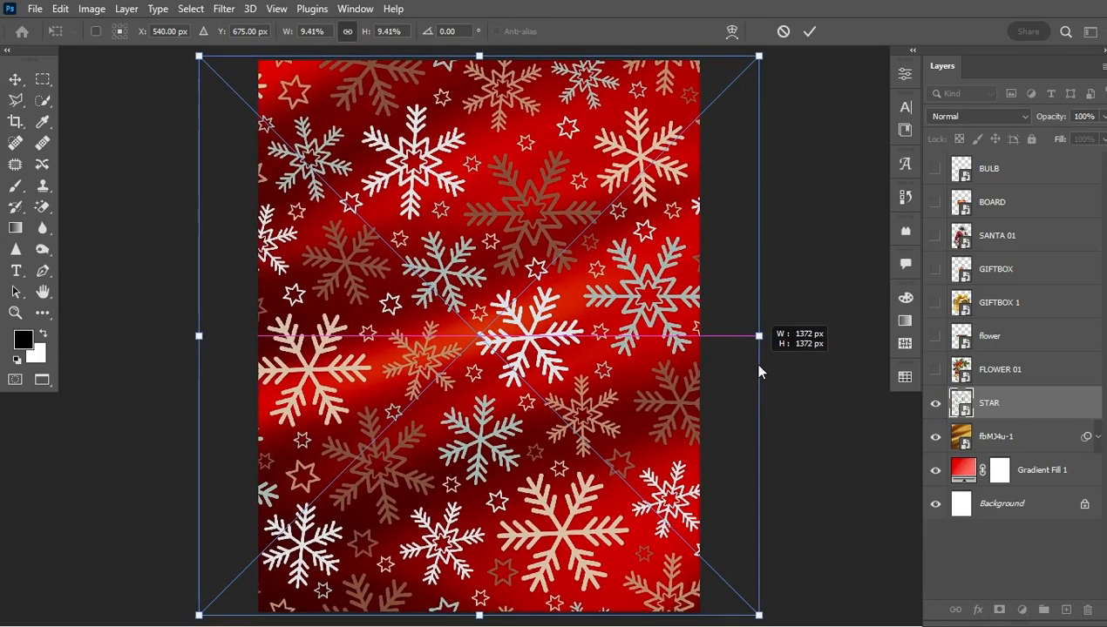
left_click(809, 31)
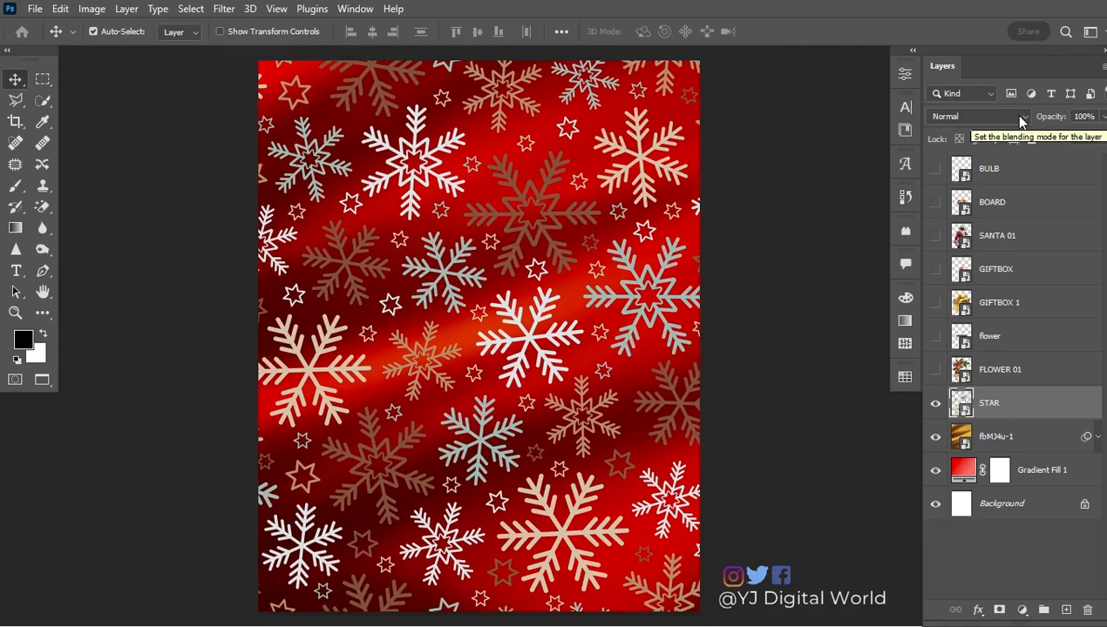
- Set the STAR layer's blend mode to Soft Light and its opacity to 32%
left_click(1011, 116)
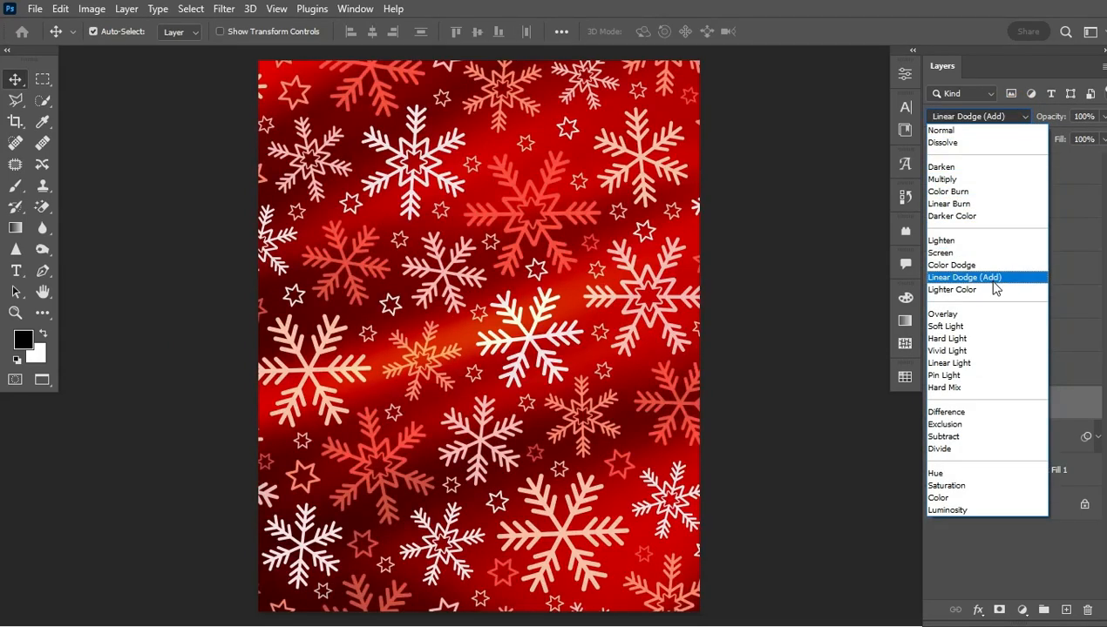
left_click(969, 326)
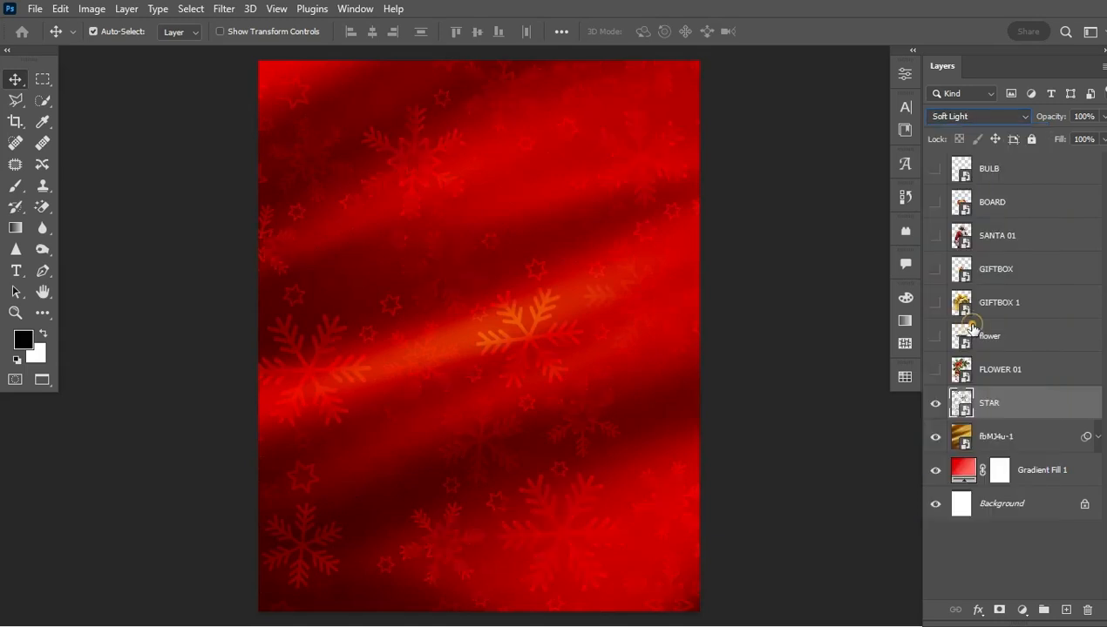
left_click_drag(1072, 122, 1004, 131)
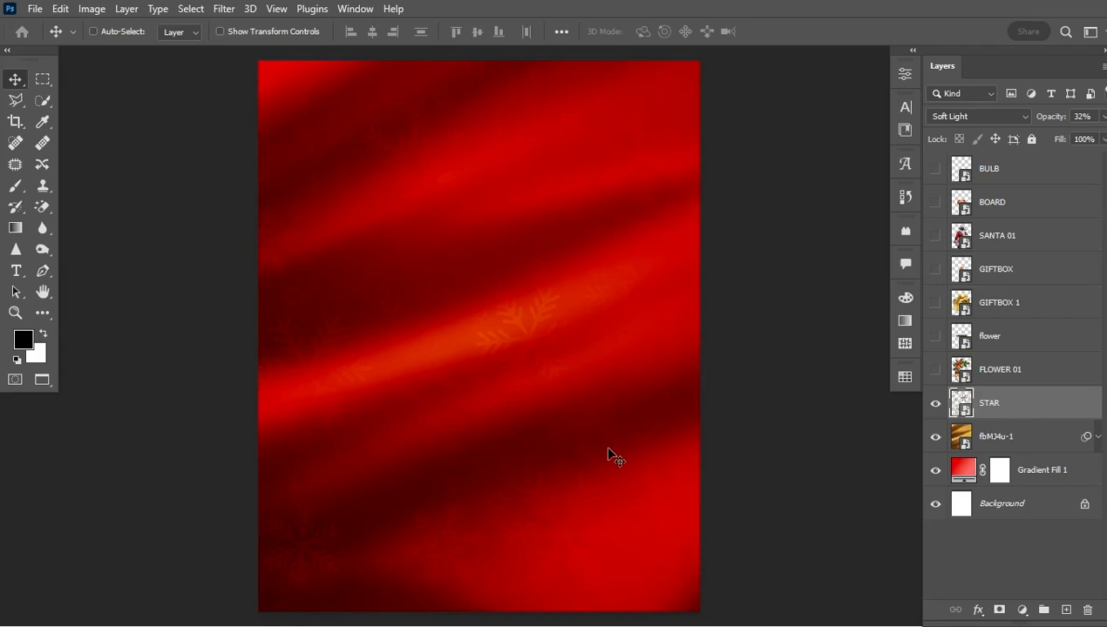
- Create a new layer named NOISE in Soft Light mode, filled with the 50% gray neutral color
key("ctrl+shift+n")
type("NOISE")
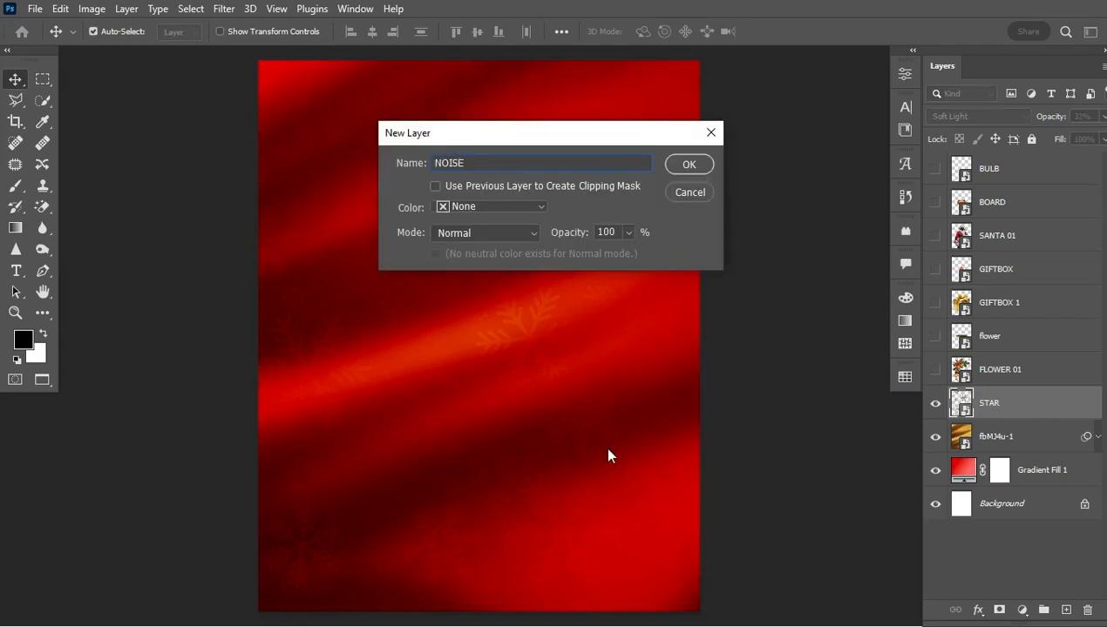
left_click(509, 233)
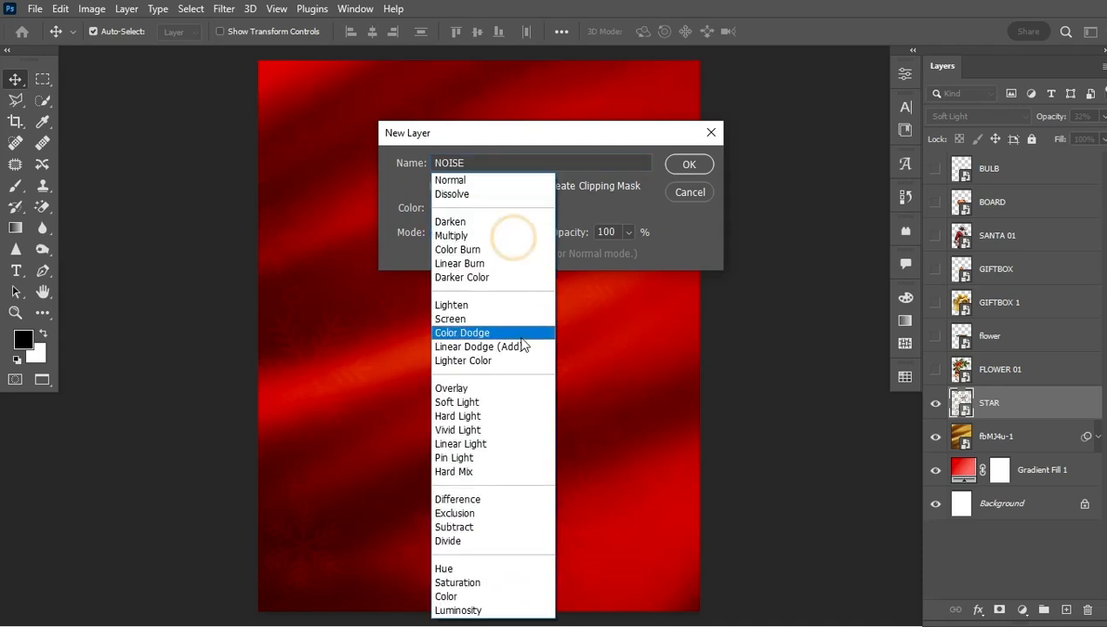
left_click(506, 403)
left_click(575, 255)
left_click(689, 163)
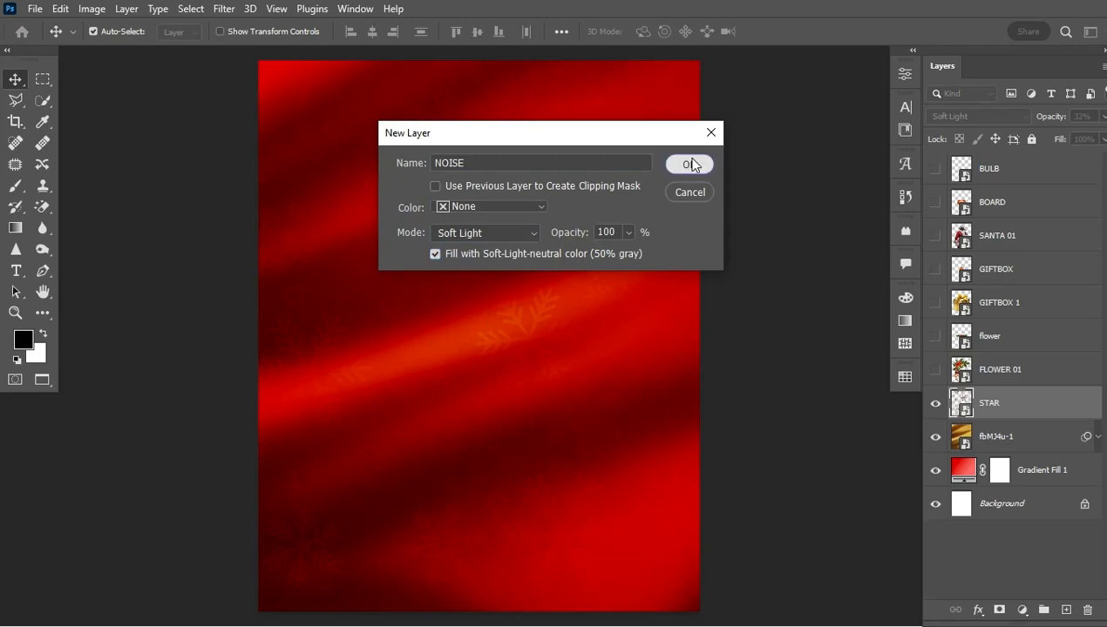
- Convert the NOISE layer to a smart object and add 7.73% uniform monochromatic noise to it
right_click(1027, 401)
left_click(888, 251)
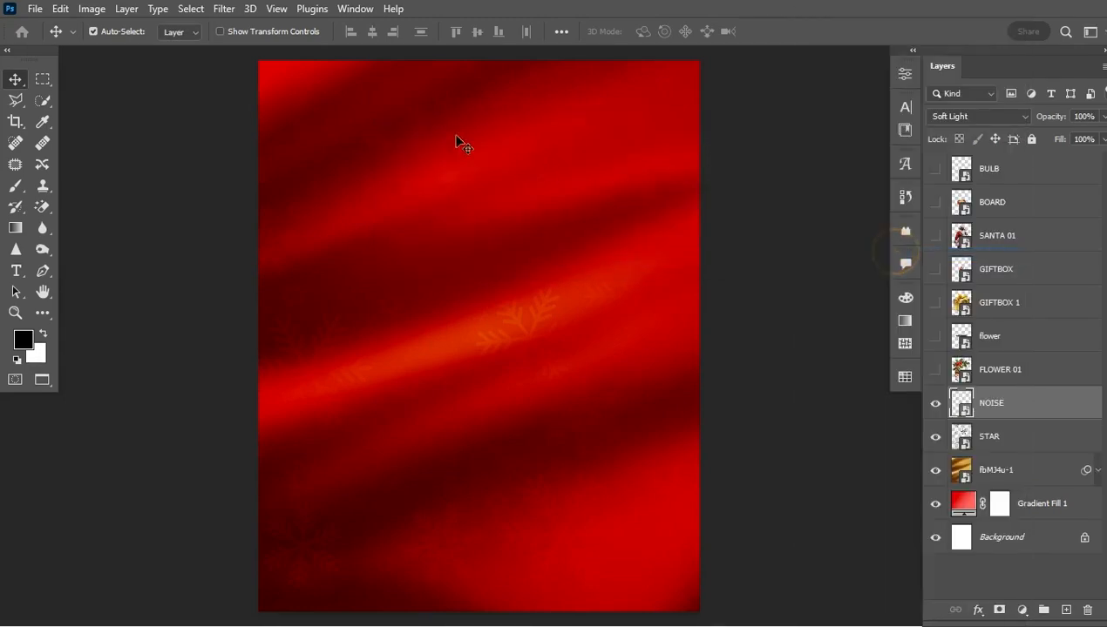
left_click(223, 8)
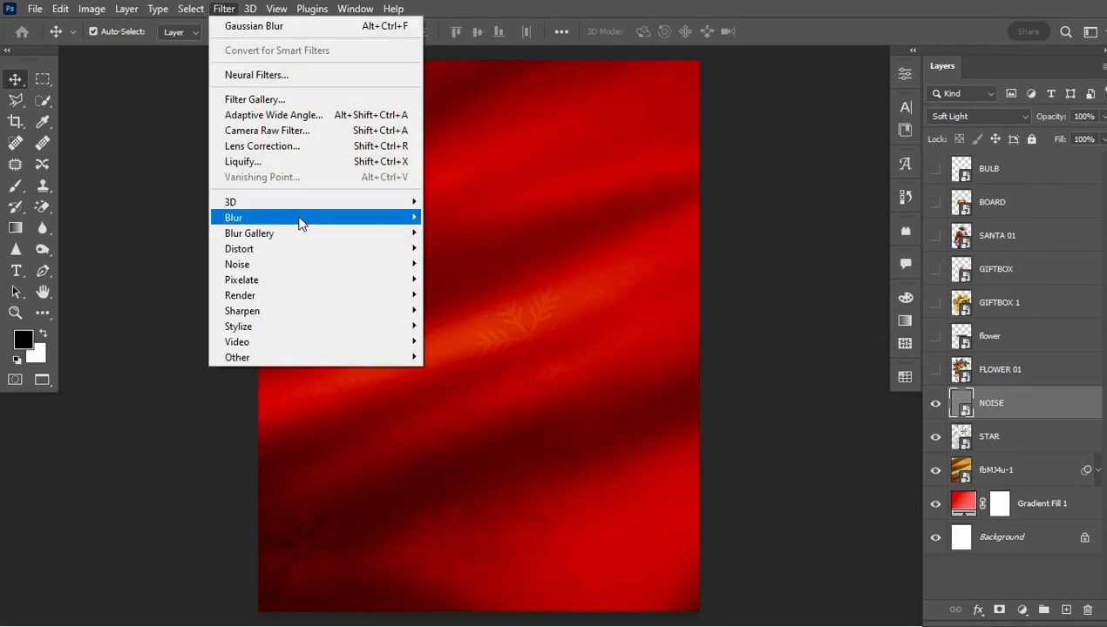
mouse_move(310, 271)
left_click(454, 264)
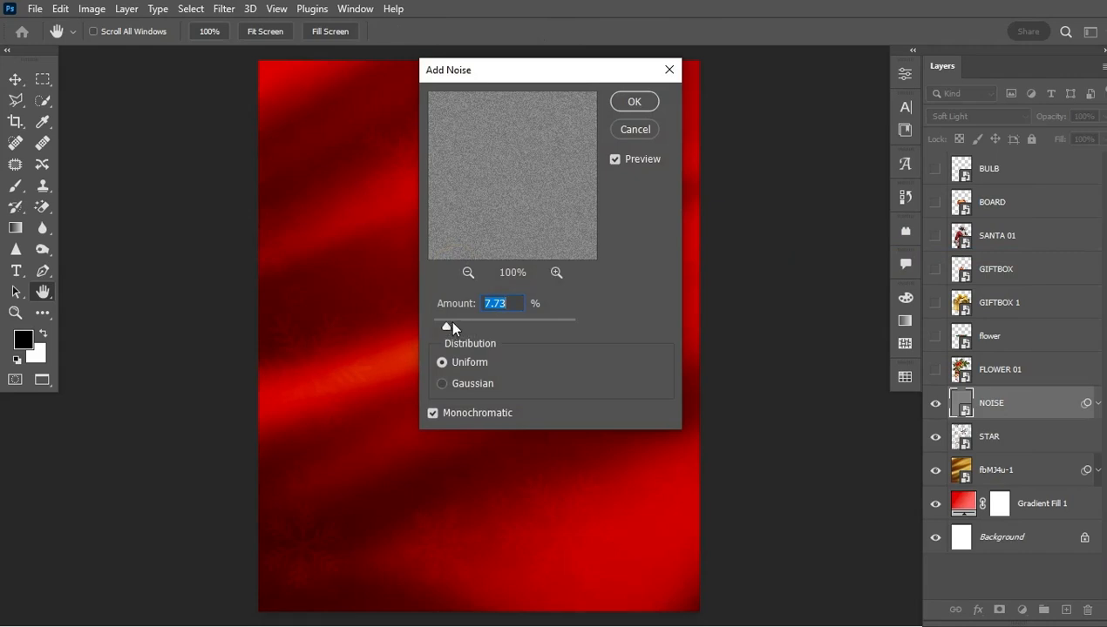
left_click(640, 103)
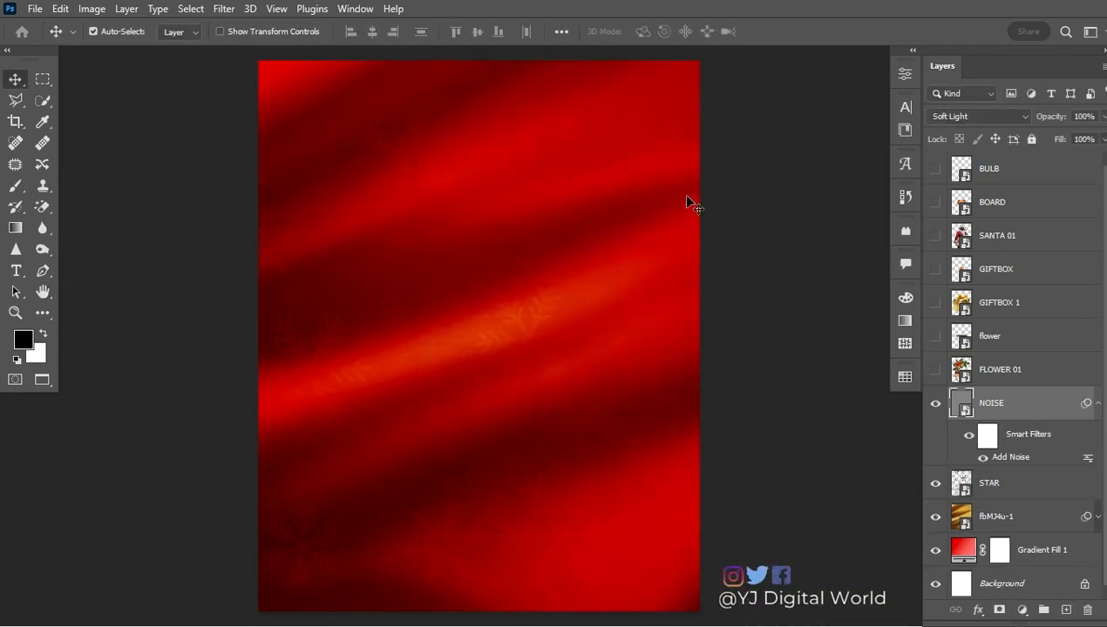
left_click(1098, 403)
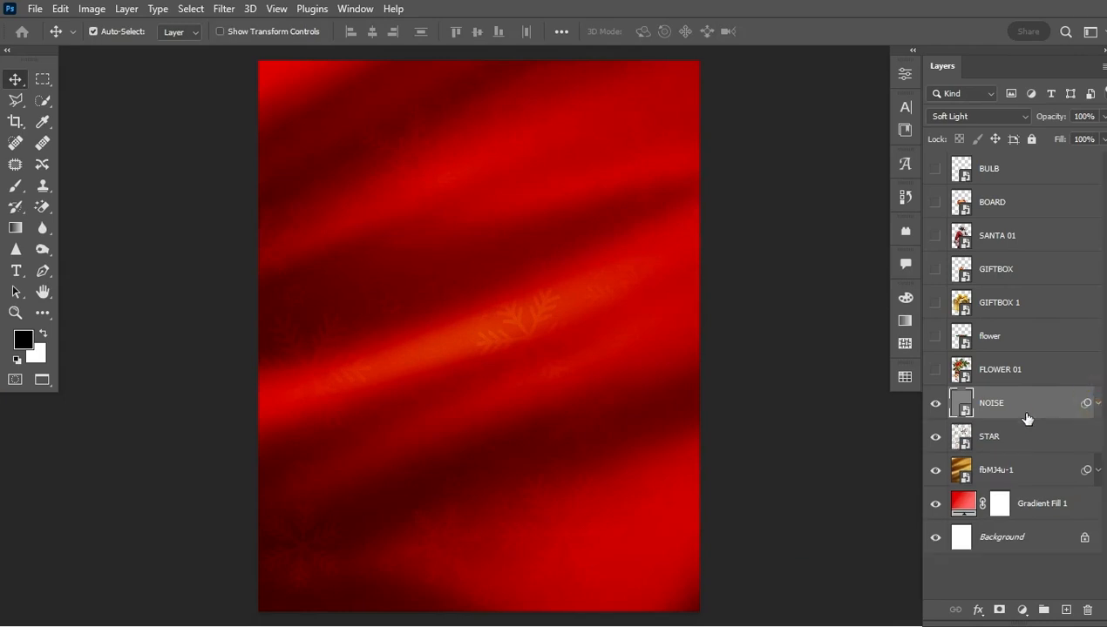
- Group the layers from NOISE down to Gradient Fill 1 and name the group BG
left_click(1055, 403)
left_click(1057, 506, "shift")
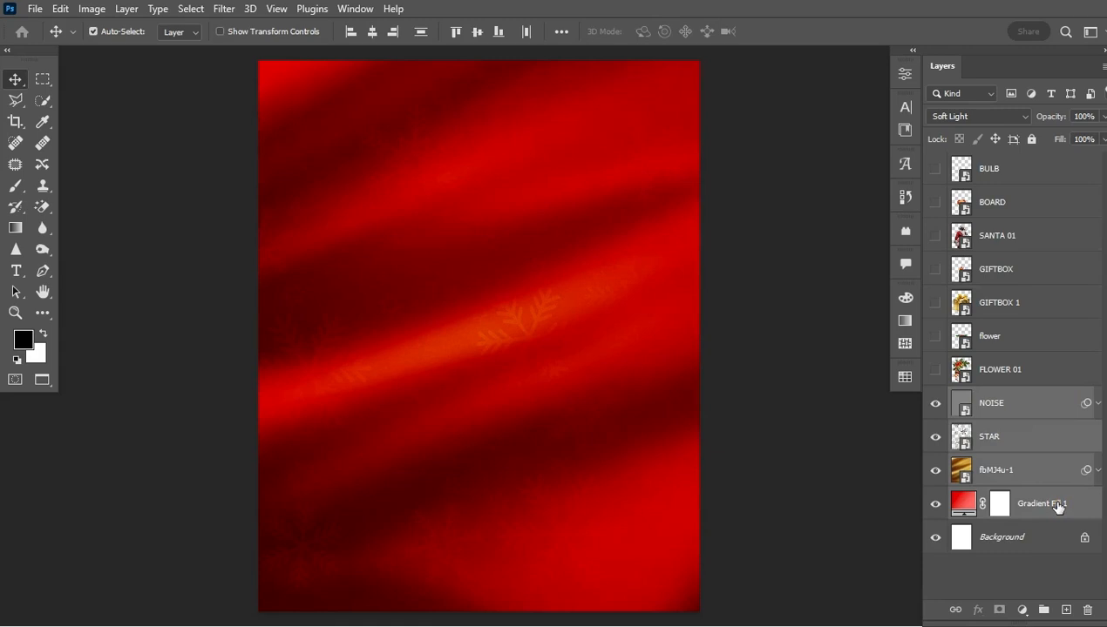
key("ctrl+g")
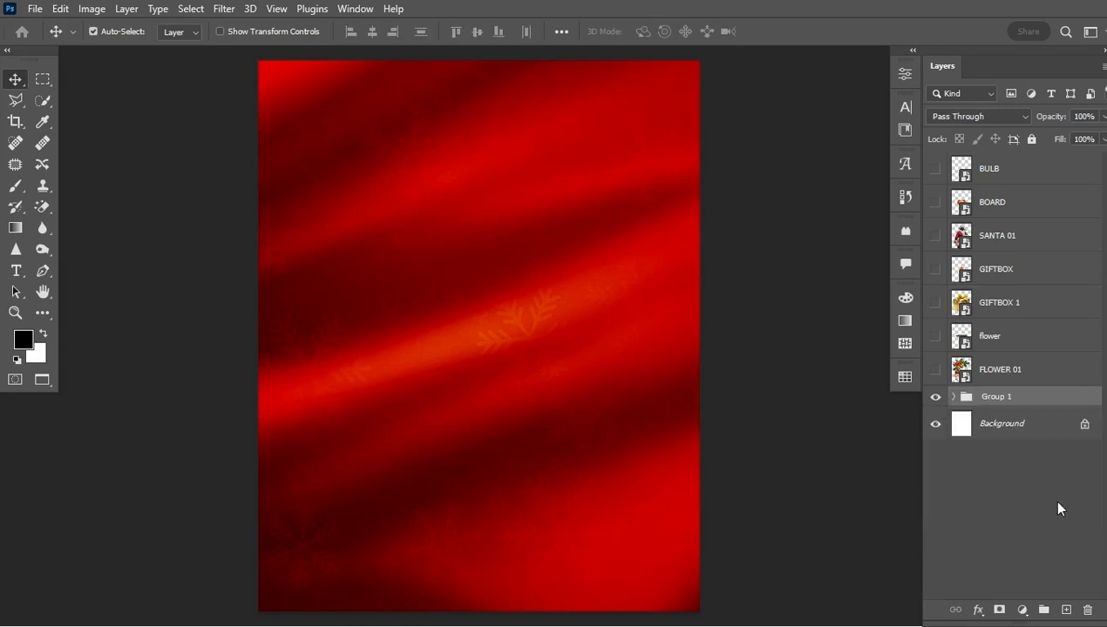
double_click(995, 396)
type("BG")
key("Return")
- Move the BOARD layer directly above the BG group, show it and convert it to a smart object
left_click_drag(1032, 201, 1020, 387)
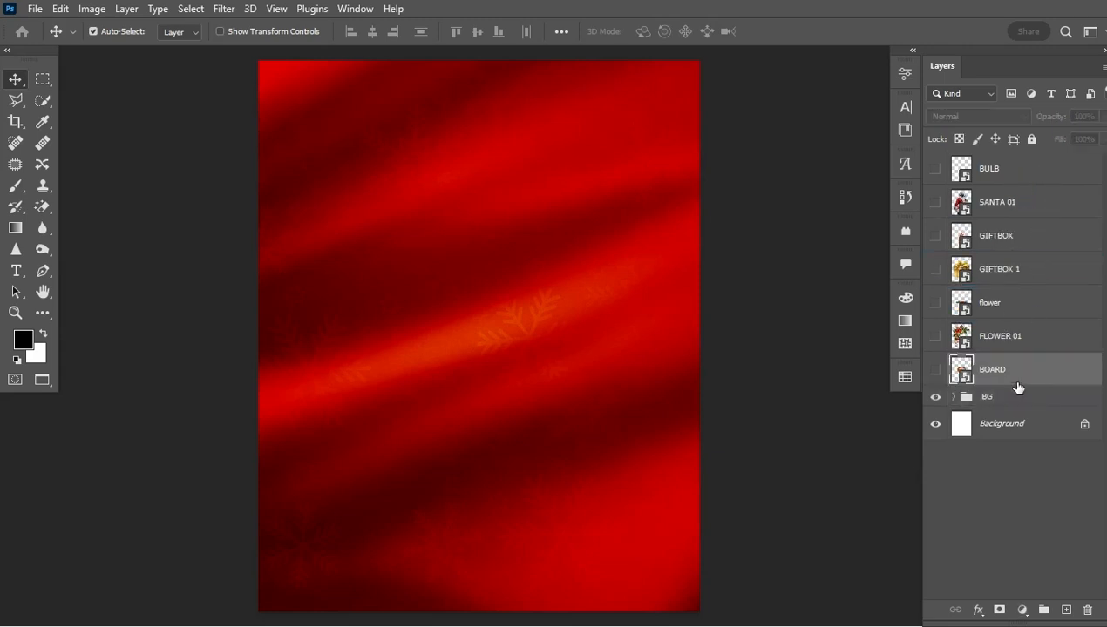
left_click(936, 370)
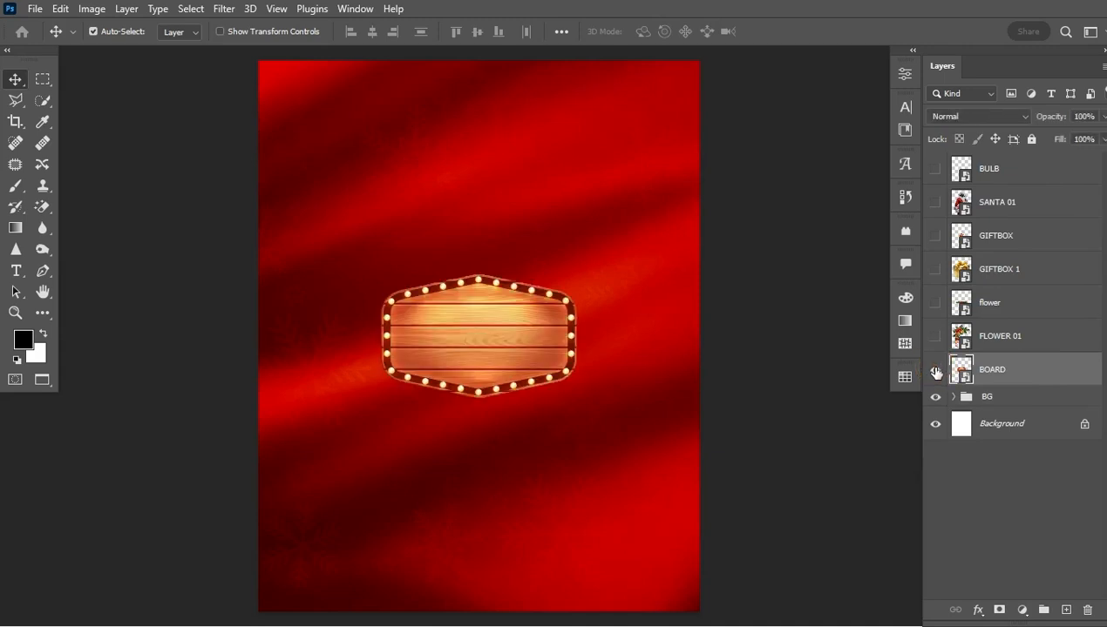
right_click(1043, 373)
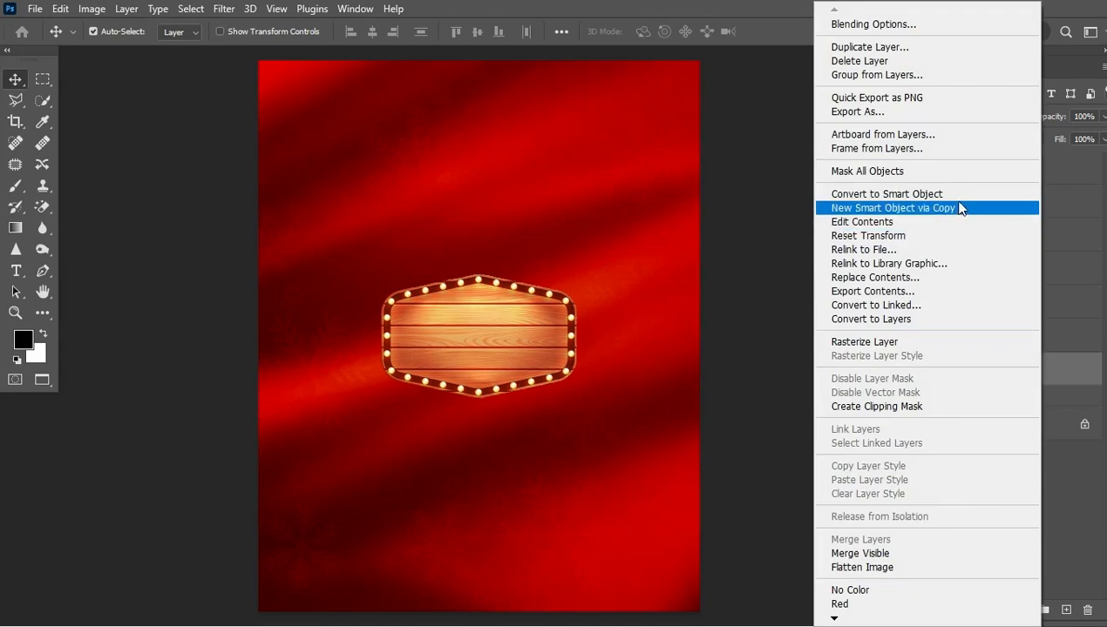
left_click(964, 197)
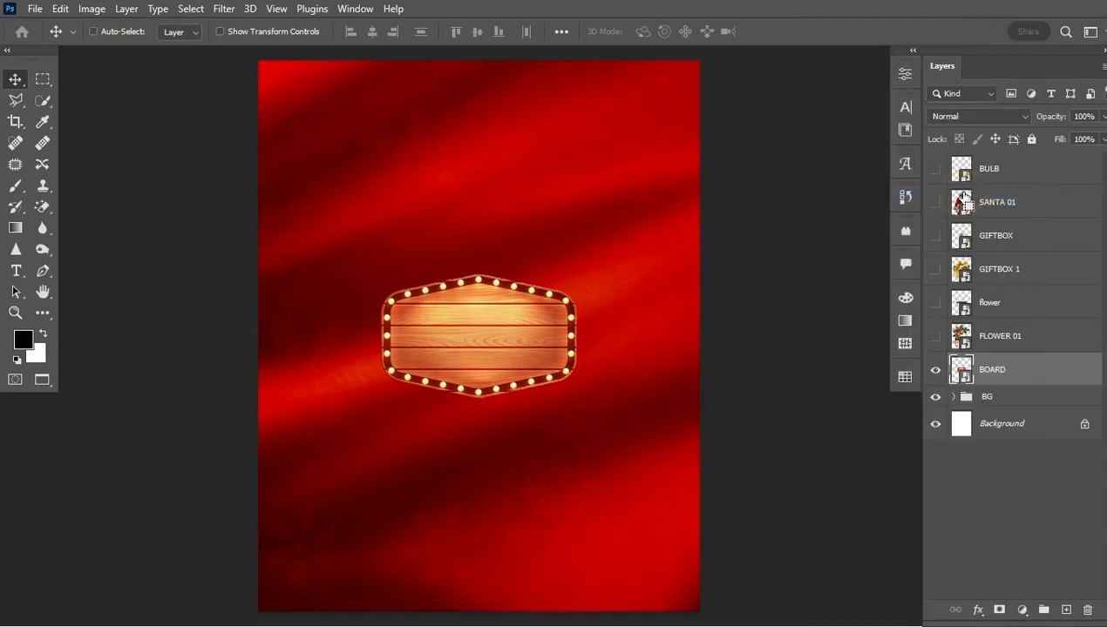
- Enlarge the board to about 110.6% and center it horizontally in the upper part of the canvas at about Y 365.5 px
key("ctrl+t")
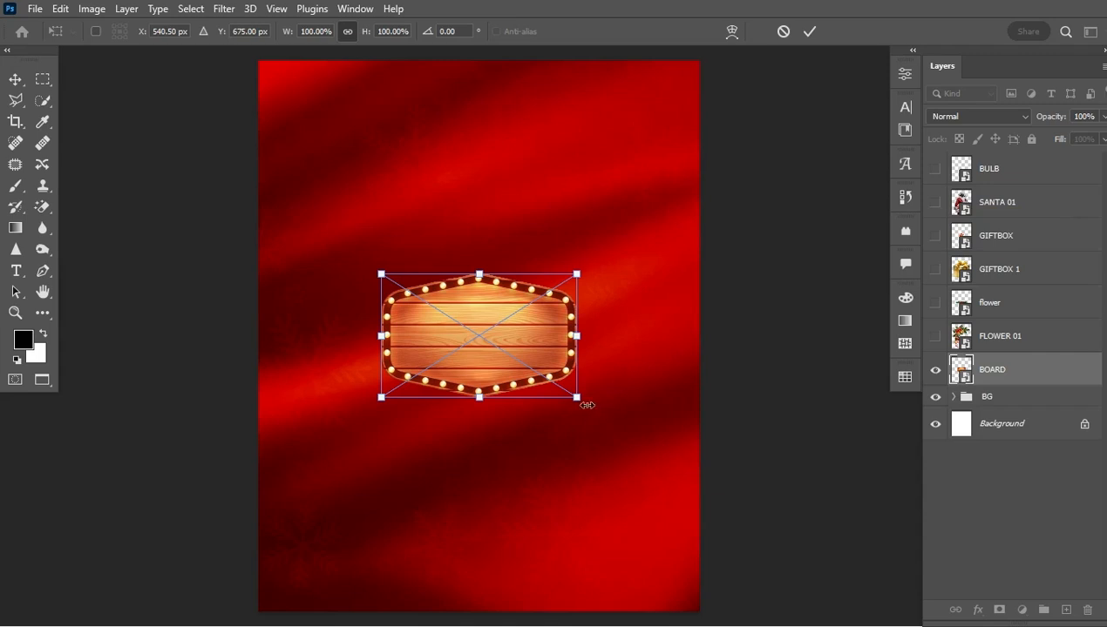
left_click_drag(576, 397, 602, 411)
left_click_drag(542, 324, 551, 208)
left_click_drag(599, 284, 587, 277)
left_click_drag(562, 213, 564, 211)
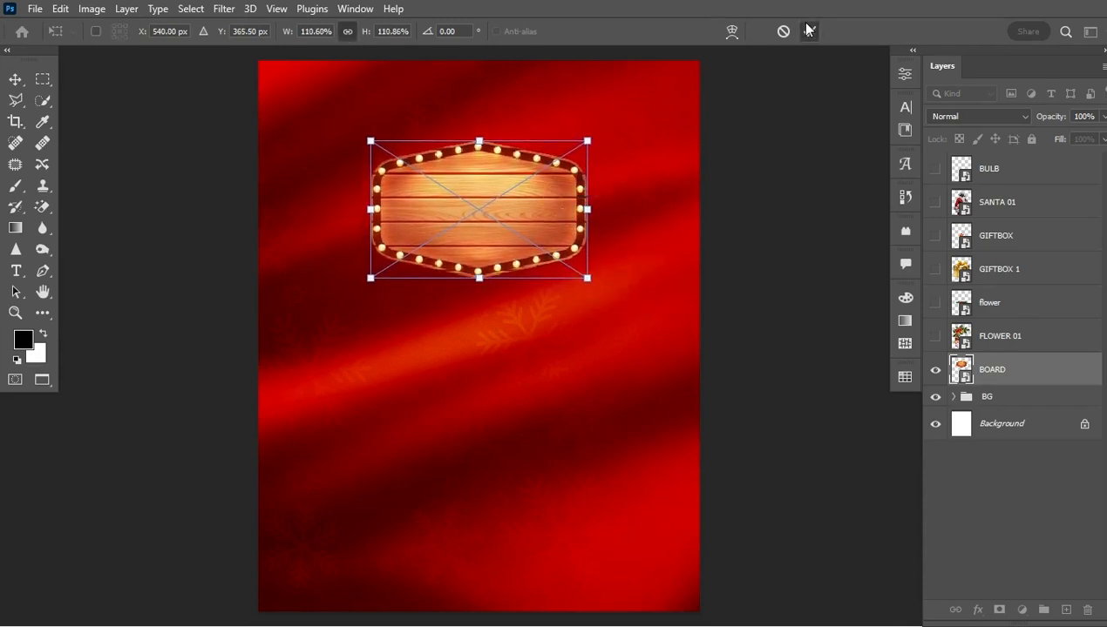
left_click(809, 31)
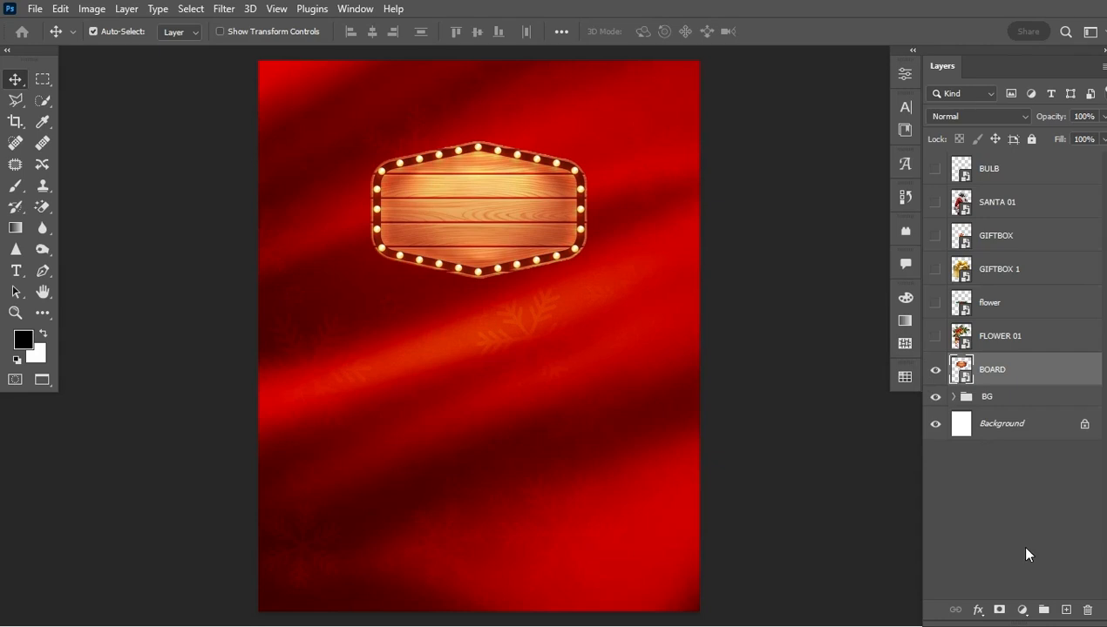
- Add a Levels adjustment clipped to the BOARD layer, set its black input level to 24 and compare before and after
left_click(1022, 610)
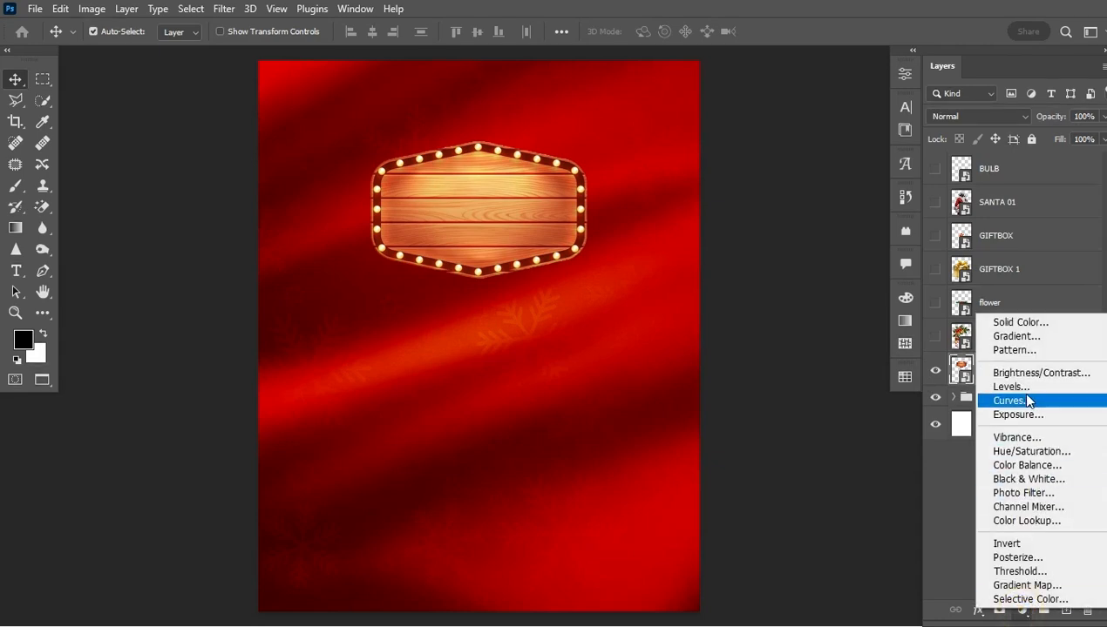
left_click(1012, 387)
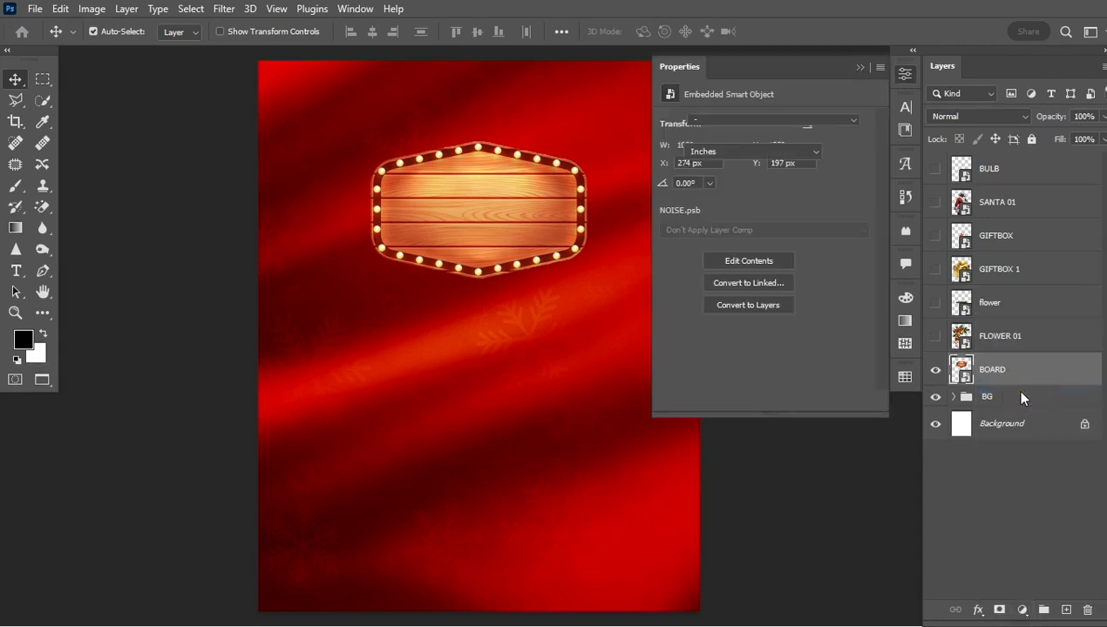
left_click(765, 402)
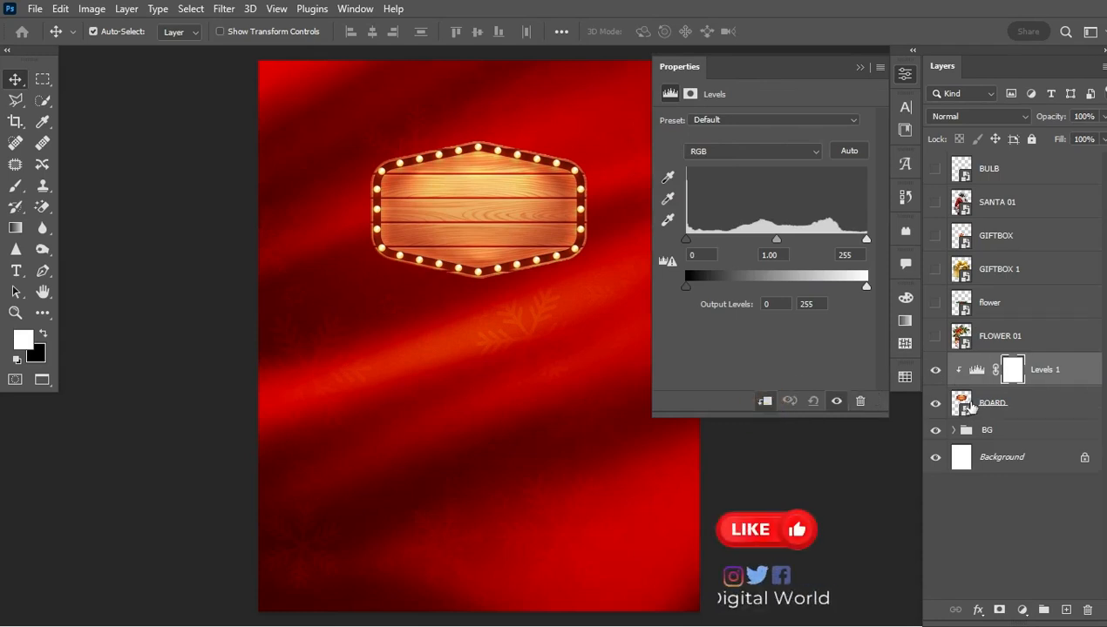
left_click_drag(689, 240, 707, 241)
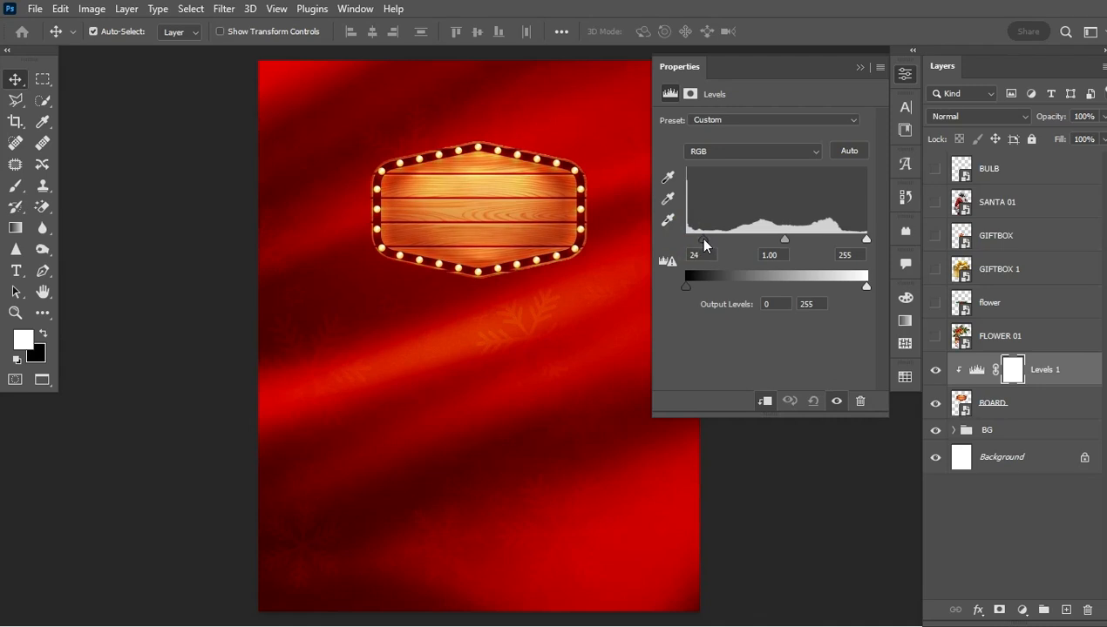
left_click(936, 370)
left_click(936, 370)
left_click(858, 68)
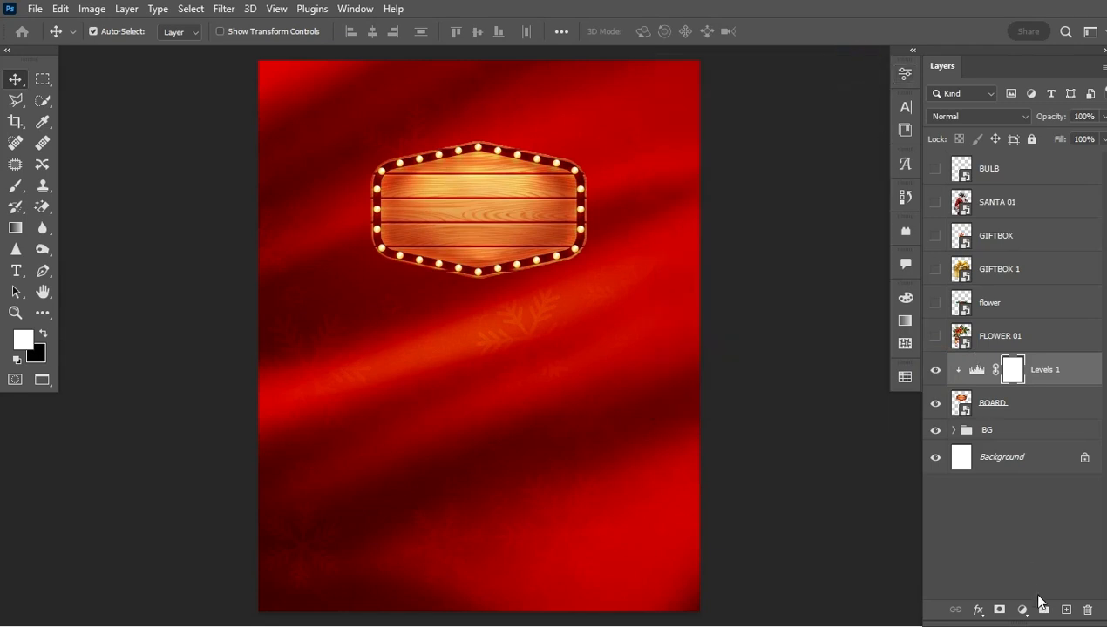
- Add a Gradient Map adjustment above the Levels layer and clip it to the BOARD layer
left_click(1024, 610)
left_click(1029, 584)
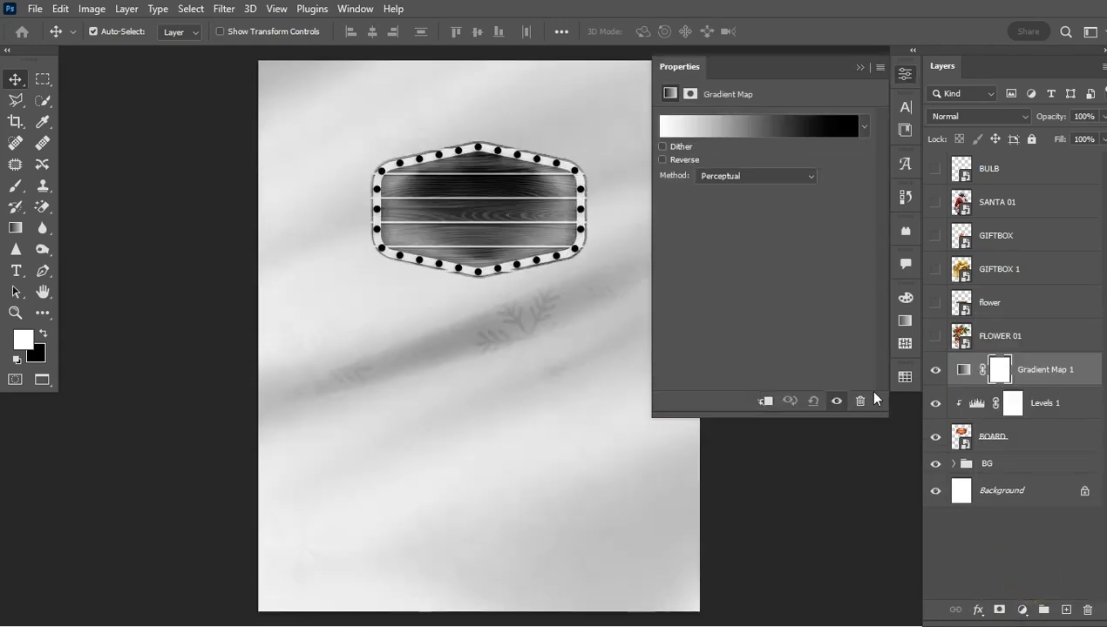
left_click(965, 372)
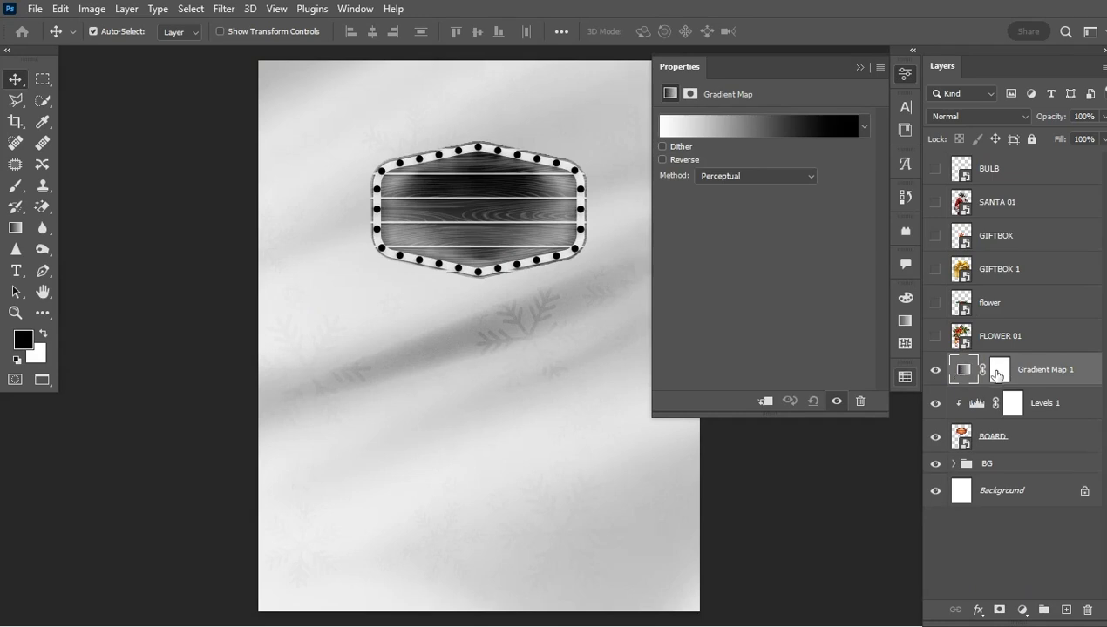
left_click(963, 367)
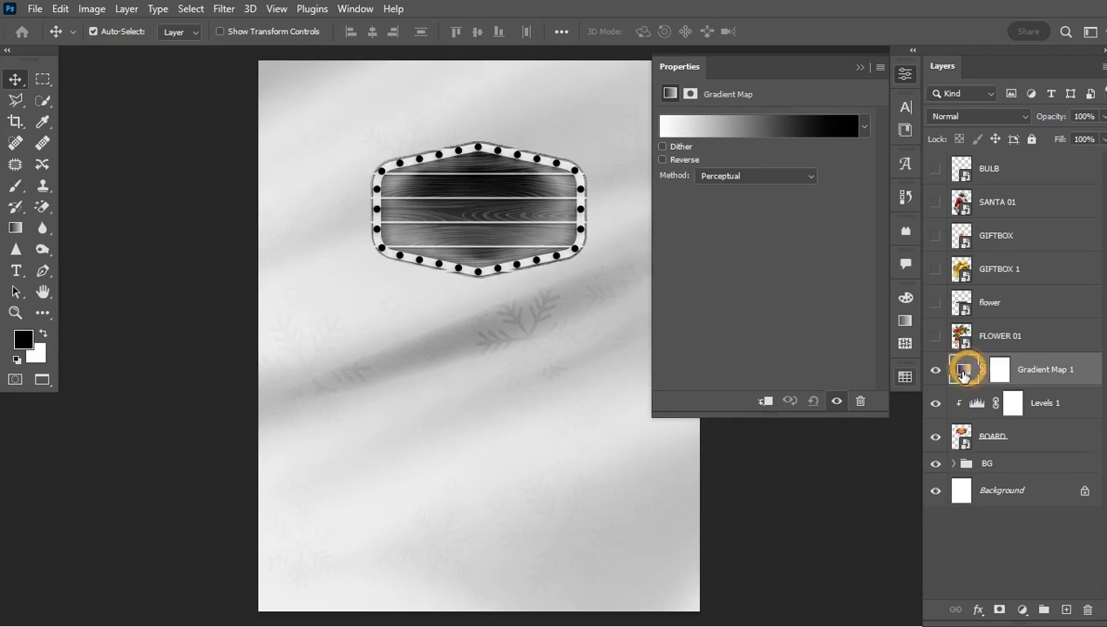
left_click(764, 402)
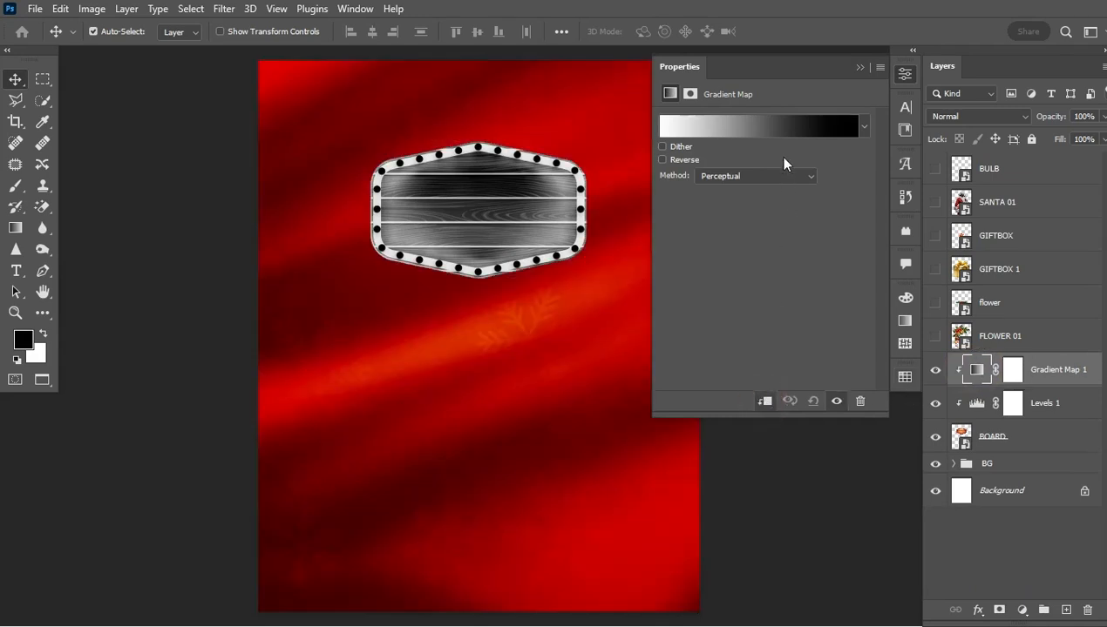
- Open the Gradient Map's gradient for editing and apply the saved dark-red-to-orange BG preset
left_click(763, 121)
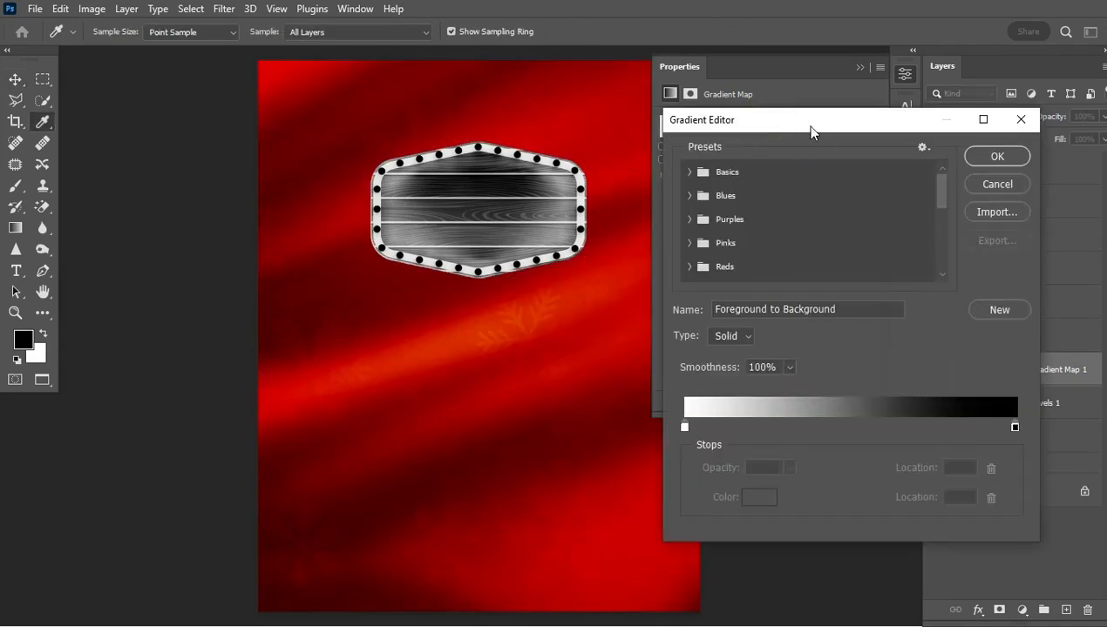
left_click_drag(812, 130, 866, 108)
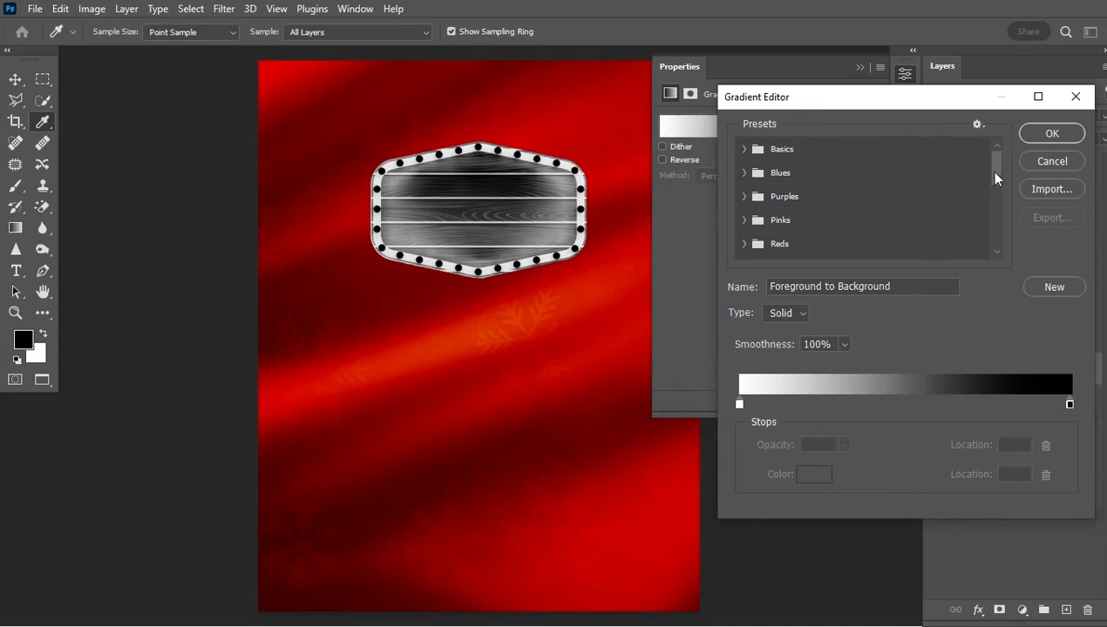
left_click_drag(995, 177, 996, 250)
left_click(776, 247)
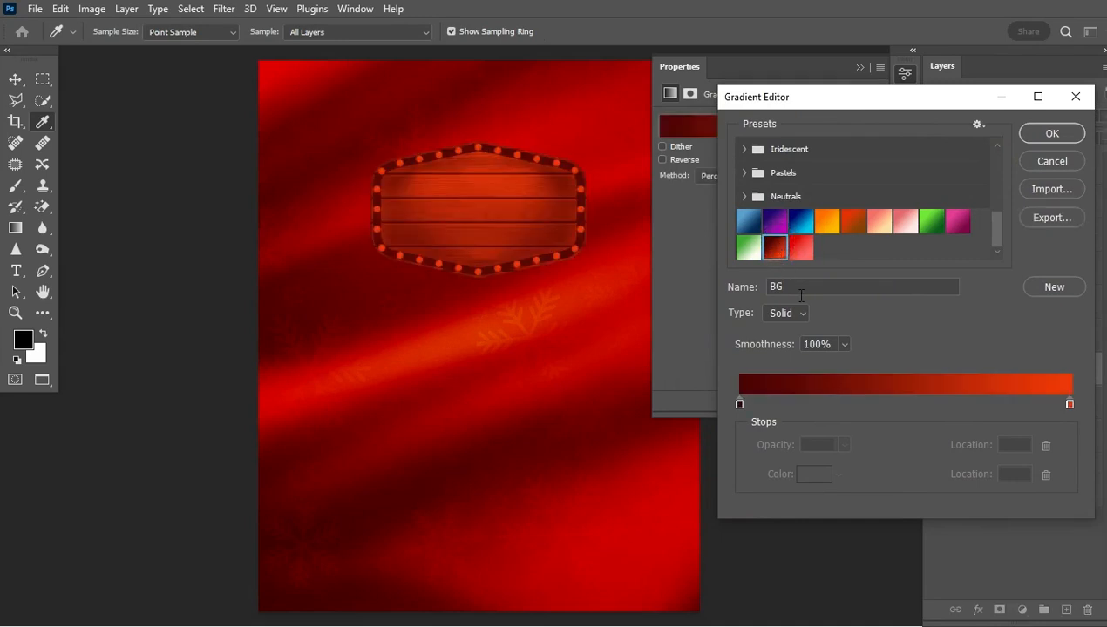
- Set the gradient's start stop to 4b0303 and its end stop to f23807, and apply the gradient
left_click(740, 405)
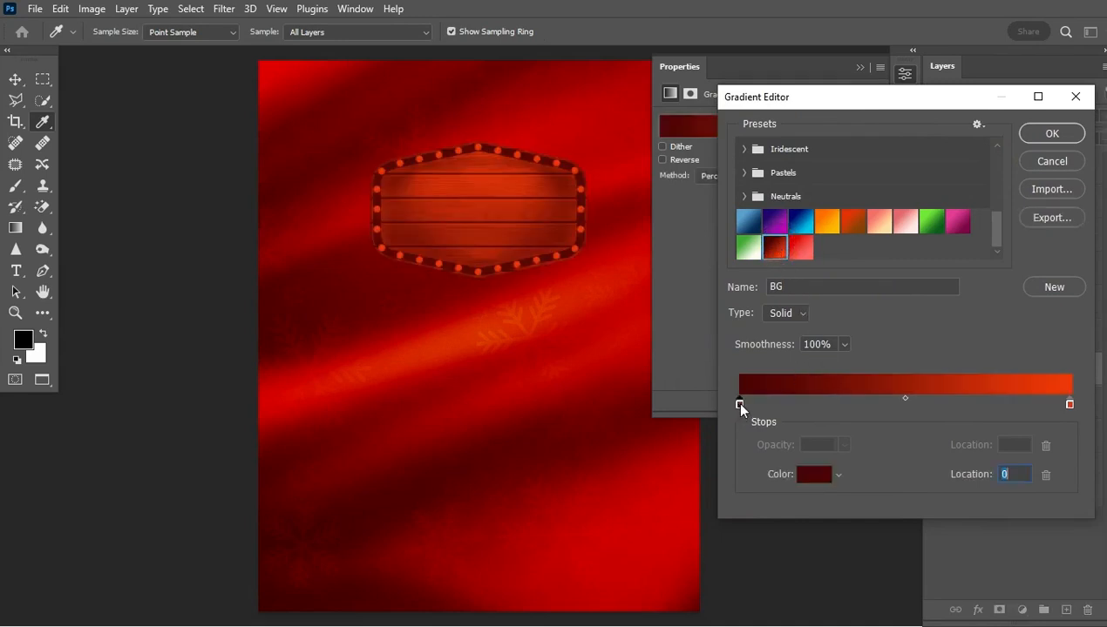
left_click(814, 473)
left_click(947, 332)
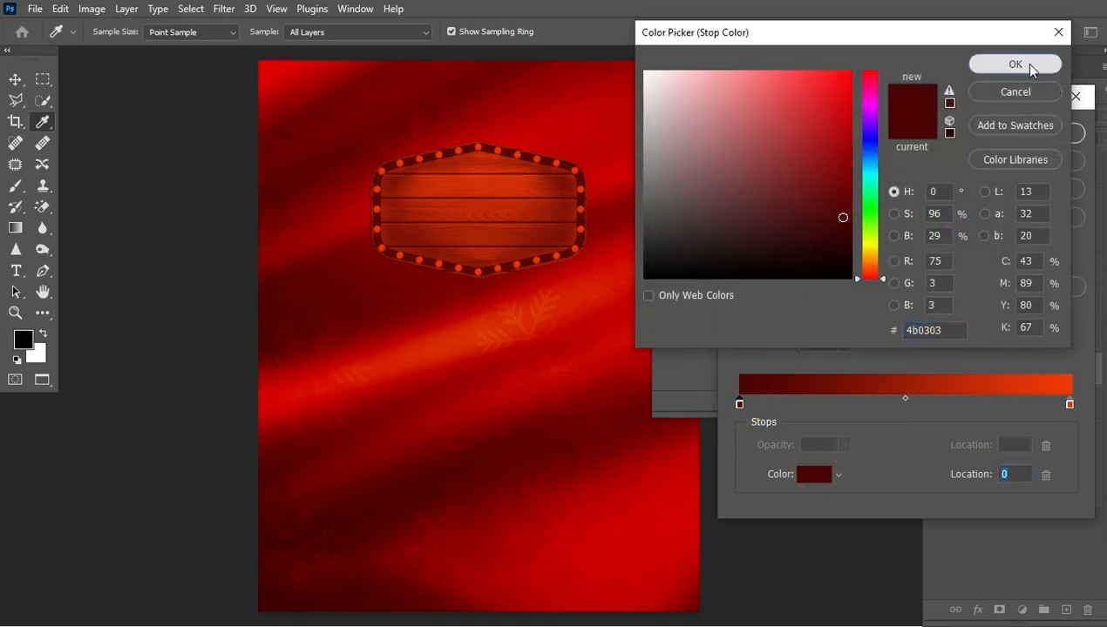
left_click(1038, 66)
left_click(1070, 405)
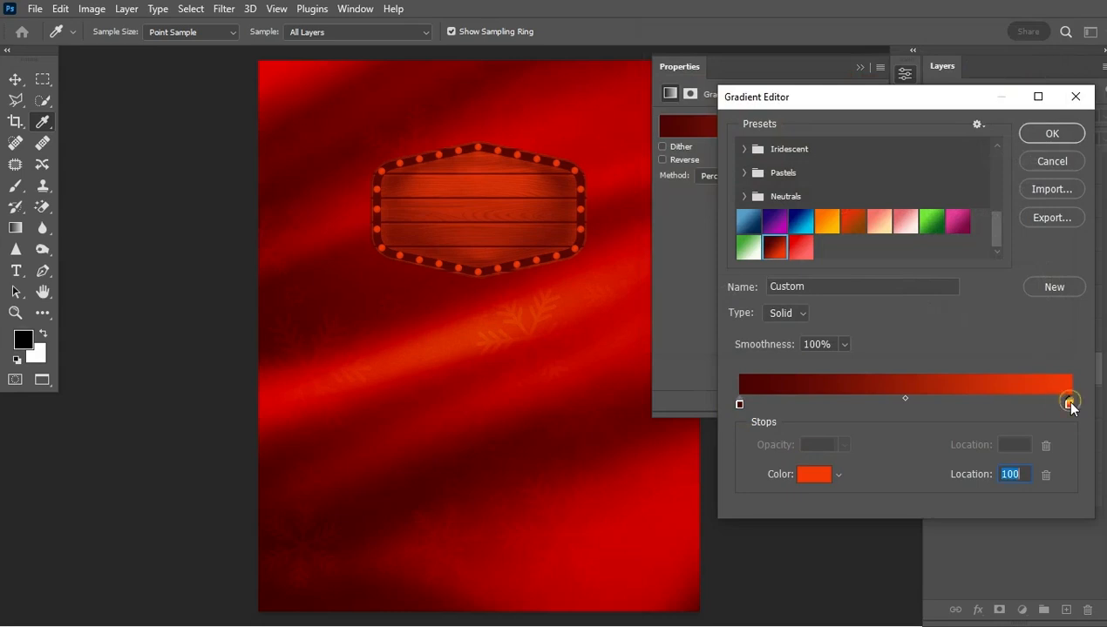
left_click(816, 477)
left_click(949, 327)
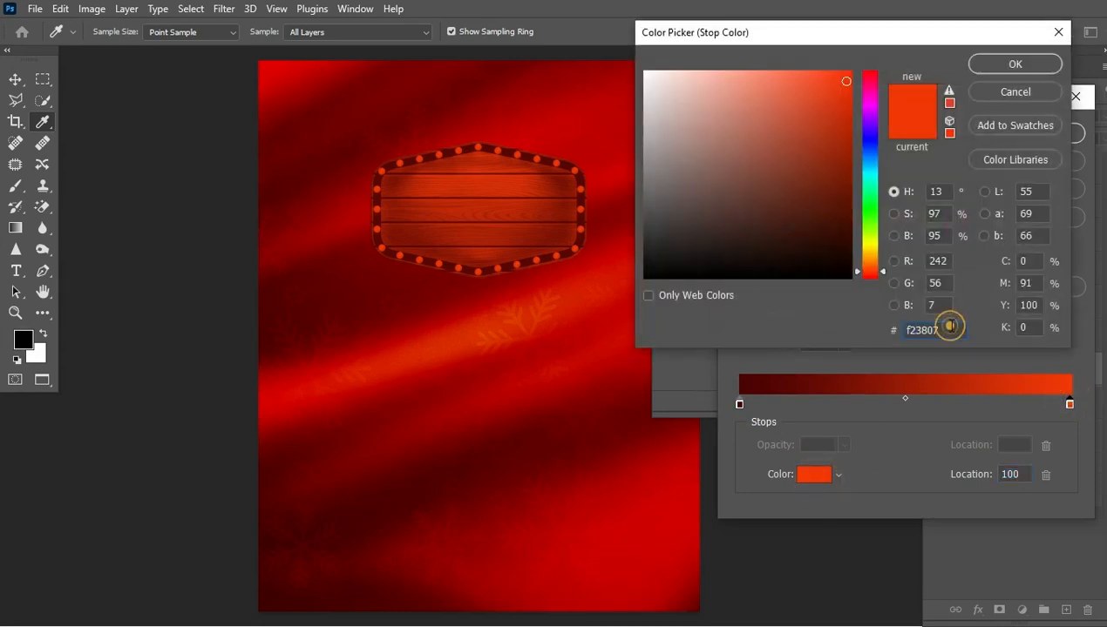
left_click(1033, 65)
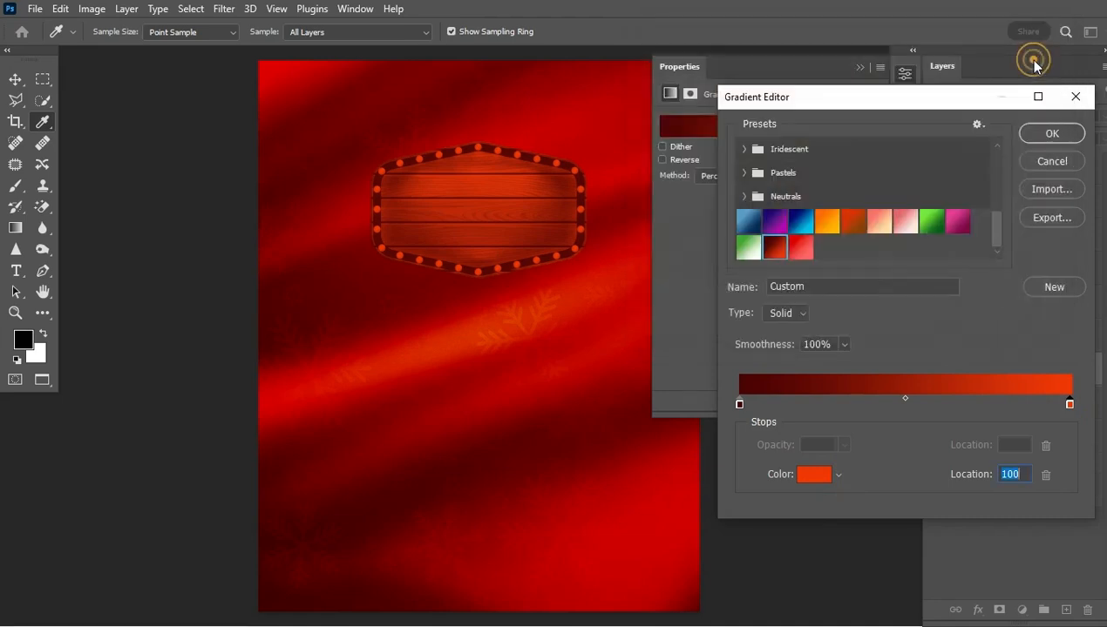
left_click(1050, 134)
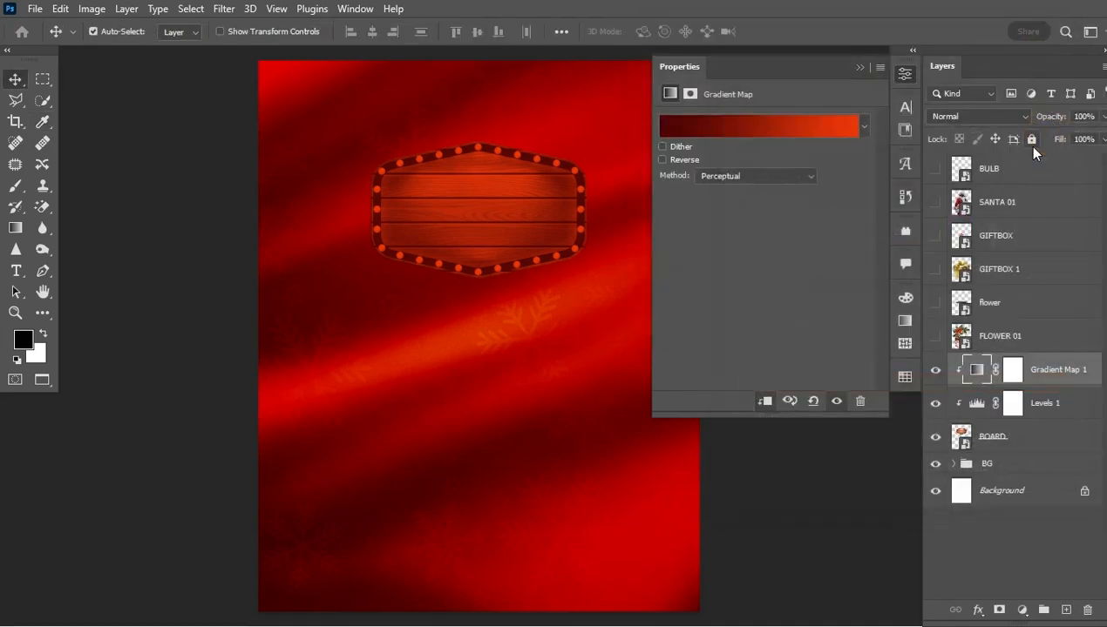
- Set the Gradient Map layer's blend mode to Soft Light and collapse its properties
left_click(999, 115)
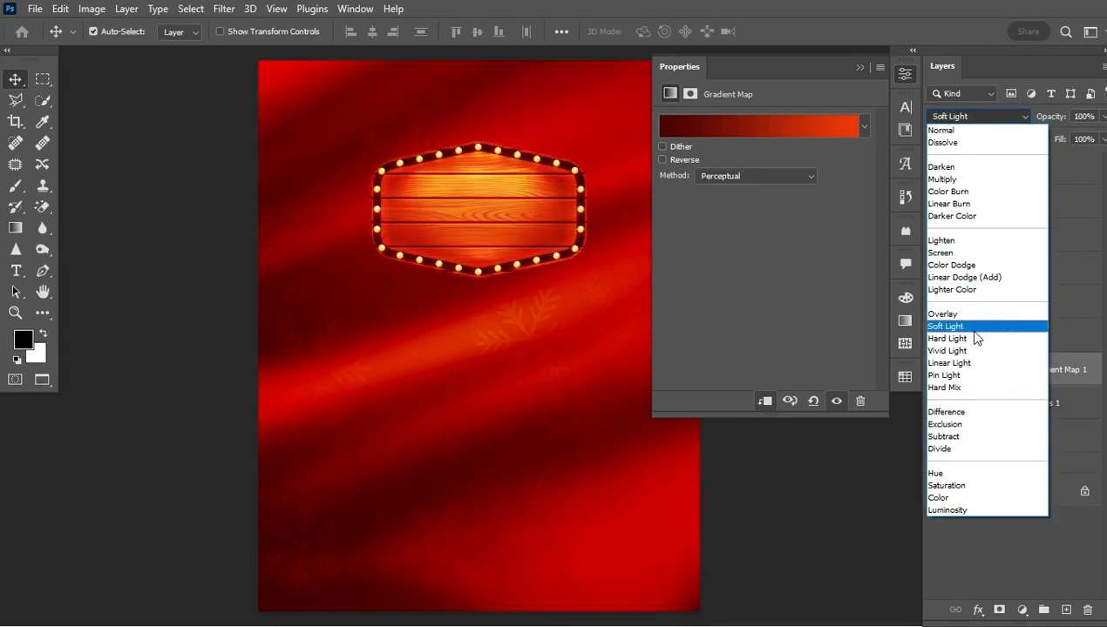
left_click(970, 331)
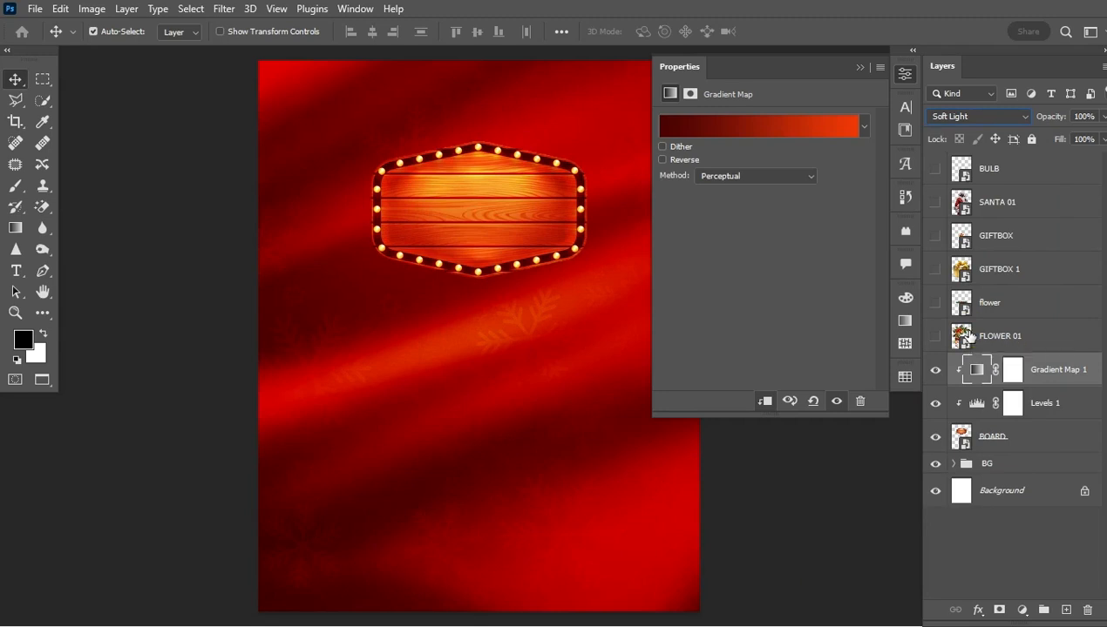
left_click(859, 68)
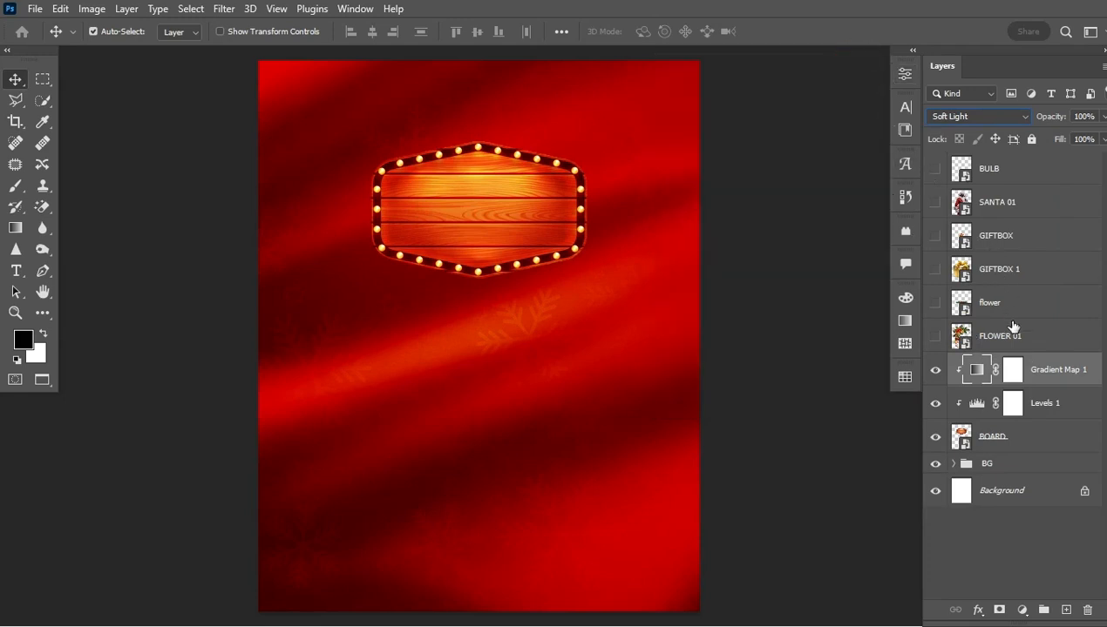
- Group the Gradient Map, Levels and BOARD layers and name the group BOARD
left_click(1044, 448, "shift")
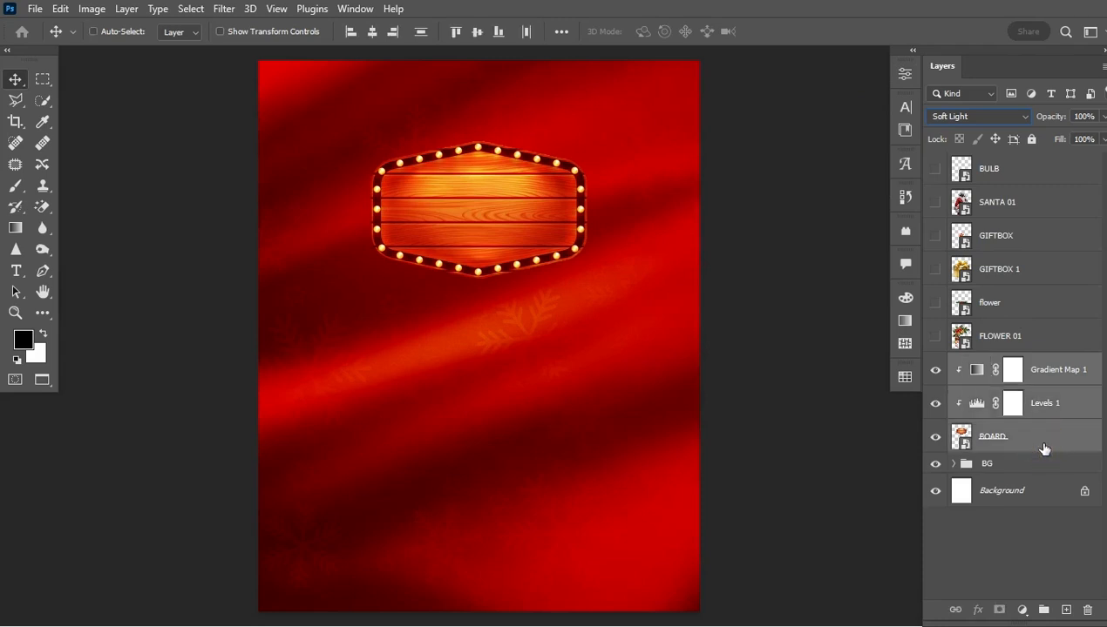
key("ctrl+g")
double_click(985, 363)
type("B")
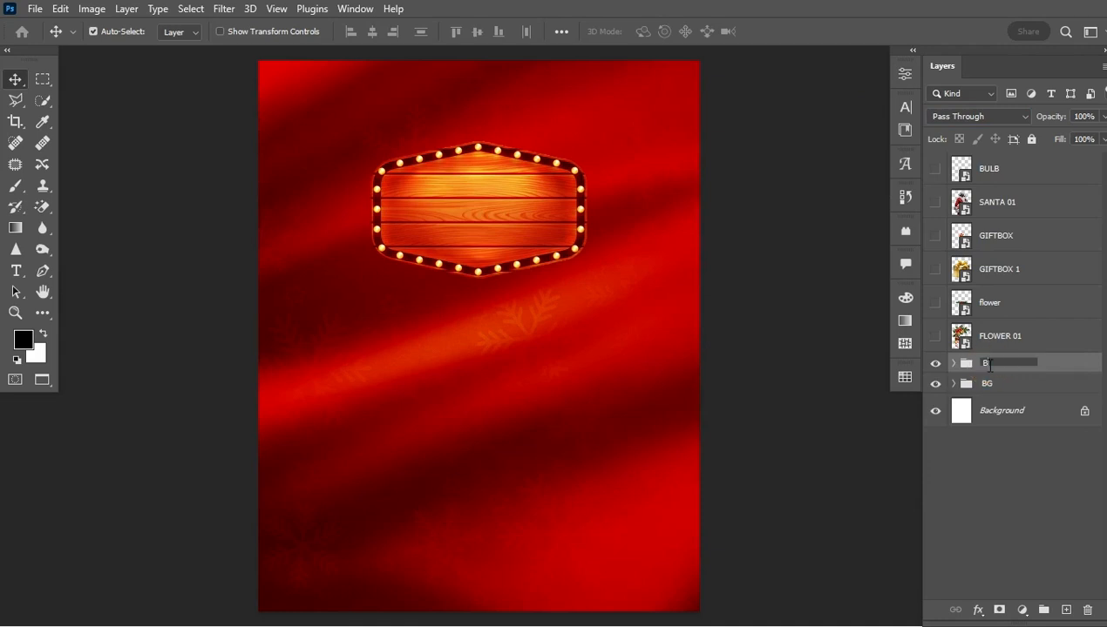
type("OR")
type("RD")
key("Return")
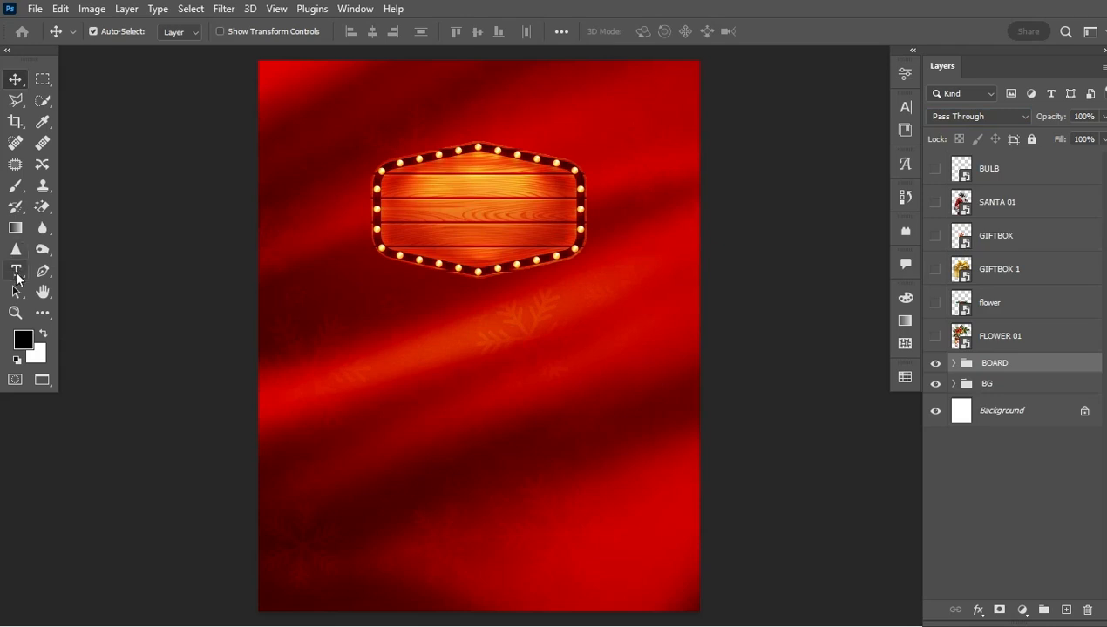
- Add horizontal text reading MERRY CHRISTMAS on two lines below the board and center-align it
key("t")
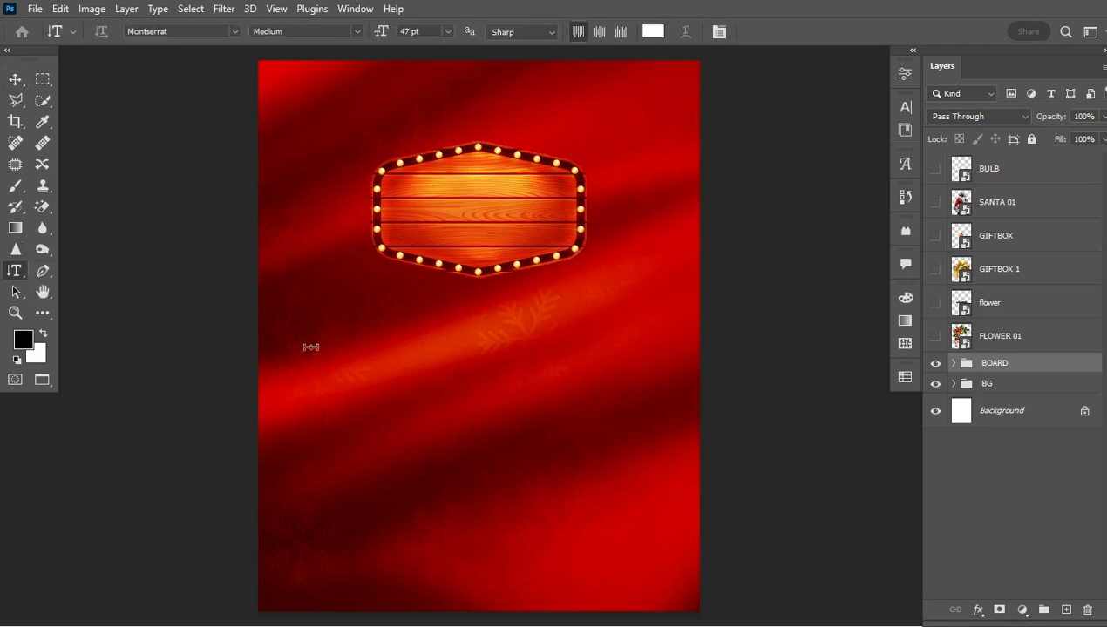
right_click(14, 271)
left_click(70, 277)
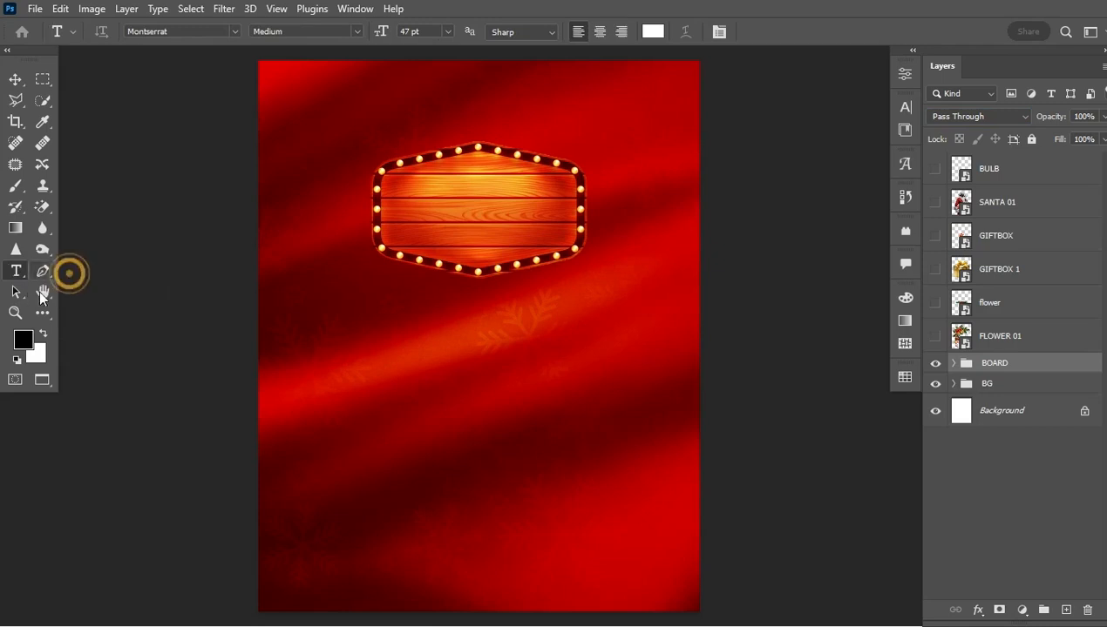
left_click(355, 379)
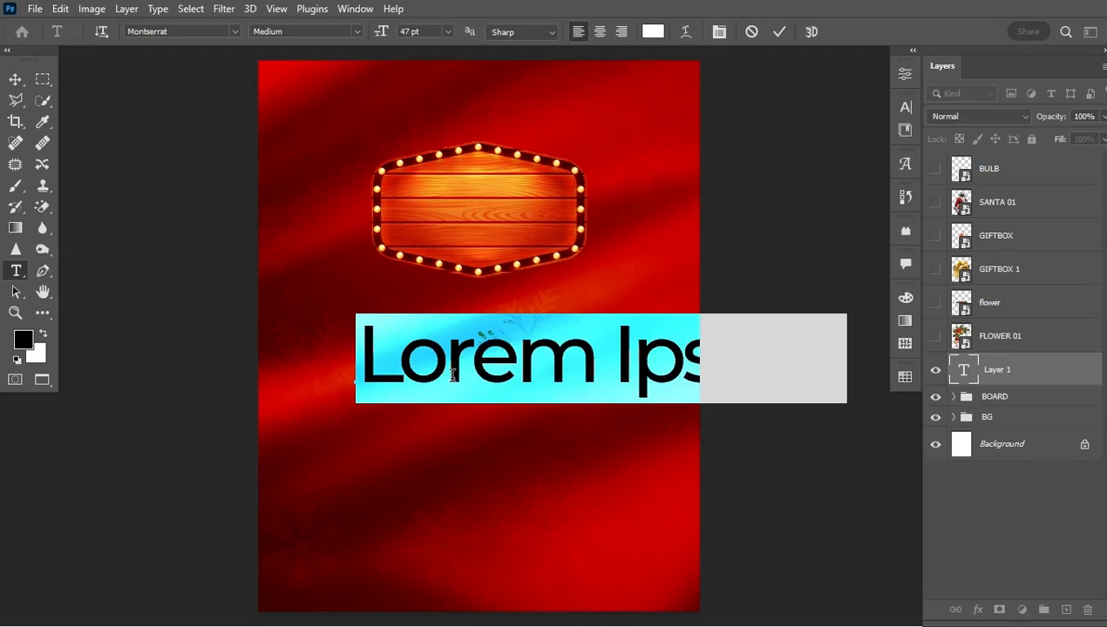
type("MERRY")
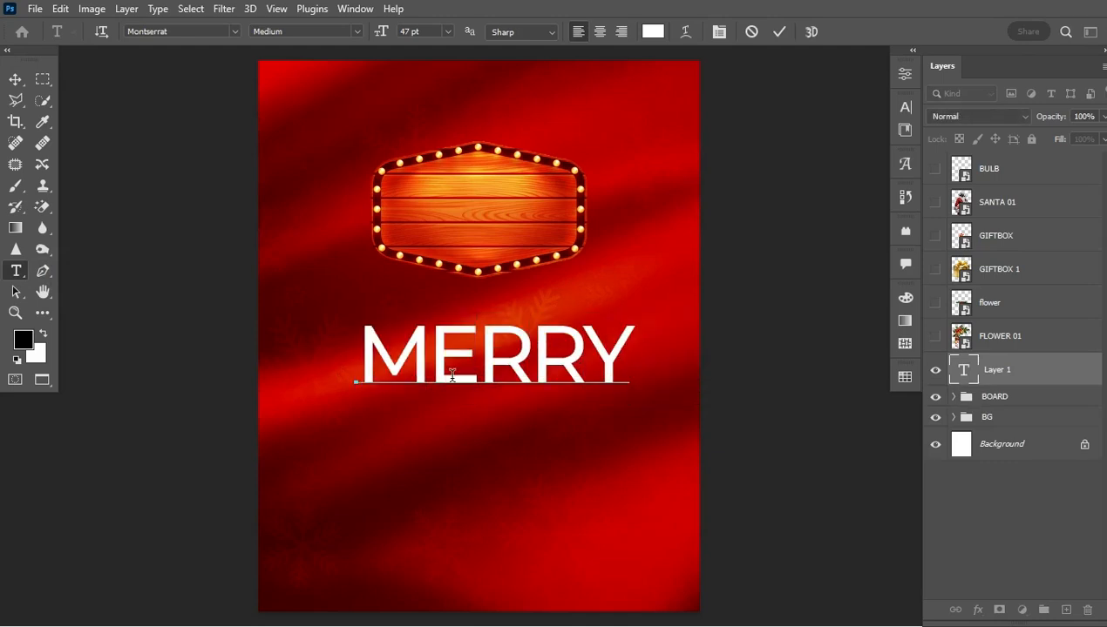
key("Return")
type("CHR")
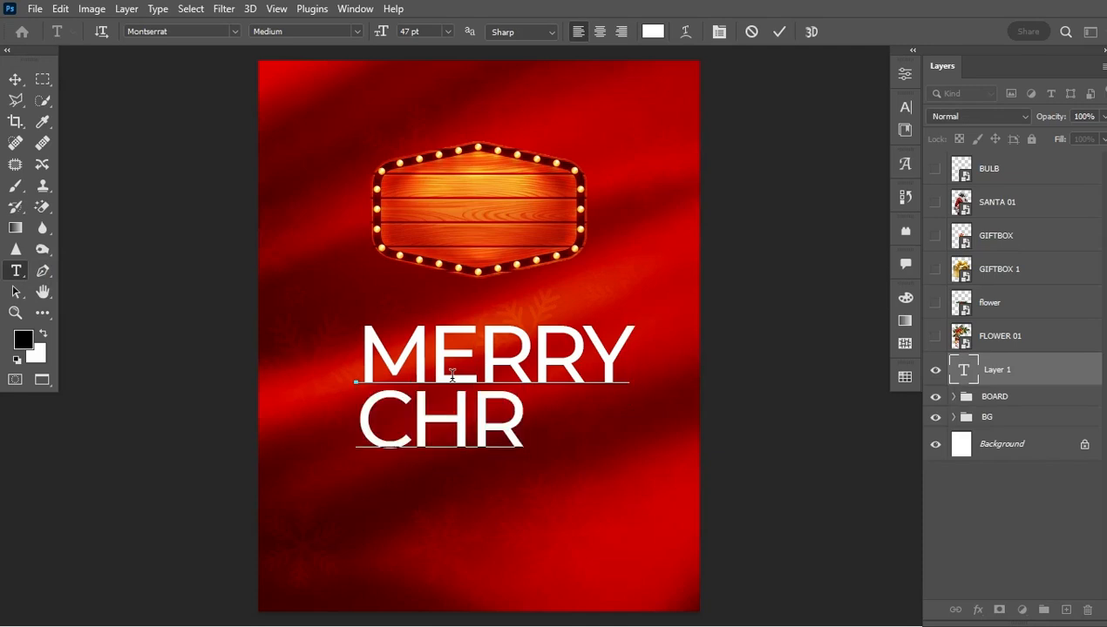
type("IST")
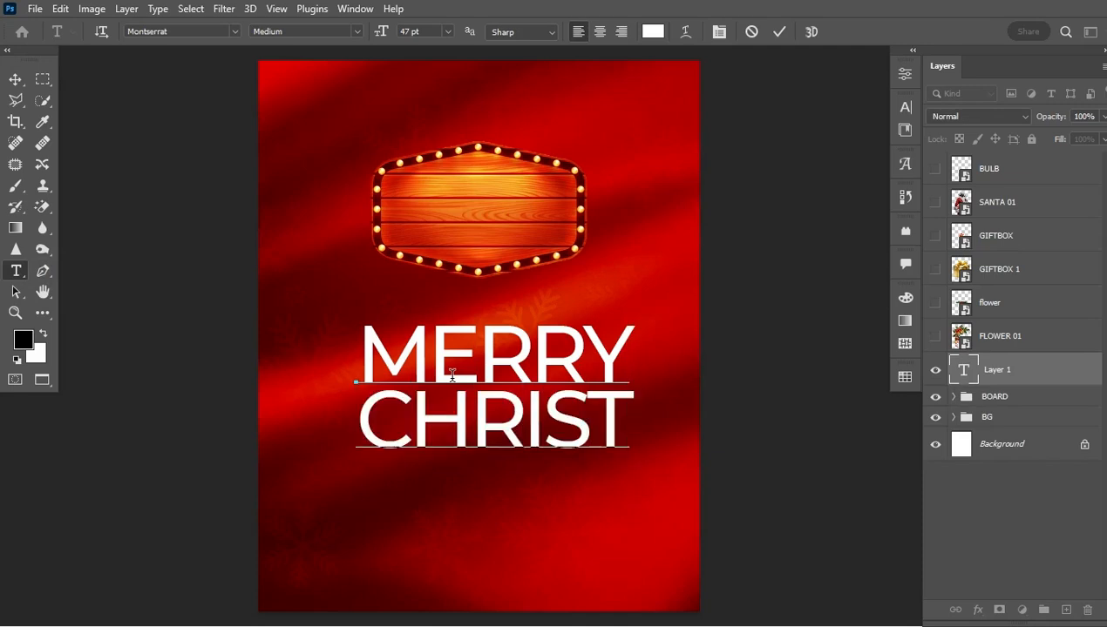
type("MAS")
key("ctrl+Return")
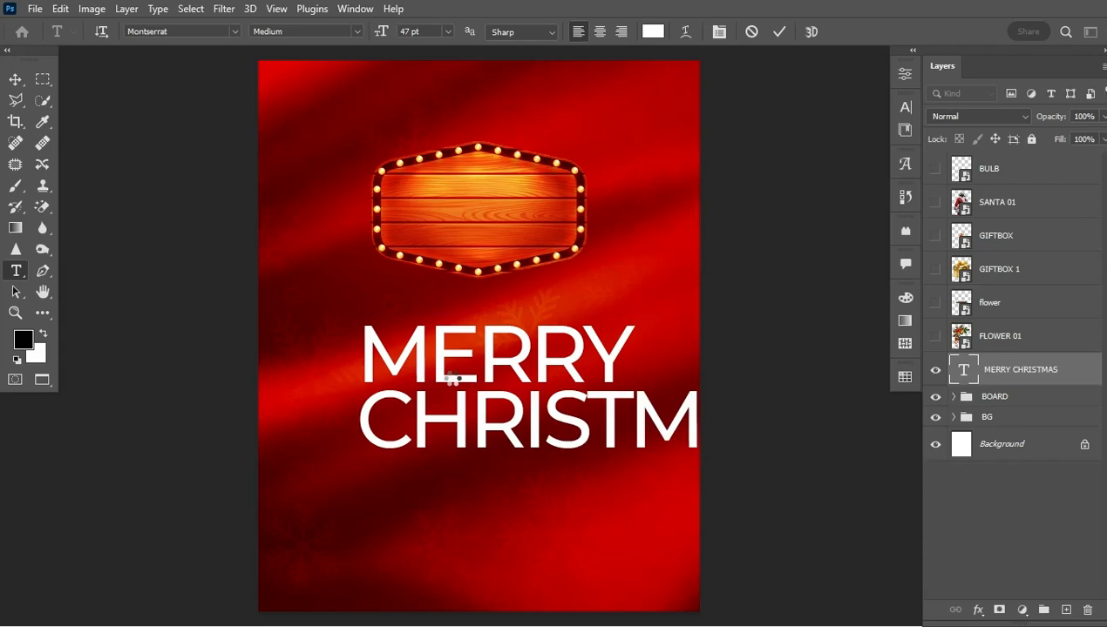
left_click(601, 32)
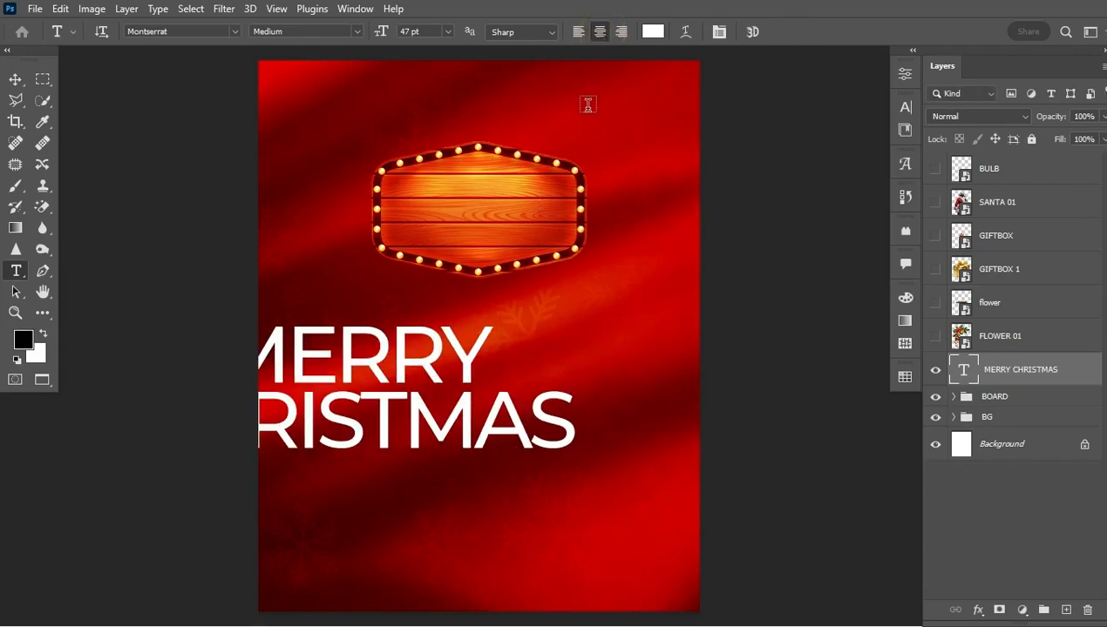
- Change the font of the MERRY CHRISTMAS text to Cleveland DEMO Regular
left_click(904, 105)
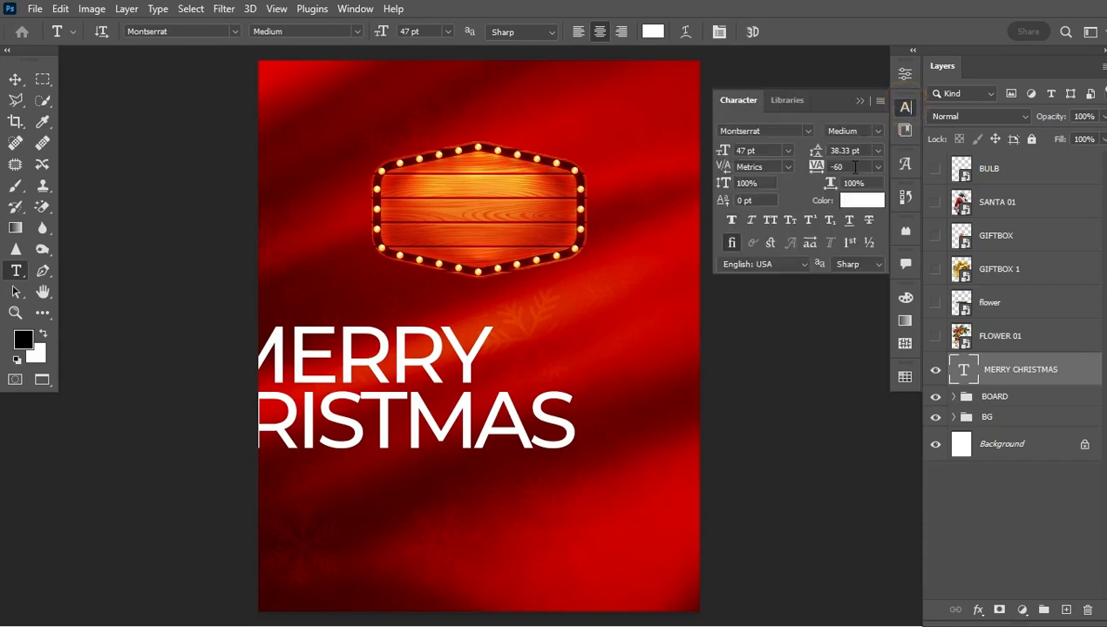
left_click(357, 9)
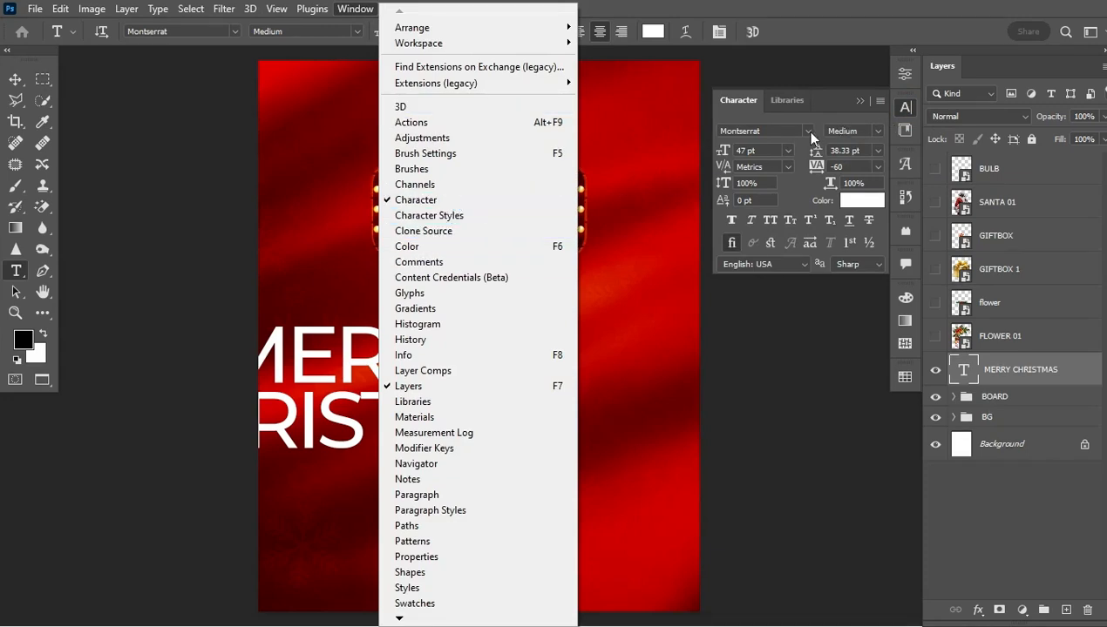
left_click(773, 123)
left_click(766, 130)
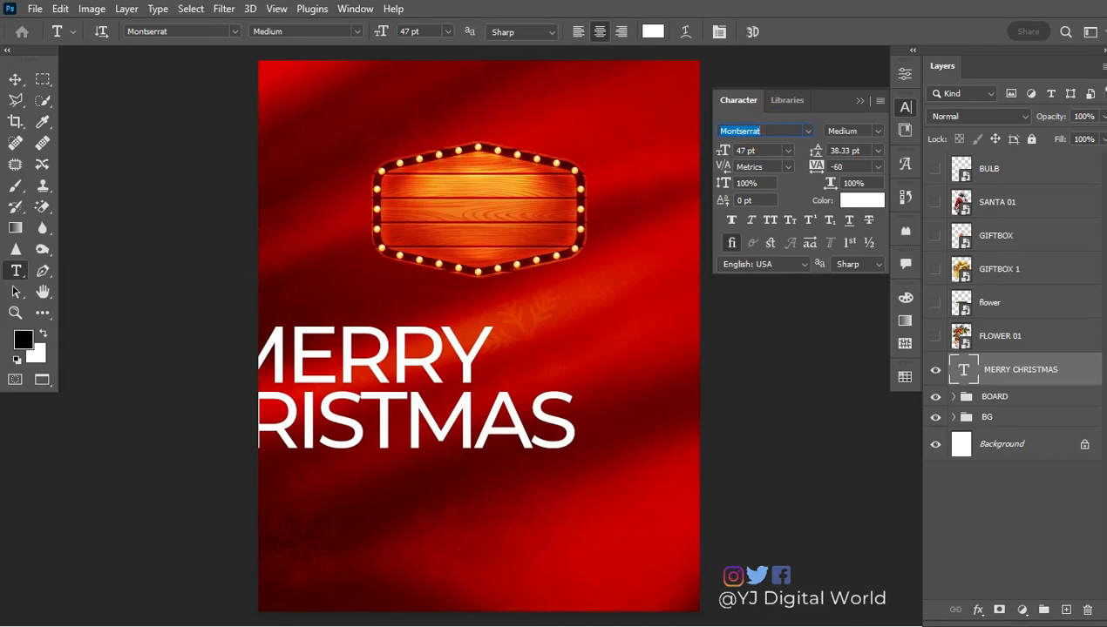
type("C")
left_click(805, 128)
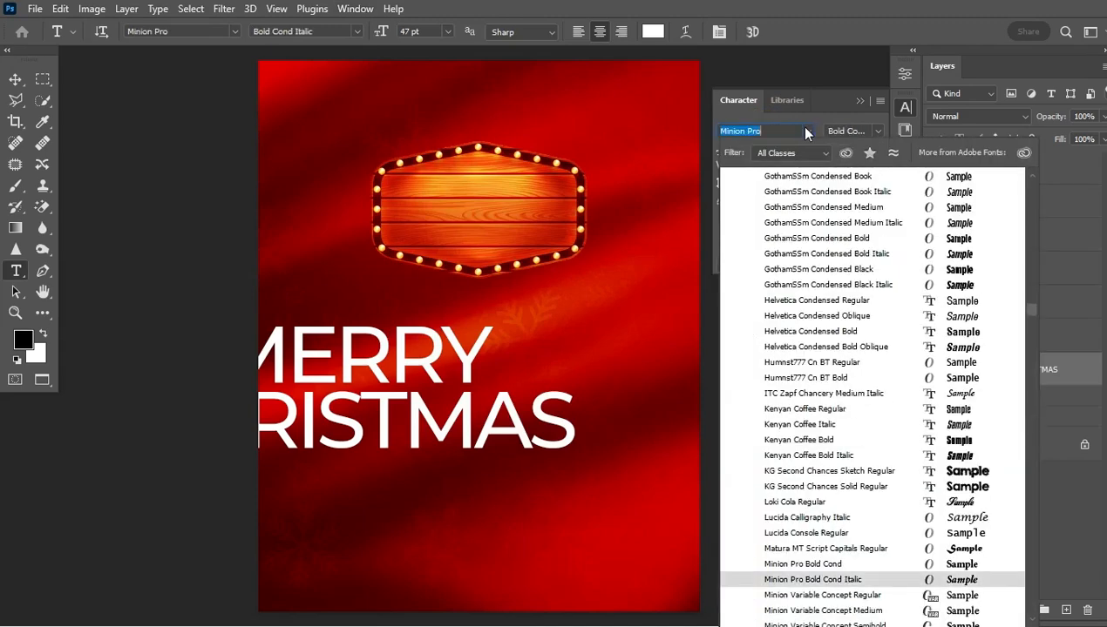
type("LEVE")
key("BackSpace")
key("BackSpace")
key("BackSpace")
key("BackSpace")
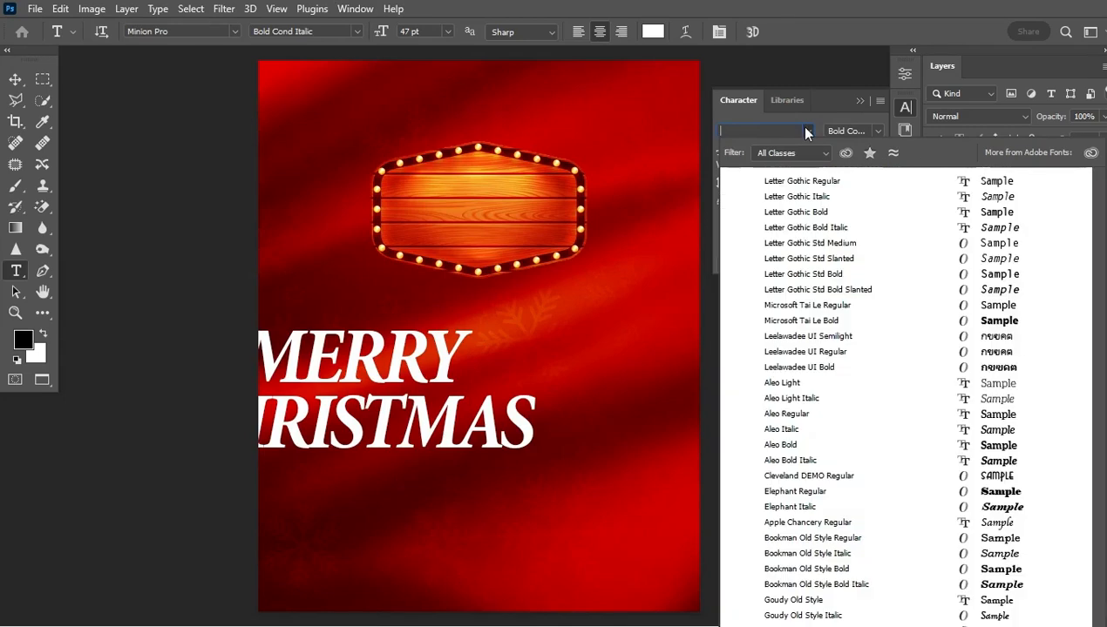
type("CLE")
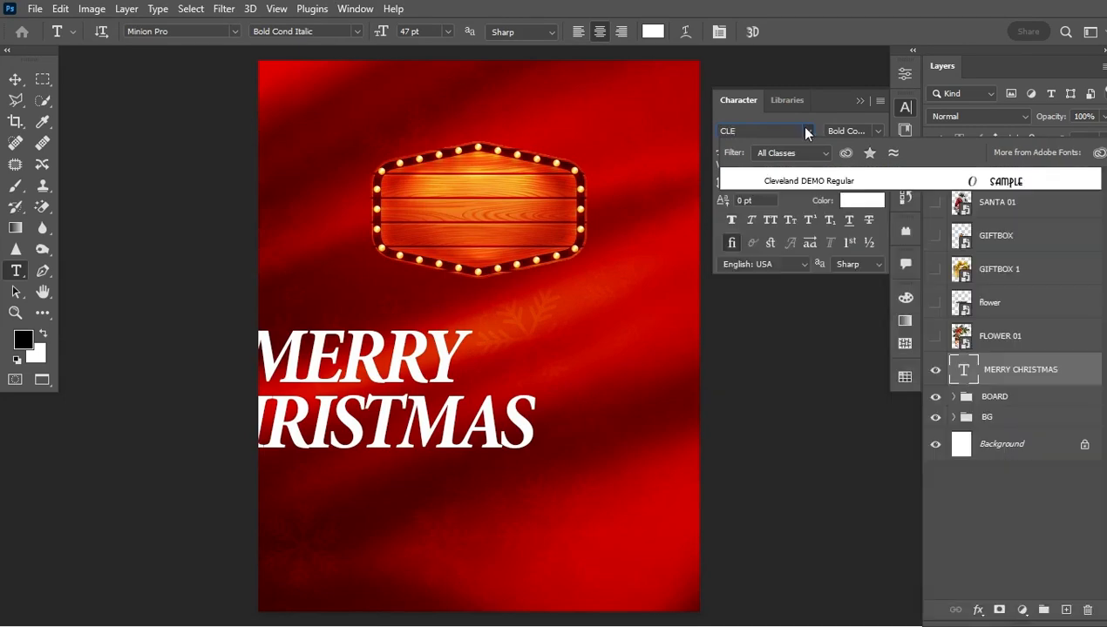
left_click(792, 182)
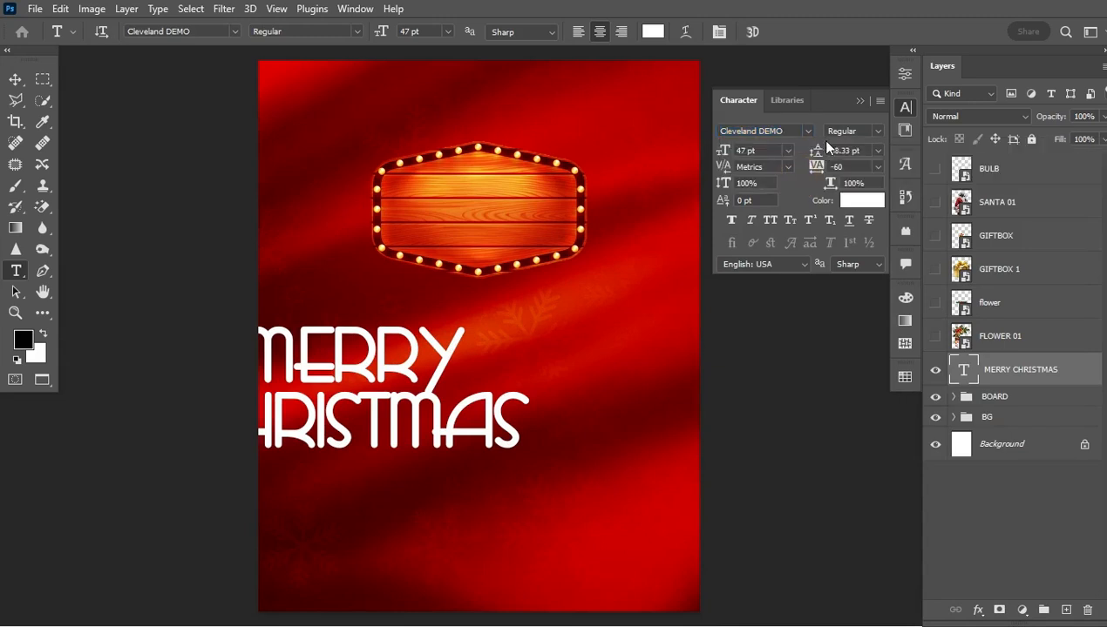
left_click(858, 101)
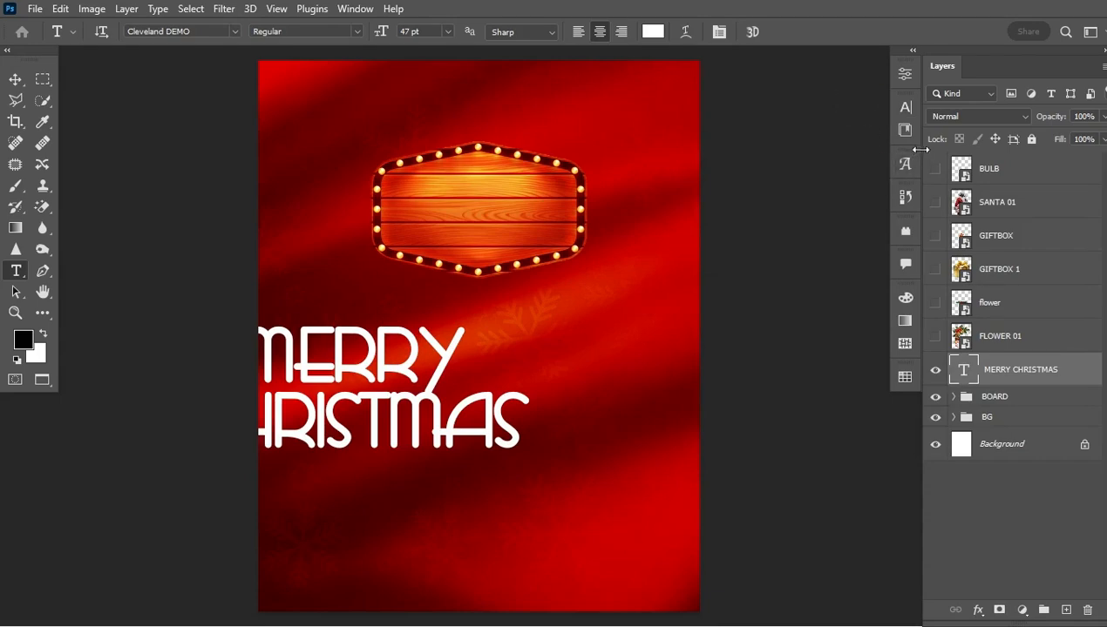
- Change the color of the MERRY CHRISTMAS text to yellow FBF200
left_click(905, 107)
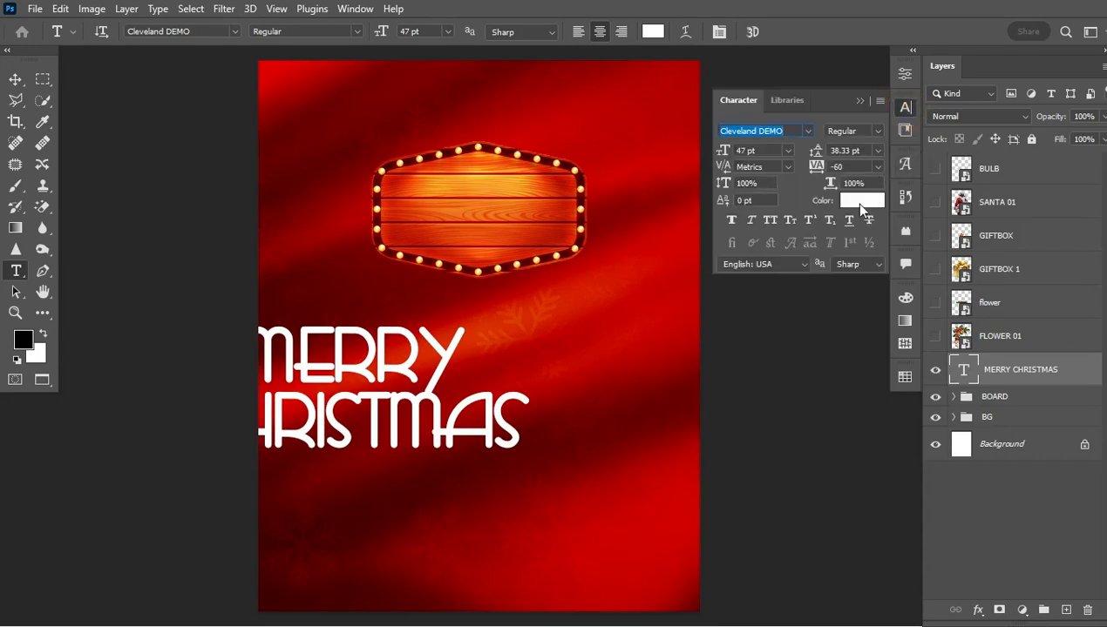
left_click(852, 203)
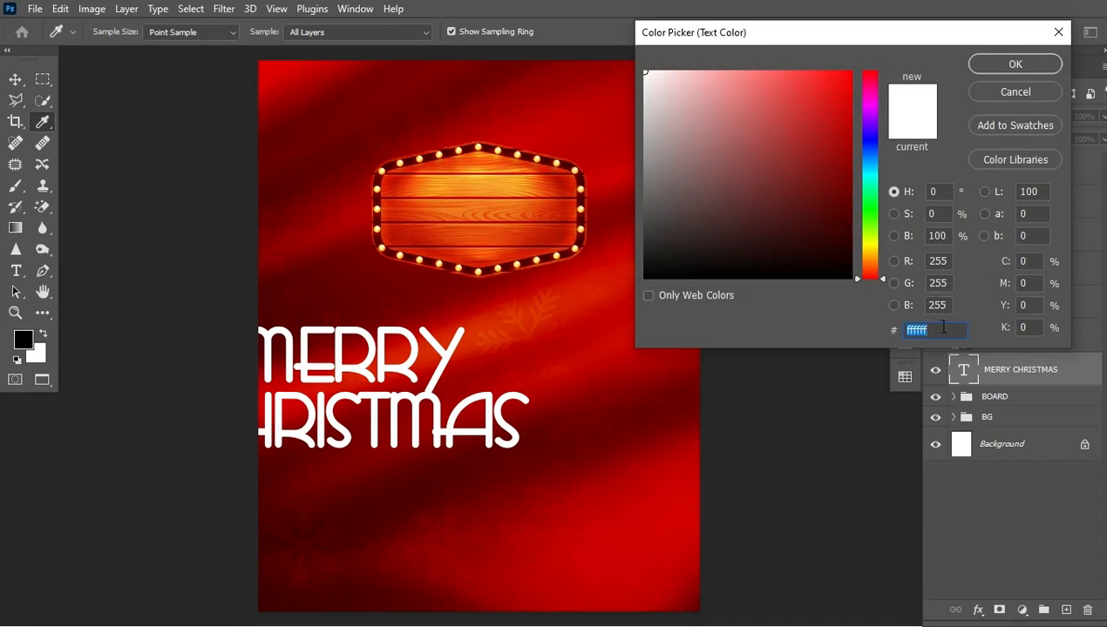
type("FB")
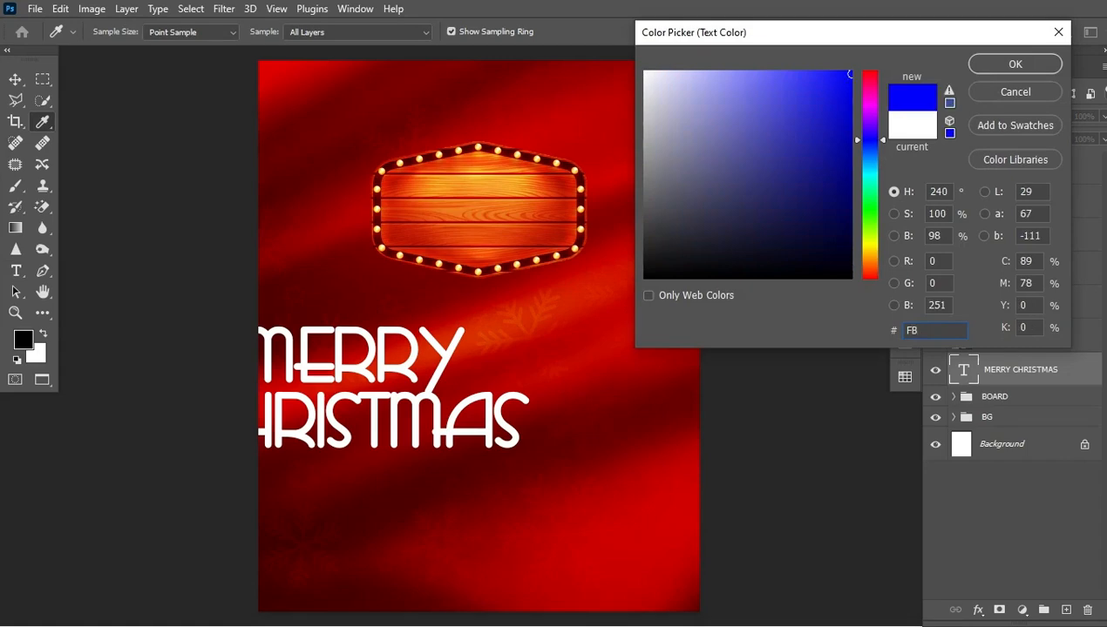
type("F200")
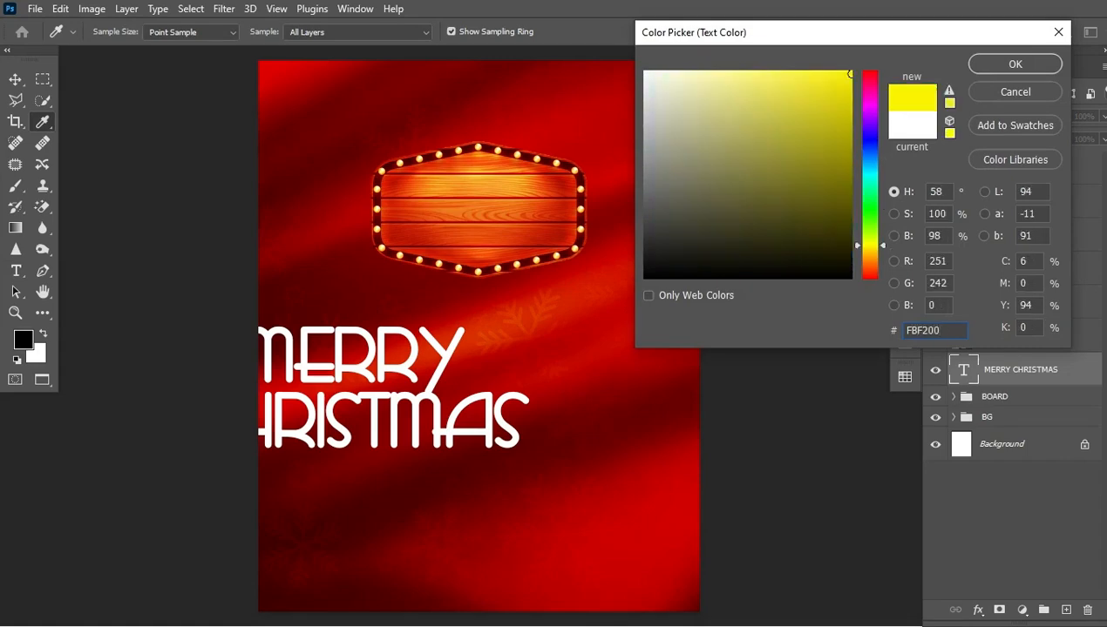
left_click(1034, 64)
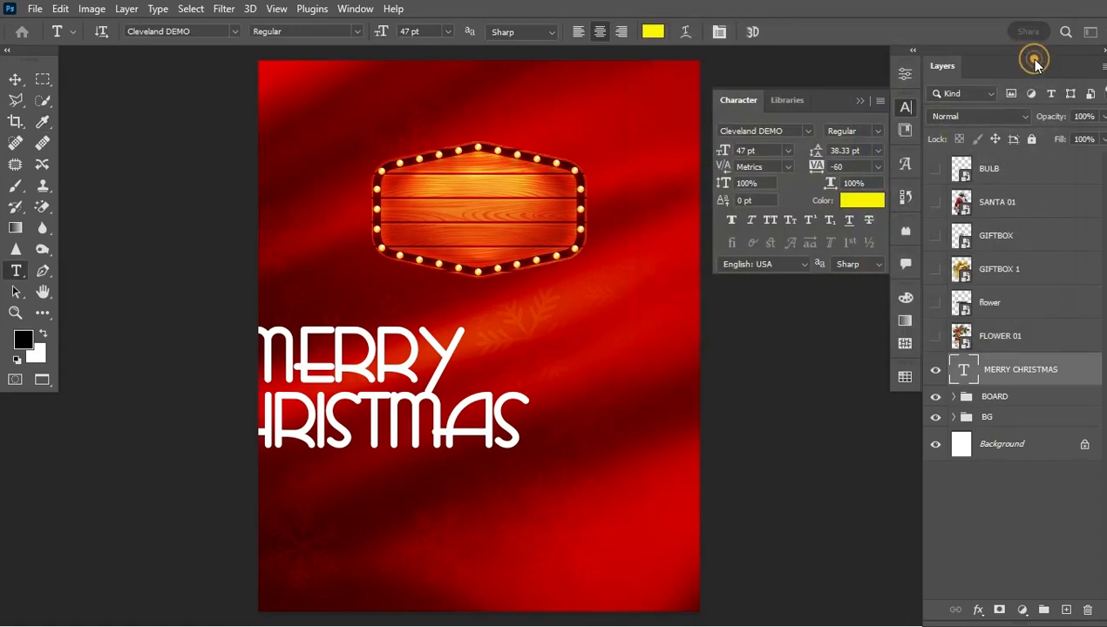
left_click(859, 101)
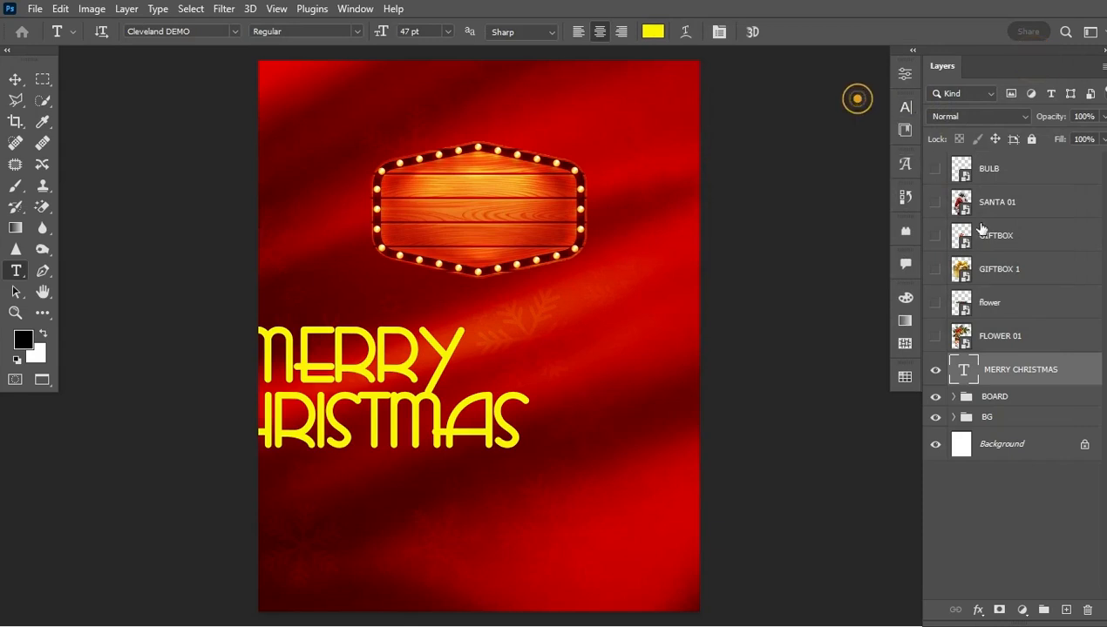
- Scale the MERRY CHRISTMAS text down to about 22.89 pt and center it inside the bulb frame of the wooden board
key("ctrl+t")
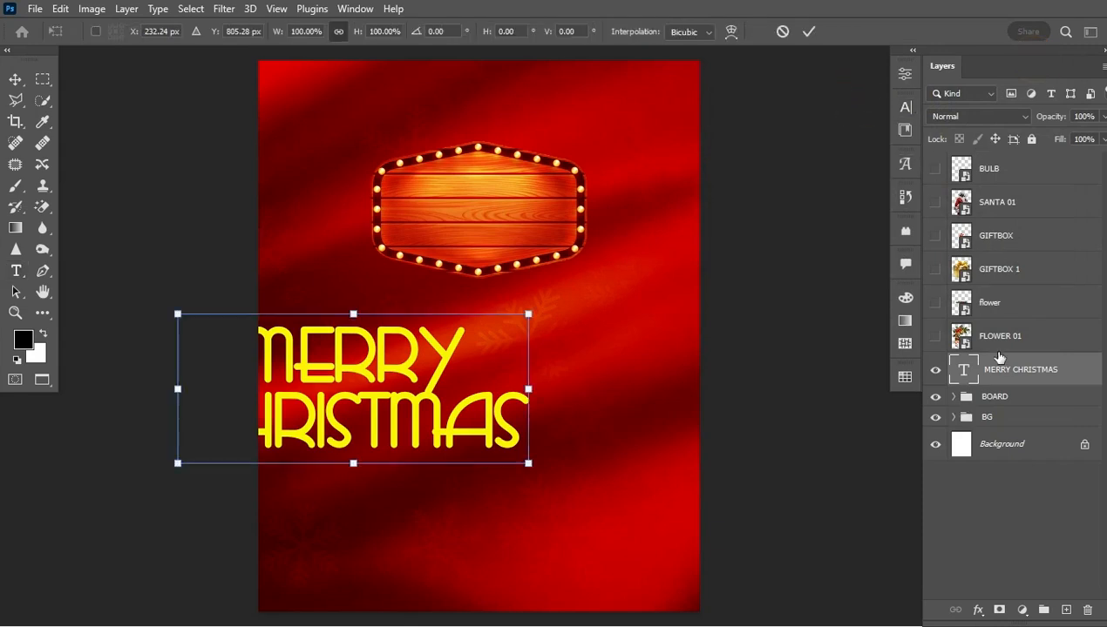
left_click_drag(525, 384, 458, 394)
left_click_drag(365, 397, 478, 215)
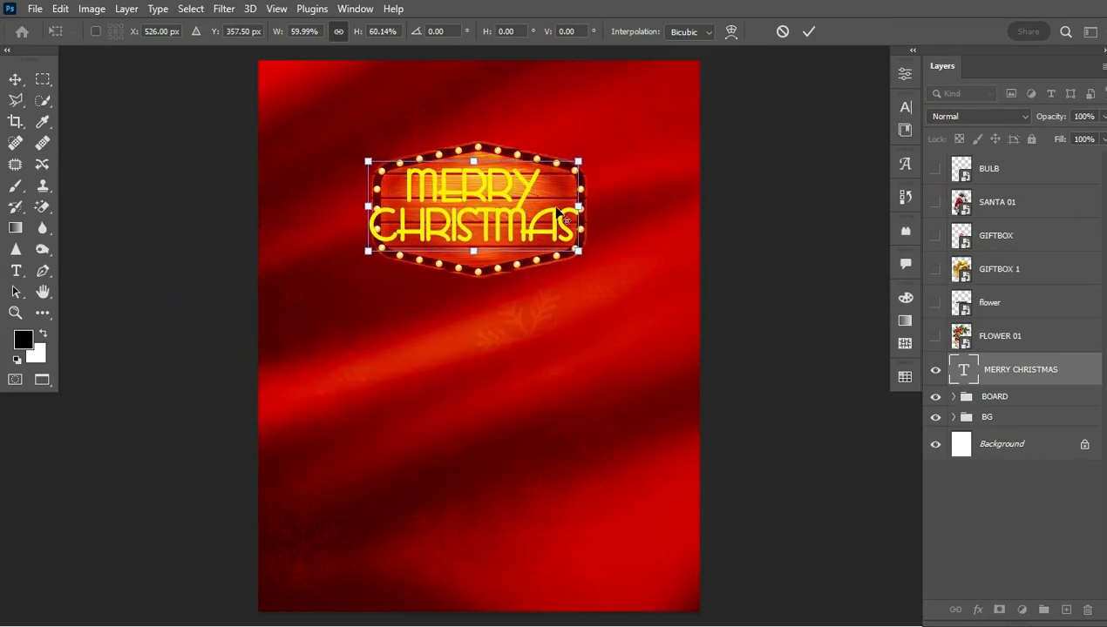
left_click_drag(575, 207, 510, 219)
key("Return")
key("t")
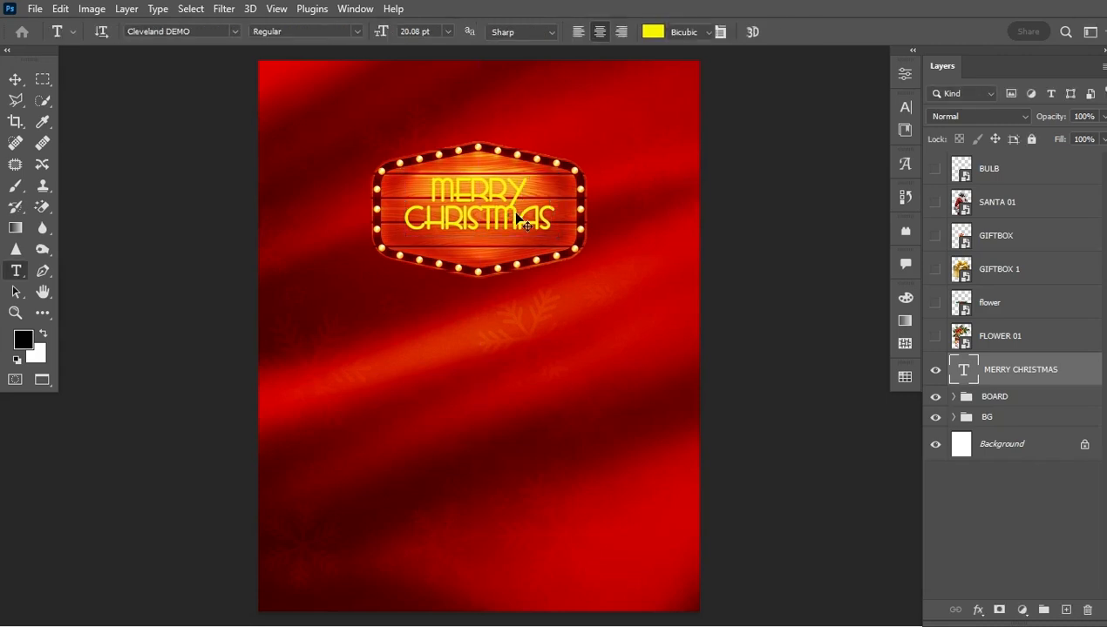
key("ctrl+t")
left_click_drag(552, 236, 563, 237)
key("Return")
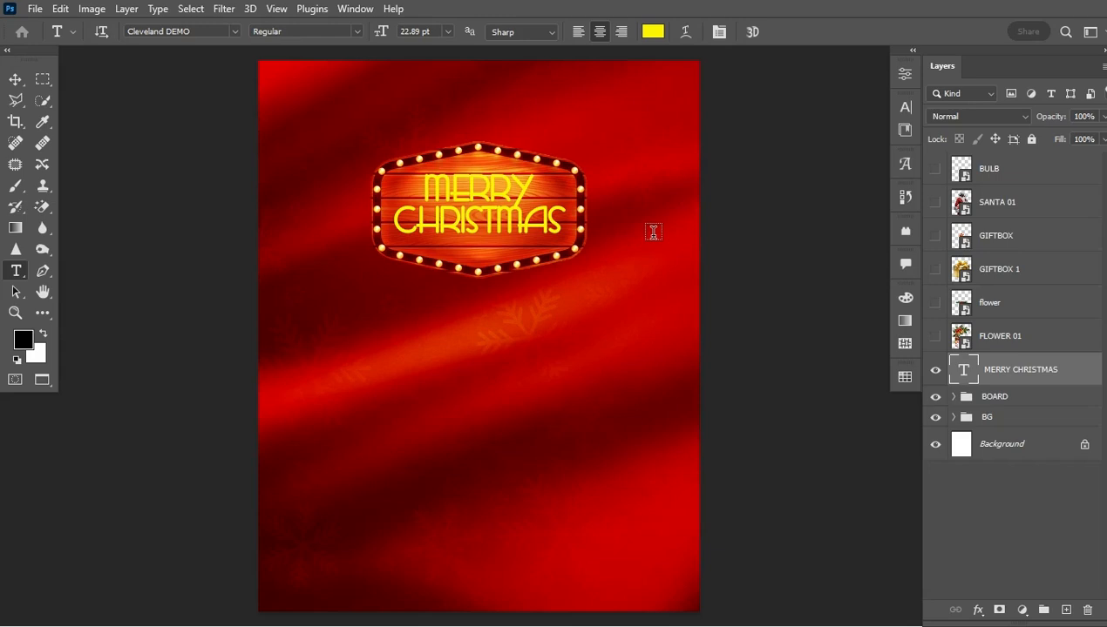
- Add a dark Multiply drop shadow with 65% opacity to the MERRY CHRISTMAS text layer
left_click(1086, 375)
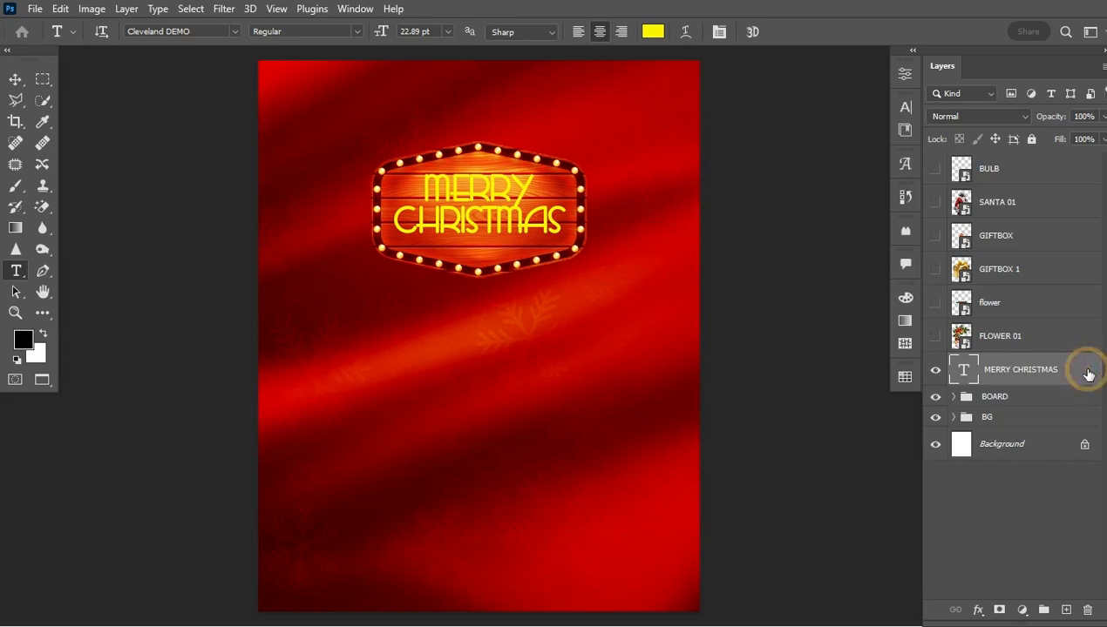
double_click(1088, 374)
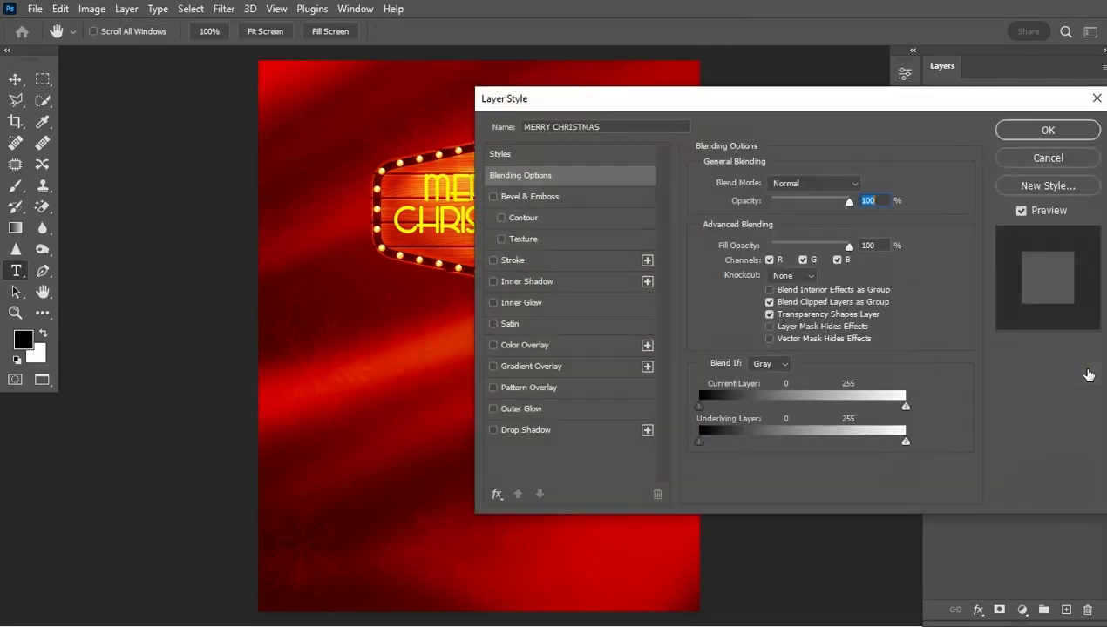
left_click_drag(771, 101, 821, 95)
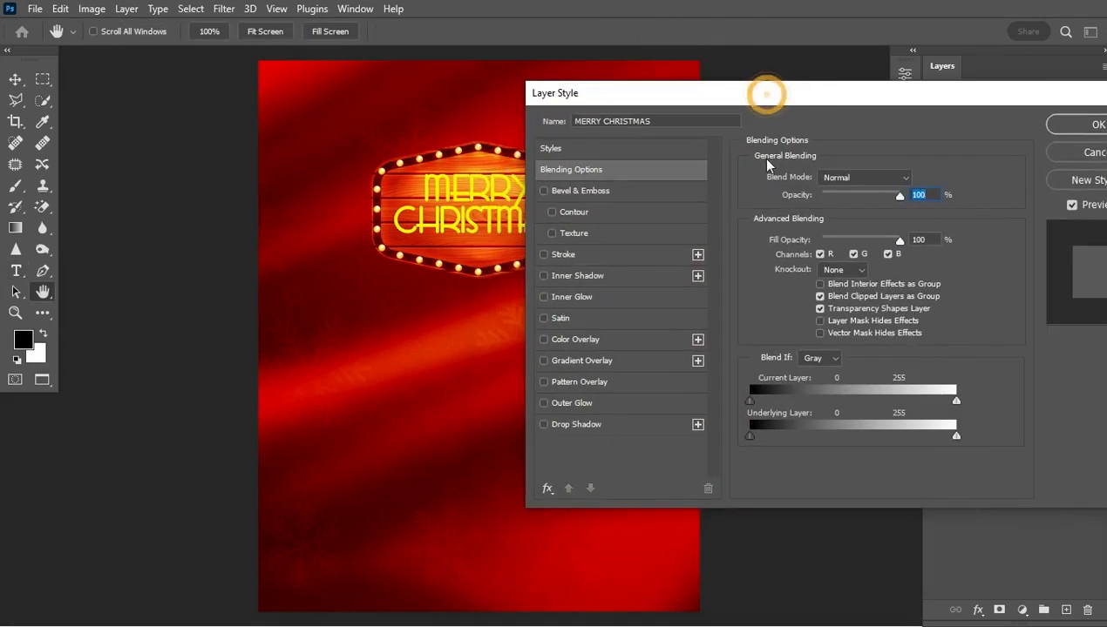
left_click(576, 426)
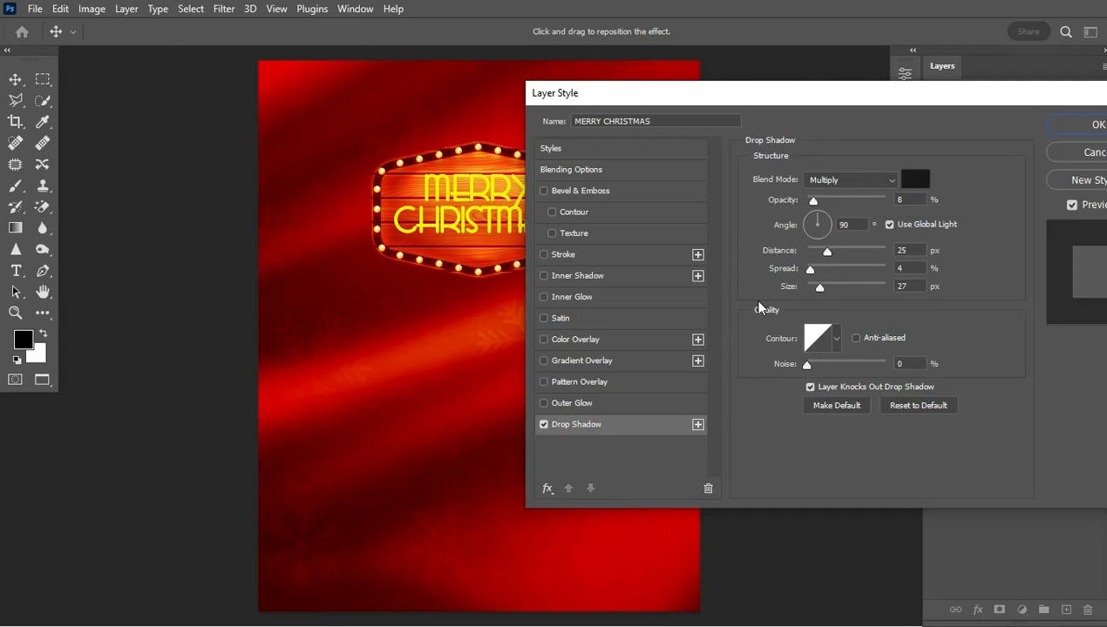
left_click(914, 179)
left_click(945, 328)
left_click(1017, 65)
left_click_drag(813, 201, 858, 201)
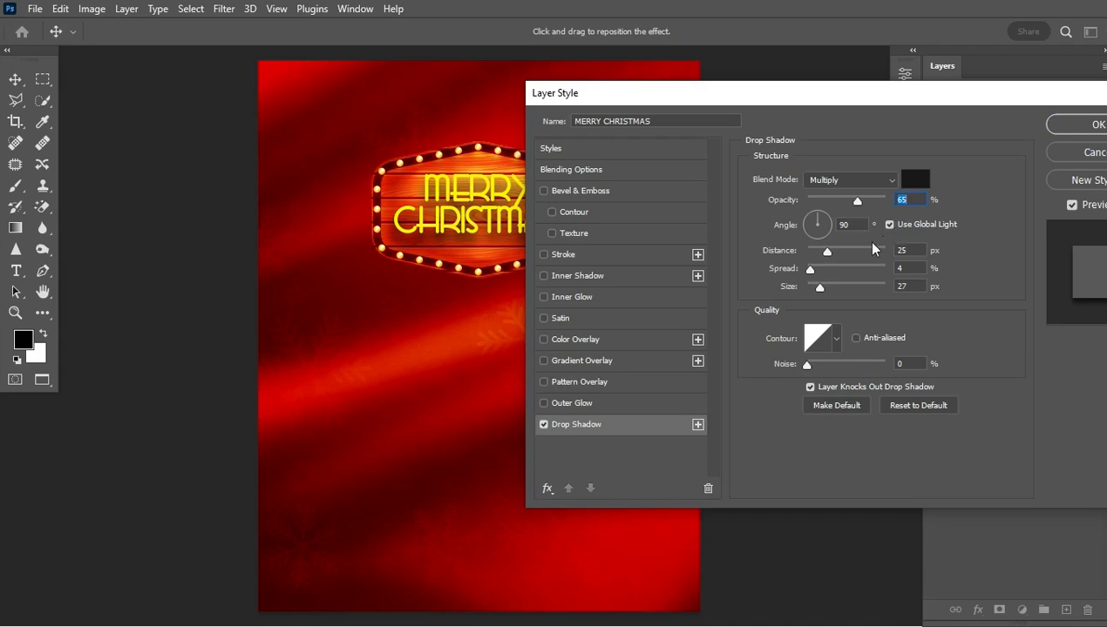
- Set the drop shadow's distance to 5 px, spread to 71% and size to 2 px, and apply the layer style
left_click_drag(828, 253, 811, 254)
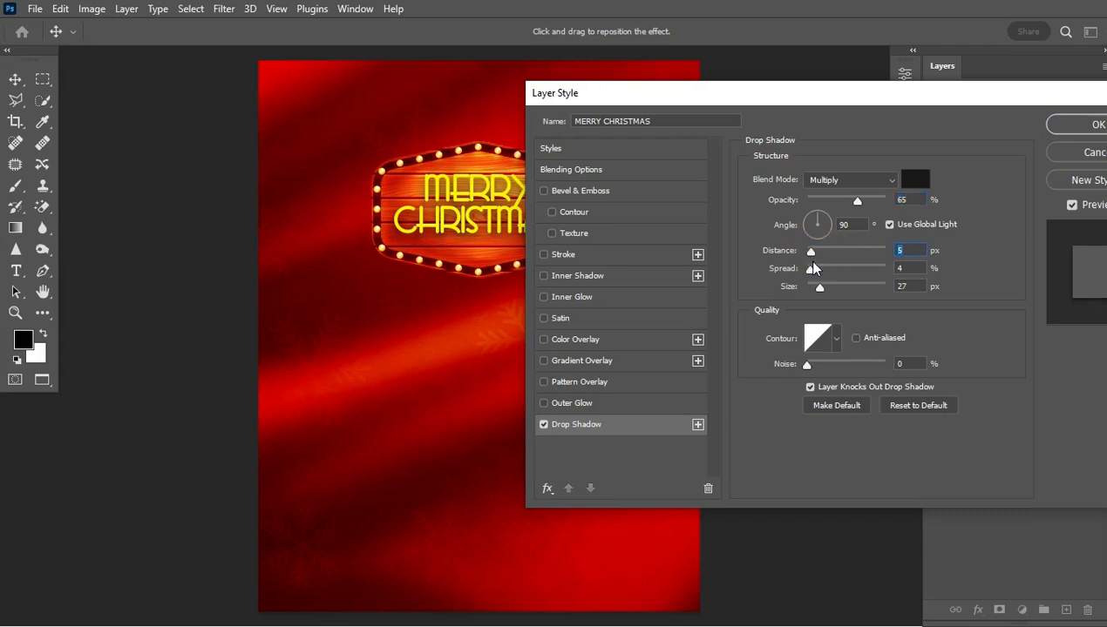
left_click_drag(813, 268, 856, 272)
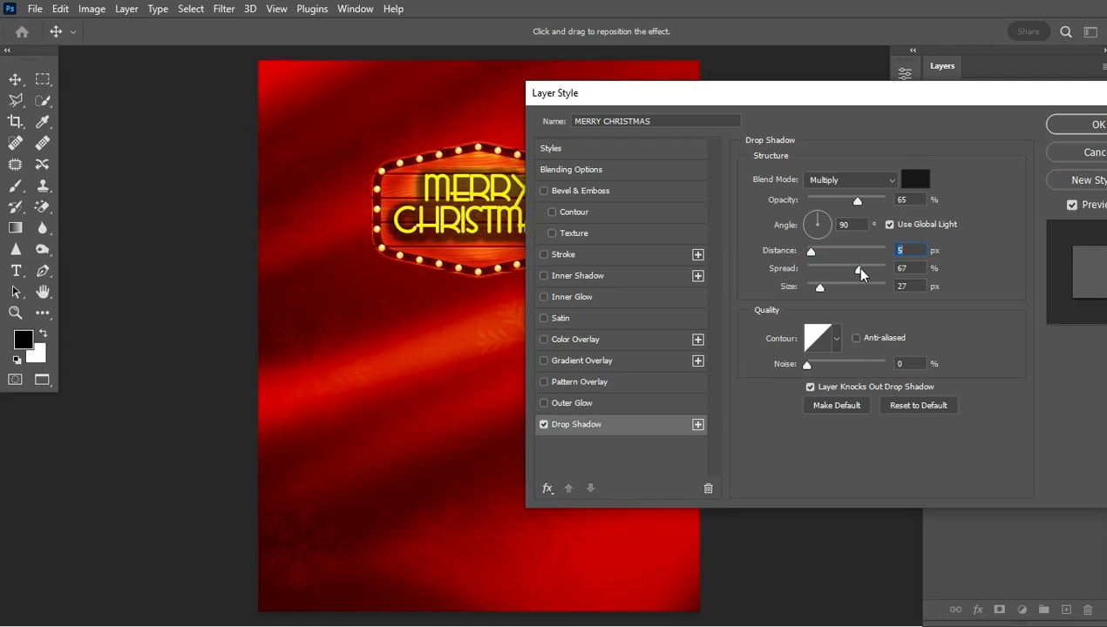
left_click_drag(861, 269, 863, 268)
left_click(863, 269)
left_click_drag(826, 287, 809, 294)
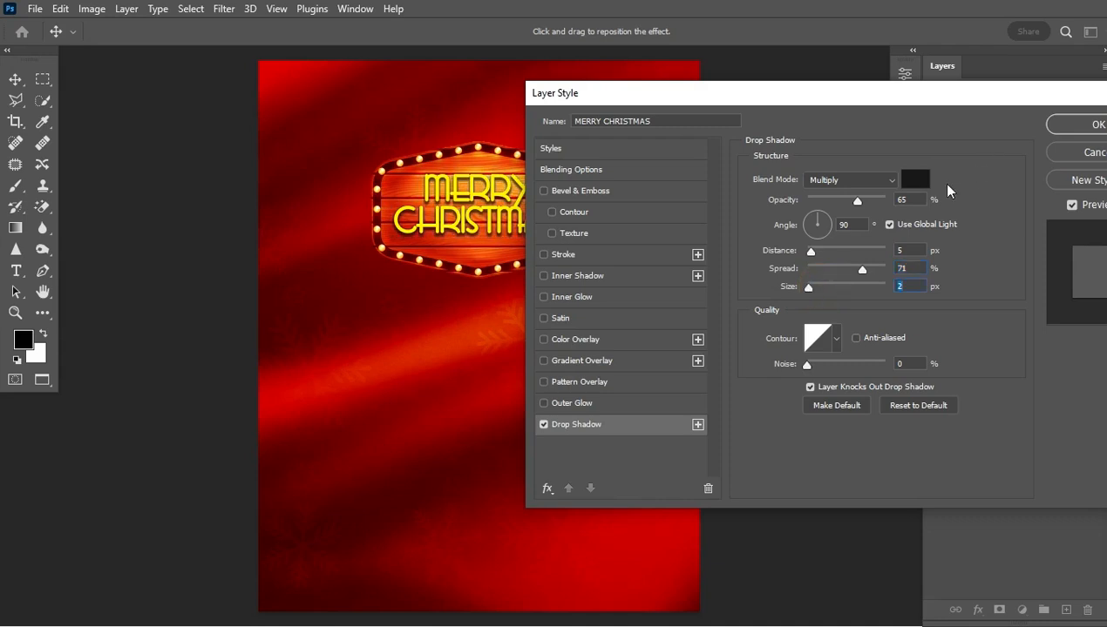
left_click(1091, 126)
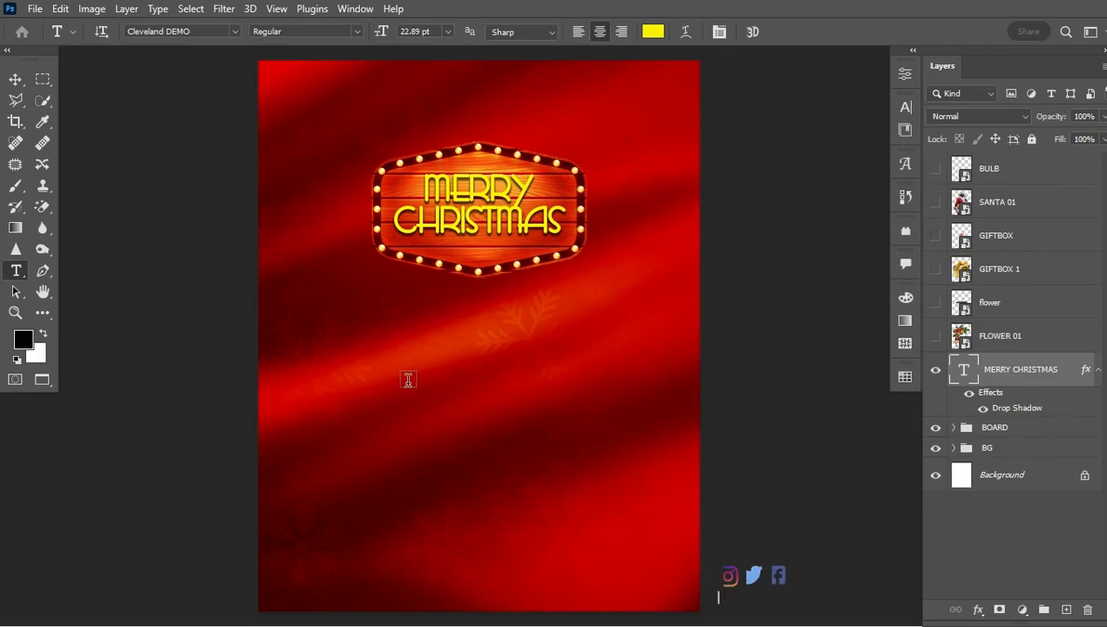
- Add a 12 pt text line reading Compliment of the season on the red background below the board
left_click(340, 394)
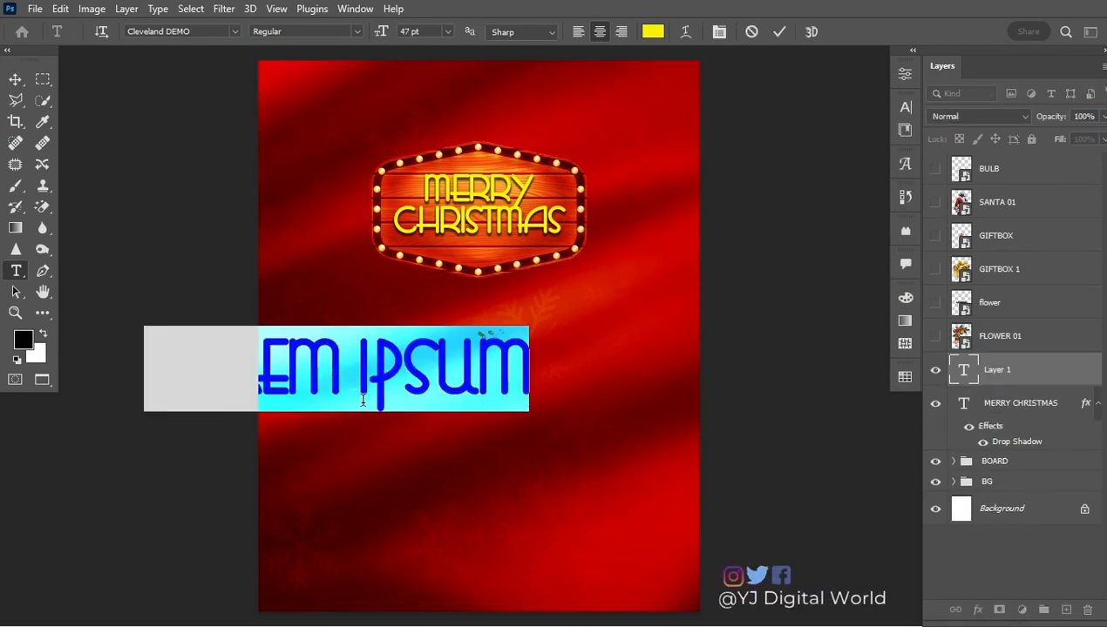
left_click_drag(382, 31, 356, 33)
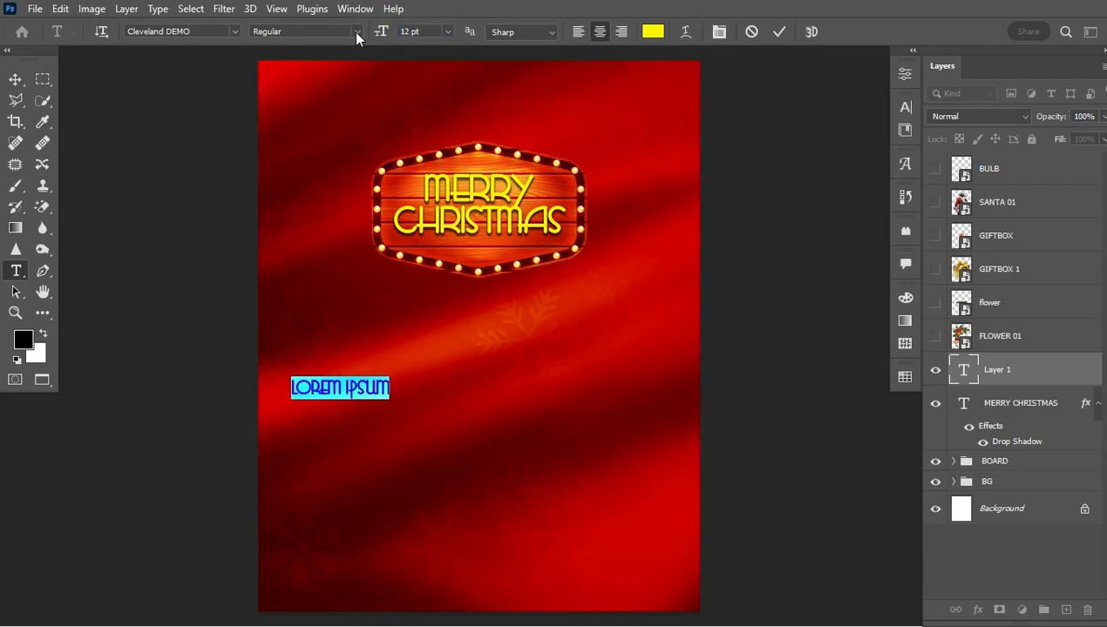
type("COM")
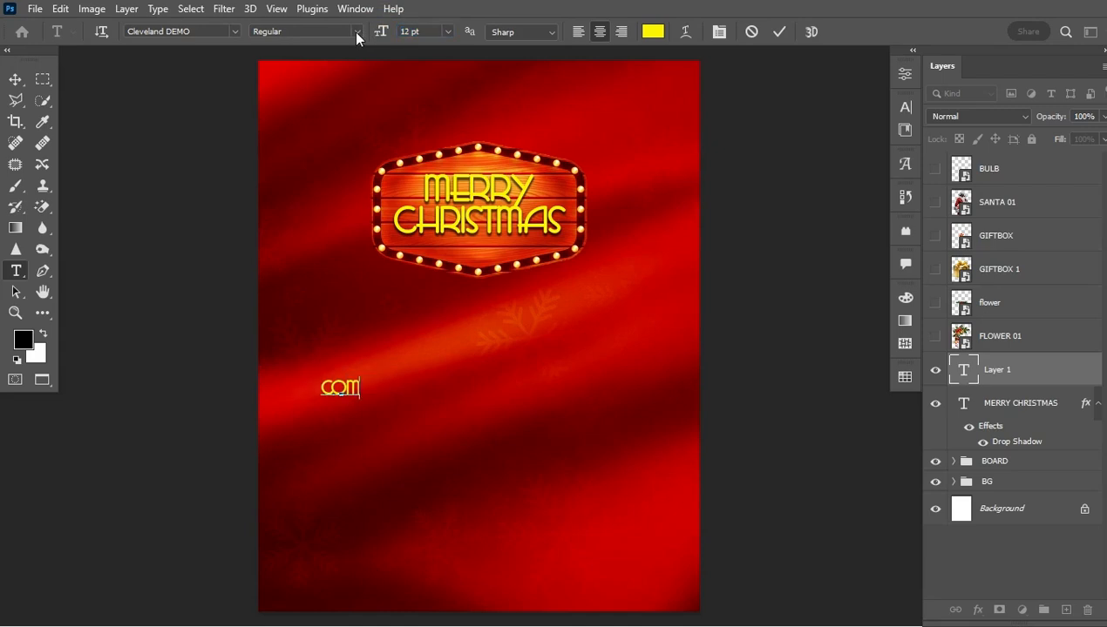
type("PLI")
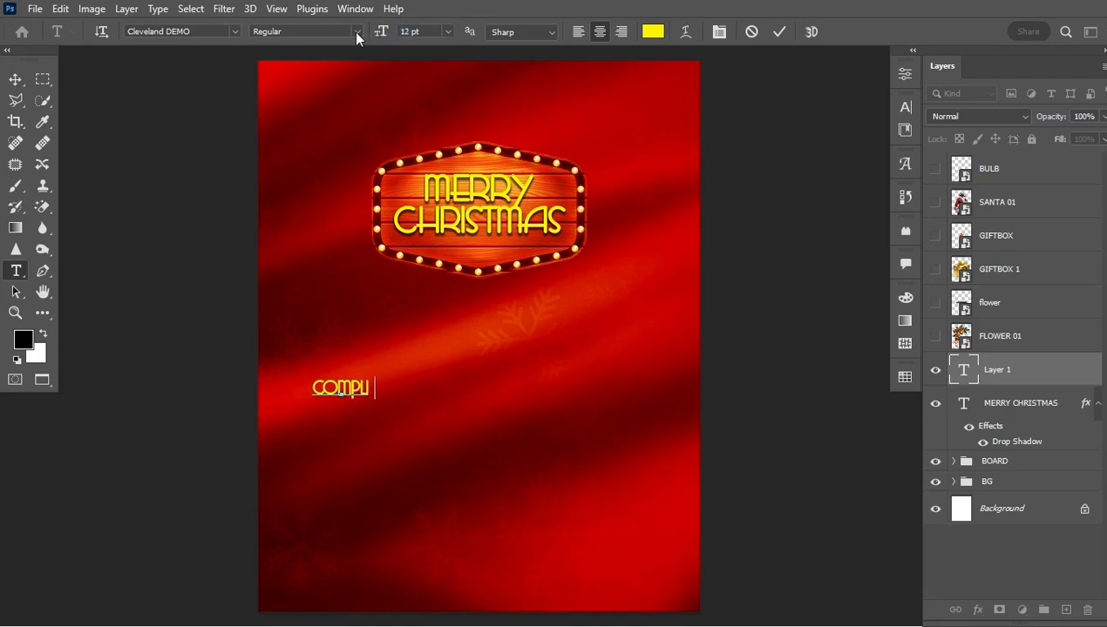
type("MENT O")
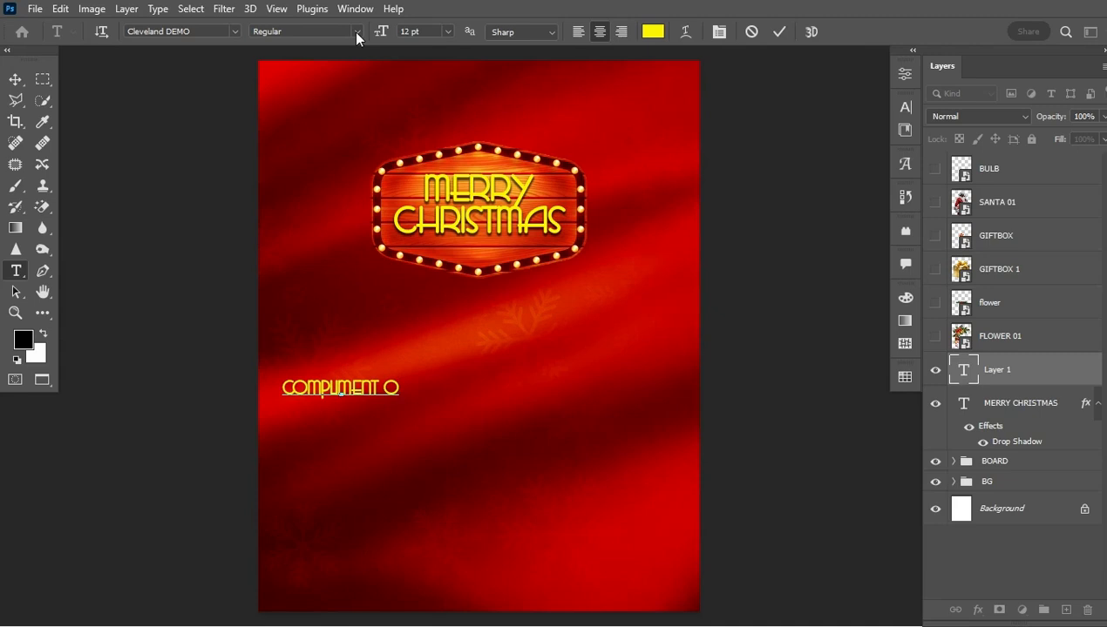
key("ctrl+a")
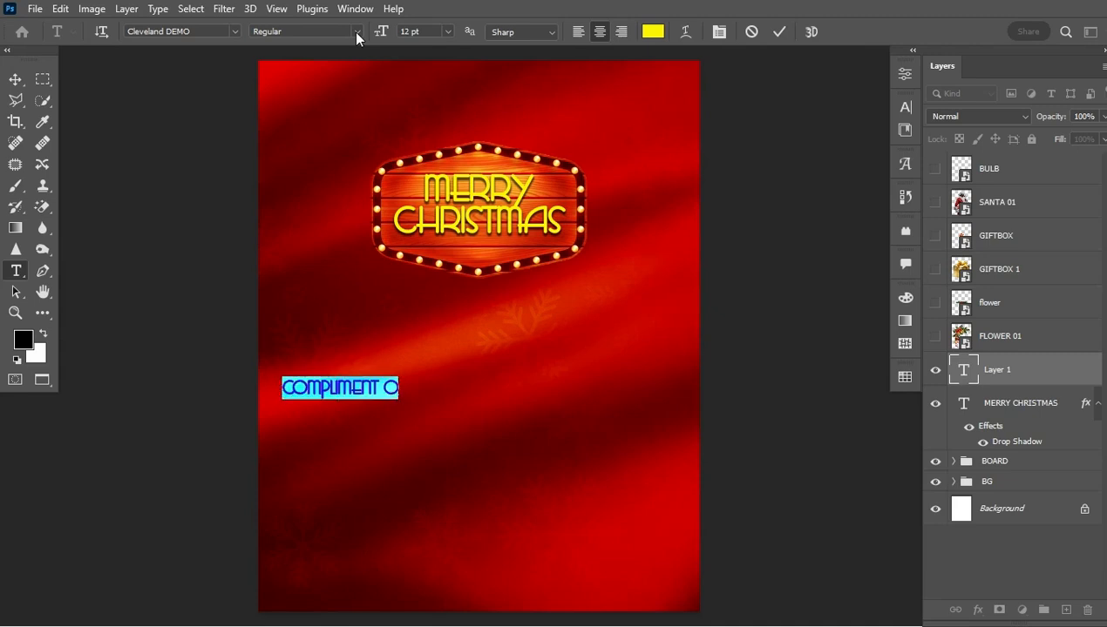
type("COMPLIMENT")
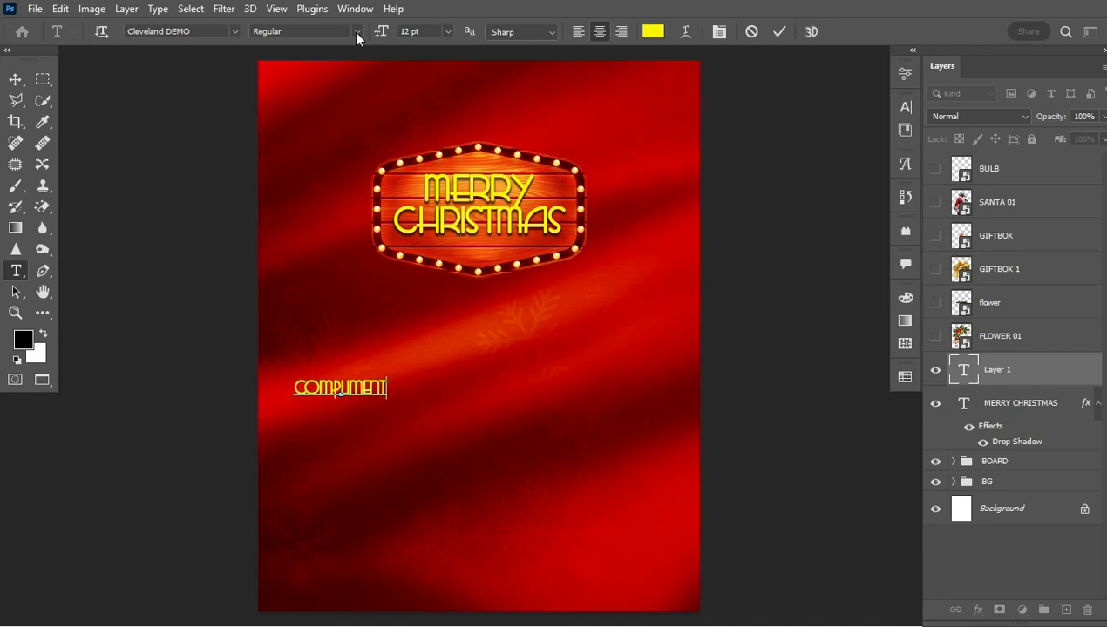
type(" OF THE")
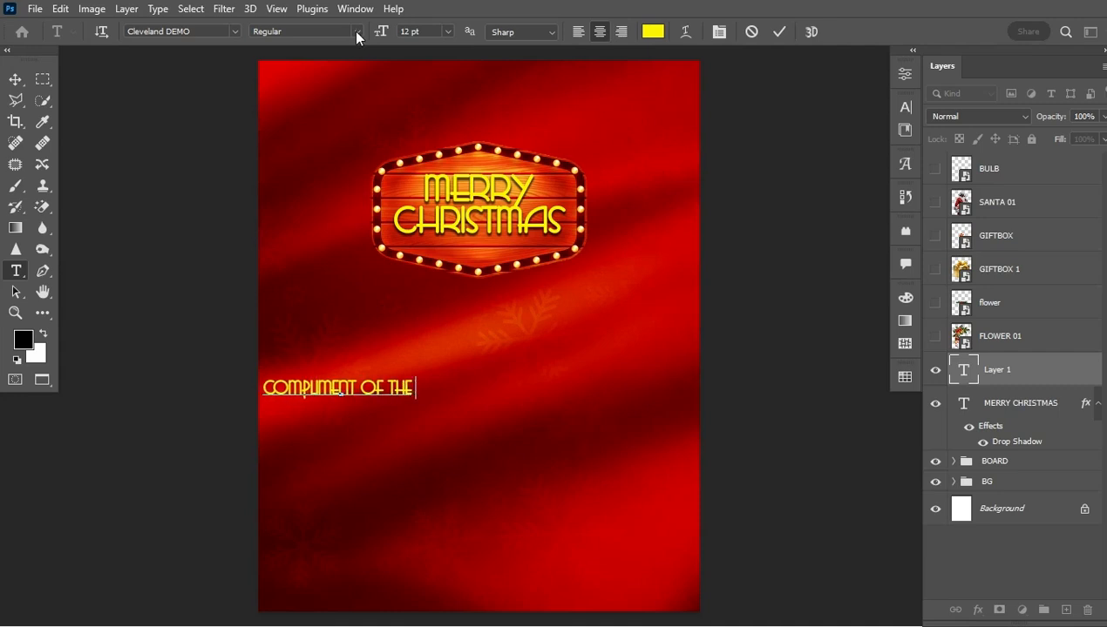
type(" D")
key("BackSpace")
type("SE")
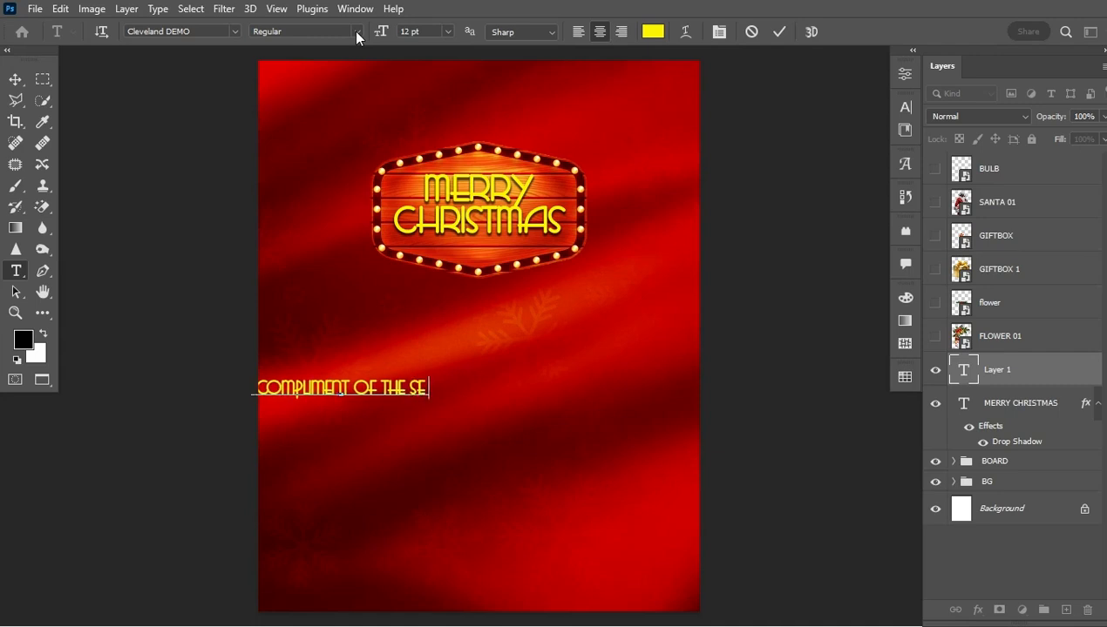
type("ASon")
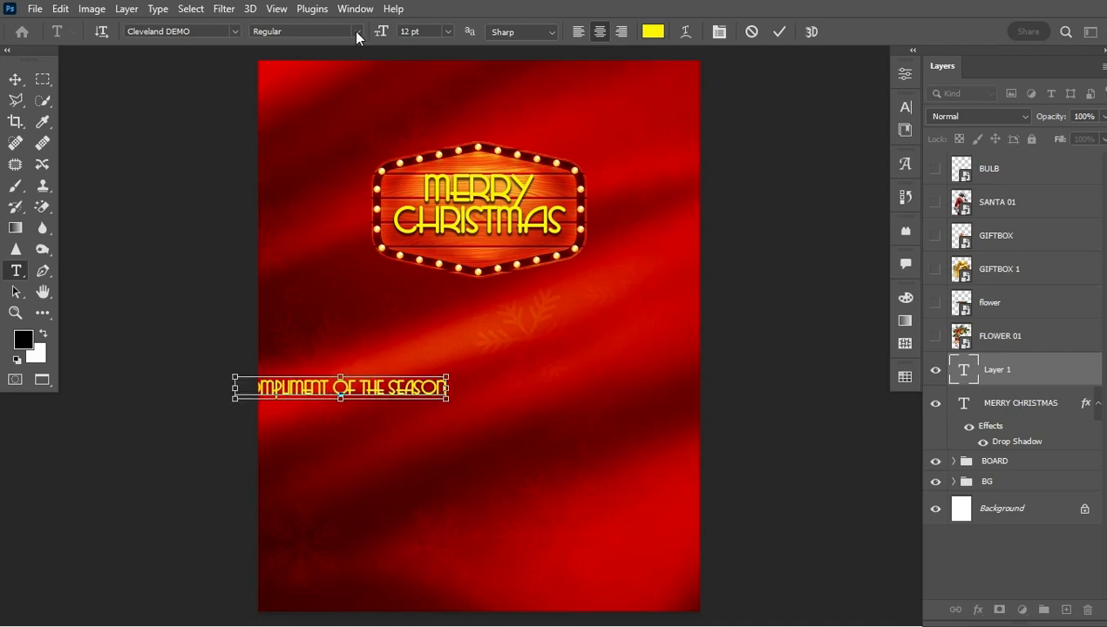
key("ctrl+Return")
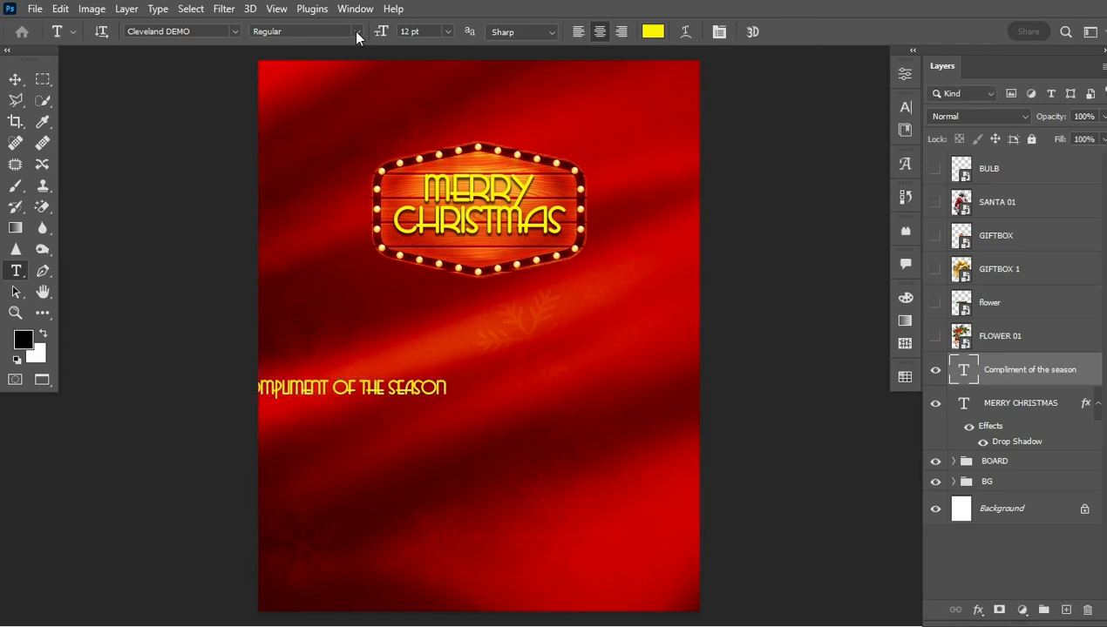
- Change the color of the Compliment of the season text to white ffffff
left_click(653, 31)
left_click(649, 73)
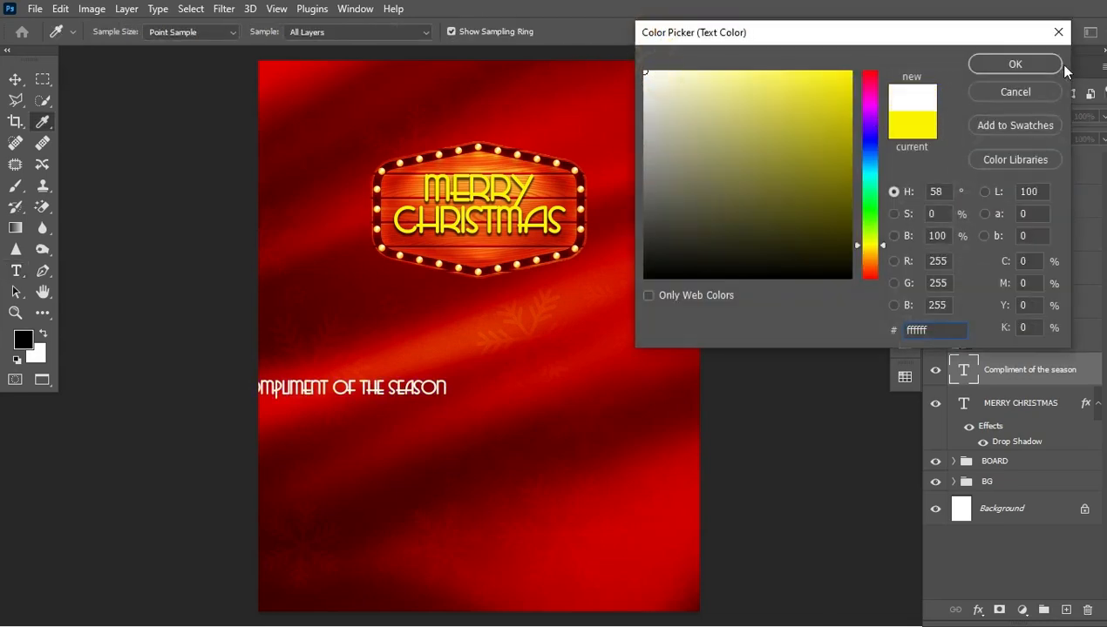
left_click(1015, 63)
- Change the font of the Compliment of the season text to Montserrat Medium
left_click(905, 106)
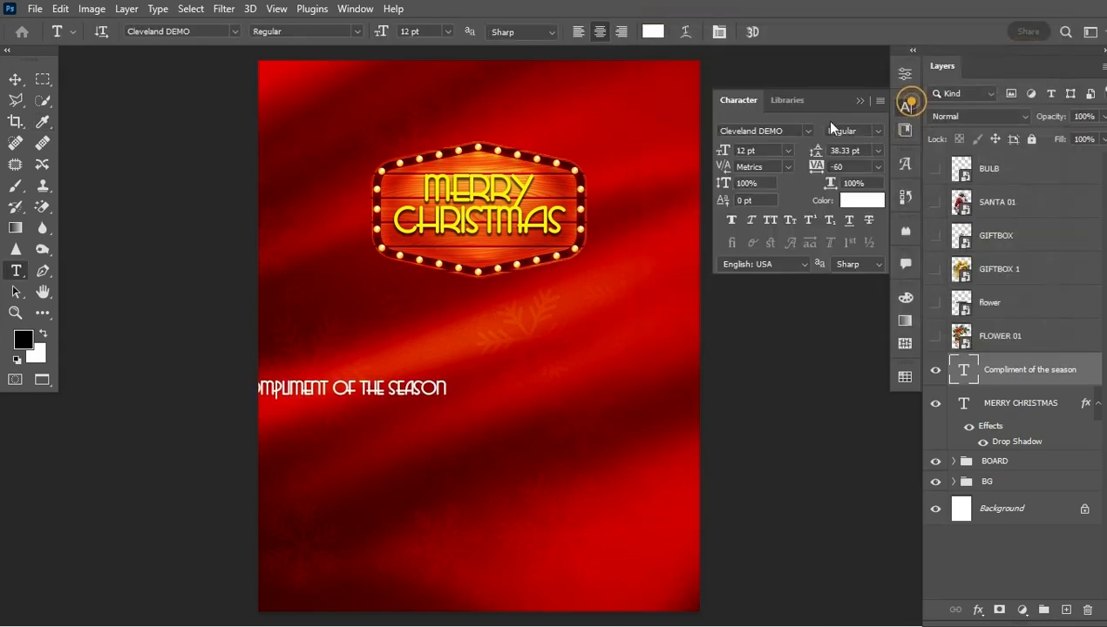
left_click(758, 132)
type("Montserrat")
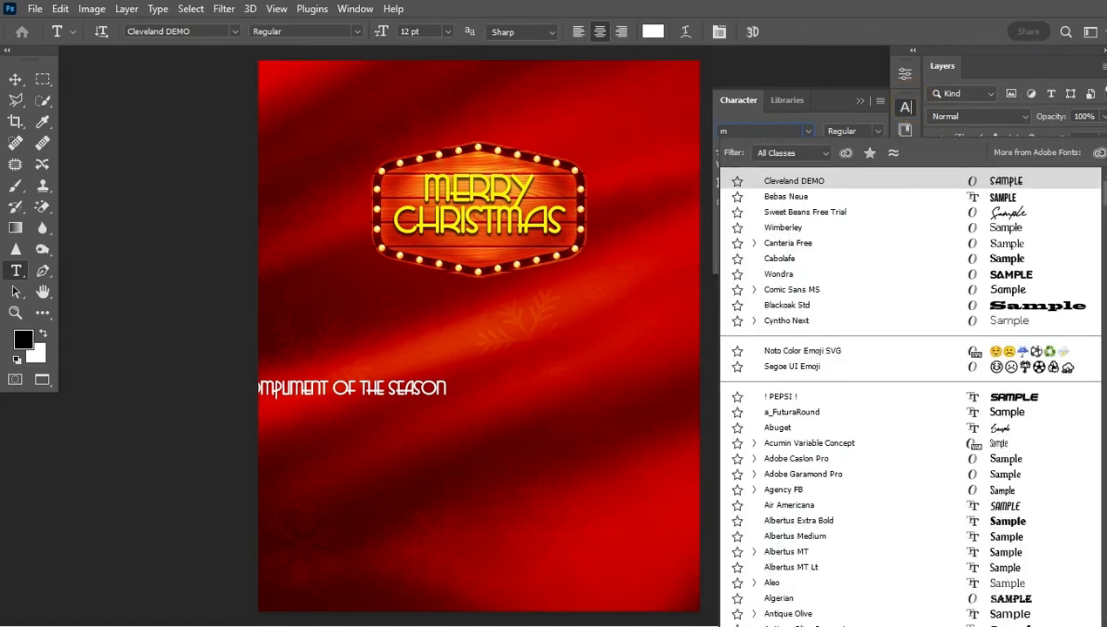
key("Return")
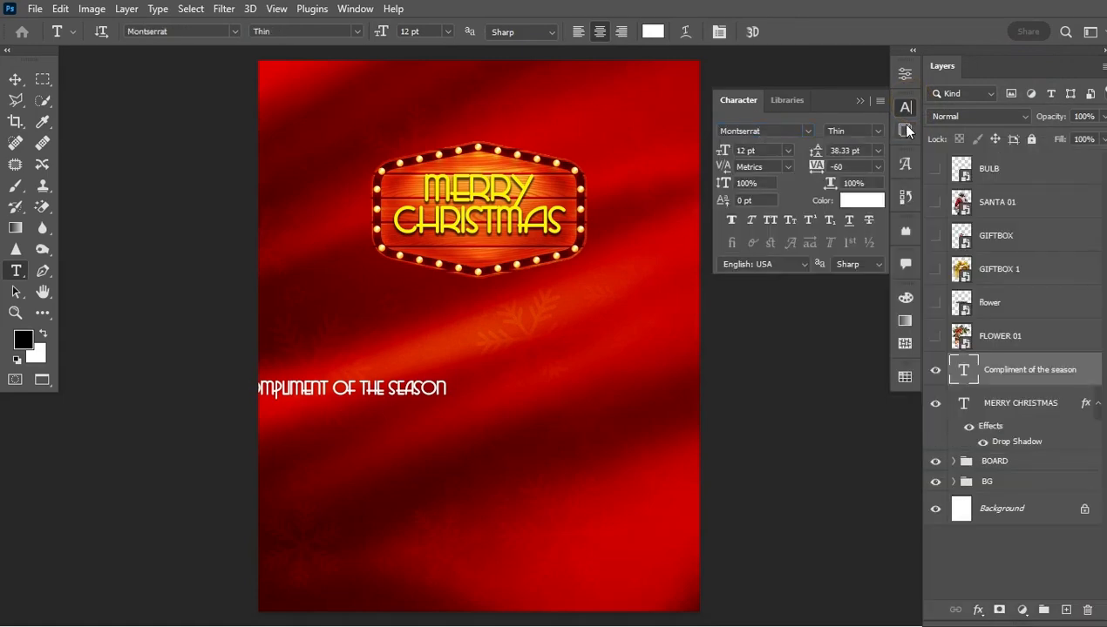
left_click(871, 131)
left_click(875, 252)
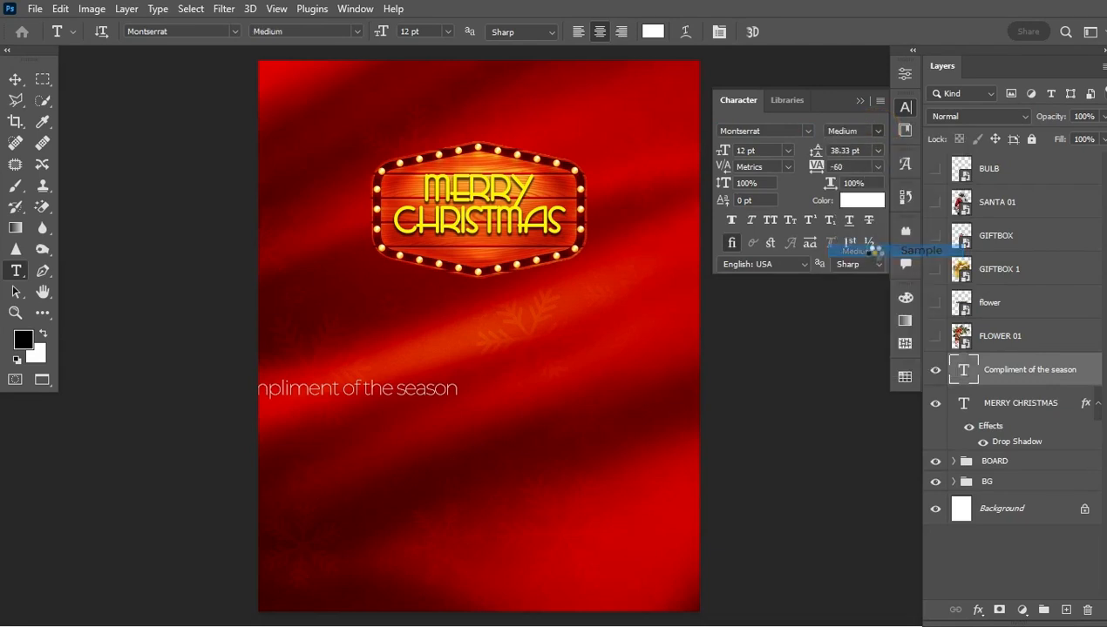
- Scale the Compliment of the season text to about 55% and place it inside the board below the word CHRISTMAS
left_click(859, 100)
key("ctrl+t")
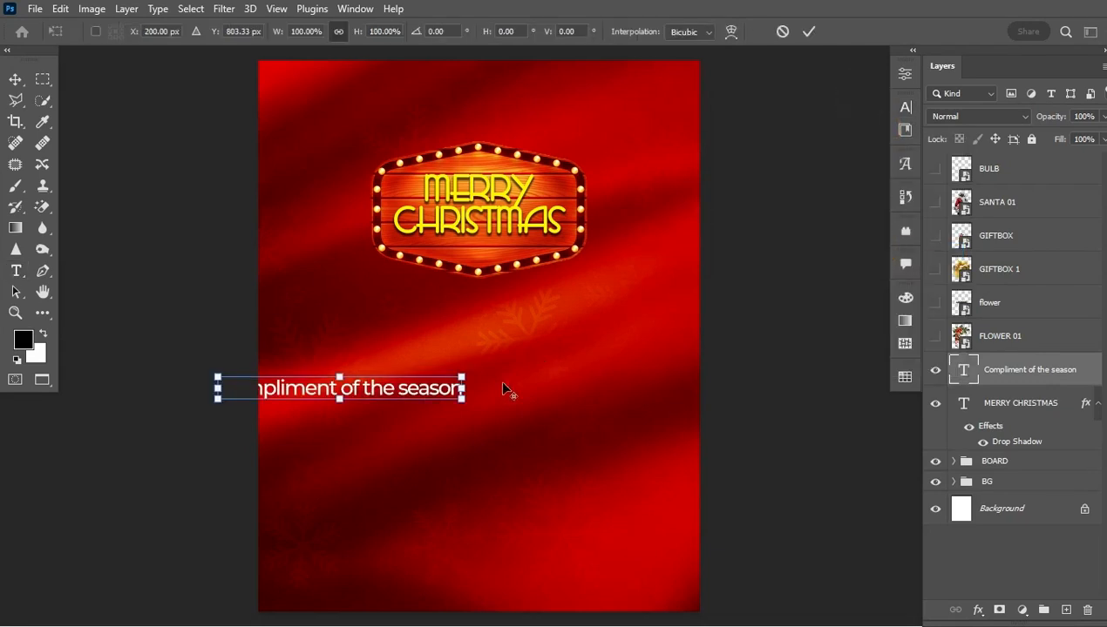
left_click_drag(461, 400, 514, 247)
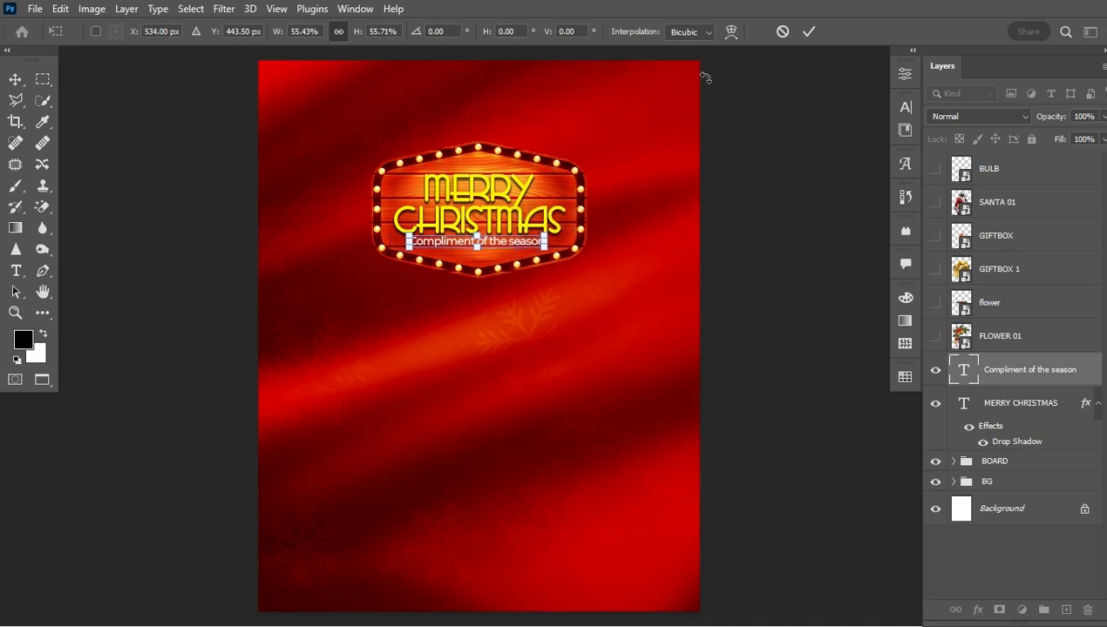
left_click(808, 31)
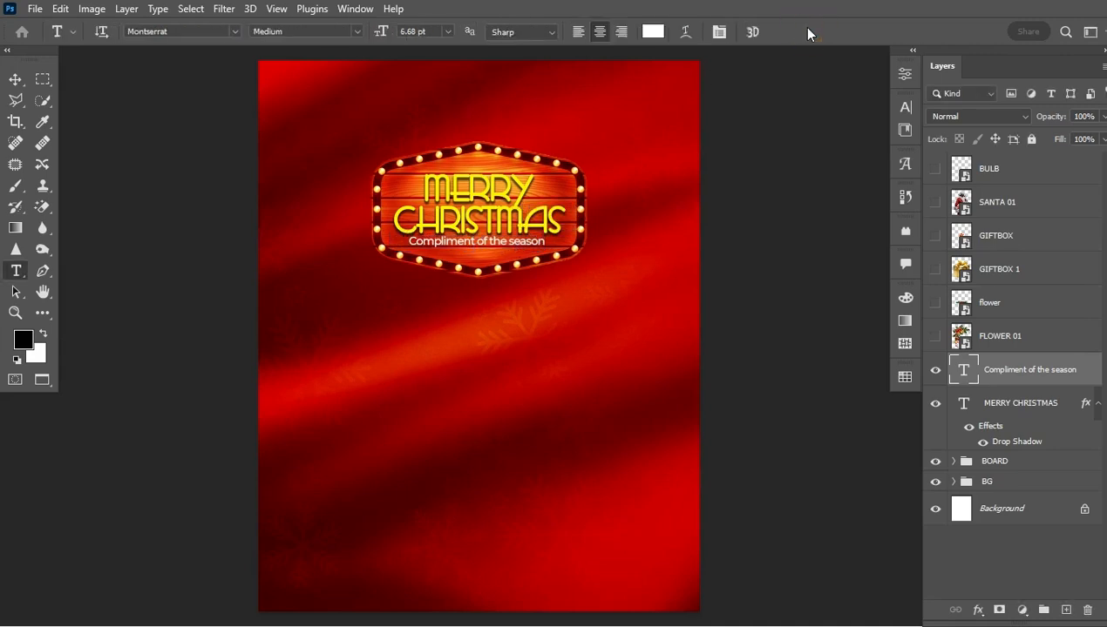
- Center the Compliment of the season text horizontally on the whole canvas and clear the selection
key("ctrl+a")
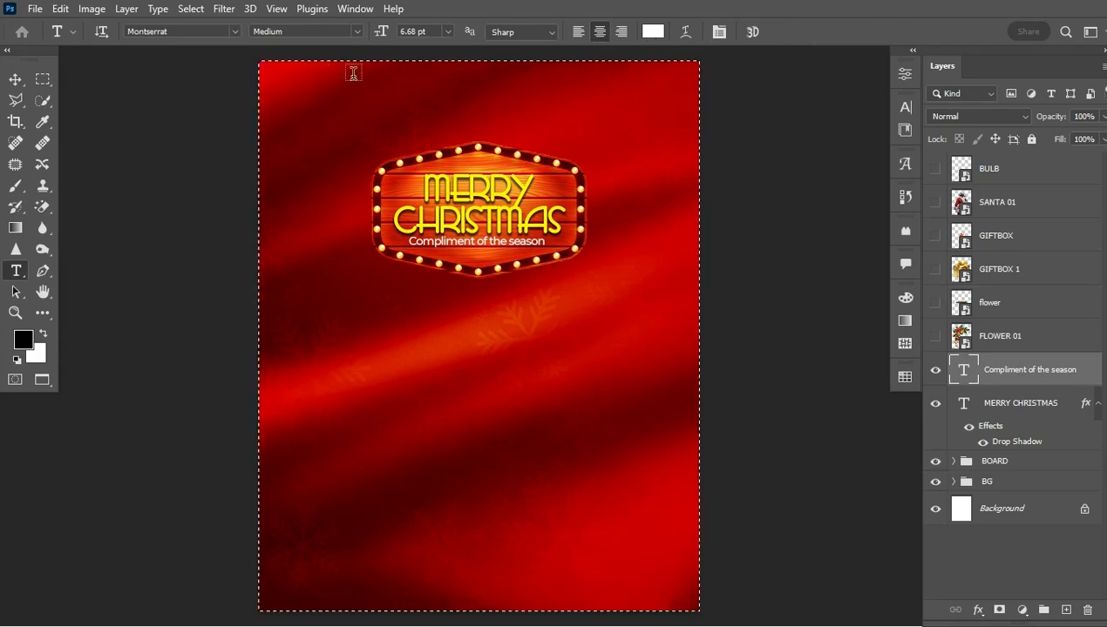
left_click(14, 80)
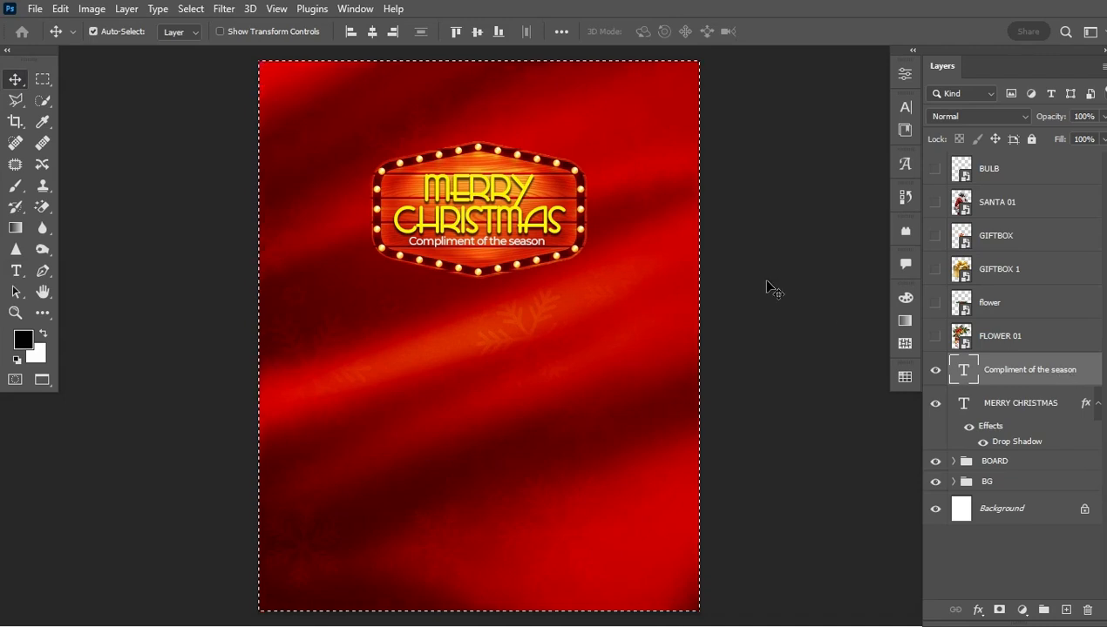
left_click(374, 33)
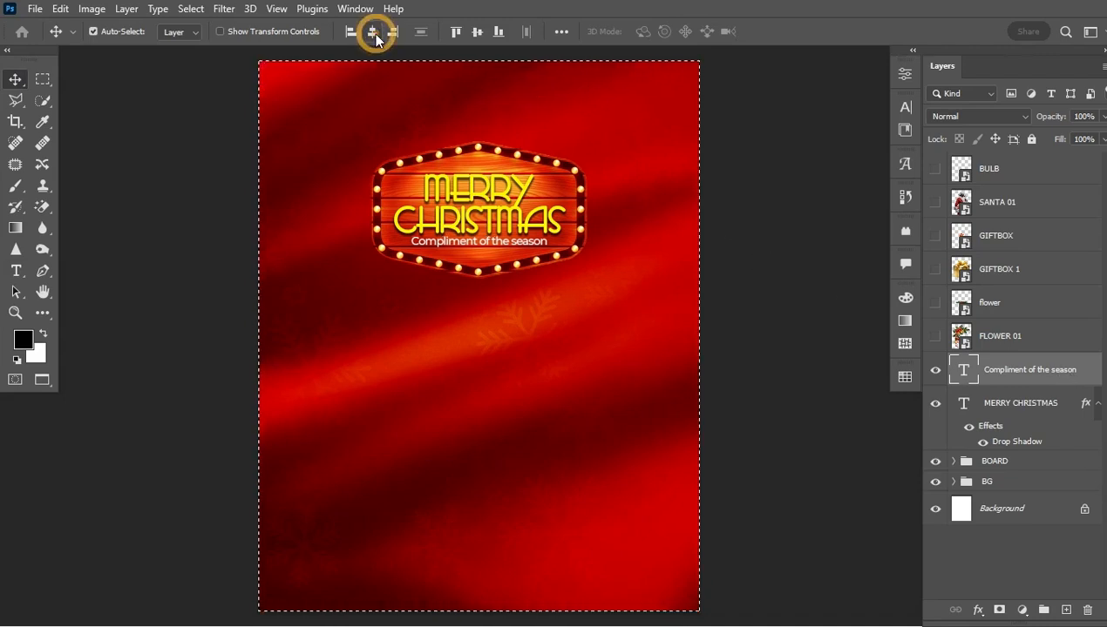
key("ctrl+d")
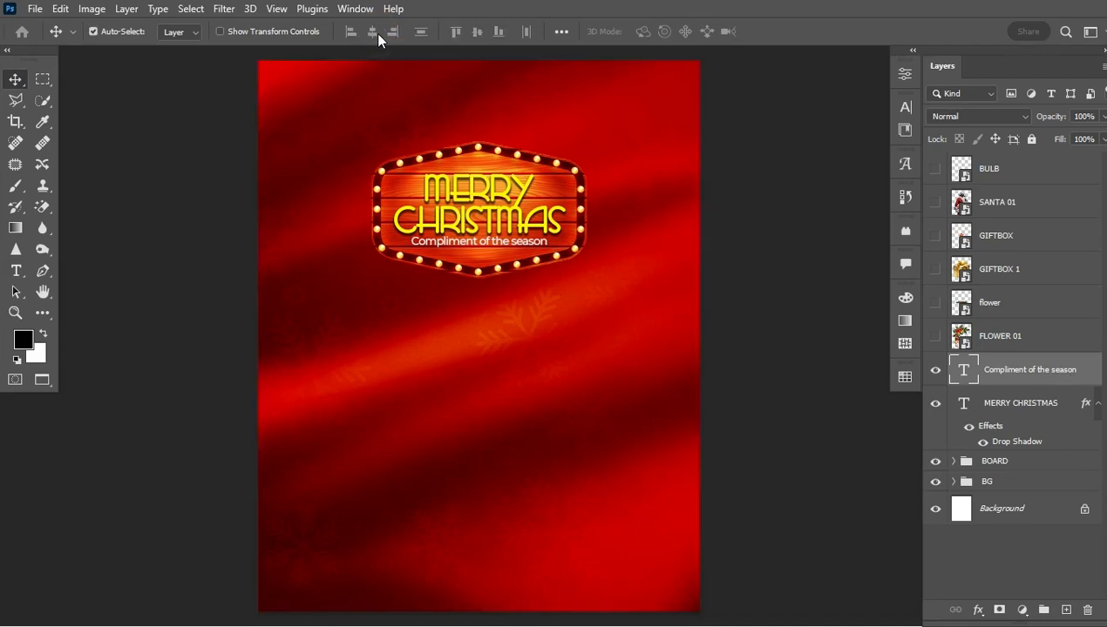
- Nudge the MERRY CHRISTMAS and Compliment of the season texts vertically to adjust their spacing inside the board
key("shift+Down")
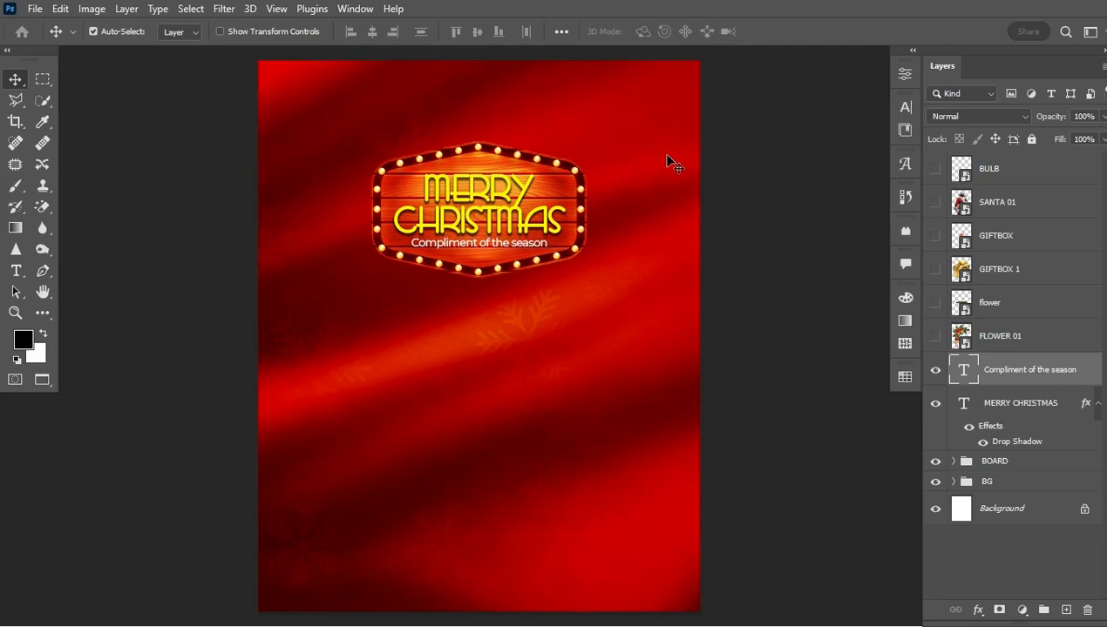
left_click(526, 193)
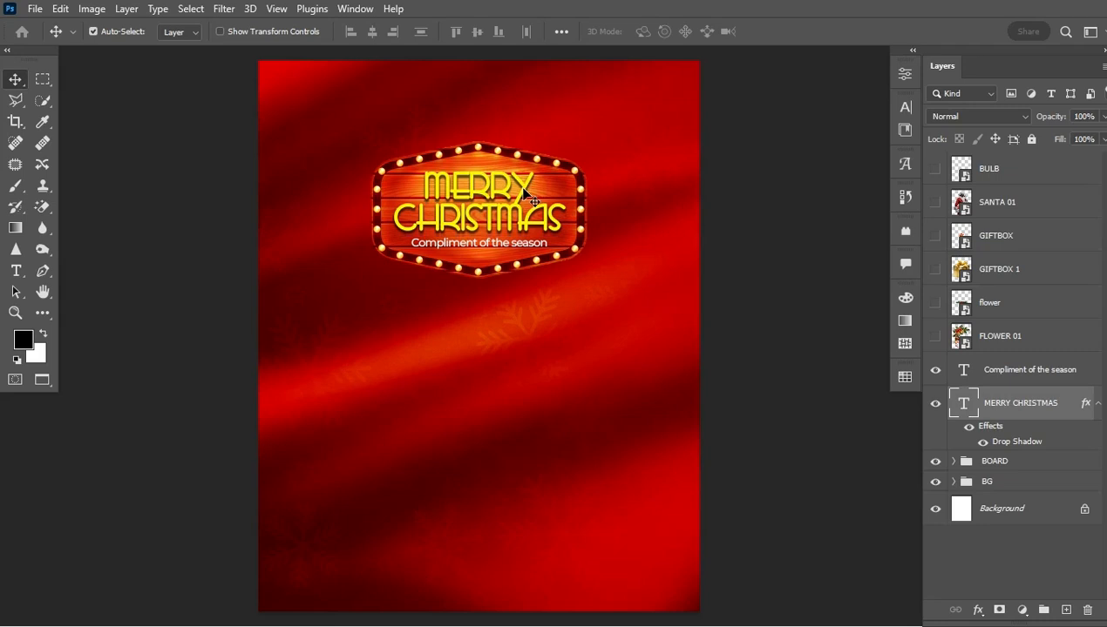
left_click(1052, 373)
key("shift+Up")
- Enlarge the Compliment of the season text slightly about its center within the board
key("ctrl+t")
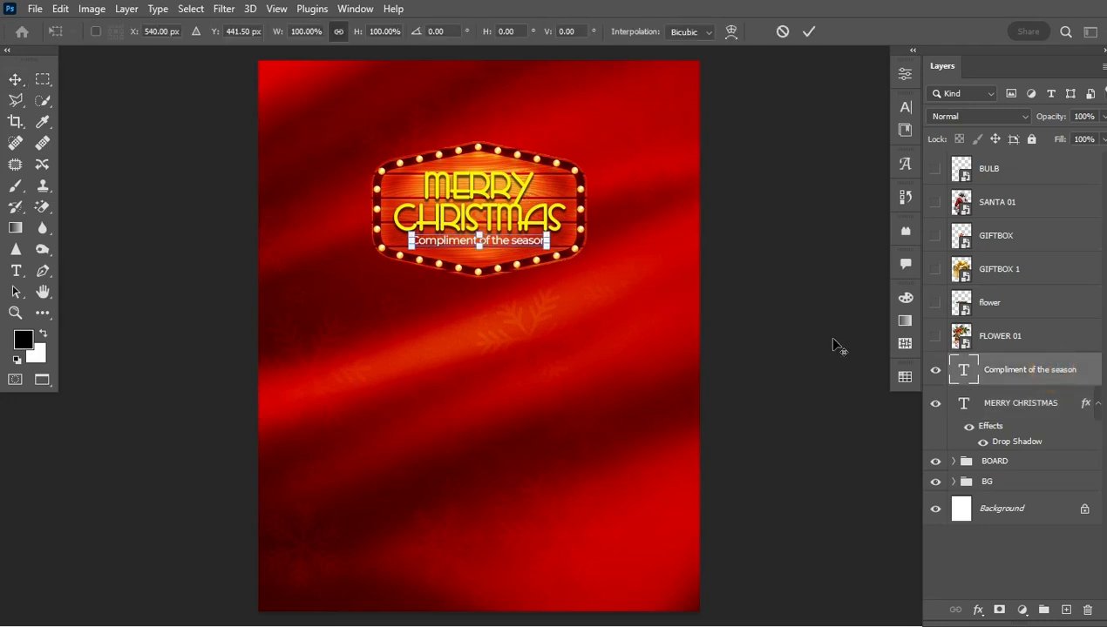
left_click_drag(547, 245, 554, 248)
key("Return")
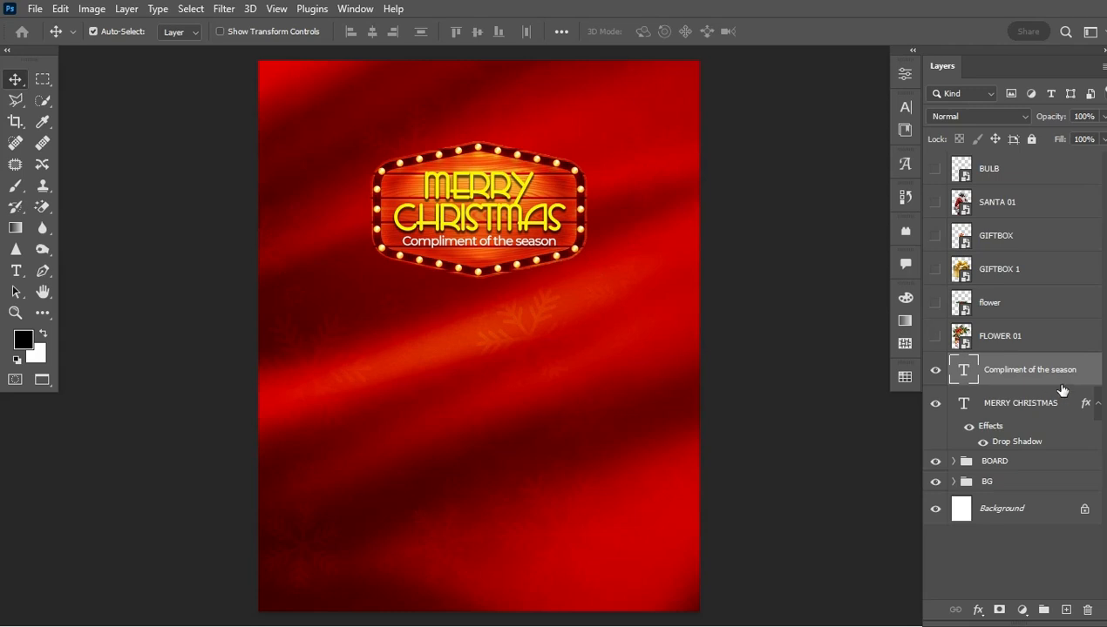
- Add a drop shadow to the Compliment of the season text with 51% opacity and 4 px distance
left_click(1086, 362)
double_click(1089, 366)
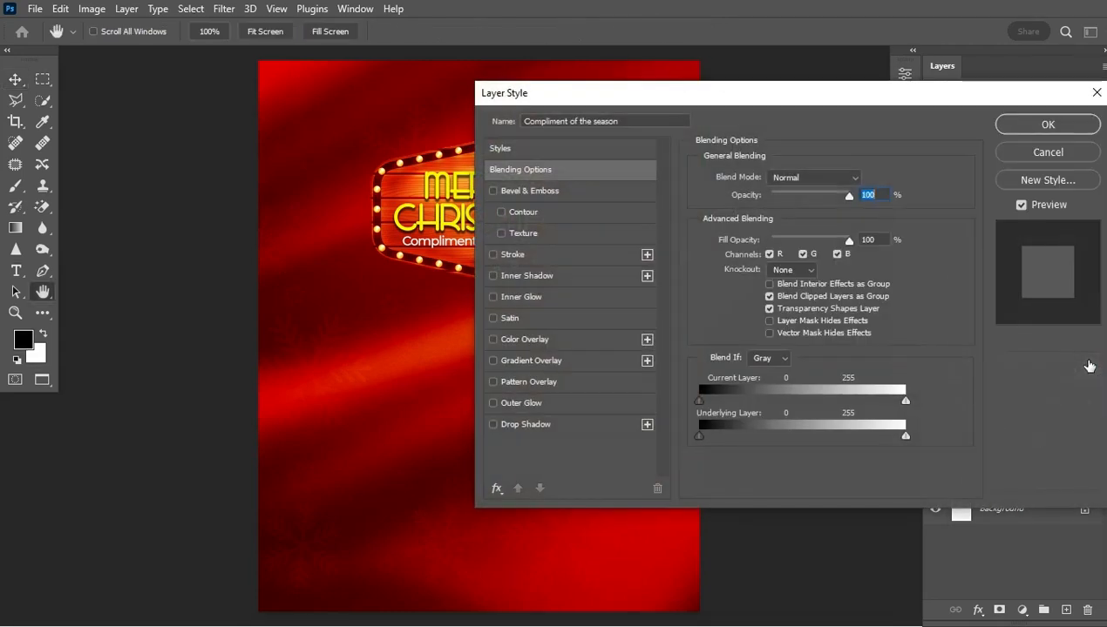
left_click(535, 433)
left_click_drag(759, 98, 859, 102)
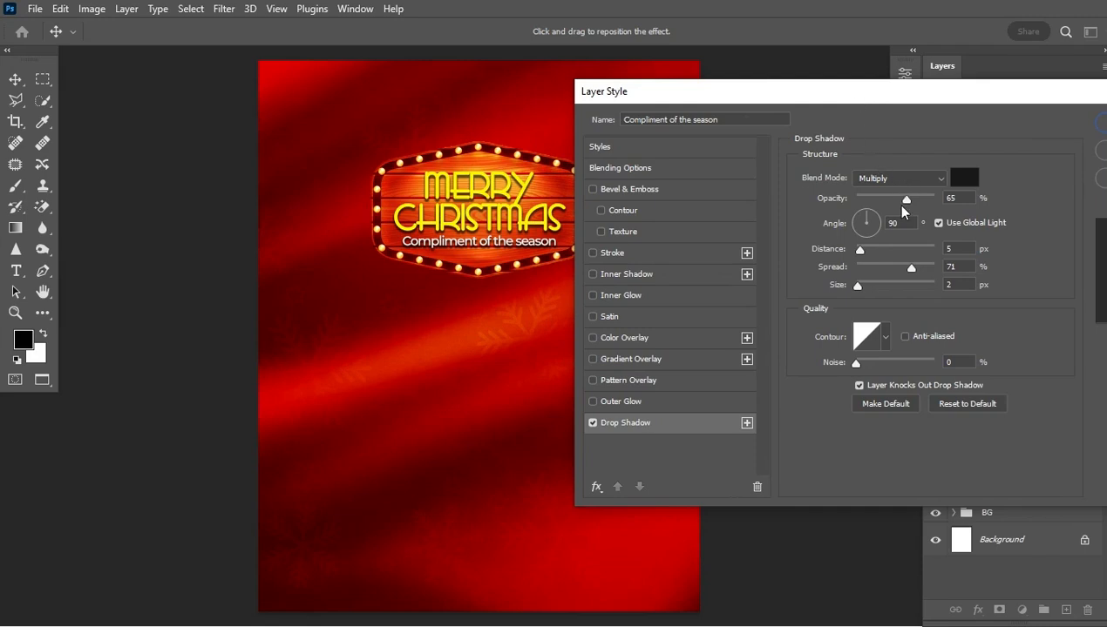
left_click_drag(896, 196, 895, 197)
left_click_drag(867, 251, 860, 251)
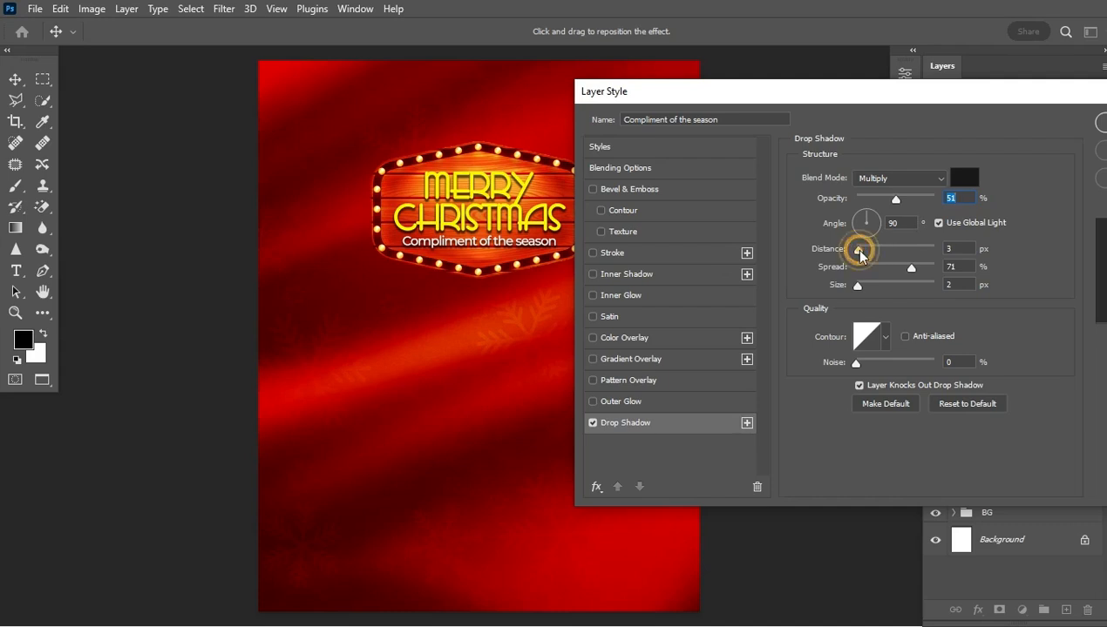
left_click(860, 251)
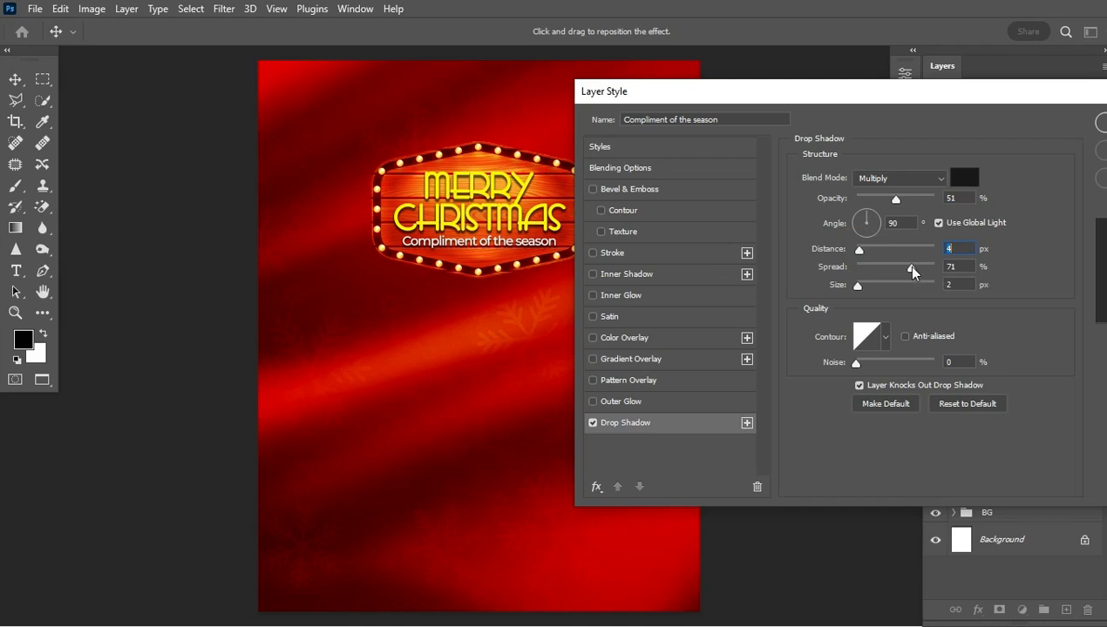
left_click_drag(1009, 107, 953, 101)
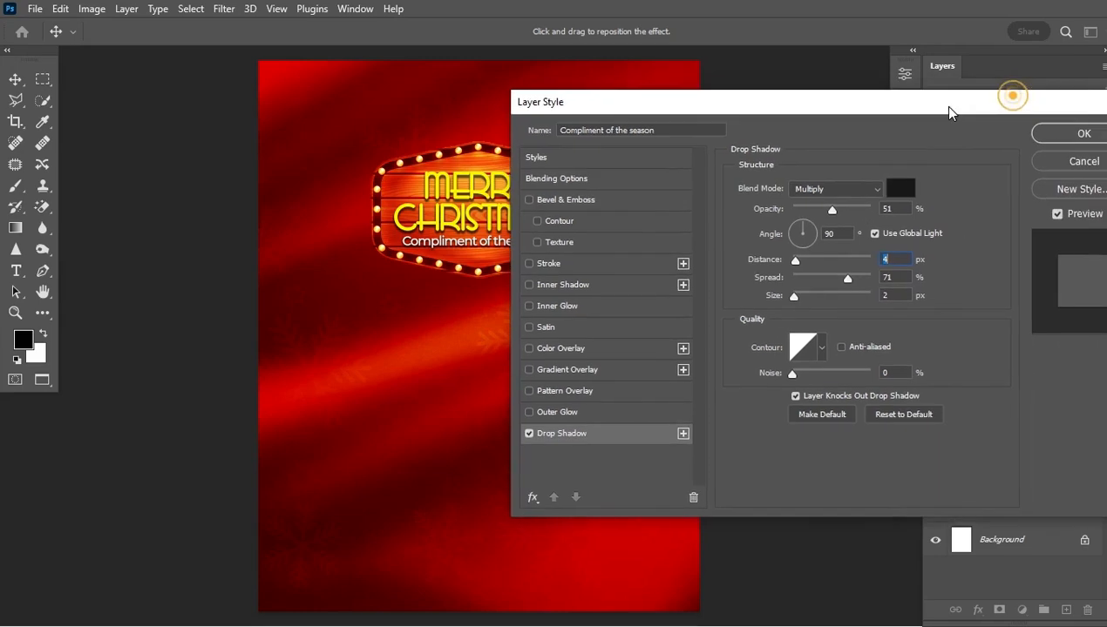
left_click(1059, 137)
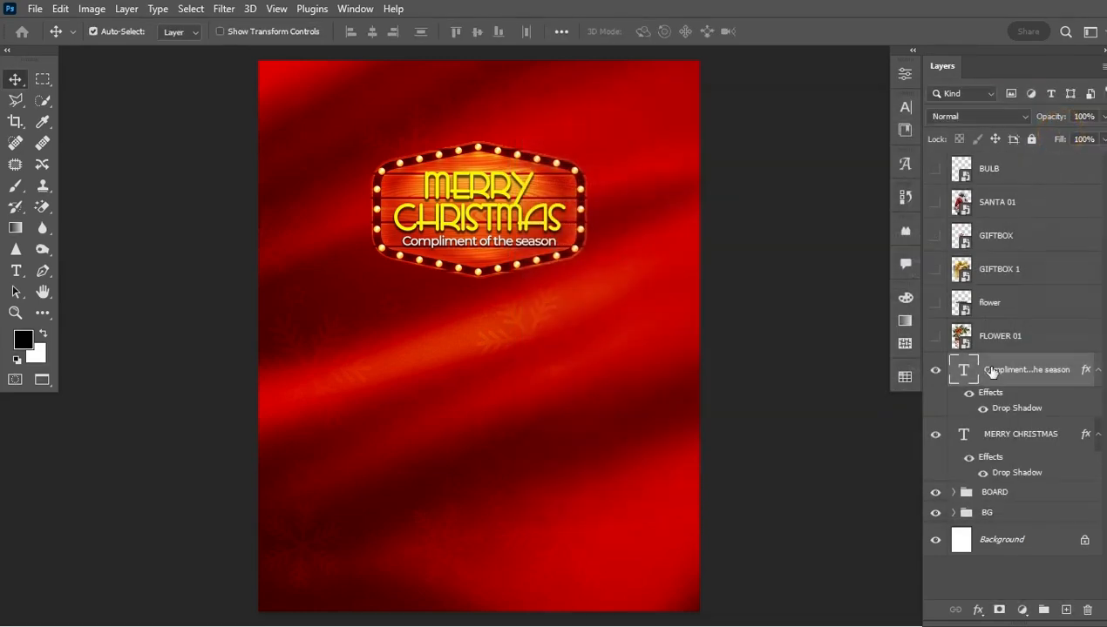
- Toggle the drop shadow on the Compliment of the season text to compare its look with and without it
left_click(982, 409)
left_click(982, 408)
left_click(982, 408)
- Group the Compliment of the season and MERRY CHRISTMAS text layers and name the group MAIN TEXT
left_click(1098, 369)
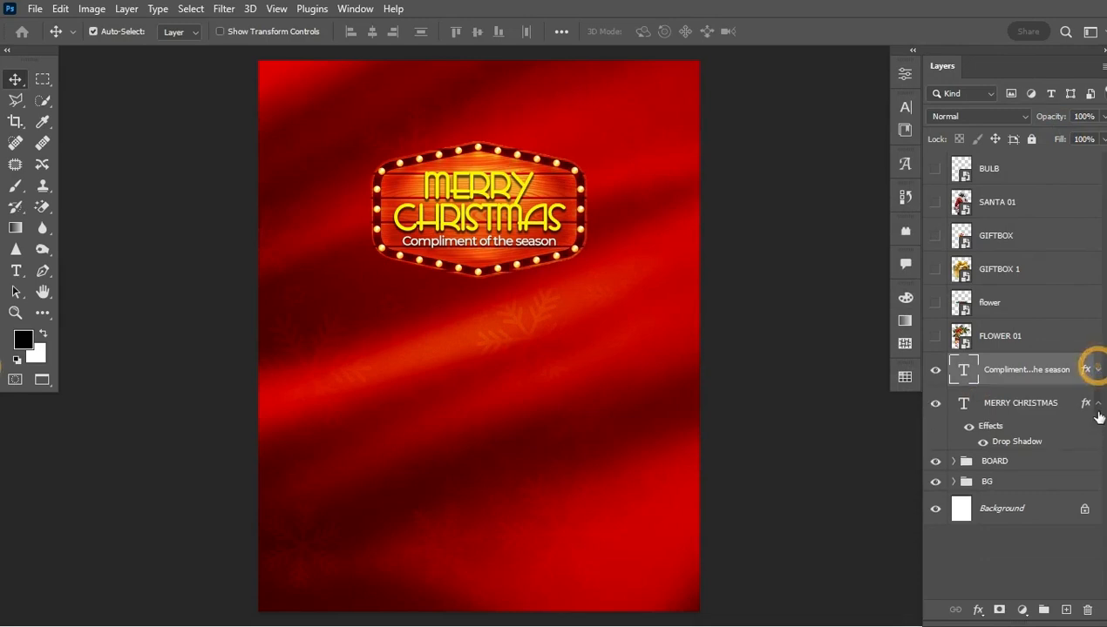
left_click(1097, 402)
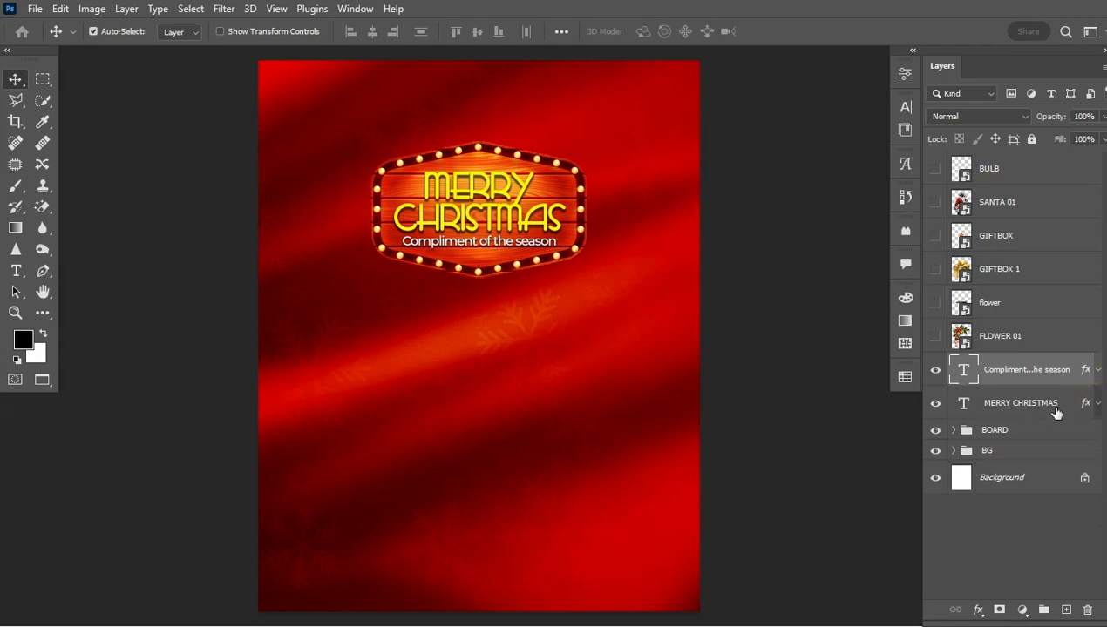
left_click(1051, 408, "shift")
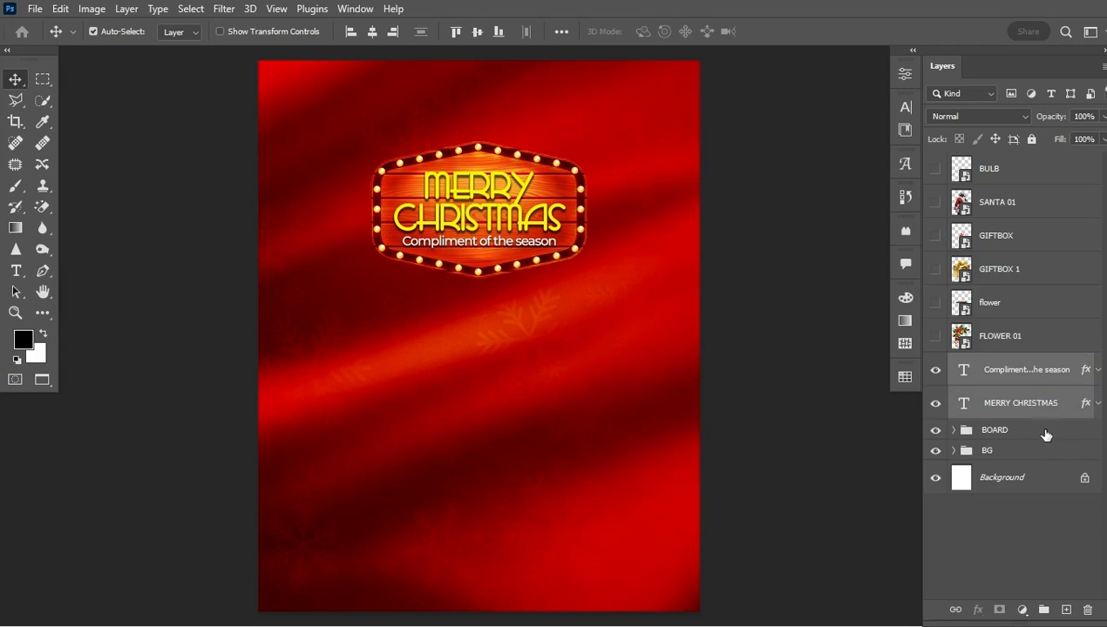
left_click(1045, 431, "ctrl")
left_click(1053, 403, "shift")
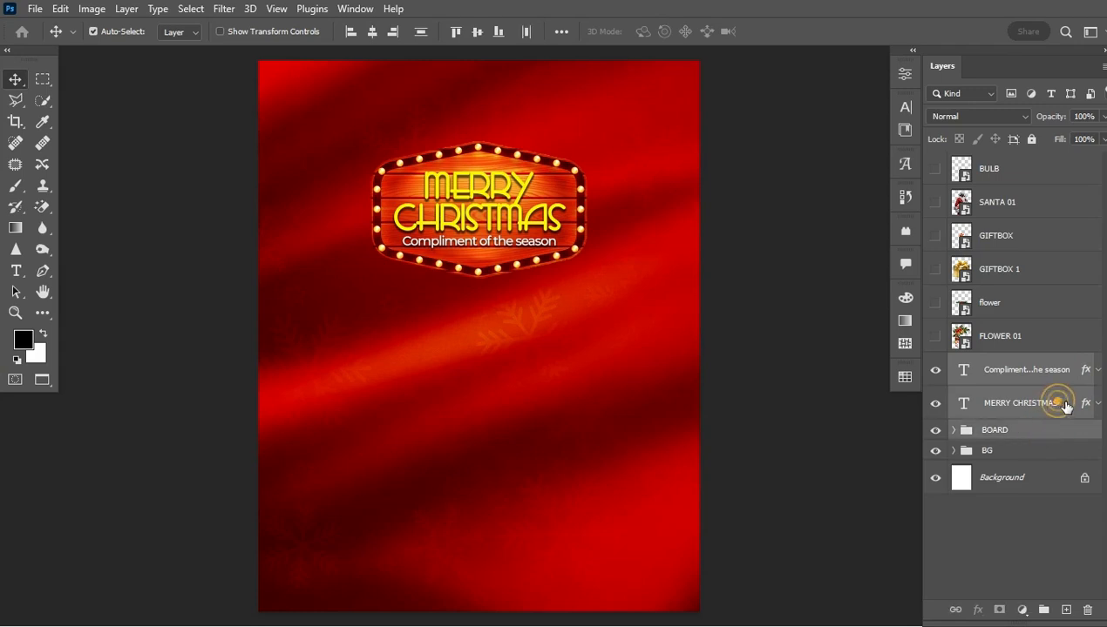
key("ctrl+g")
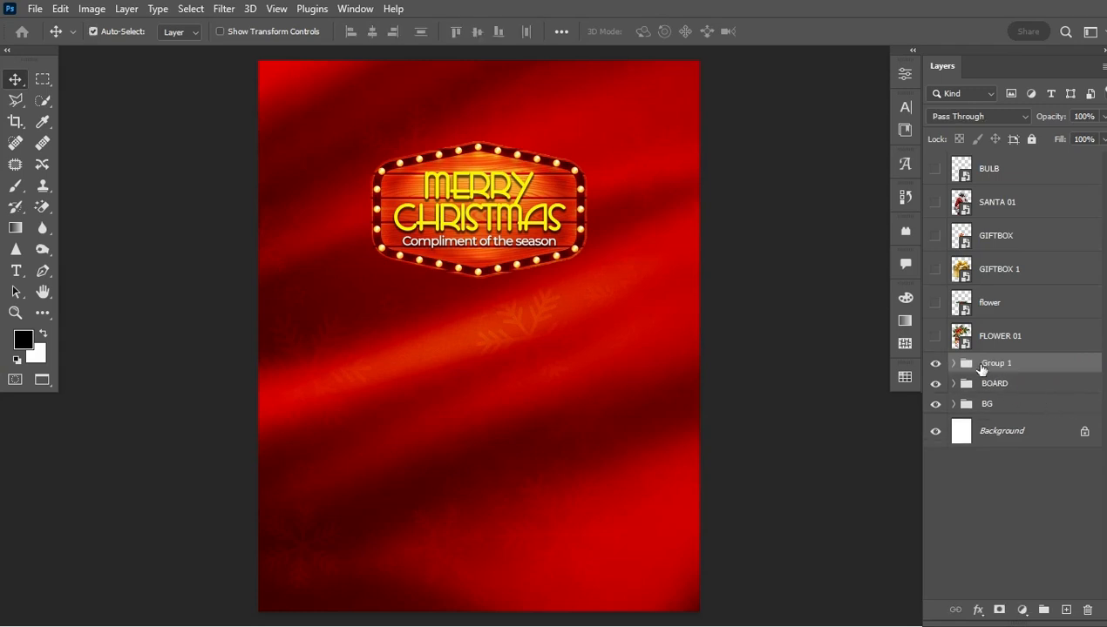
double_click(990, 364)
type("ma")
type("IN TEXT")
key("Return")
- Place the SANTA 01 layer directly above the MAIN TEXT group, make it visible and convert it to a smart object
left_click_drag(1046, 203, 1023, 350)
left_click(935, 336)
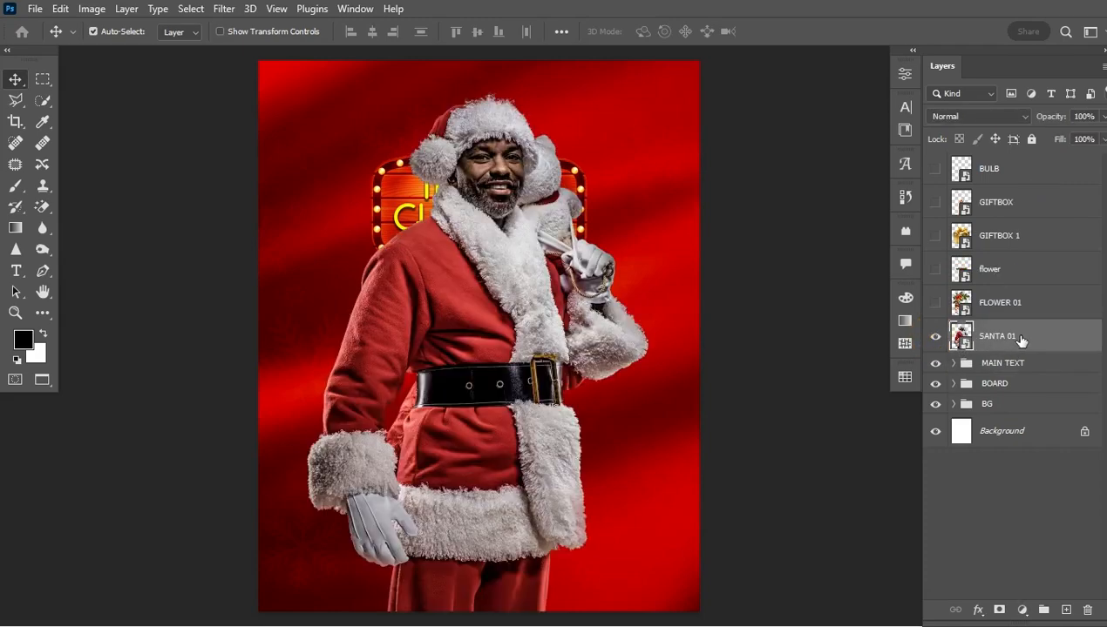
right_click(1043, 333)
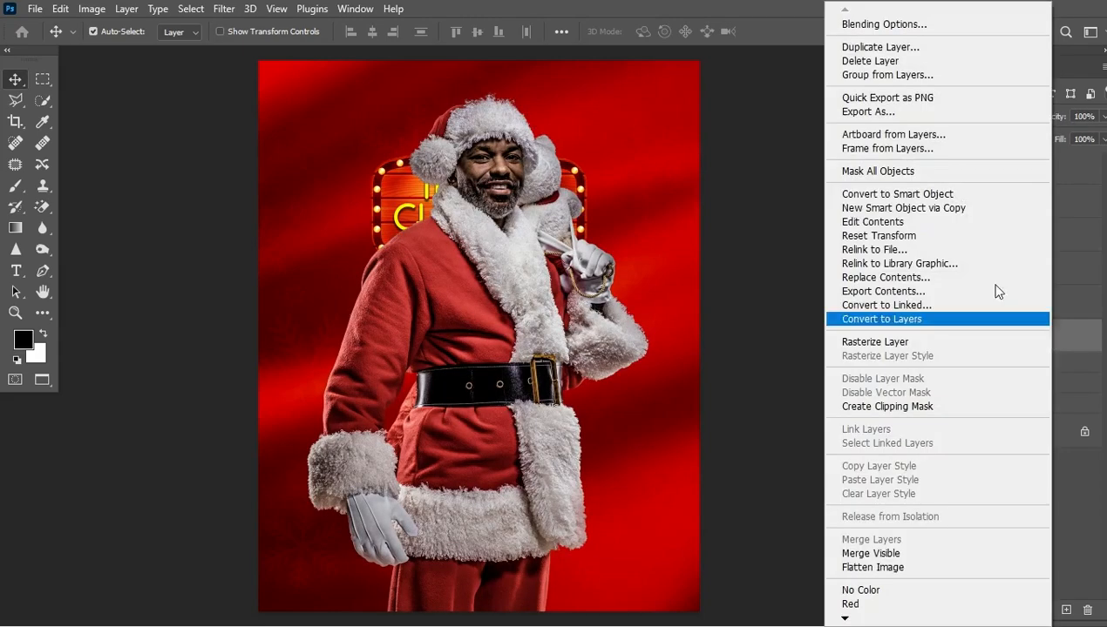
left_click(941, 194)
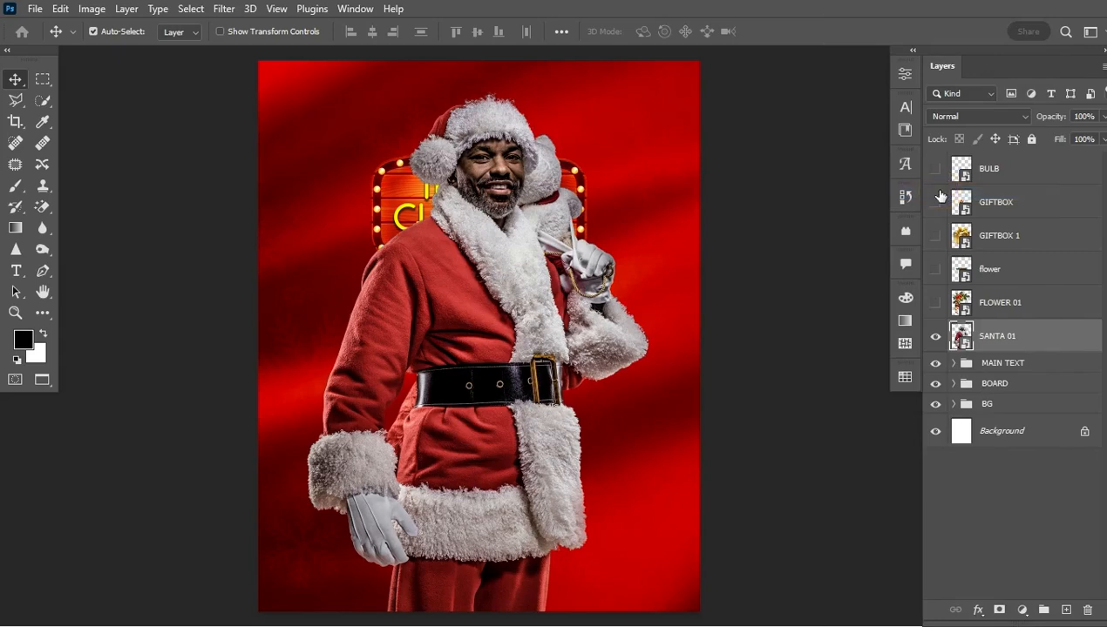
- Scale Santa to 119.43%, position him with his hat at the board's lower edge and center him horizontally on the canvas
key("ctrl+t")
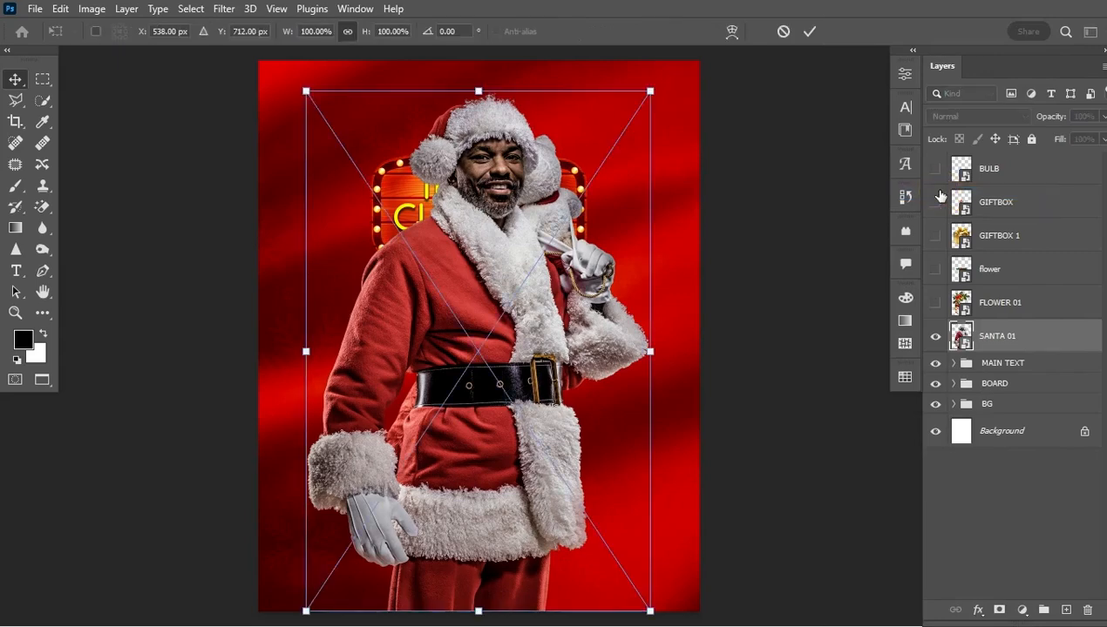
left_click_drag(469, 225, 455, 384)
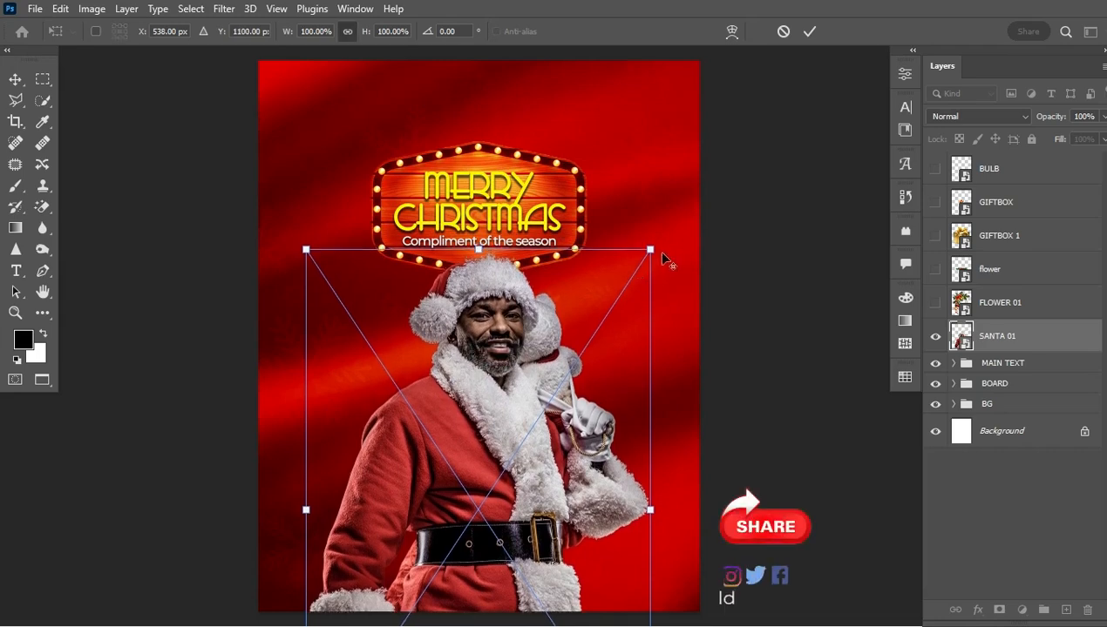
left_click_drag(661, 253, 706, 213)
left_click_drag(508, 327, 509, 380)
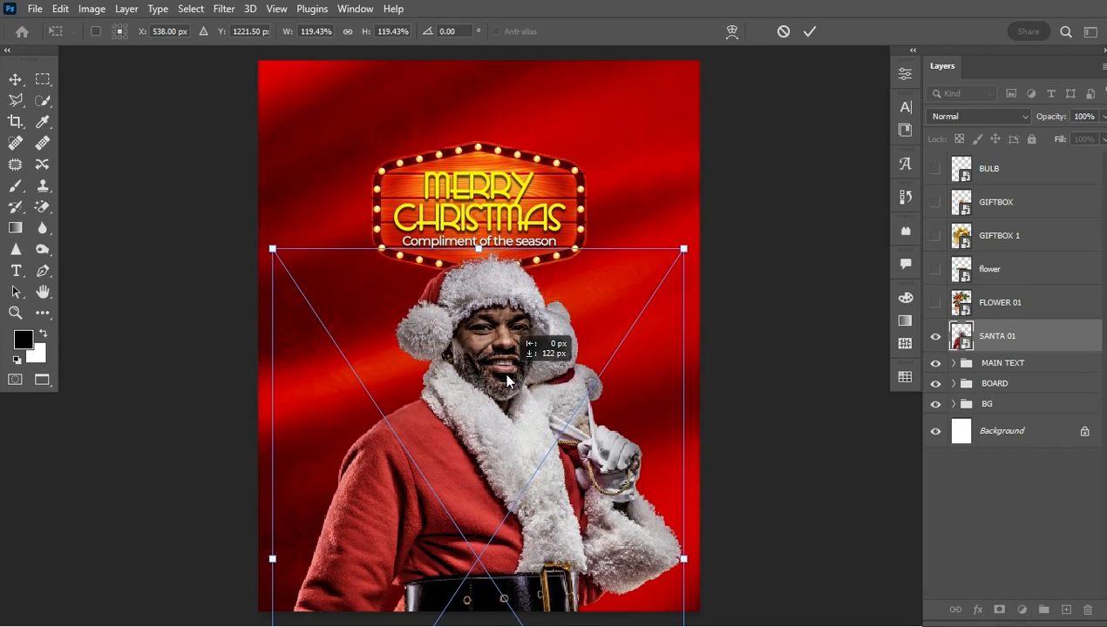
left_click_drag(507, 378, 507, 378)
key("Return")
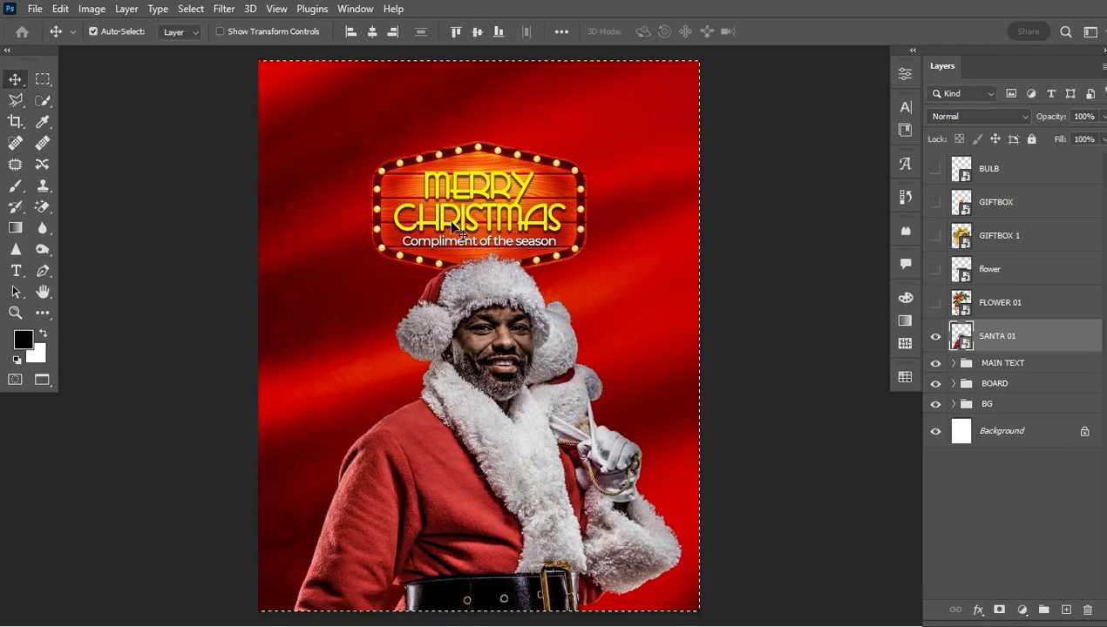
left_click(371, 32)
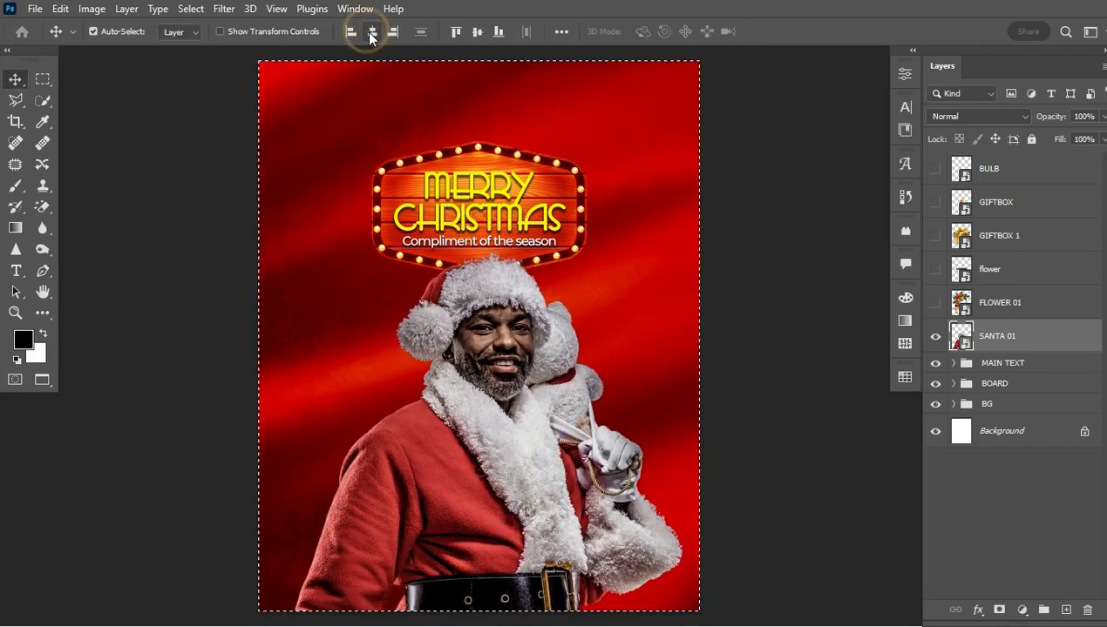
key("ctrl+d")
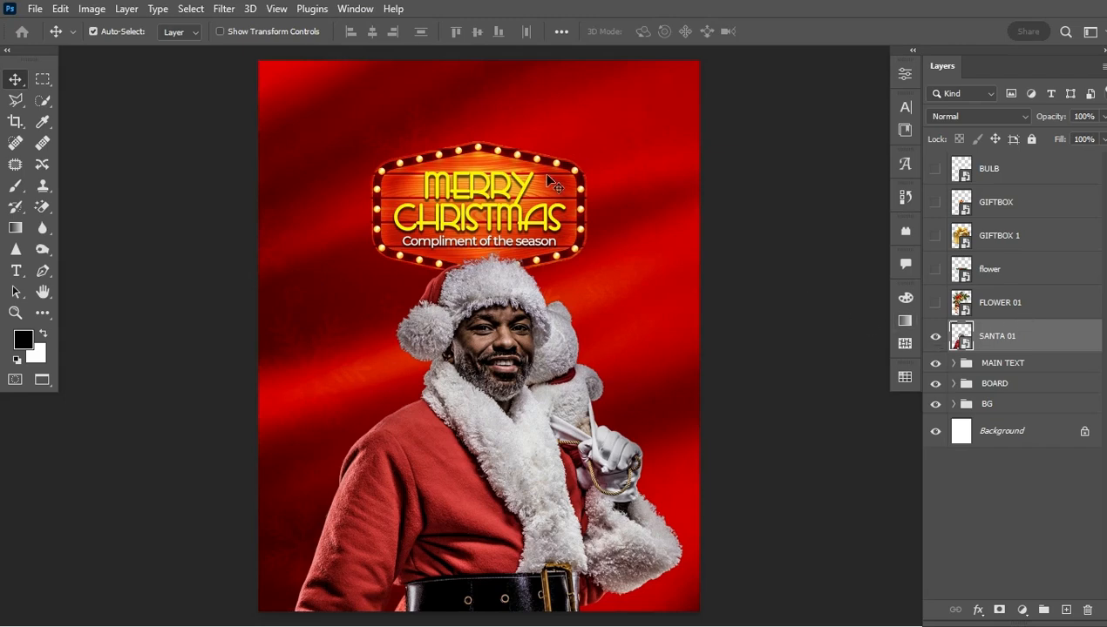
- Apply a Camera Raw Filter to SANTA 01 with Exposure +0.30, Contrast +38, Highlights -12, Shadows +42, Whites +2 and Blacks +21
left_click(224, 11)
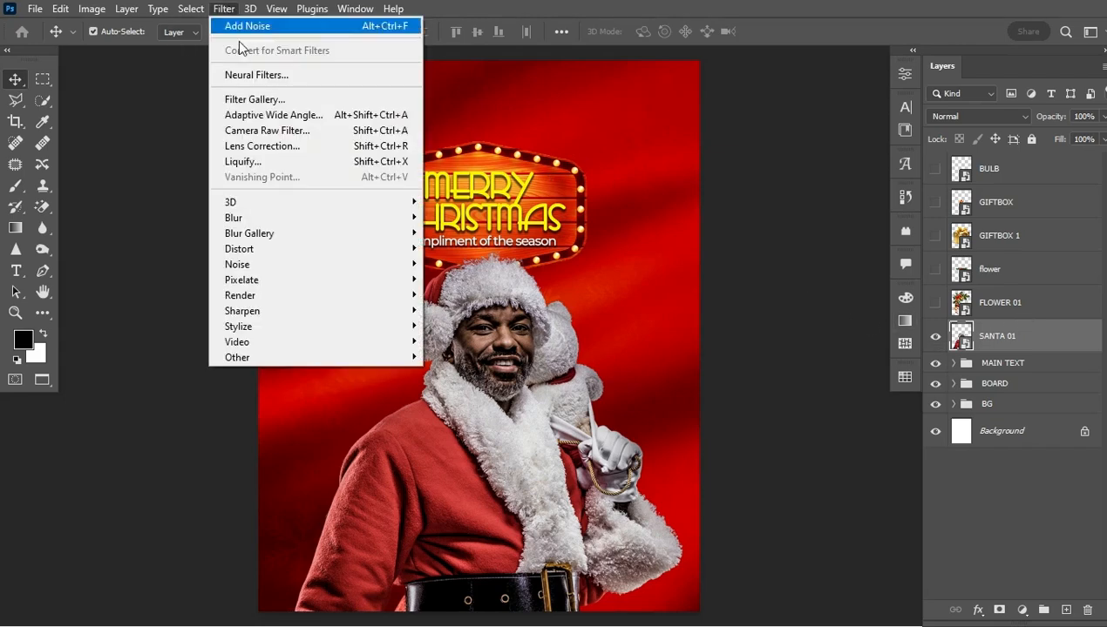
left_click(252, 129)
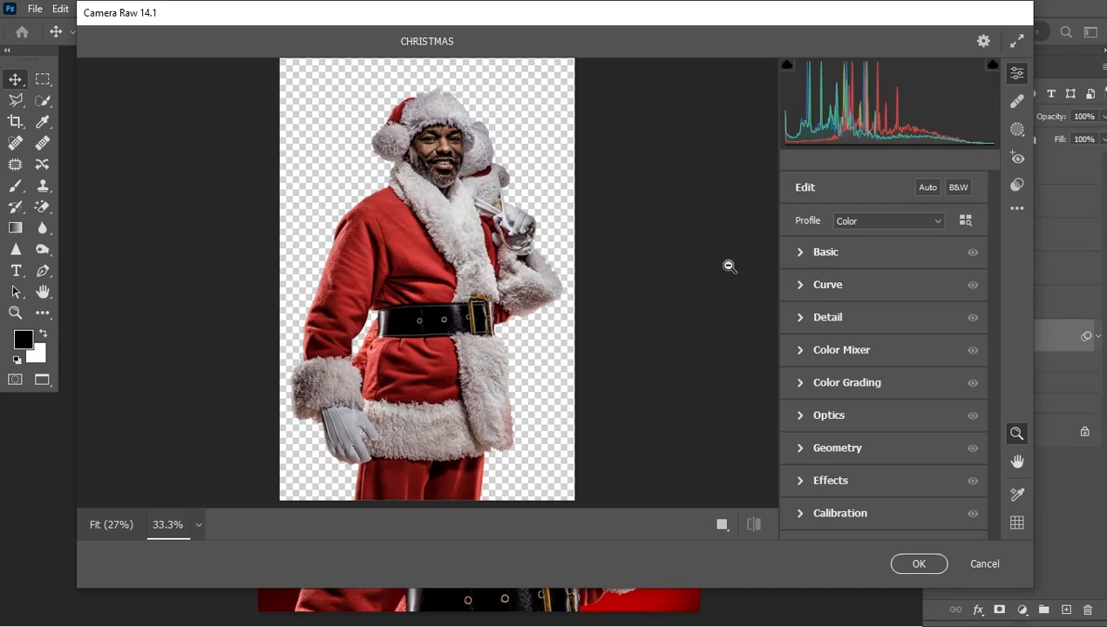
left_click(802, 252)
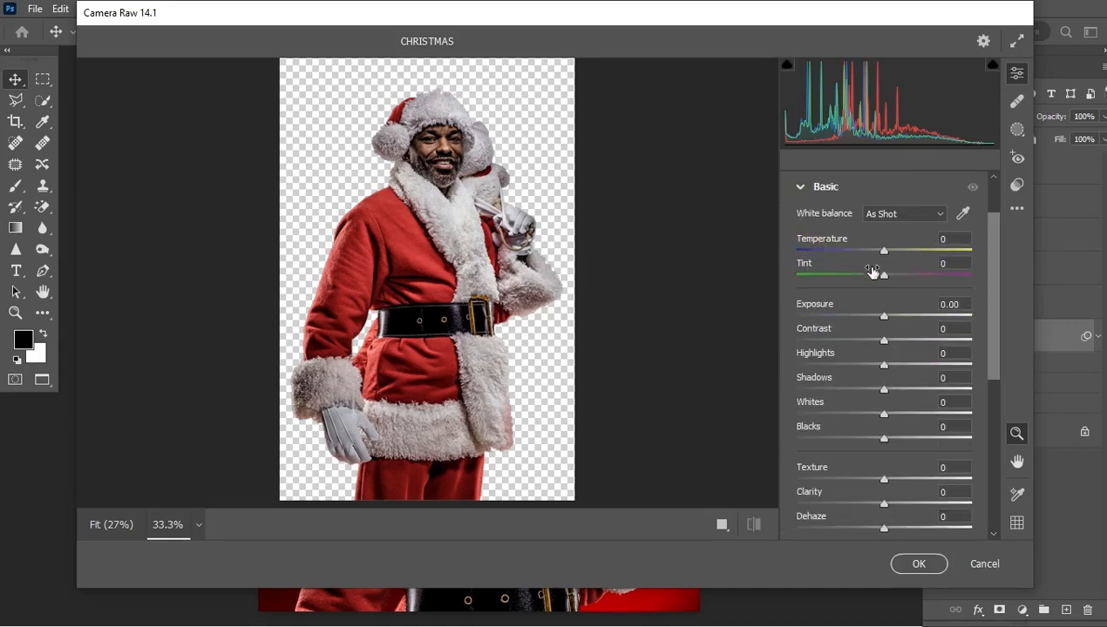
left_click_drag(884, 319, 889, 321)
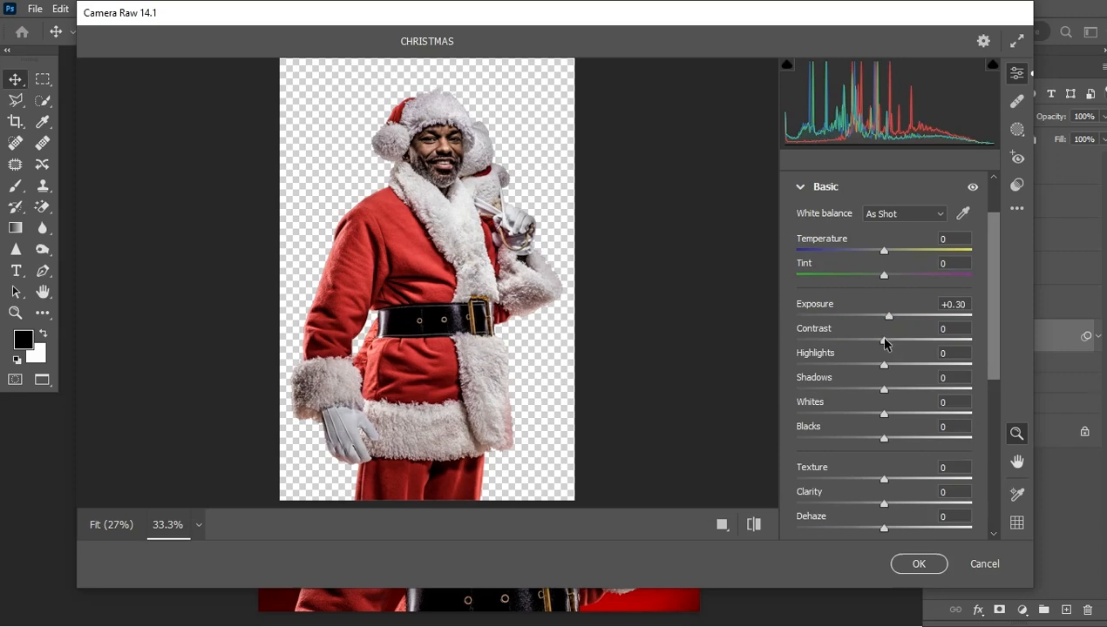
left_click_drag(884, 342, 919, 345)
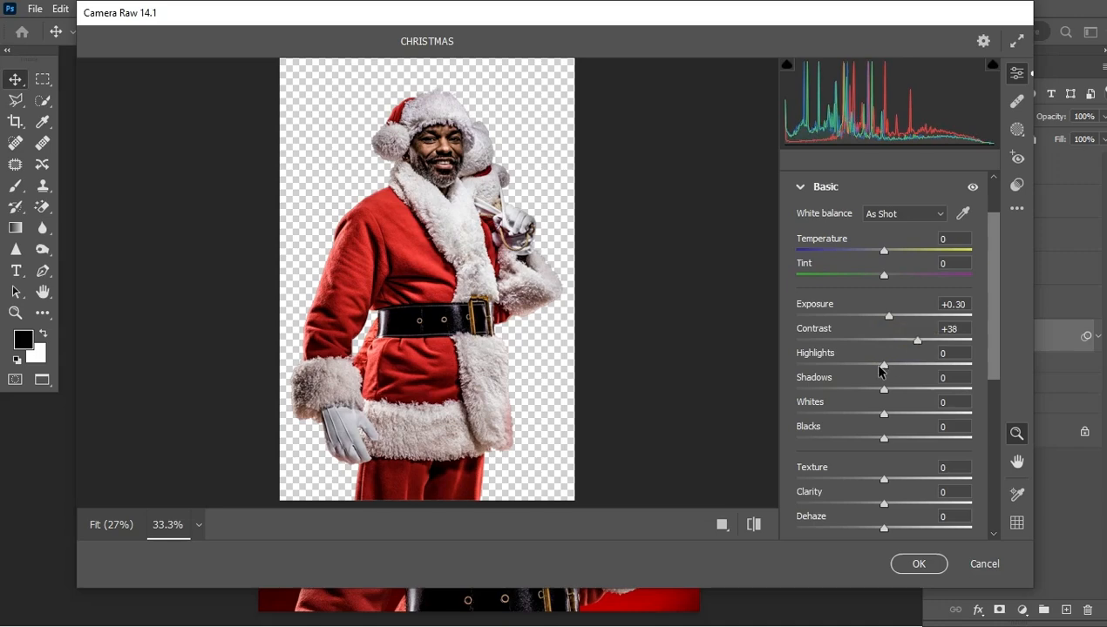
left_click_drag(886, 365, 877, 364)
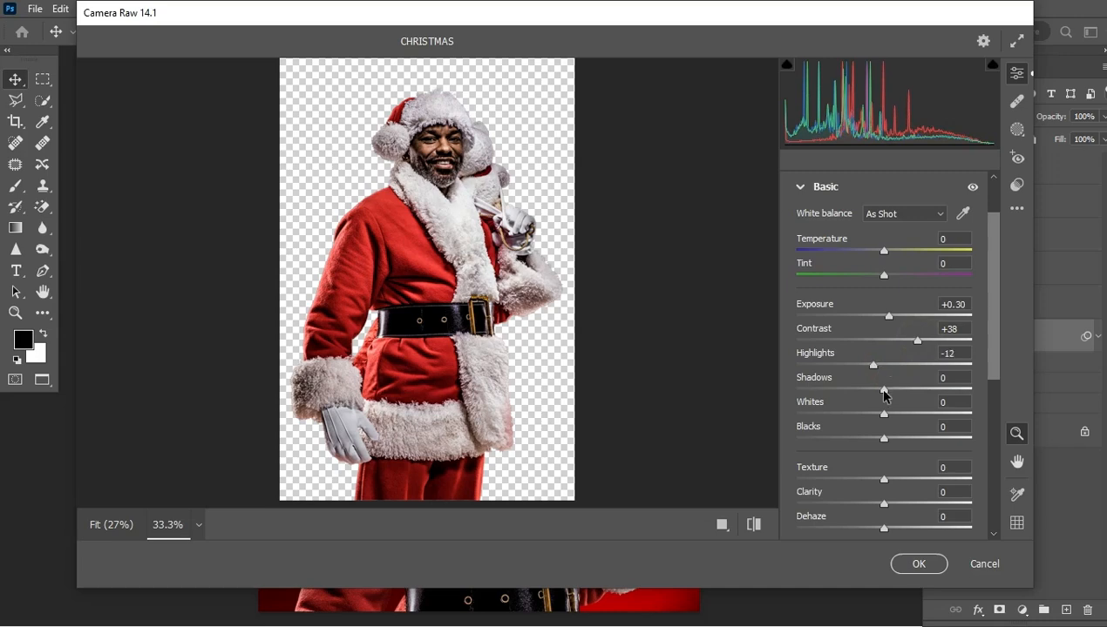
left_click_drag(886, 394, 923, 396)
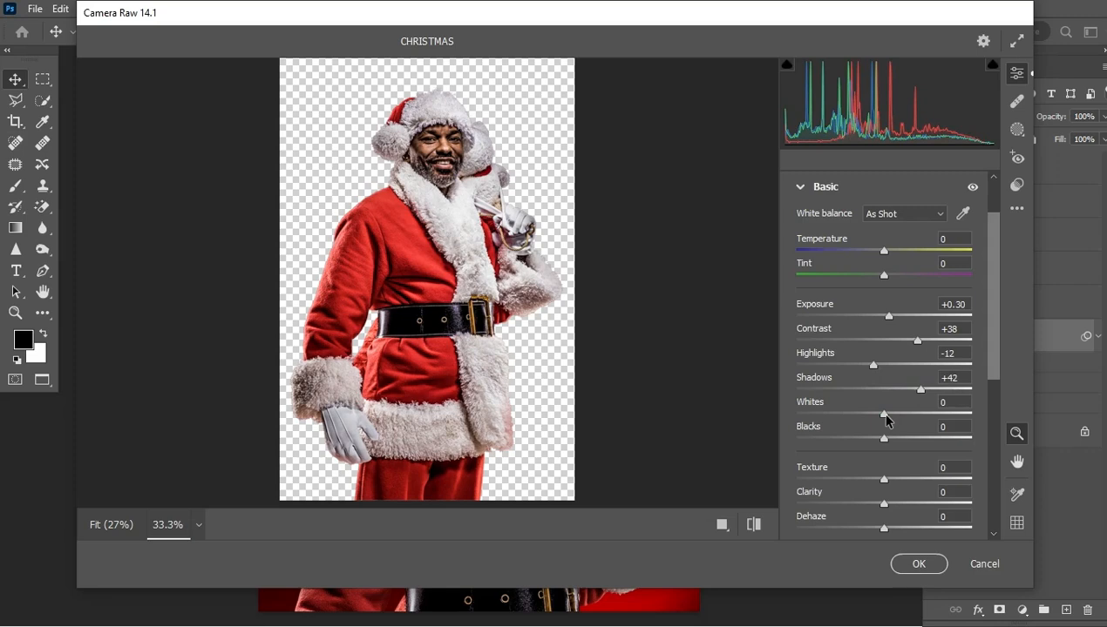
left_click_drag(886, 420, 888, 420)
left_click_drag(886, 443, 904, 445)
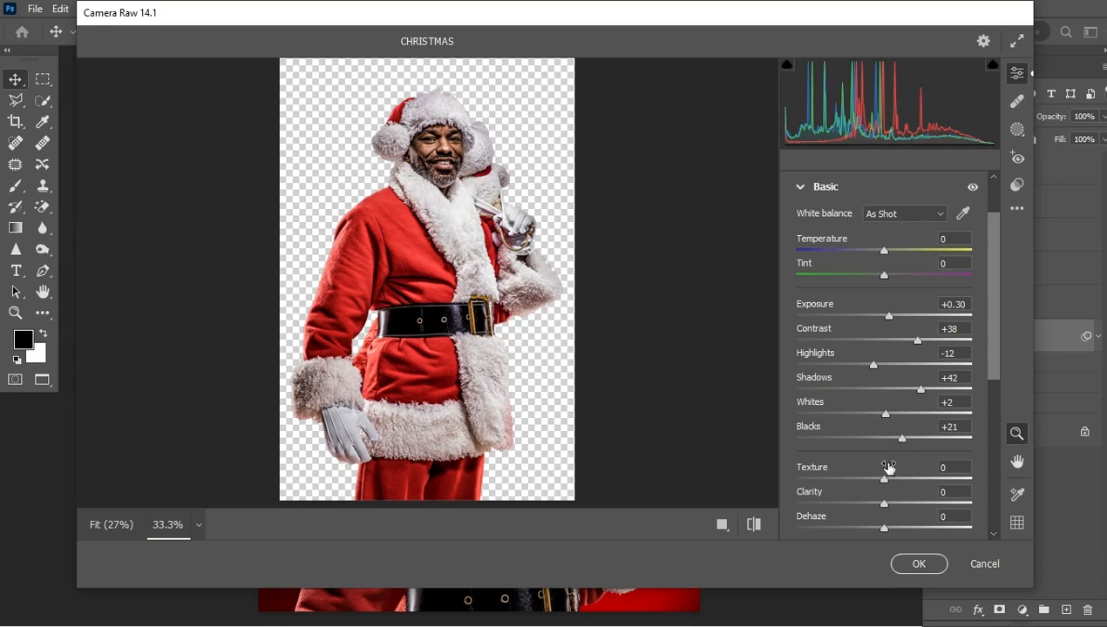
- Set Santa's Camera Raw Texture to +69, Clarity to +15, Dehaze to +4 and Saturation to -41
scroll(886, 439, "down", 3)
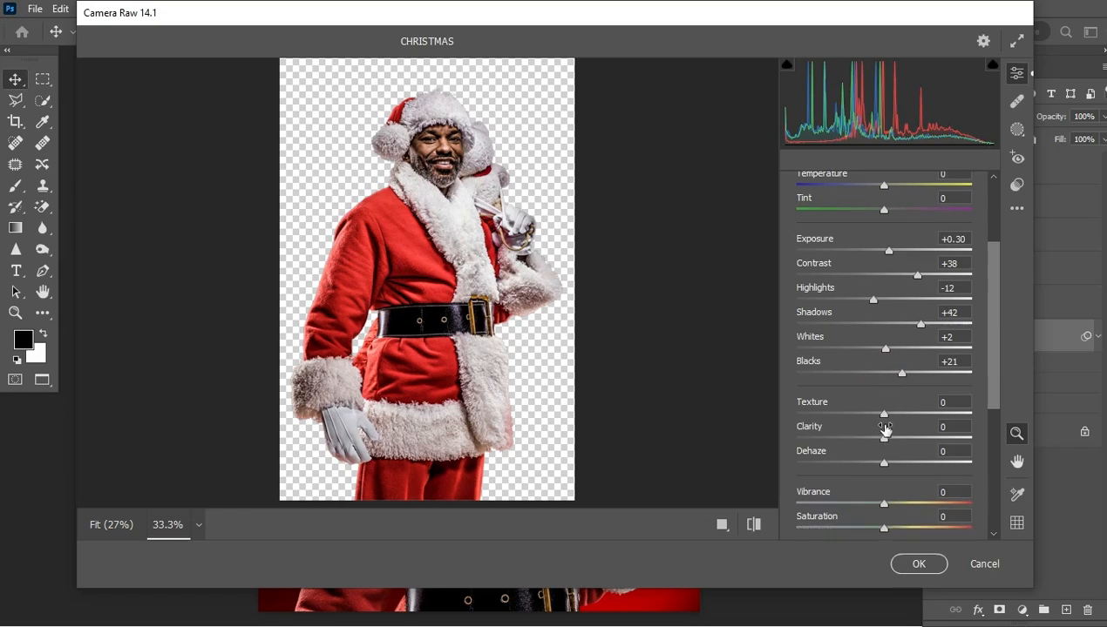
left_click_drag(884, 413, 929, 420)
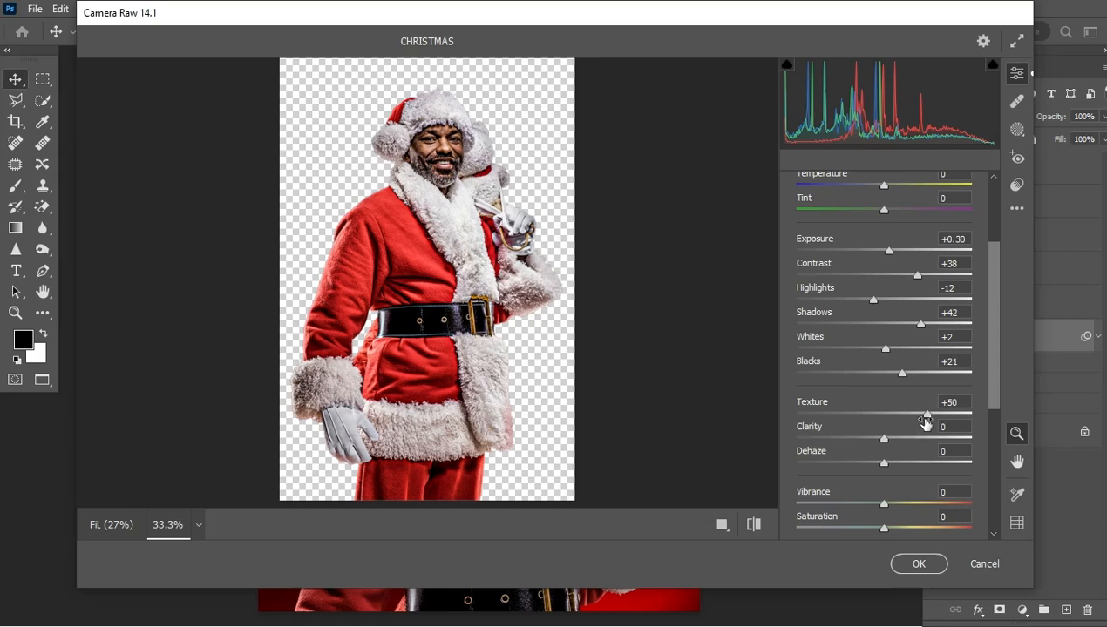
left_click_drag(926, 420, 946, 419)
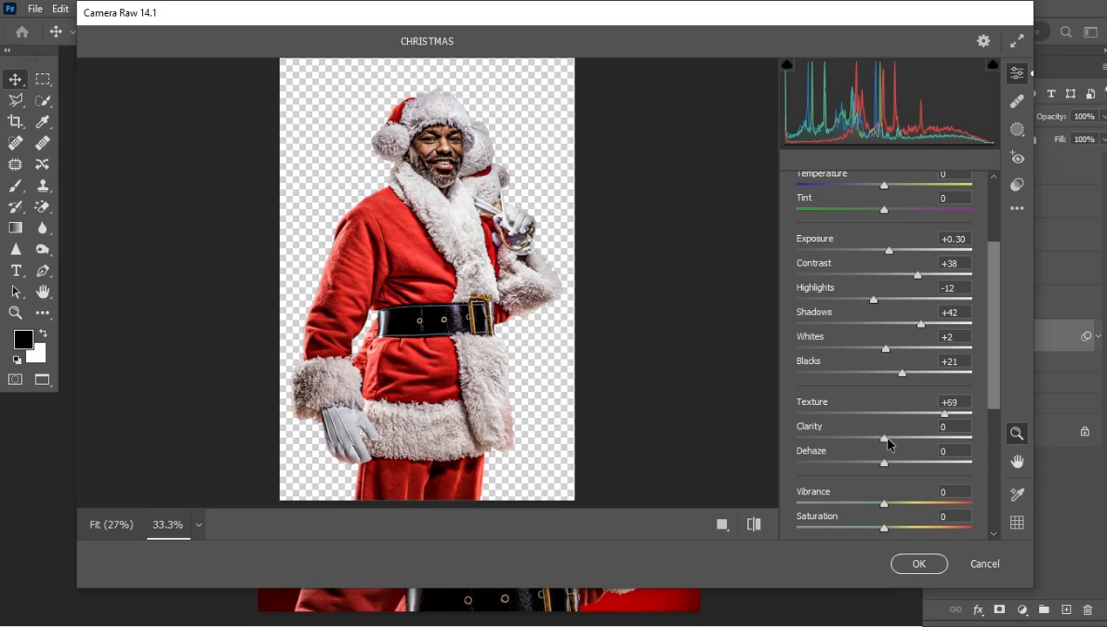
left_click_drag(887, 445, 902, 445)
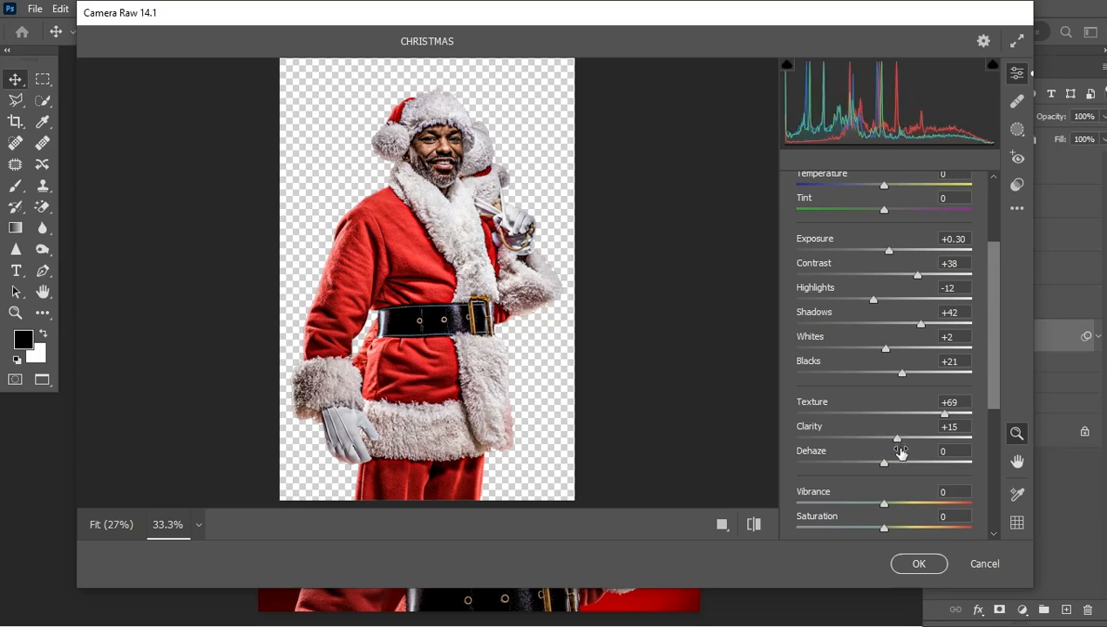
left_click(883, 462)
left_click_drag(885, 465, 890, 467)
scroll(890, 466, "down", 3)
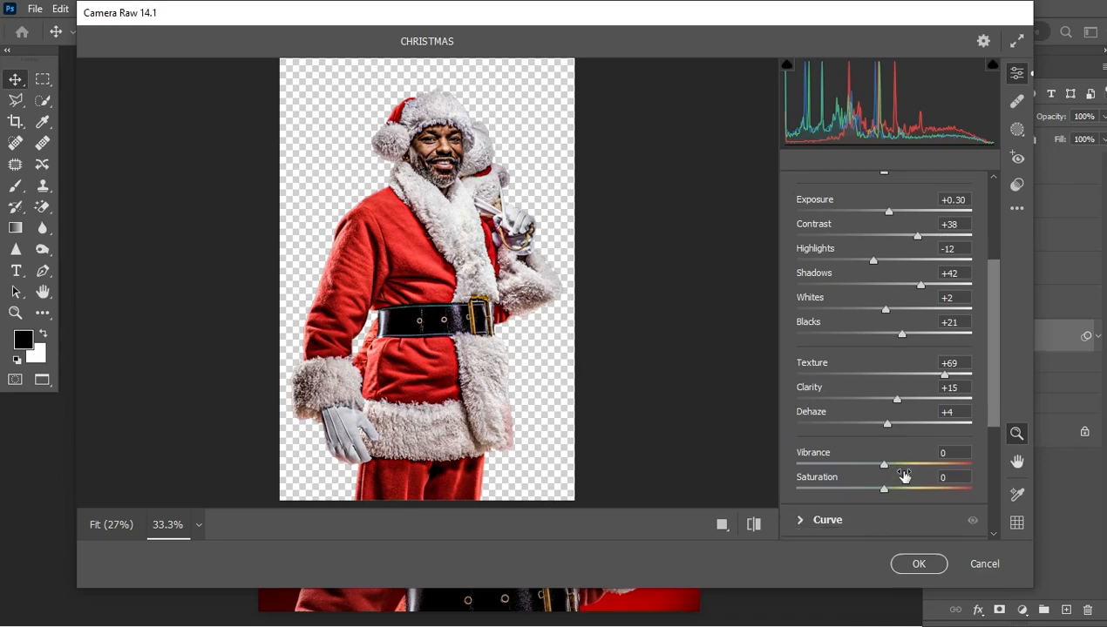
scroll(906, 476, "down", 2)
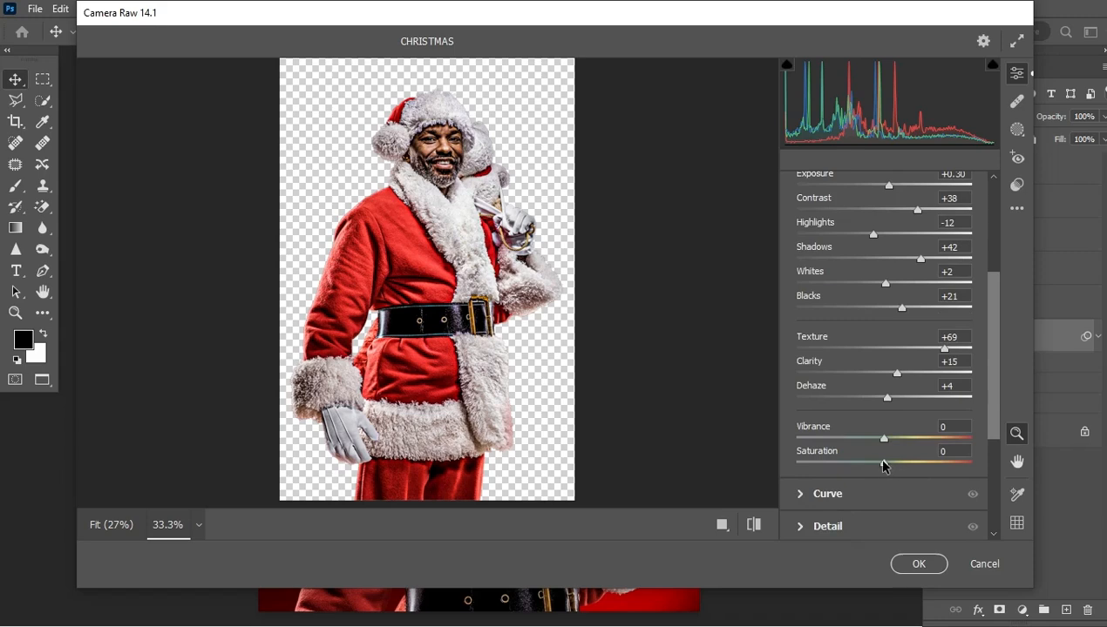
left_click_drag(877, 468, 848, 469)
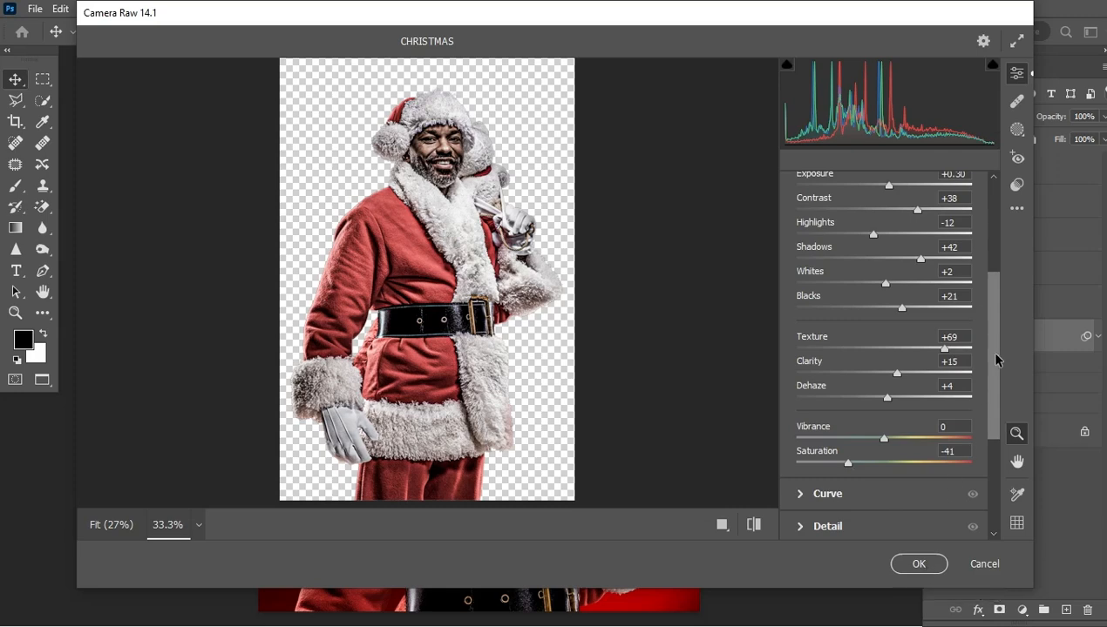
- Add Sharpening and some Noise Reduction to Santa in the Camera Raw details, apply the filter and collapse the layer's smart filter list
left_click_drag(996, 360, 988, 390)
left_click(802, 436)
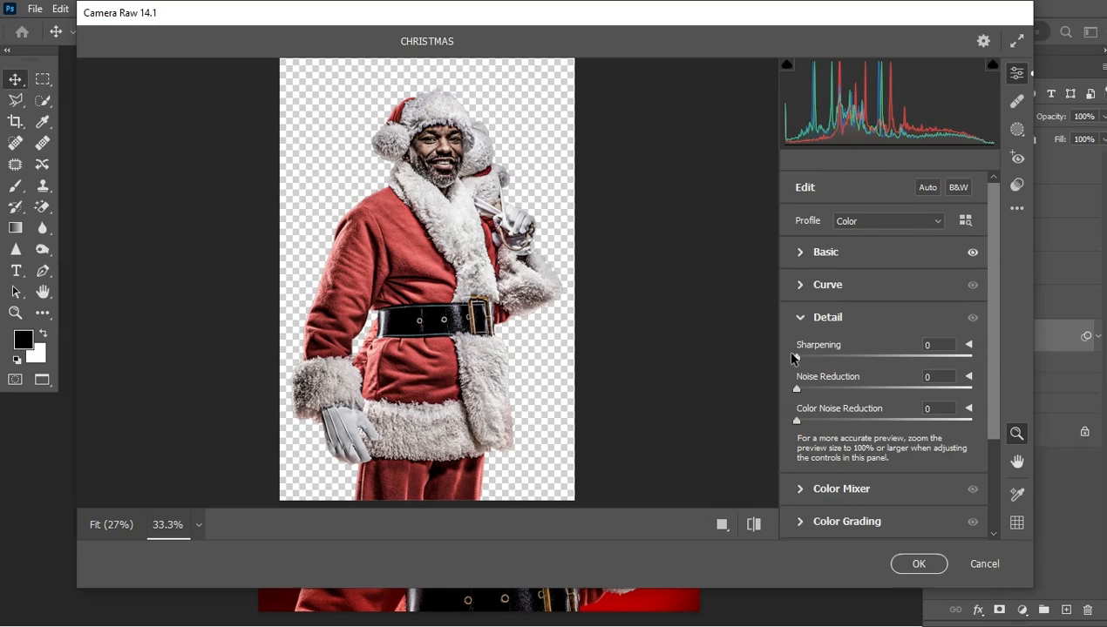
left_click_drag(796, 358, 864, 359)
left_click_drag(797, 389, 827, 392)
left_click(924, 567)
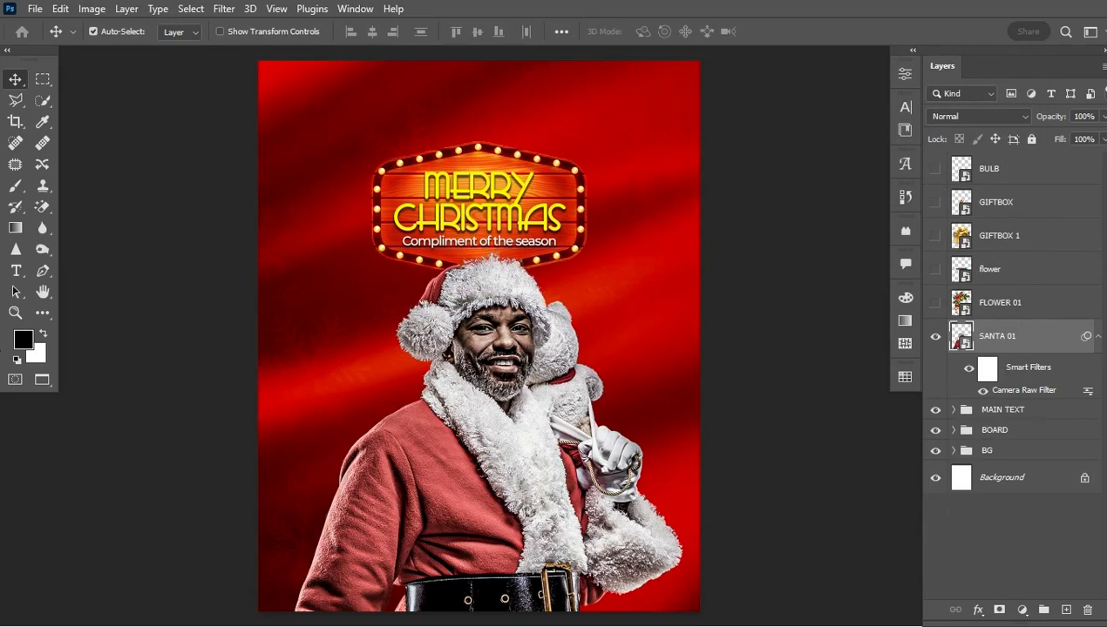
left_click(1097, 338)
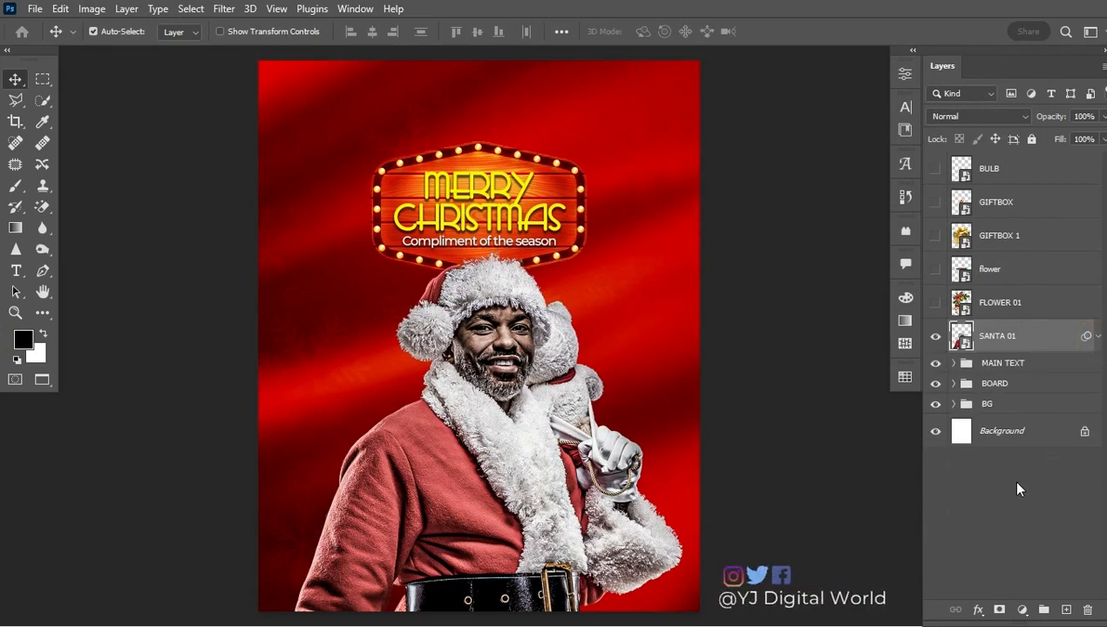
- Add a Selective Color adjustment layer directly above SANTA 01 and clip it to that layer
left_click(1023, 607)
left_click(1027, 602)
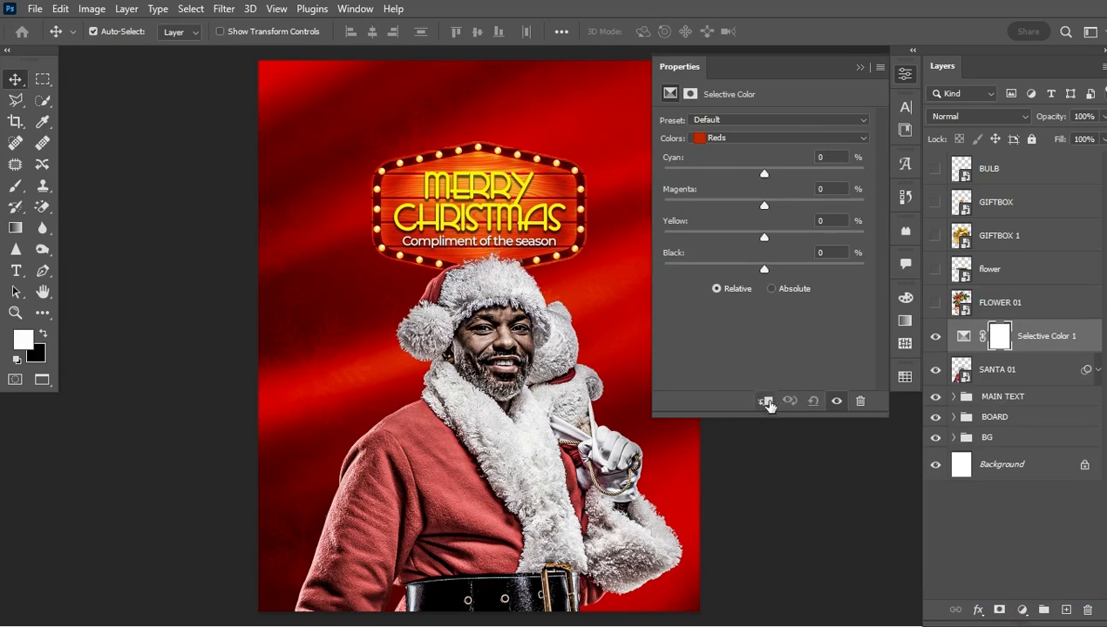
left_click(767, 402)
left_click(976, 336)
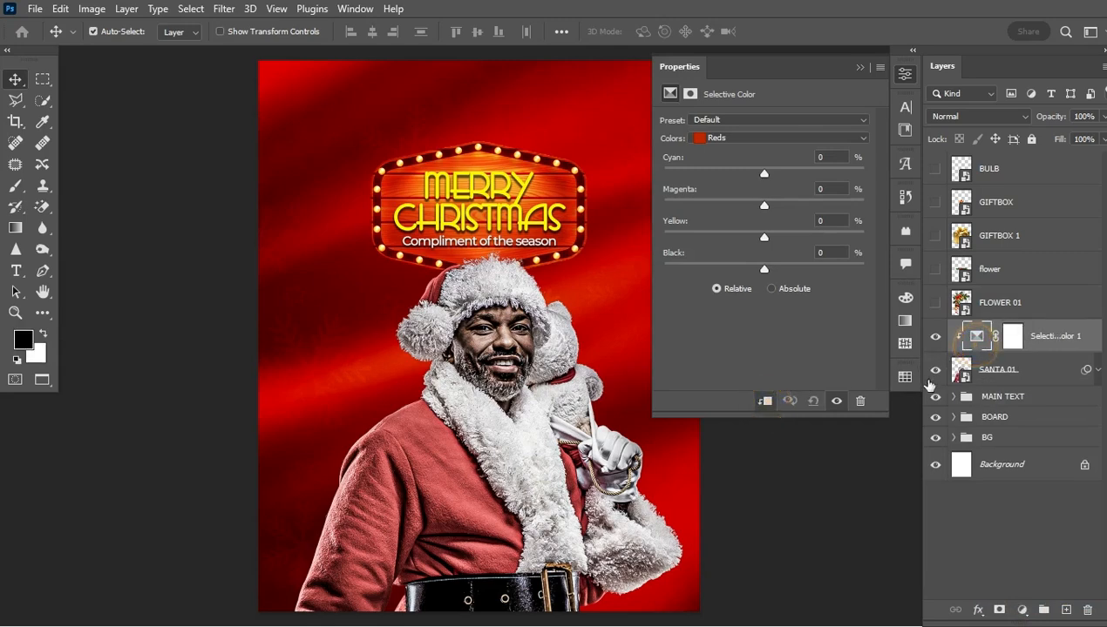
- Lower the Black of the Neutrals in the Selective Color adjustment to about -41% and close its settings
left_click(794, 140)
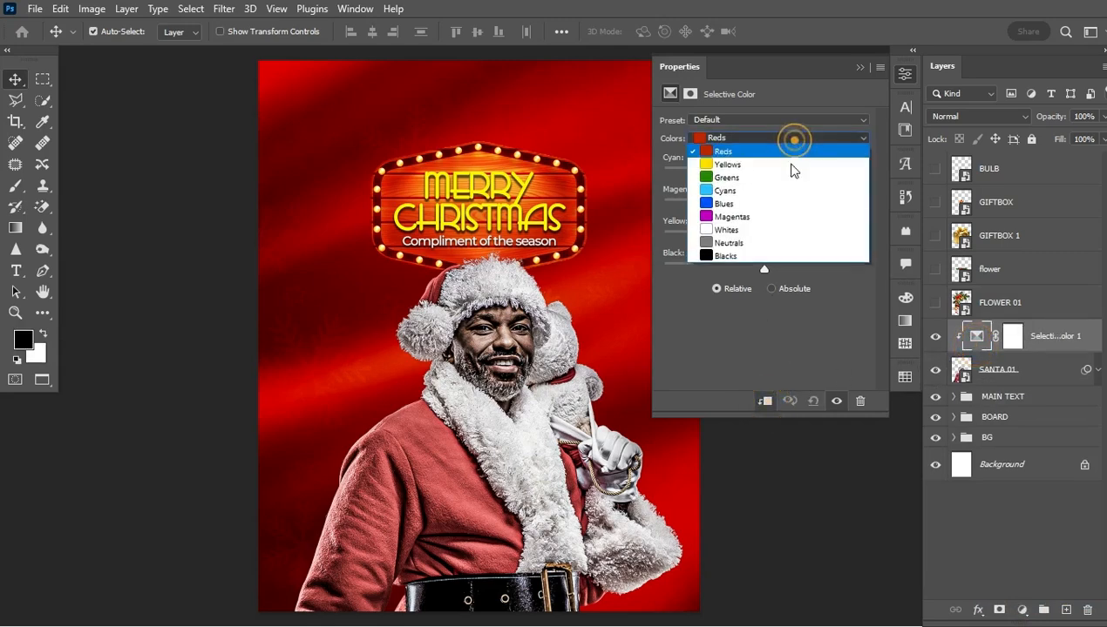
left_click(755, 249)
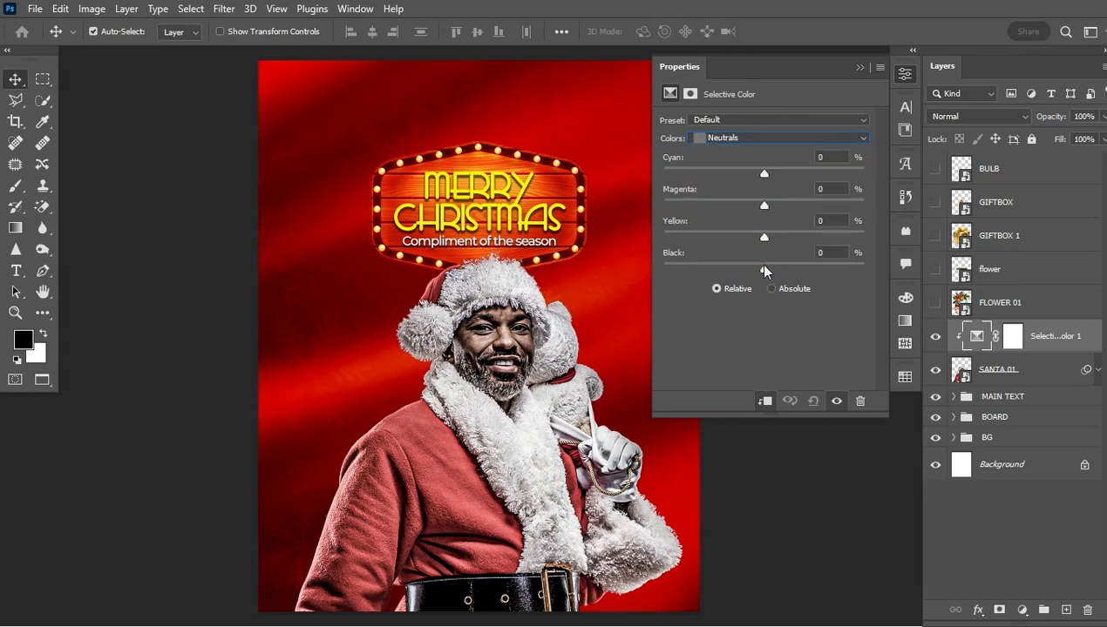
left_click_drag(765, 271, 746, 275)
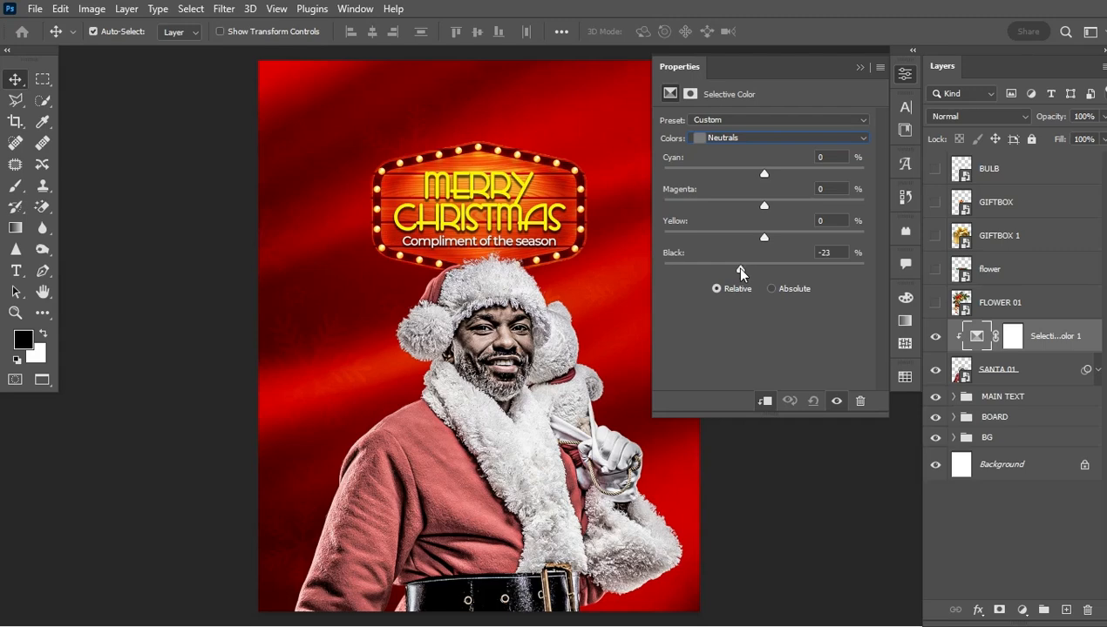
mouse_move(739, 270)
left_mouse_down()
mouse_move(715, 272)
mouse_move(725, 277)
left_mouse_up()
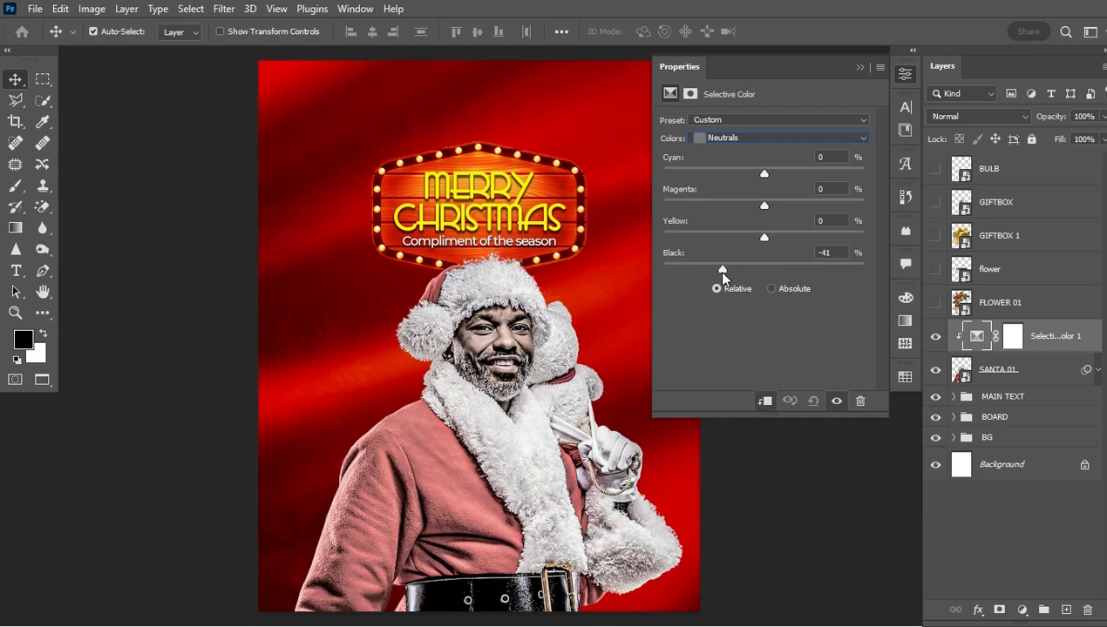
left_click_drag(721, 273, 719, 273)
left_click(859, 67)
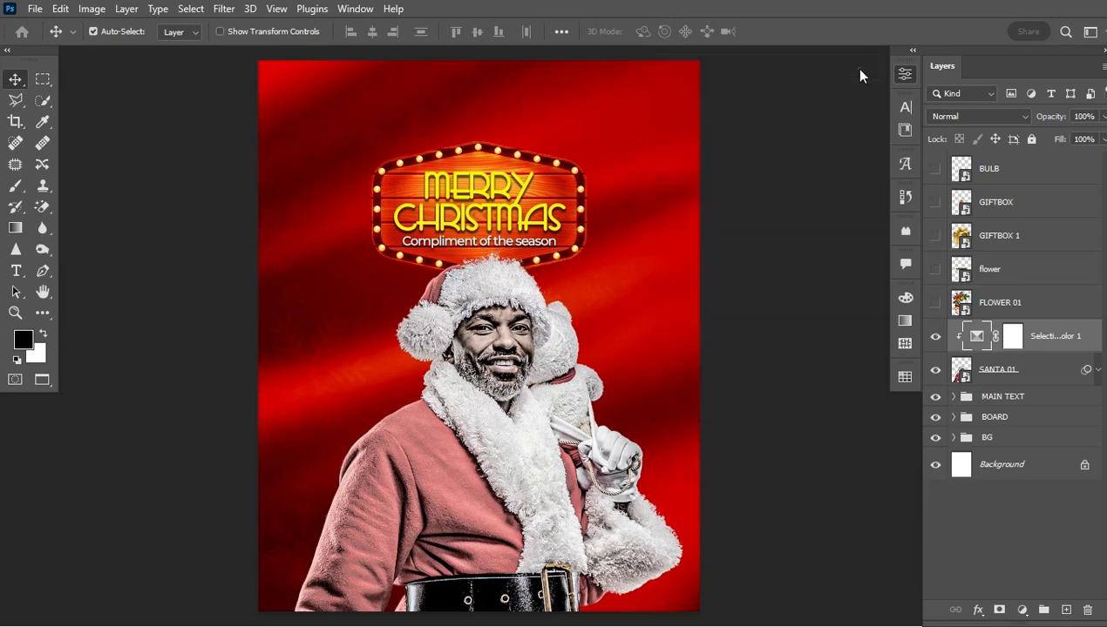
- Invert the Selective Color layer mask to black and prepare a Soft Round brush with 0% hardness and a size of 100 px
left_click(1013, 336)
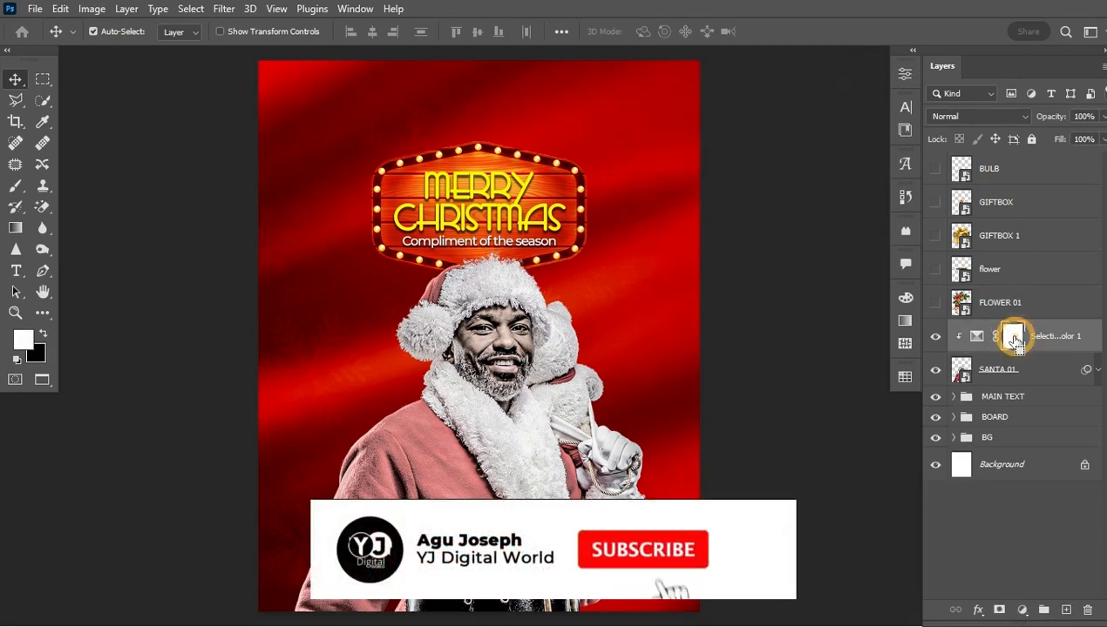
key("ctrl+i")
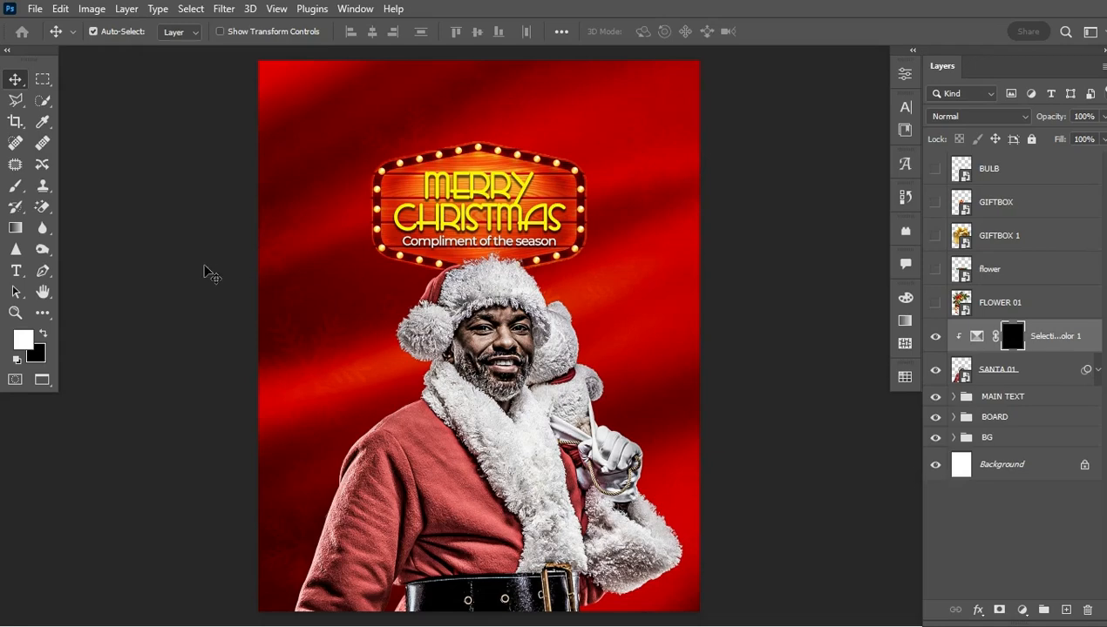
right_click(15, 184)
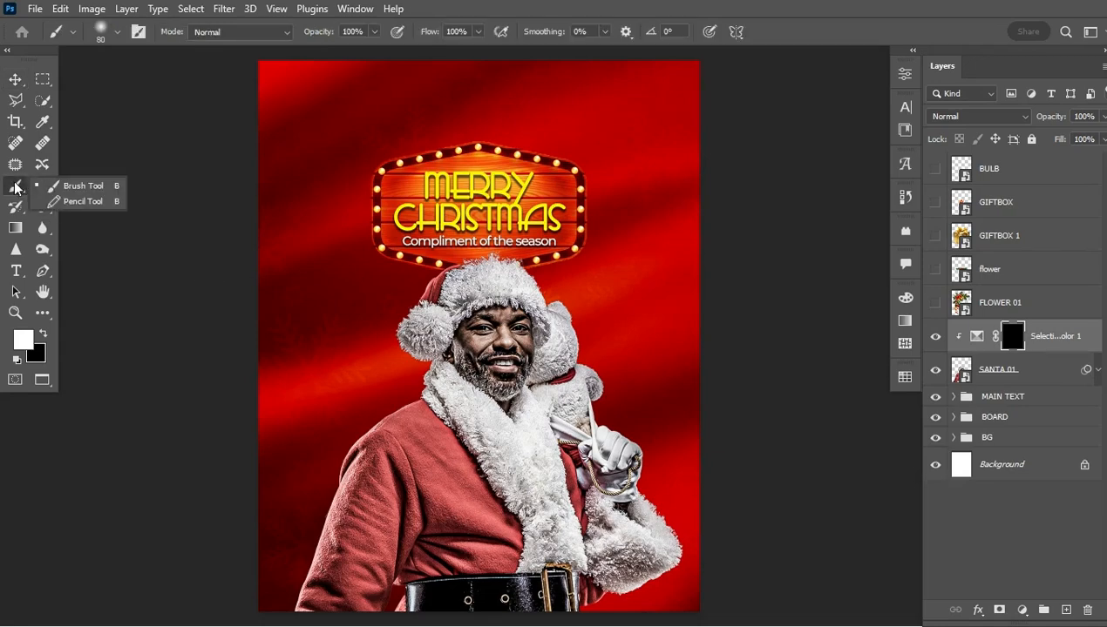
left_click(17, 188)
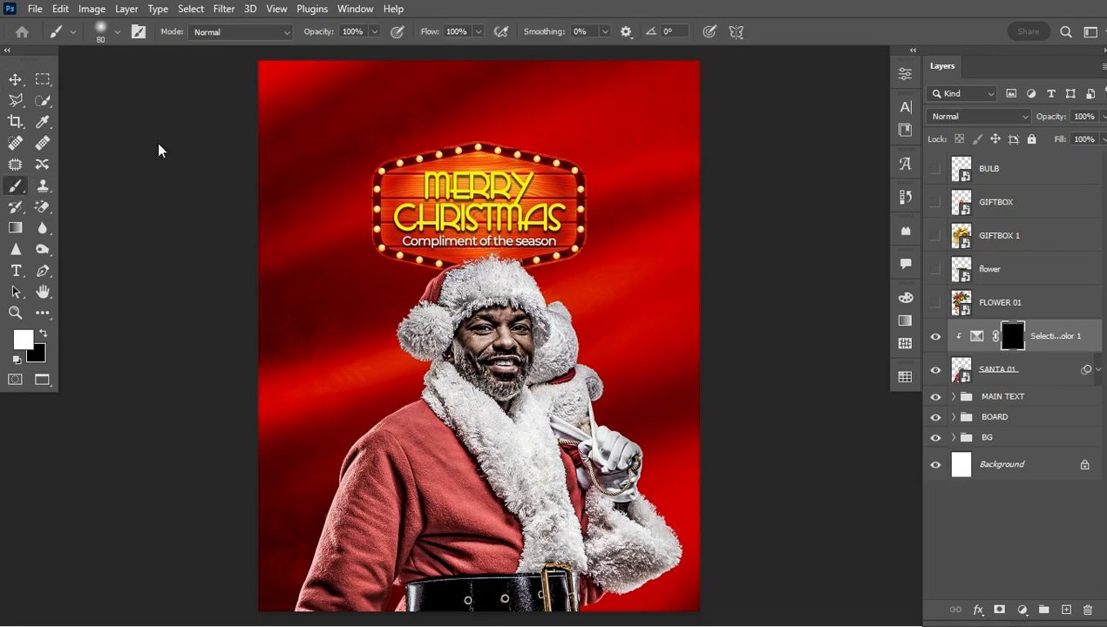
right_click(322, 233)
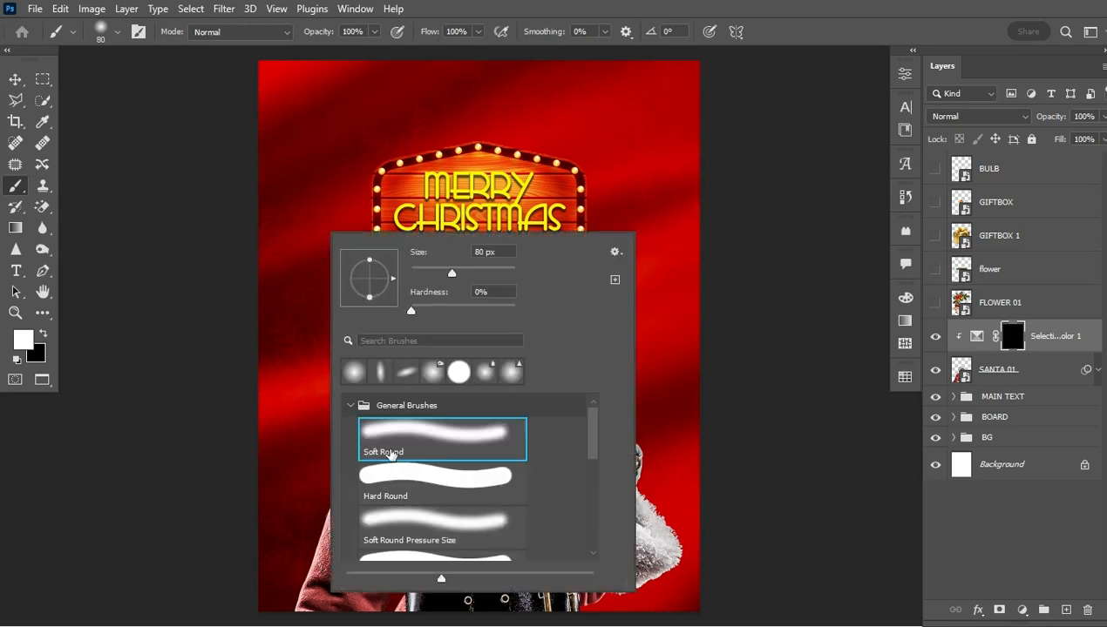
left_click(411, 422)
left_click(18, 189)
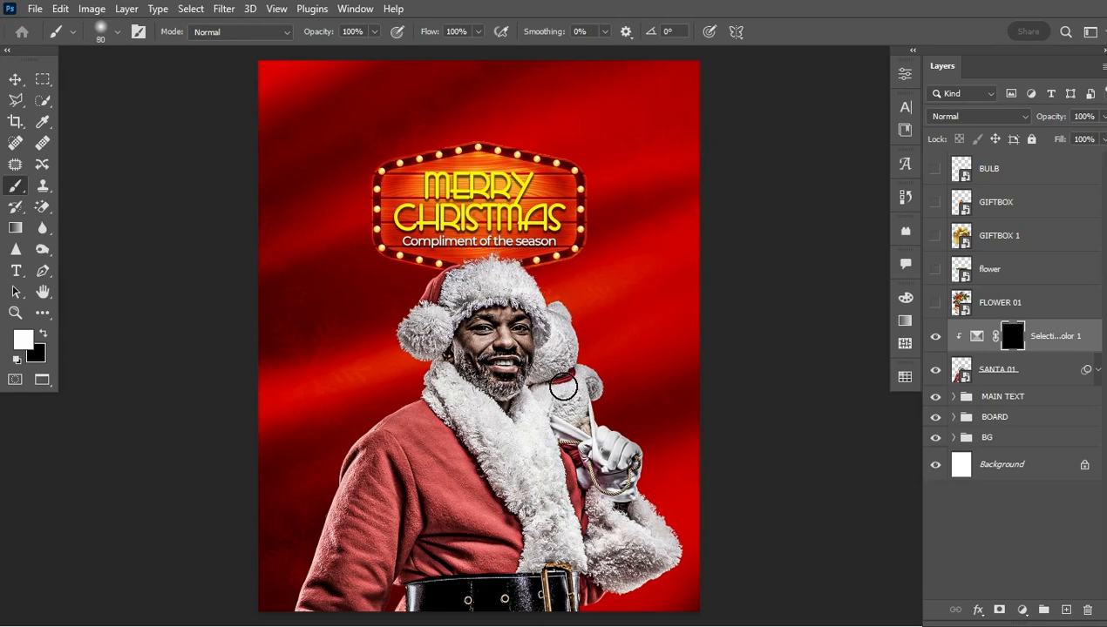
key("bracketright")
key("bracketright")
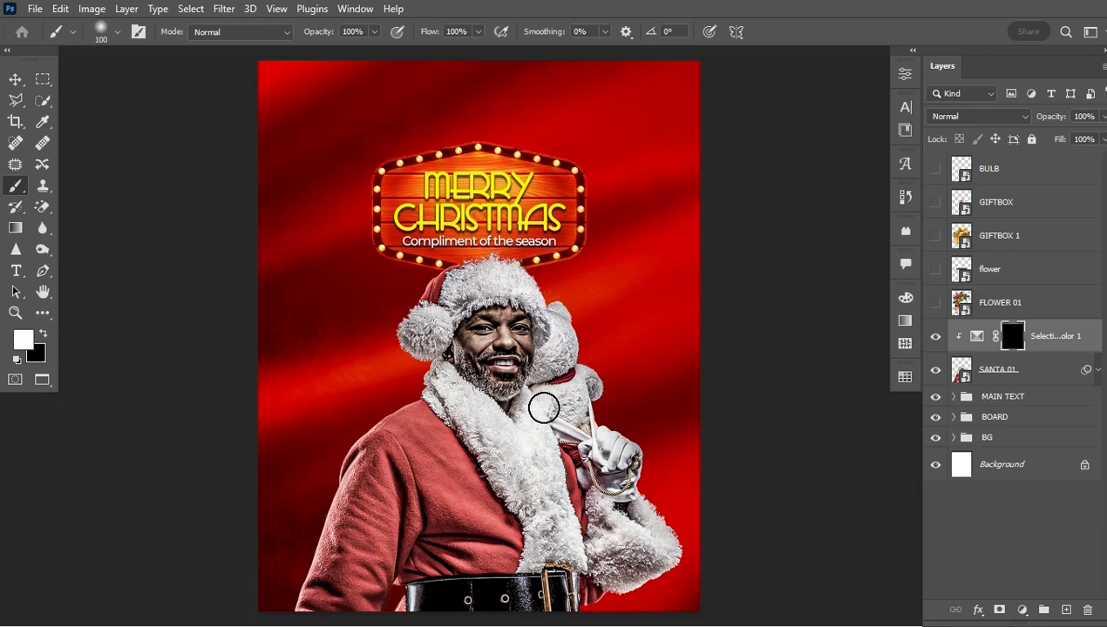
- Paint white on the Selective Color mask over Santa's fur collar, the teddy bear, the glove and the fur cuff to brighten them
key("ctrl+i")
key("ctrl+i")
mouse_move(437, 380)
left_mouse_down()
mouse_move(472, 409)
mouse_move(443, 375)
mouse_move(516, 446)
mouse_move(465, 412)
mouse_move(500, 453)
mouse_move(439, 391)
mouse_move(504, 458)
mouse_move(478, 433)
mouse_move(545, 528)
mouse_move(543, 474)
mouse_move(542, 494)
mouse_move(514, 470)
left_mouse_up()
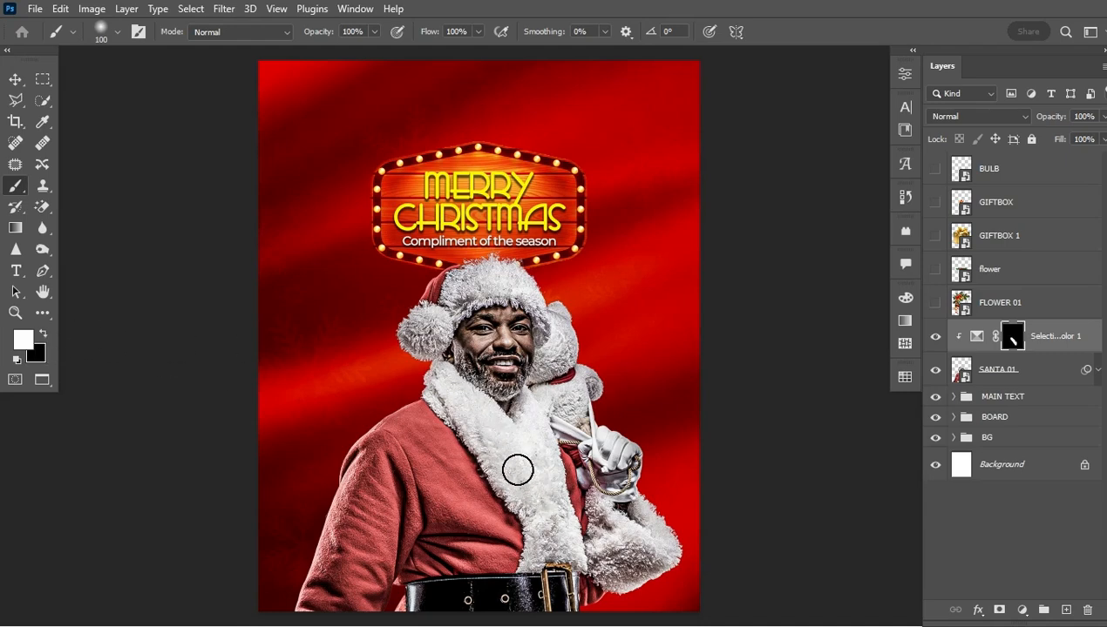
mouse_move(526, 429)
left_mouse_down()
mouse_move(554, 316)
mouse_move(561, 355)
mouse_move(550, 359)
mouse_move(586, 363)
mouse_move(591, 380)
mouse_move(564, 414)
mouse_move(547, 416)
mouse_move(587, 386)
mouse_move(561, 401)
mouse_move(539, 446)
mouse_move(536, 551)
mouse_move(516, 484)
mouse_move(467, 418)
mouse_move(557, 538)
mouse_move(534, 560)
mouse_move(563, 546)
mouse_move(617, 565)
mouse_move(594, 571)
mouse_move(640, 571)
mouse_move(599, 501)
mouse_move(624, 545)
mouse_move(648, 556)
mouse_move(657, 542)
mouse_move(647, 502)
mouse_move(645, 521)
mouse_move(678, 566)
mouse_move(624, 586)
mouse_move(647, 547)
mouse_move(646, 569)
mouse_move(630, 541)
left_mouse_up()
mouse_move(557, 373)
left_mouse_down()
mouse_move(536, 295)
mouse_move(481, 279)
mouse_move(525, 274)
mouse_move(469, 272)
mouse_move(456, 290)
mouse_move(525, 290)
mouse_move(485, 288)
mouse_move(543, 304)
mouse_move(465, 284)
mouse_move(445, 316)
mouse_move(412, 333)
mouse_move(433, 354)
mouse_move(419, 340)
mouse_move(436, 388)
mouse_move(485, 442)
left_mouse_up()
mouse_move(563, 336)
left_mouse_down()
mouse_move(549, 319)
mouse_move(548, 341)
mouse_move(548, 313)
mouse_move(514, 284)
mouse_move(476, 295)
mouse_move(547, 298)
mouse_move(545, 400)
mouse_move(572, 401)
mouse_move(576, 388)
mouse_move(563, 403)
mouse_move(578, 408)
mouse_move(610, 488)
left_mouse_up()
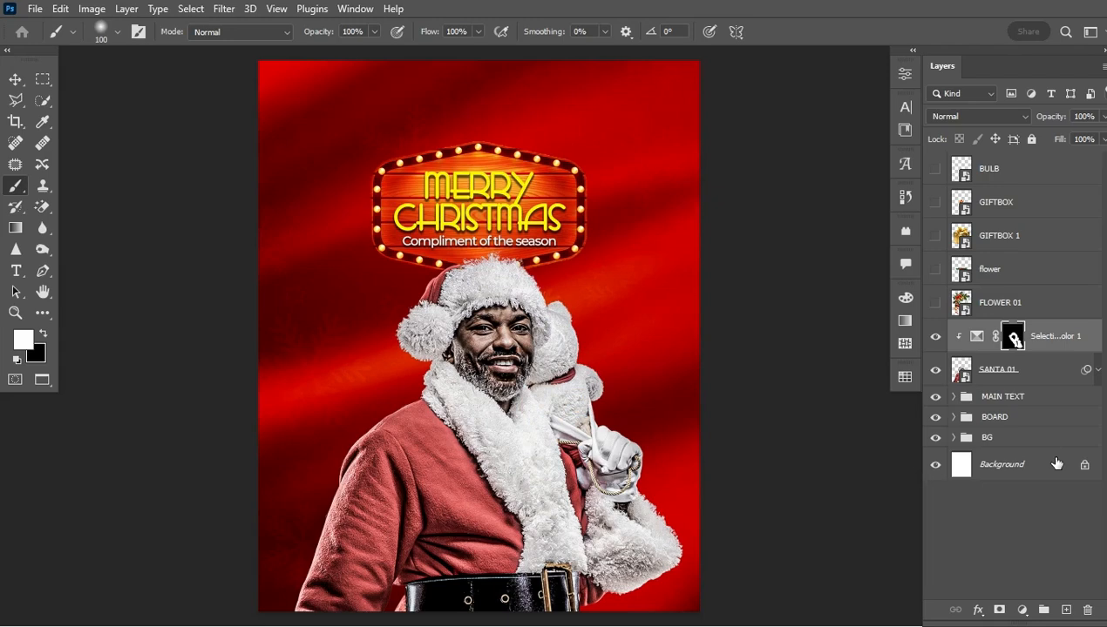
- Add a Color Balance adjustment layer above the Selective Color layer and clip it to SANTA 01
left_click(1023, 610)
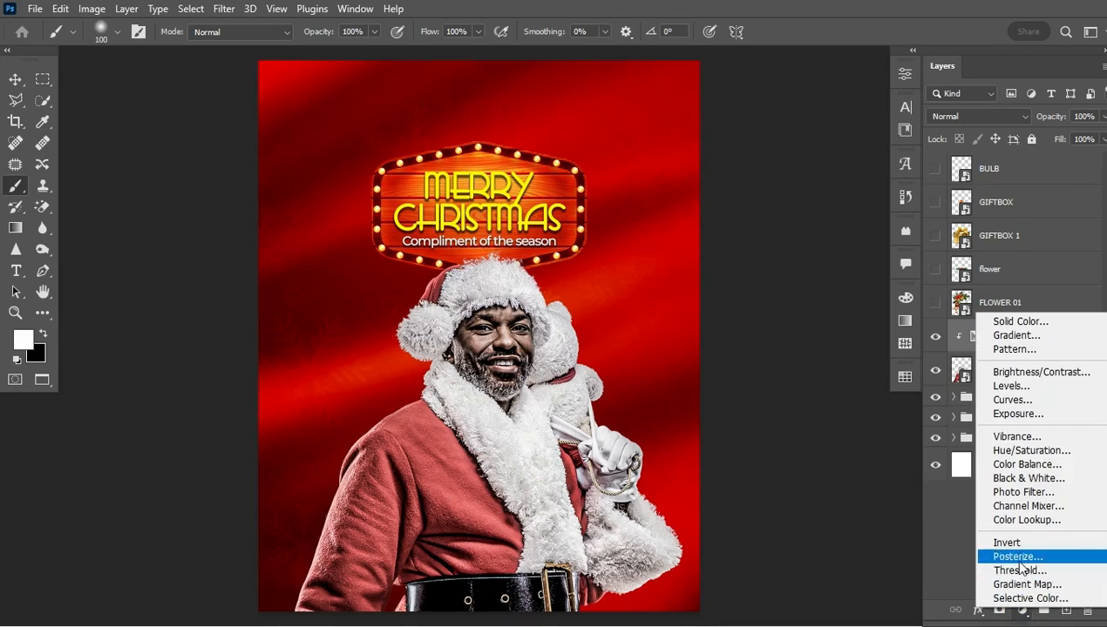
left_click(1027, 464)
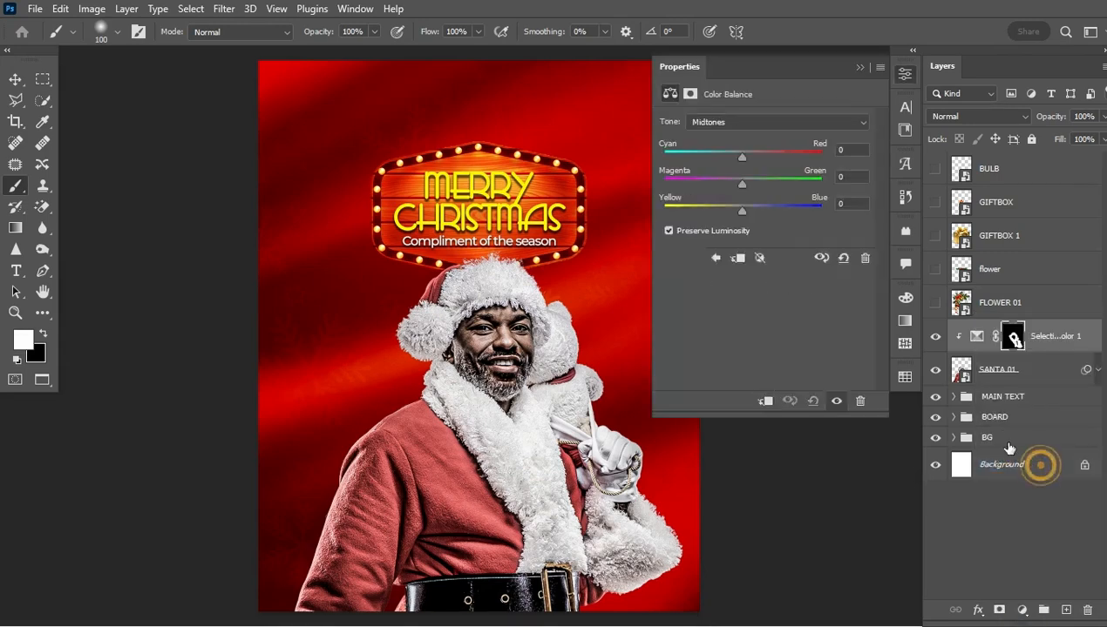
left_click(765, 401)
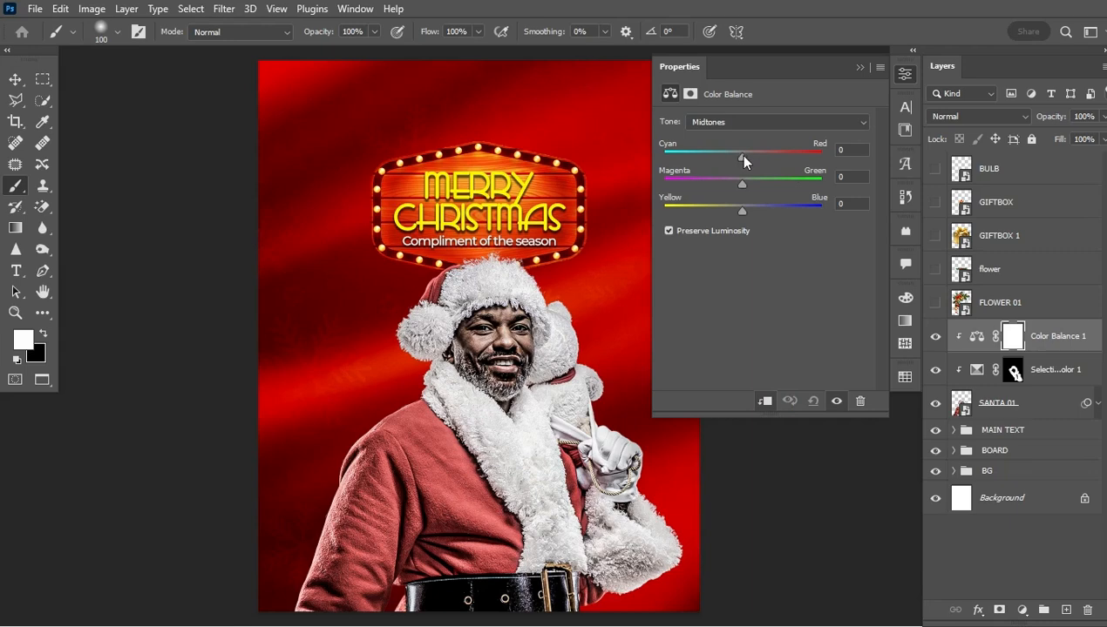
- Shift the Color Balance toward red, with Cyan-Red at +51 for Midtones and +52 for Highlights
left_click_drag(743, 157, 771, 160)
left_click_drag(777, 155, 780, 157)
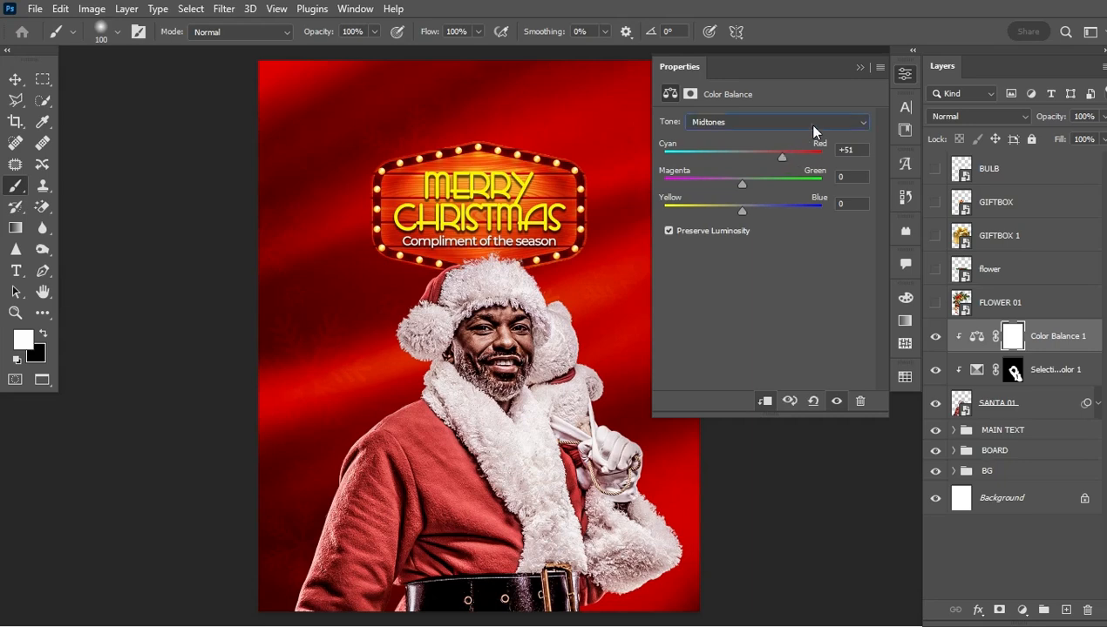
left_click(805, 123)
left_click(781, 158)
left_click_drag(772, 155, 780, 156)
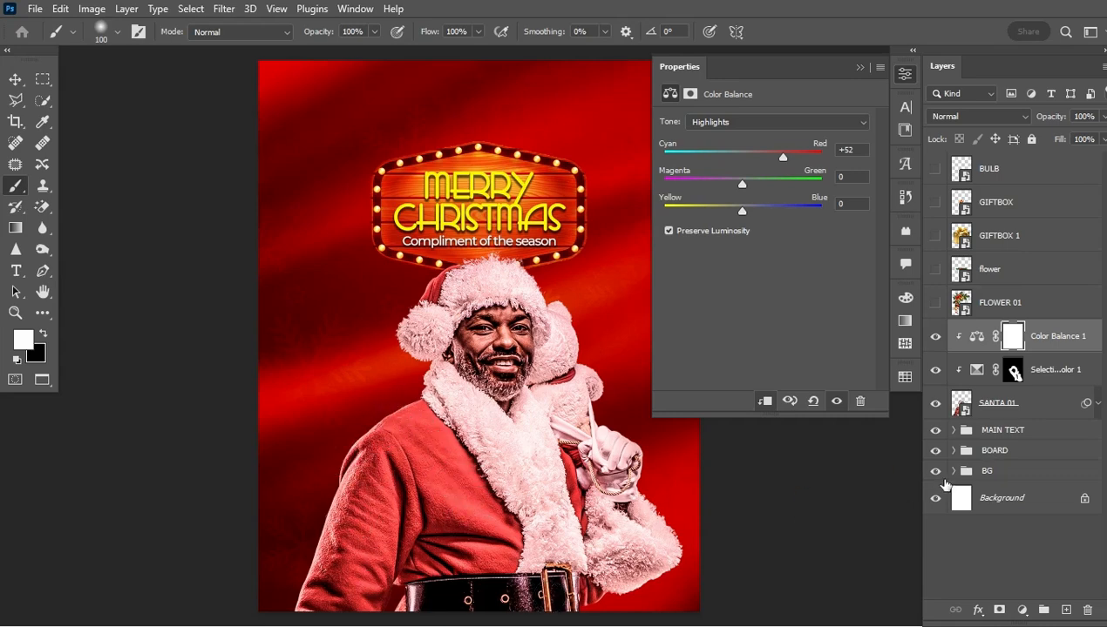
- Replace the Color Balance layer mask with the Selective Color mask and invert it to keep the red off the white fur
left_click(1013, 373)
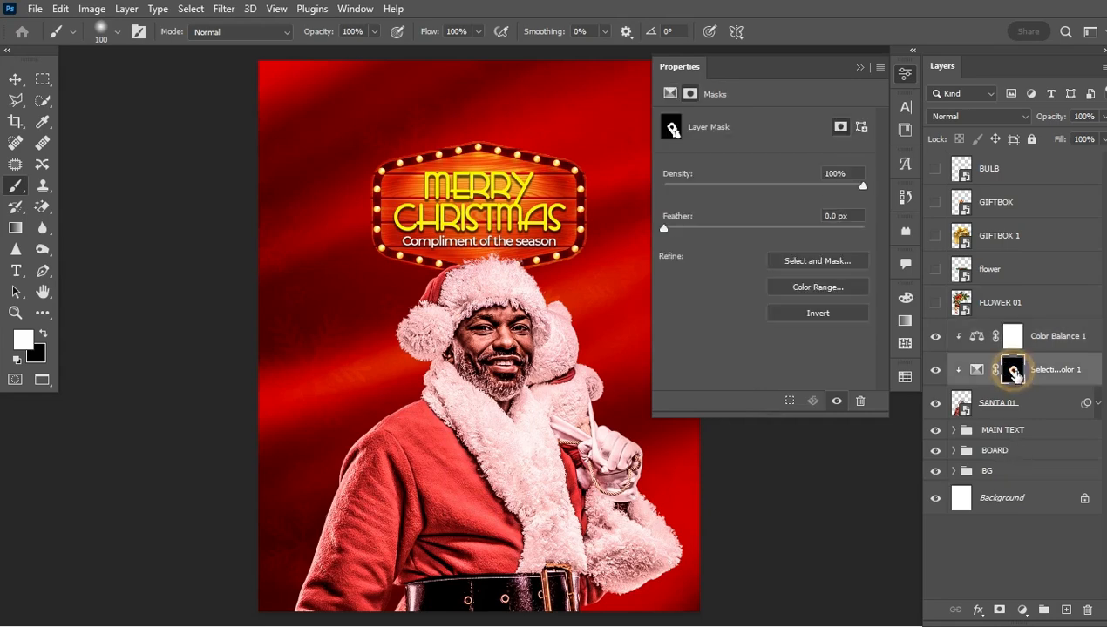
left_click_drag(1014, 373, 1015, 338)
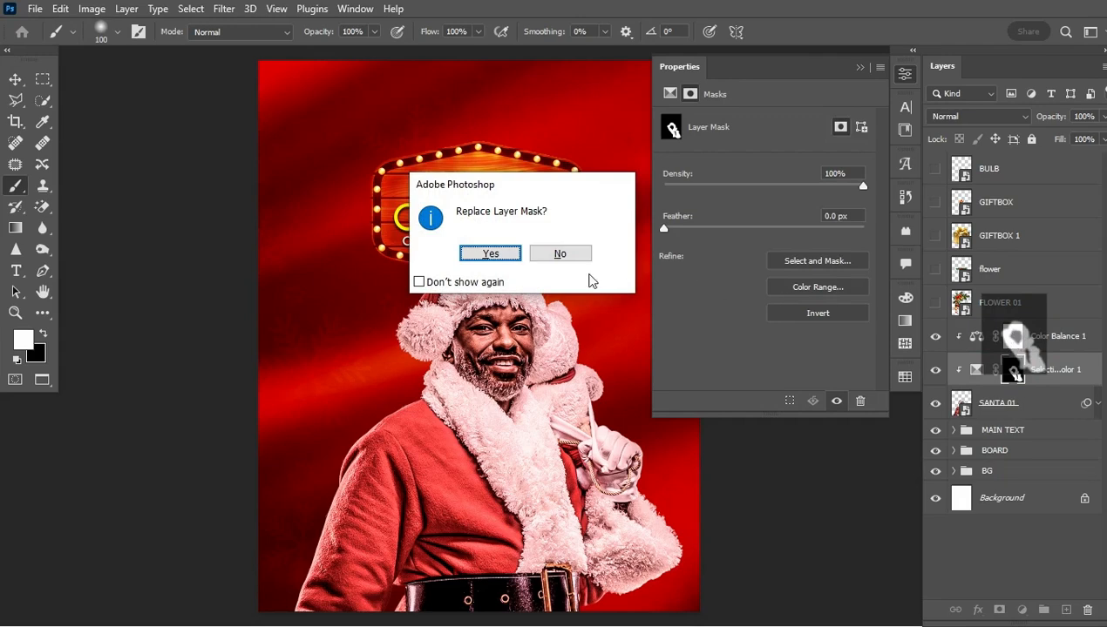
left_click(491, 254)
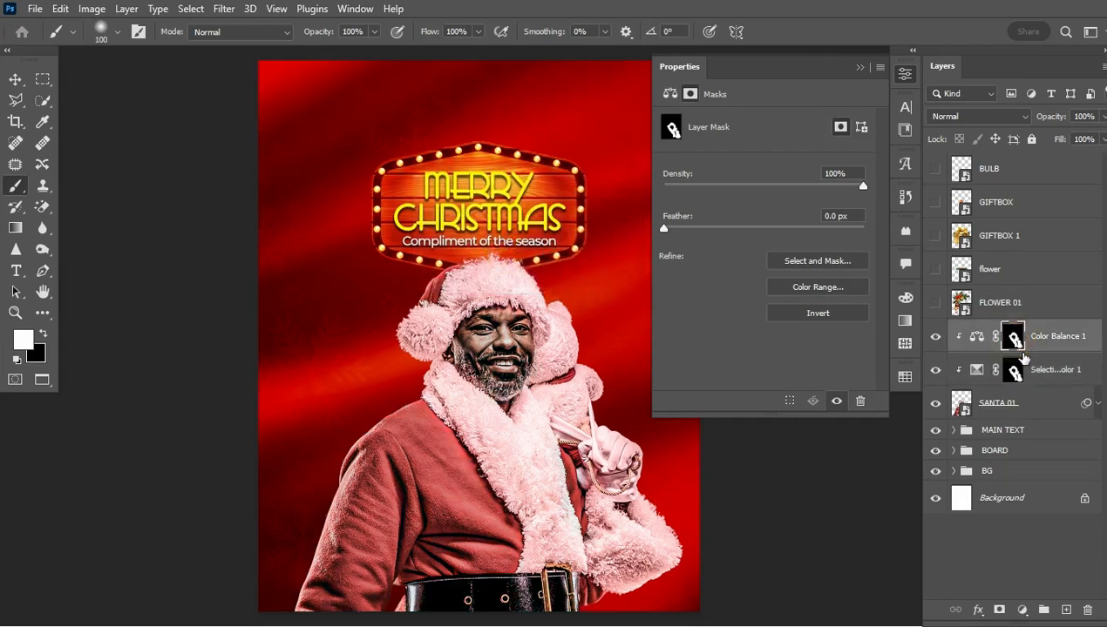
key("ctrl+i")
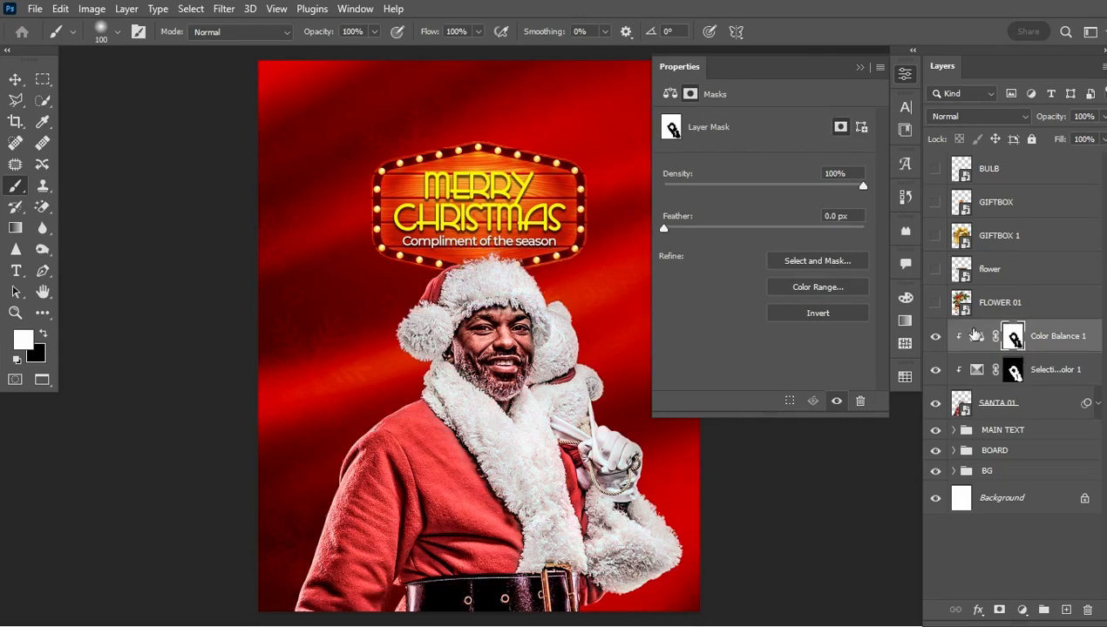
- Compare Santa with and without the Color Balance 1 adjustment by switching its visibility repeatedly
left_click(935, 339)
left_click(935, 340)
left_click(935, 340)
left_click(935, 340)
left_click(935, 340)
left_click(935, 340)
left_click(935, 340)
left_click(935, 339)
left_click(936, 340)
left_click(937, 341)
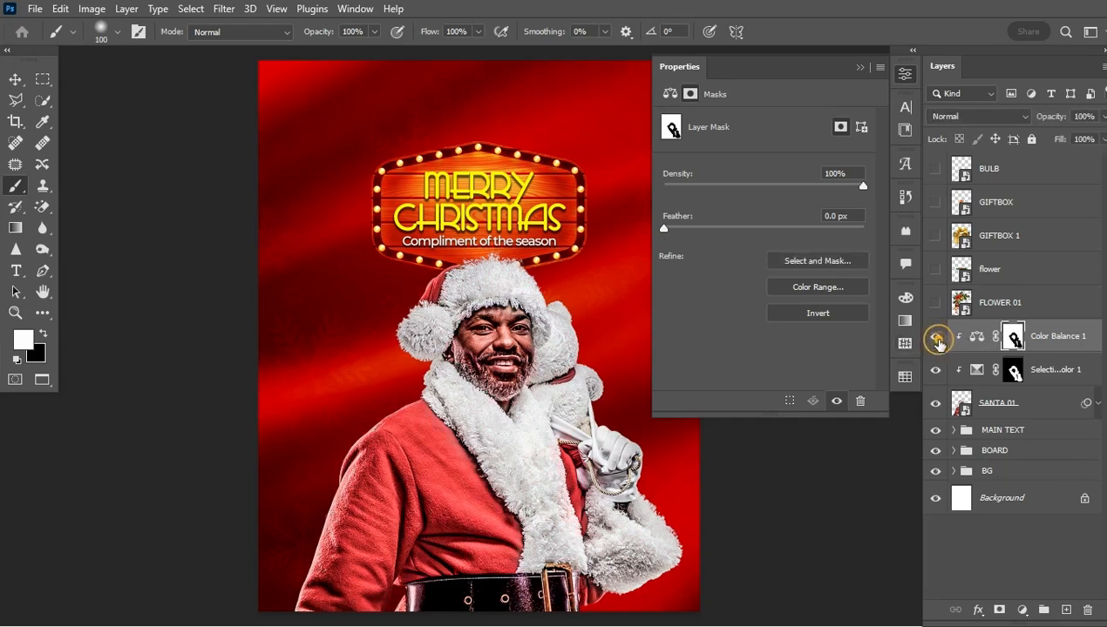
- Paint black on the Color Balance 1 mask over Santa's face and the belt buckle area to remove the red tint there
left_click(1005, 333)
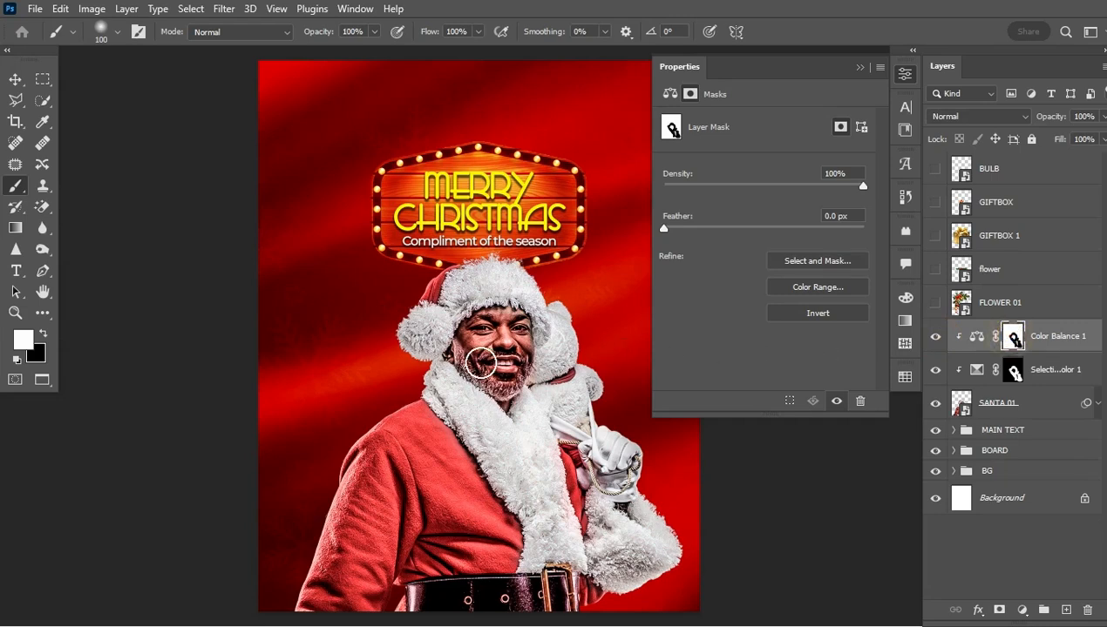
left_click(43, 334)
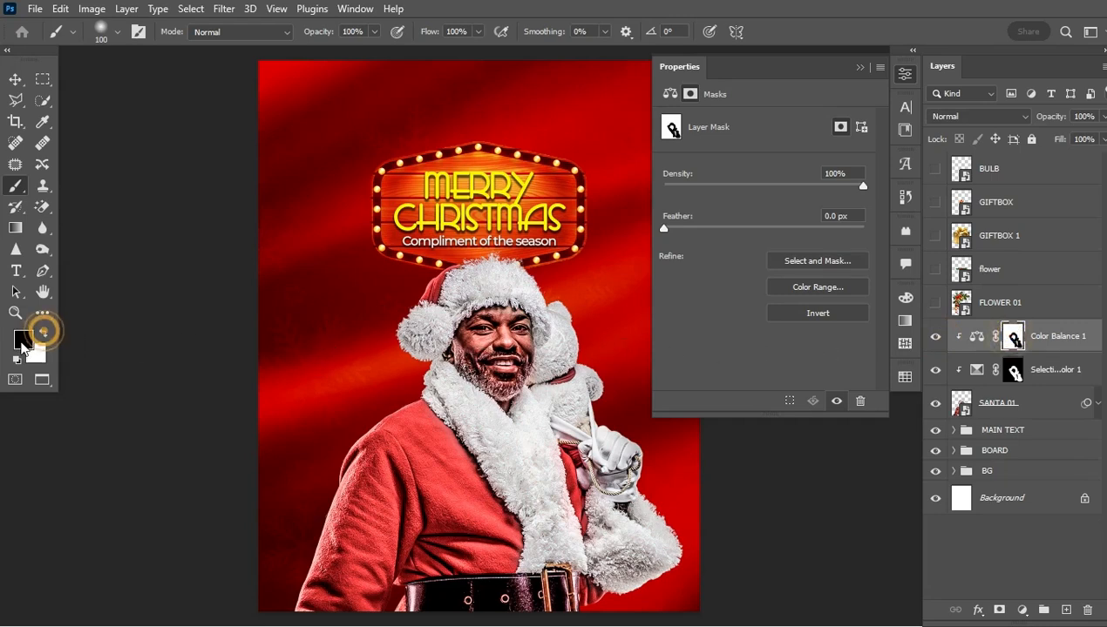
mouse_move(486, 336)
left_mouse_down()
mouse_move(518, 317)
mouse_move(520, 335)
mouse_move(524, 318)
mouse_move(519, 365)
mouse_move(472, 352)
mouse_move(463, 328)
mouse_move(459, 359)
mouse_move(479, 368)
mouse_move(524, 340)
mouse_move(503, 317)
mouse_move(505, 411)
mouse_move(519, 333)
mouse_move(507, 303)
mouse_move(520, 366)
mouse_move(498, 390)
mouse_move(465, 335)
mouse_move(499, 365)
left_mouse_up()
mouse_move(561, 596)
left_mouse_down()
mouse_move(414, 602)
mouse_move(568, 590)
mouse_move(567, 617)
mouse_move(563, 602)
mouse_move(424, 599)
mouse_move(454, 613)
mouse_move(605, 602)
mouse_move(549, 601)
mouse_move(568, 590)
mouse_move(550, 616)
left_mouse_up()
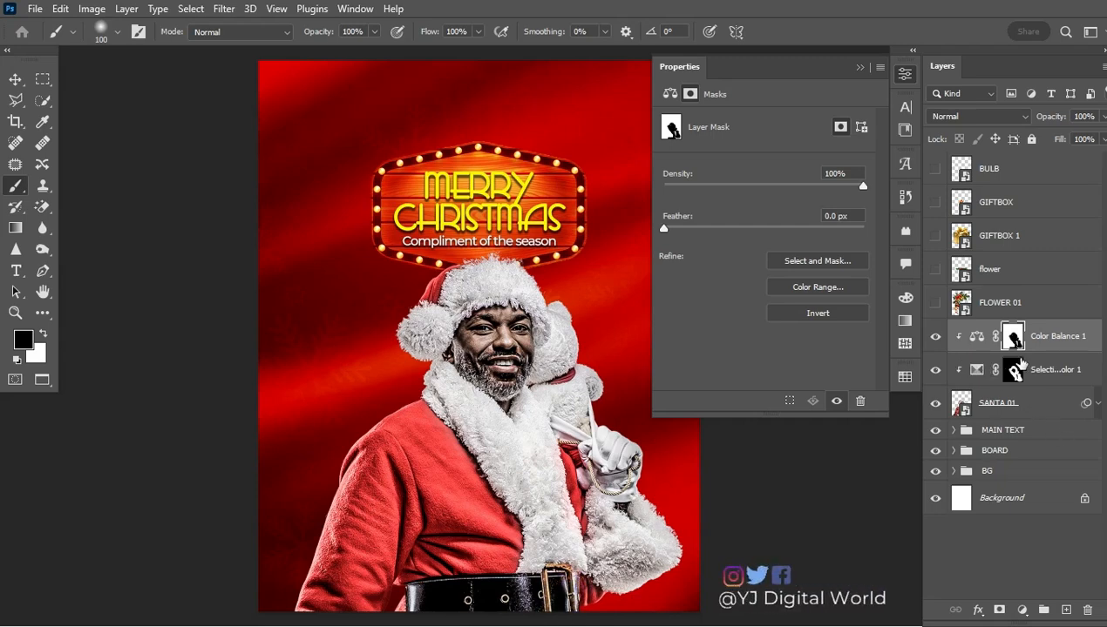
- Duplicate the Color Balance 1 layer and clip the copy to SANTA 01
left_click(977, 336)
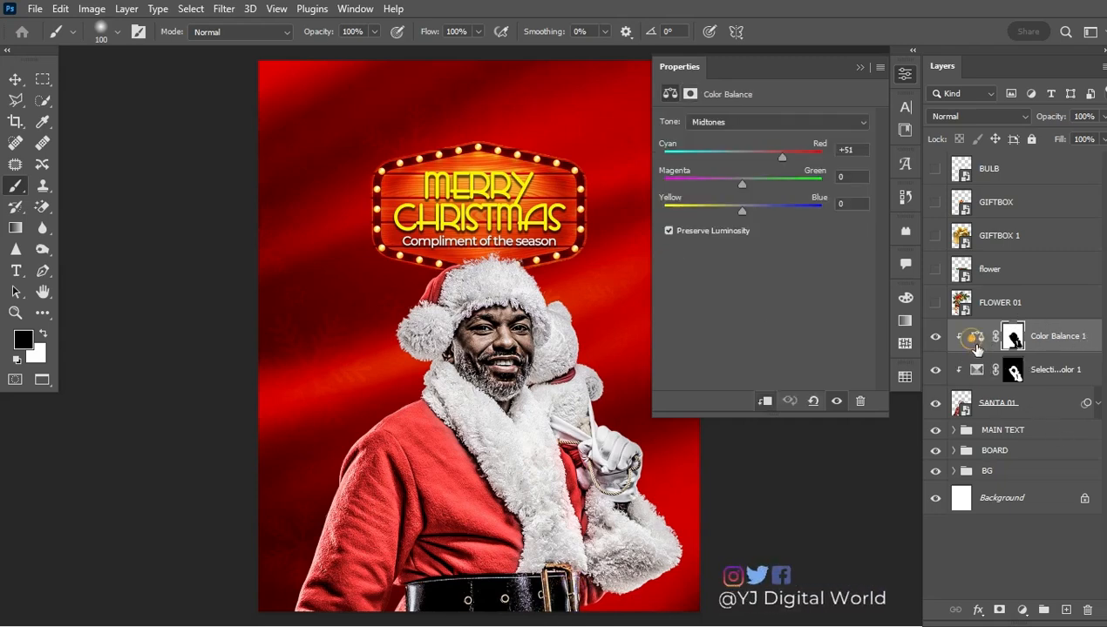
key("ctrl+j")
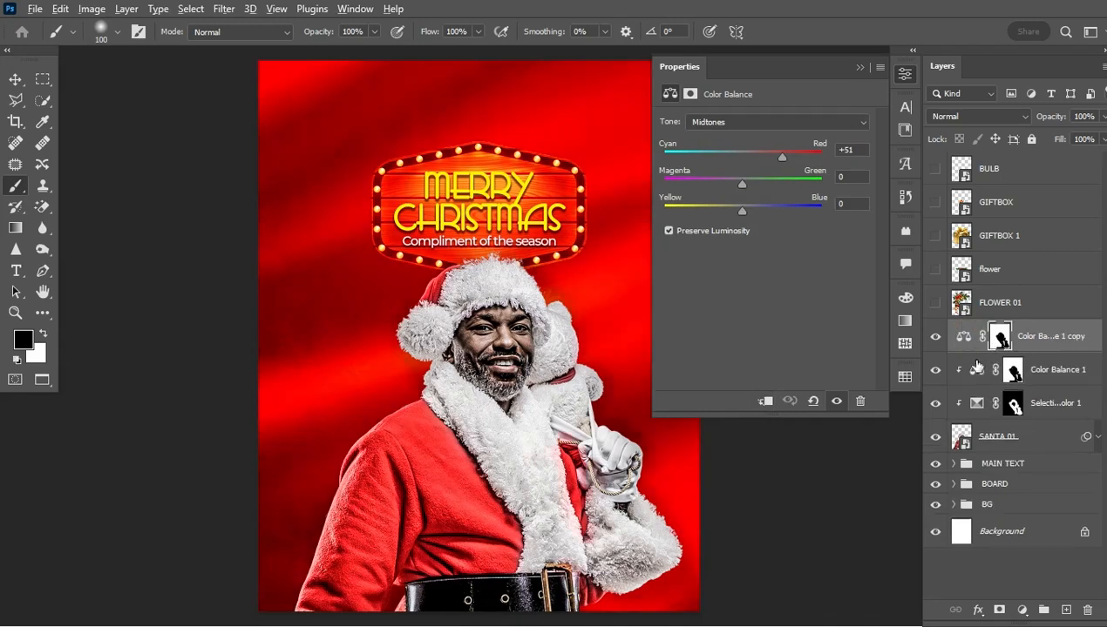
left_click(977, 348, "alt")
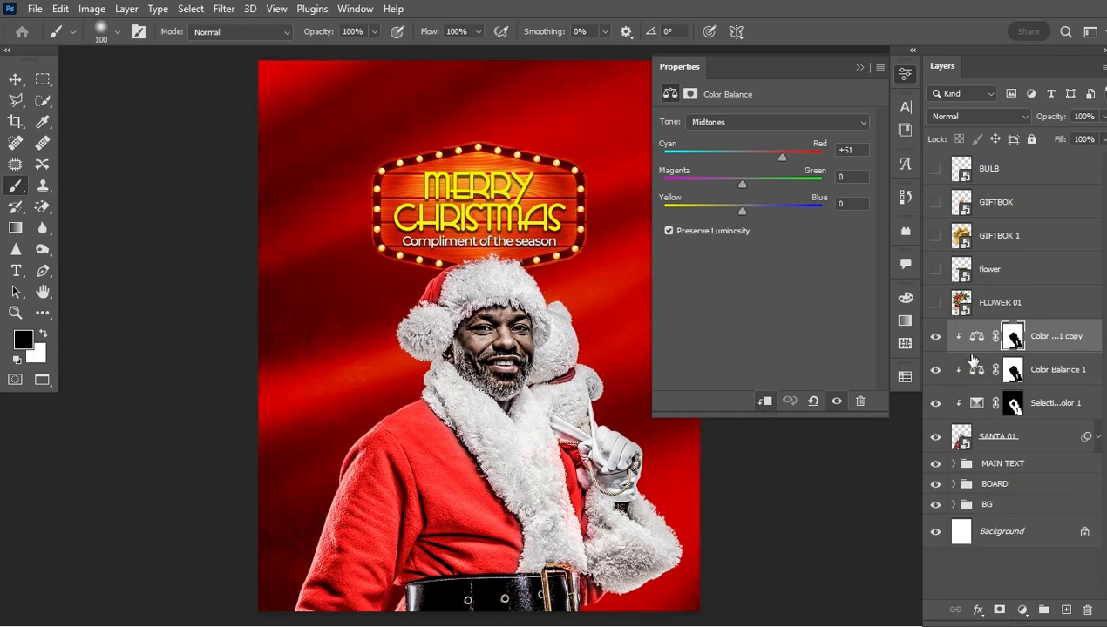
- Fill the copied Color Balance layer's mask with white, invert it to solid black, and reduce the brush size to 80 px
left_click(1013, 340)
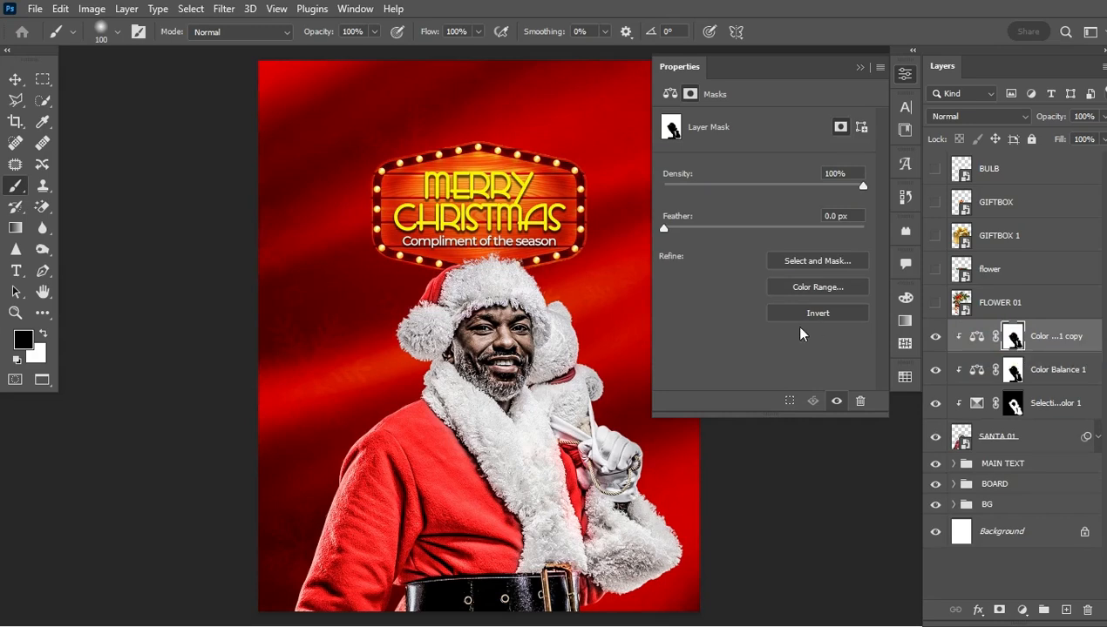
left_click(43, 332)
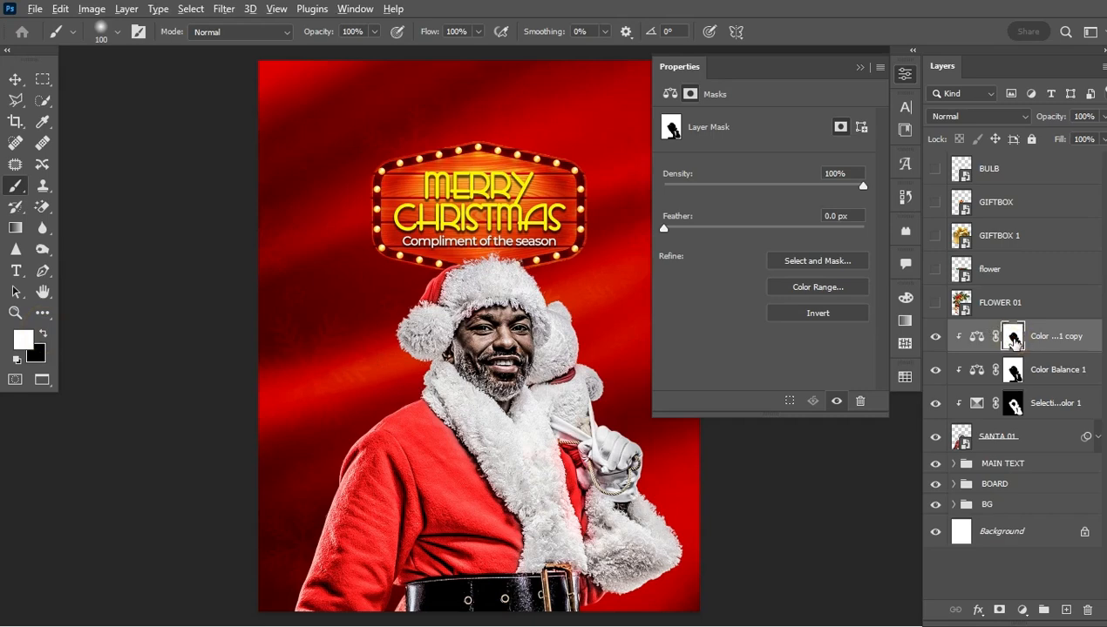
key("alt+BackSpace")
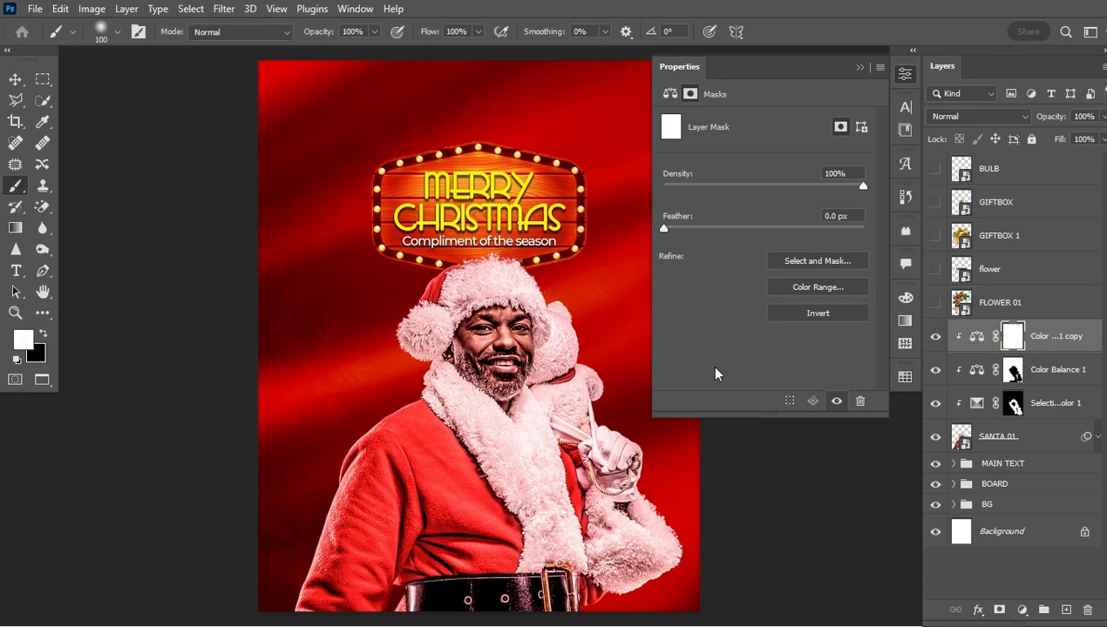
key("bracketleft")
key("bracketleft")
key("bracketleft")
key("bracketleft")
key("x")
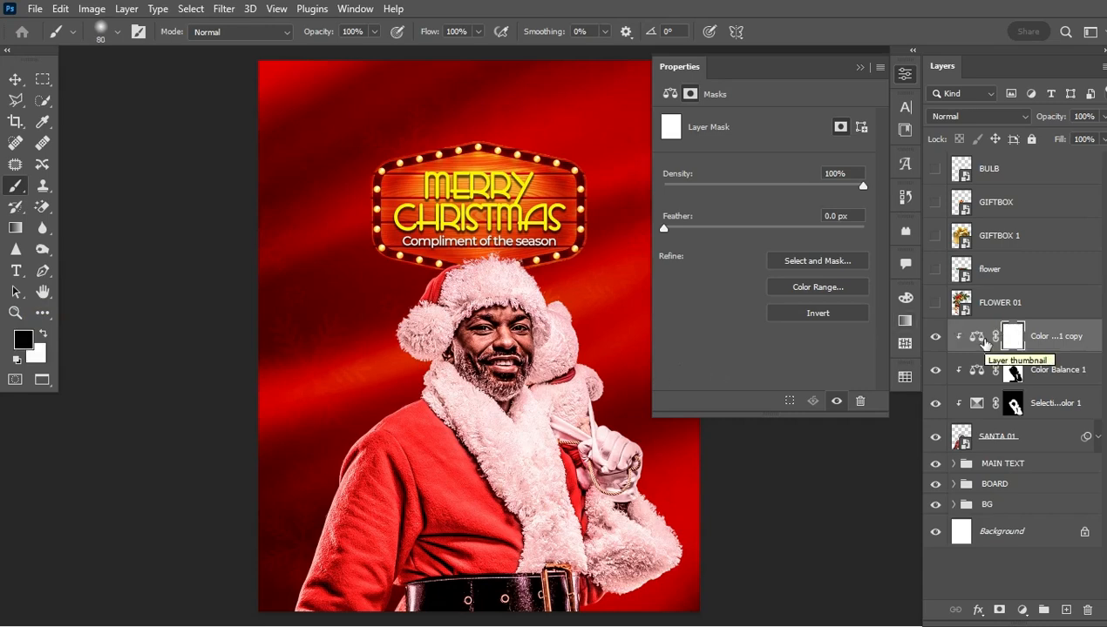
key("ctrl+i")
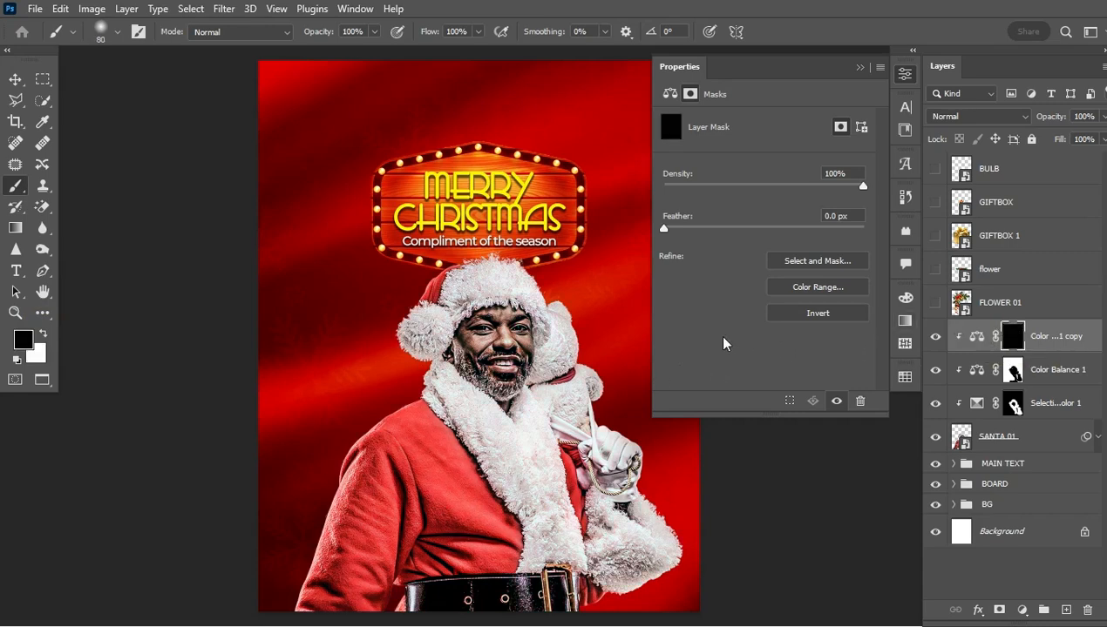
- Paint white on the Color Balance copy's mask over Santa's face, reducing the brush size to 35 px
left_click(43, 332)
mouse_move(464, 347)
left_mouse_down()
mouse_move(518, 326)
mouse_move(518, 360)
mouse_move(519, 341)
mouse_move(459, 355)
mouse_move(501, 381)
left_mouse_up()
key("bracketleft")
key("bracketleft")
key("bracketleft")
key("bracketleft")
key("bracketleft")
key("bracketleft")
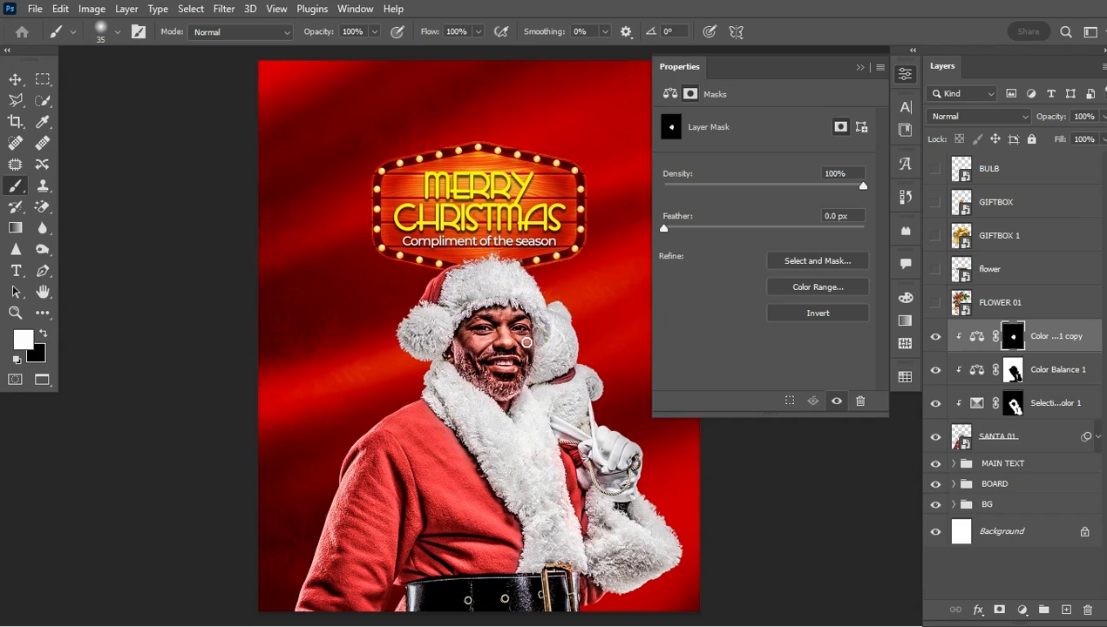
- Lower the Color Balance copy's opacity to 14%, compare the face with and without it, and close the adjustment settings
left_click(1083, 113)
key("BackSpace")
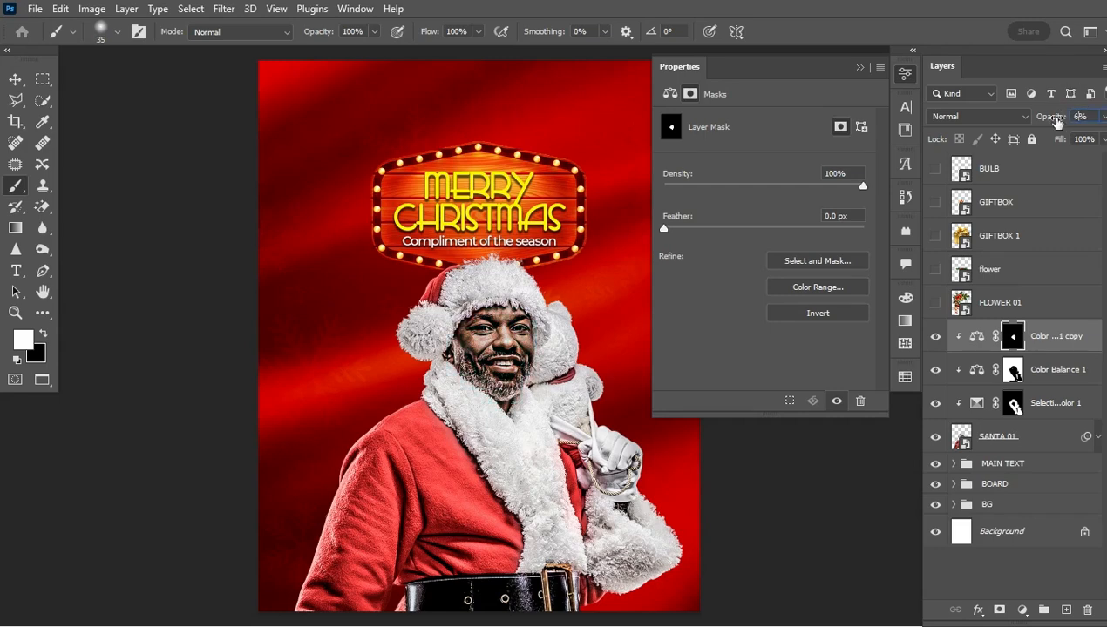
left_click_drag(1056, 122, 1053, 121)
left_click_drag(1054, 119, 1047, 122)
left_click(936, 339)
left_click(937, 339)
left_click(860, 67)
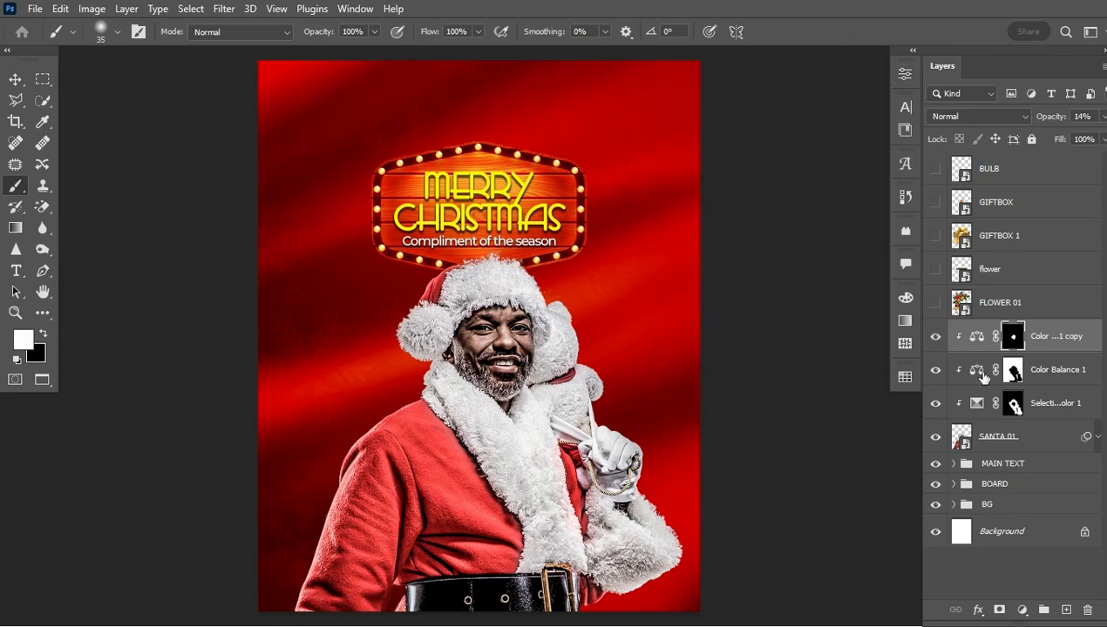
- Add a Curves adjustment clipped to SANTA 01 and shape an S-curve with points at input 157, output 176 and input 51, output 29
left_click(1025, 608)
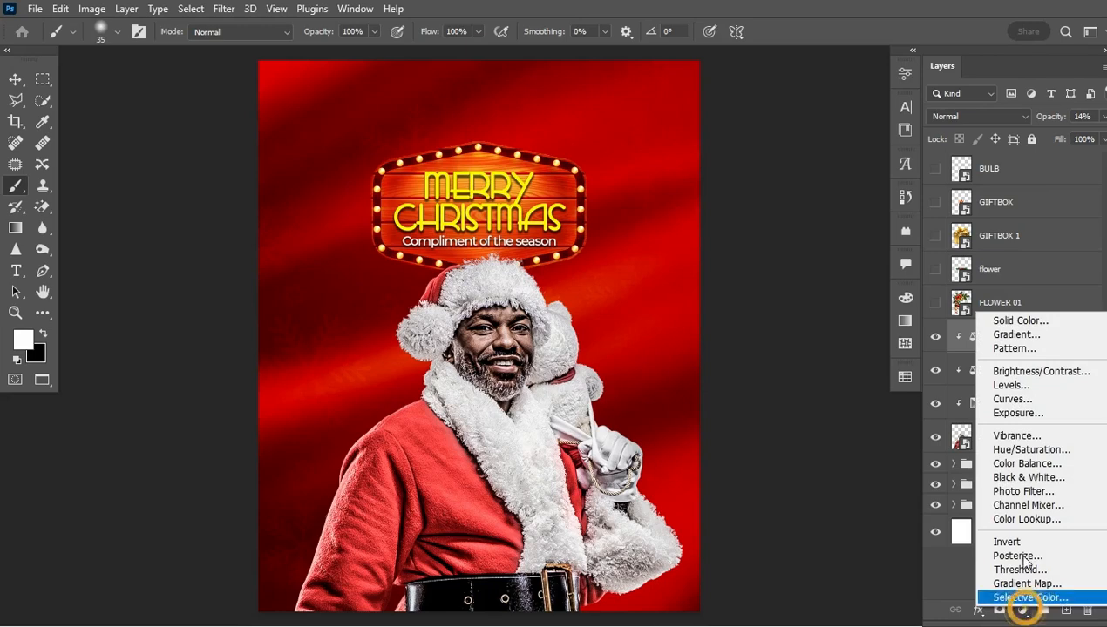
left_click(1011, 400)
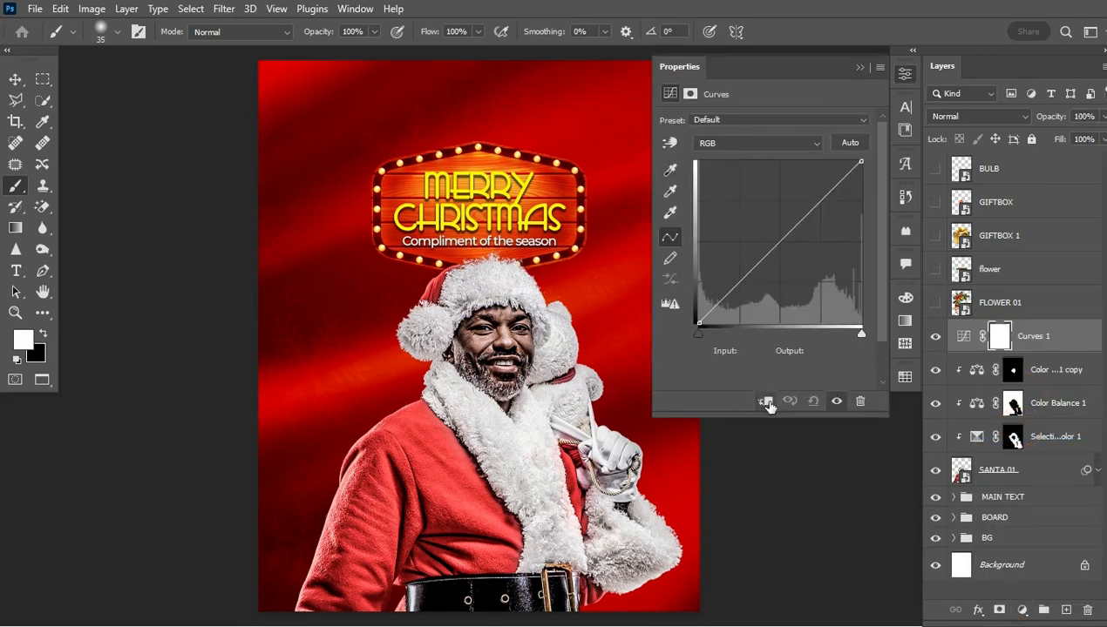
left_click(765, 402)
left_click_drag(817, 203, 798, 211)
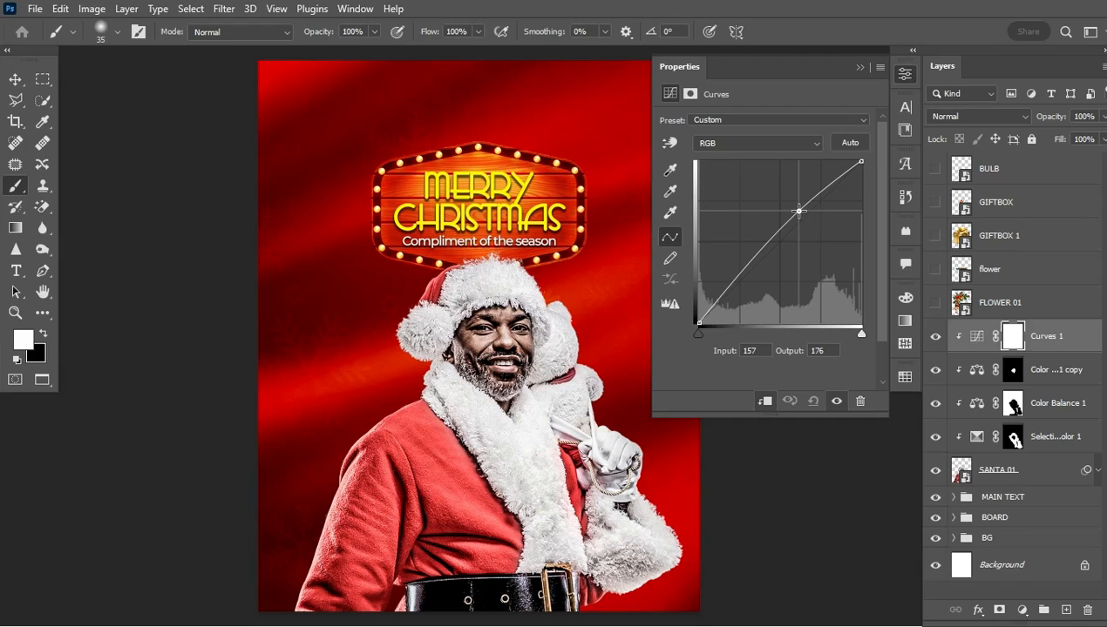
left_click_drag(732, 278, 730, 304)
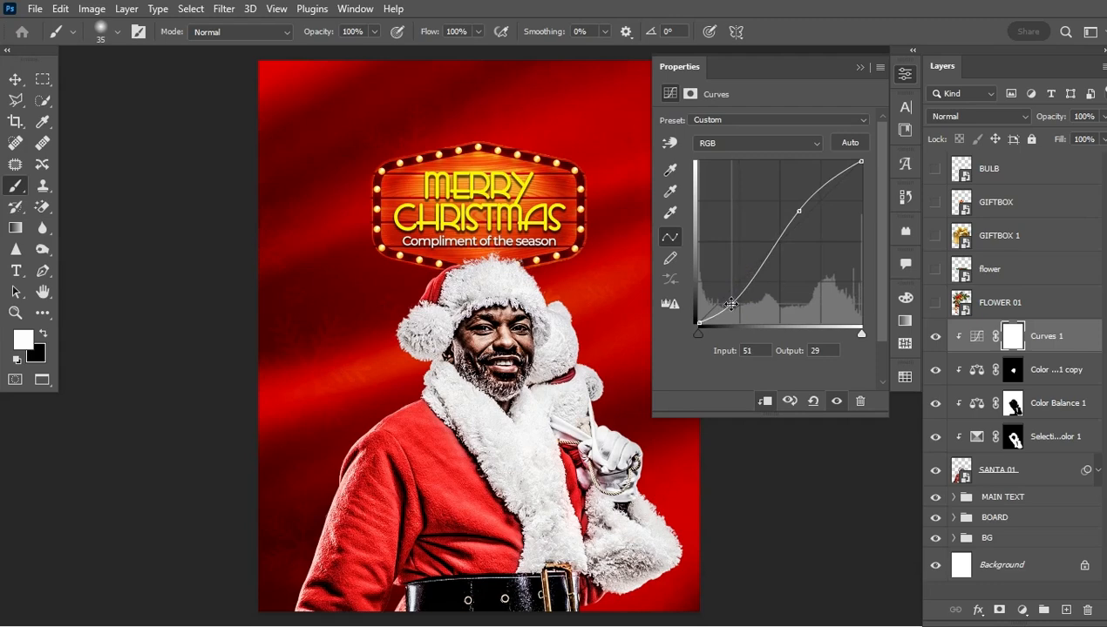
- Fine-tune the opacity of the Color Balance copy that tints Santa's face and close its settings
left_click(976, 370)
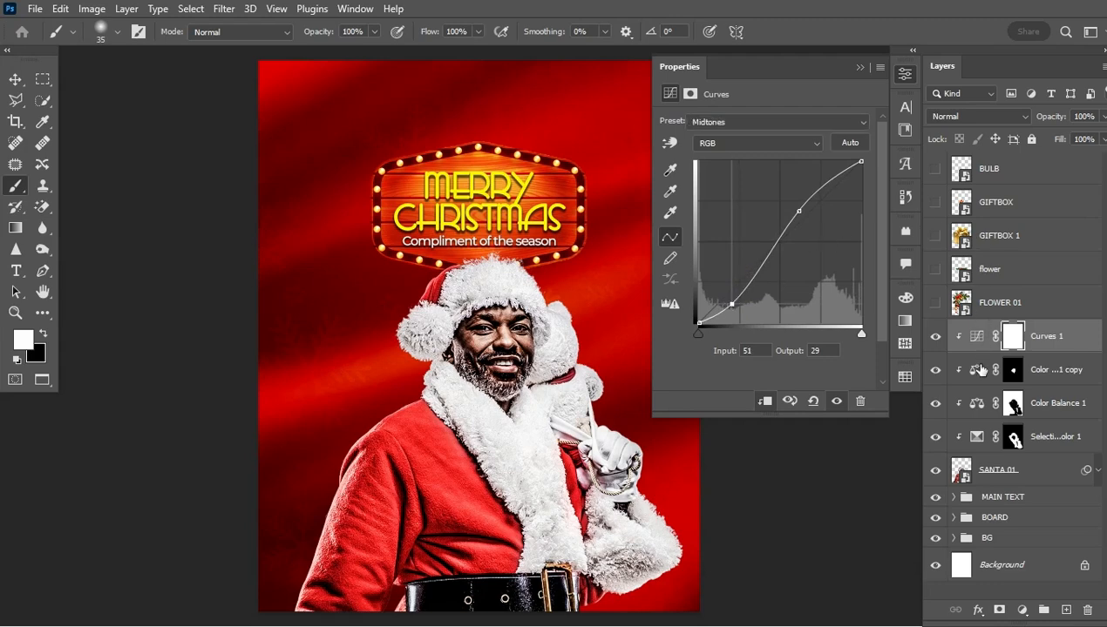
left_click_drag(1052, 118, 1054, 118)
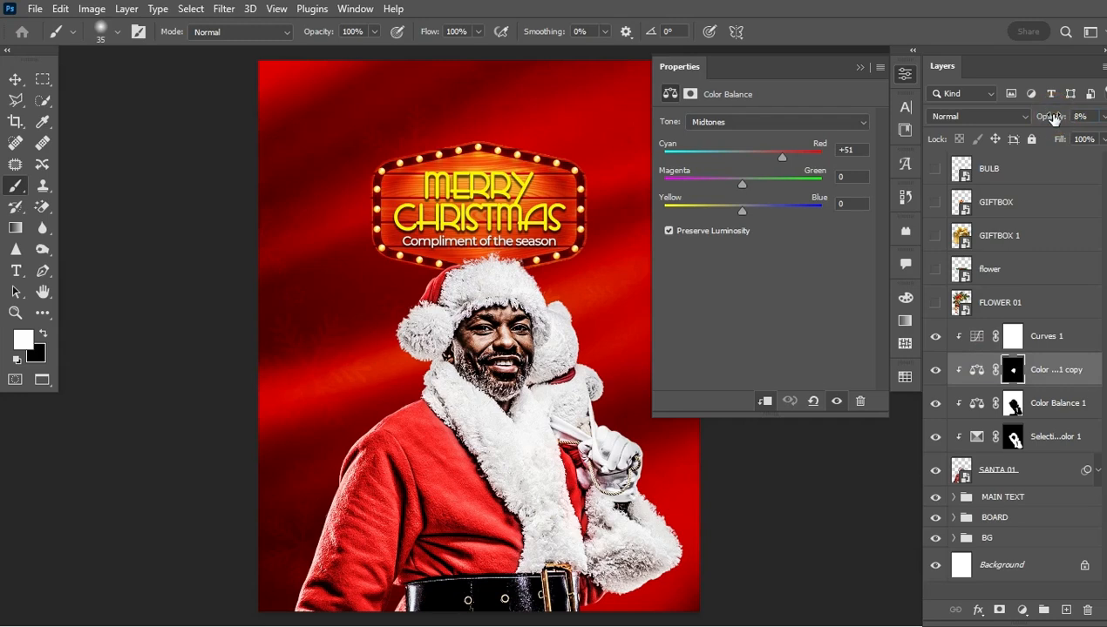
left_click_drag(1054, 118, 1056, 114)
left_click(861, 68)
- Start adding another adjustment layer directly above Curves 1
left_click(1079, 331)
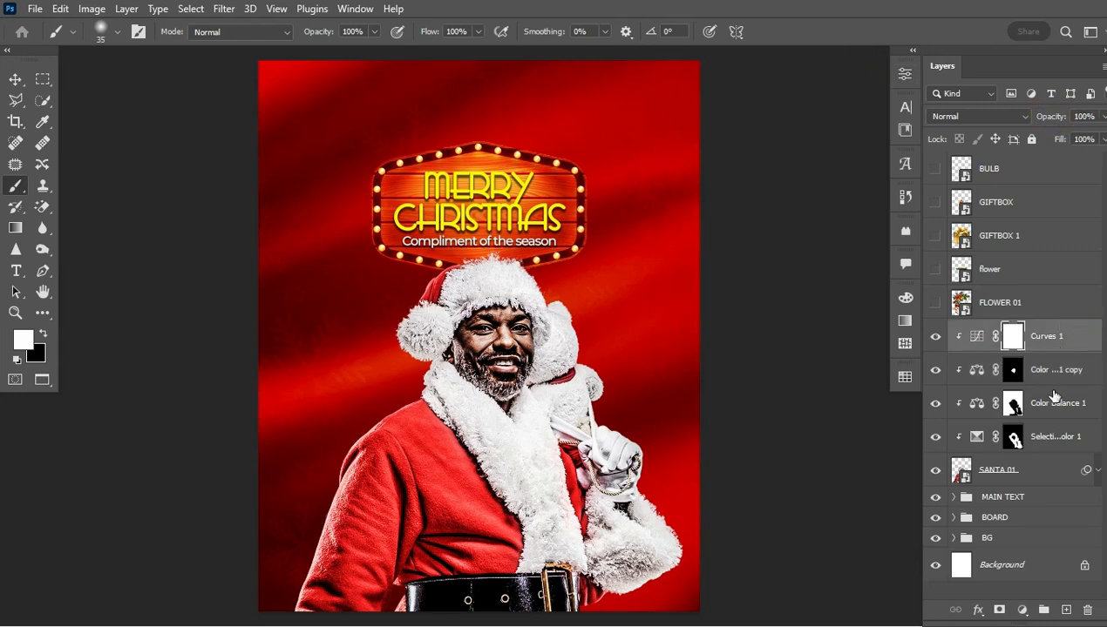
left_click(1022, 610)
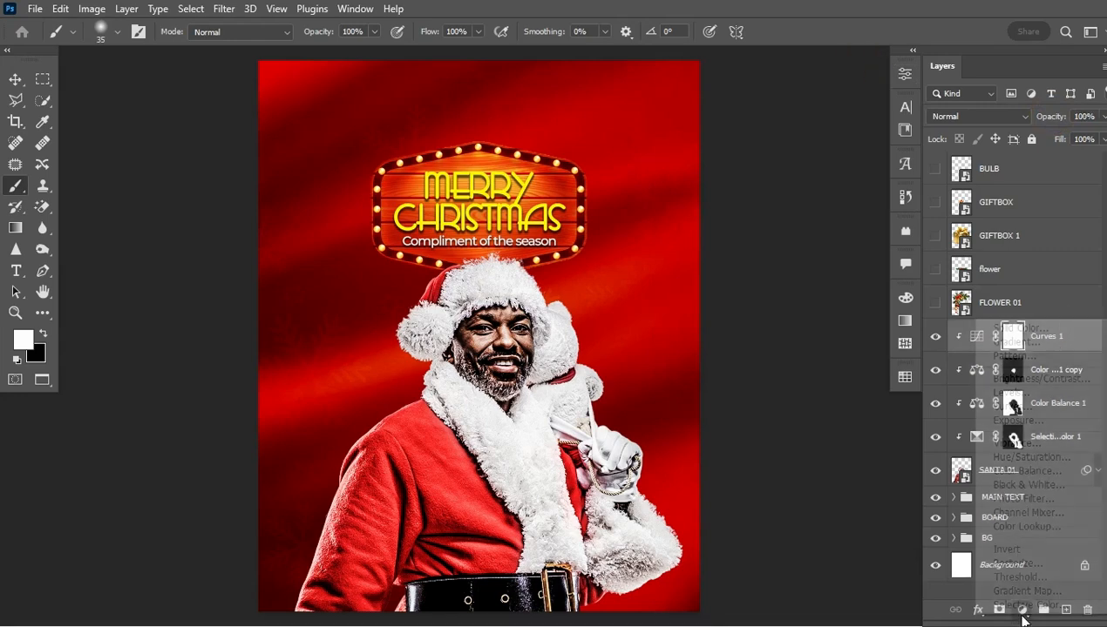
- Add a Hue/Saturation adjustment clipped to the Santa layer stack and set its saturation to +64
left_click(1036, 465)
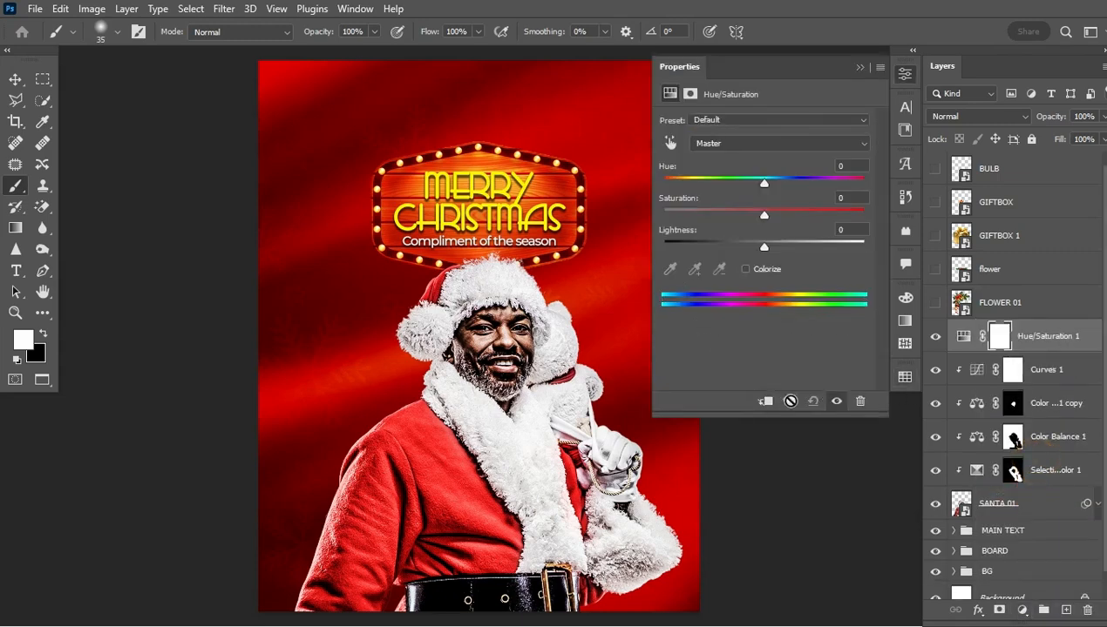
left_click(763, 403)
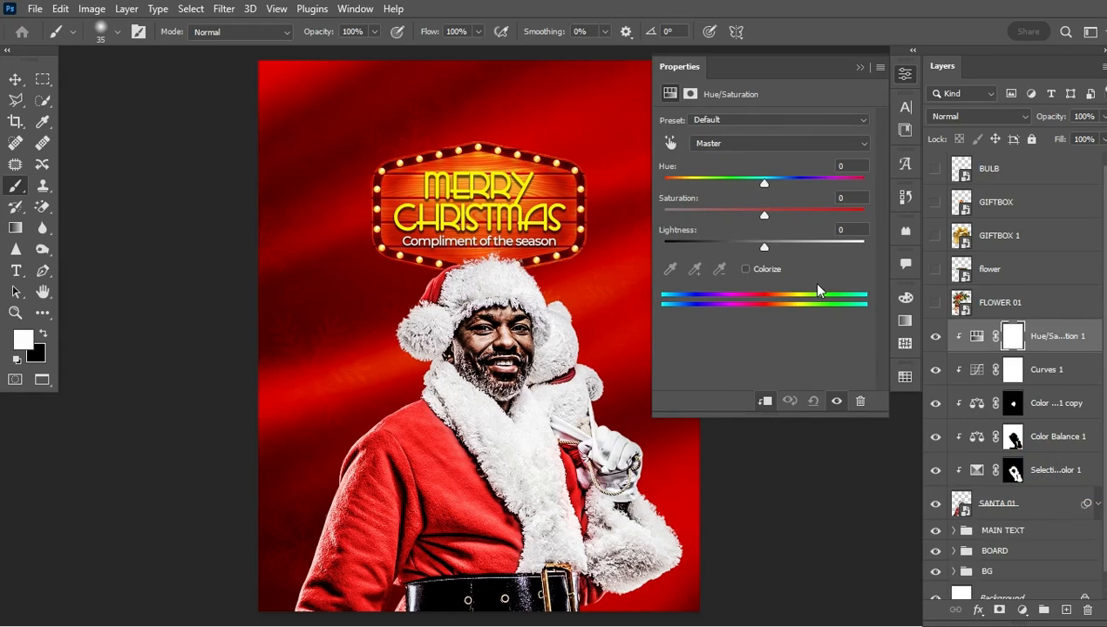
left_click_drag(761, 211, 809, 218)
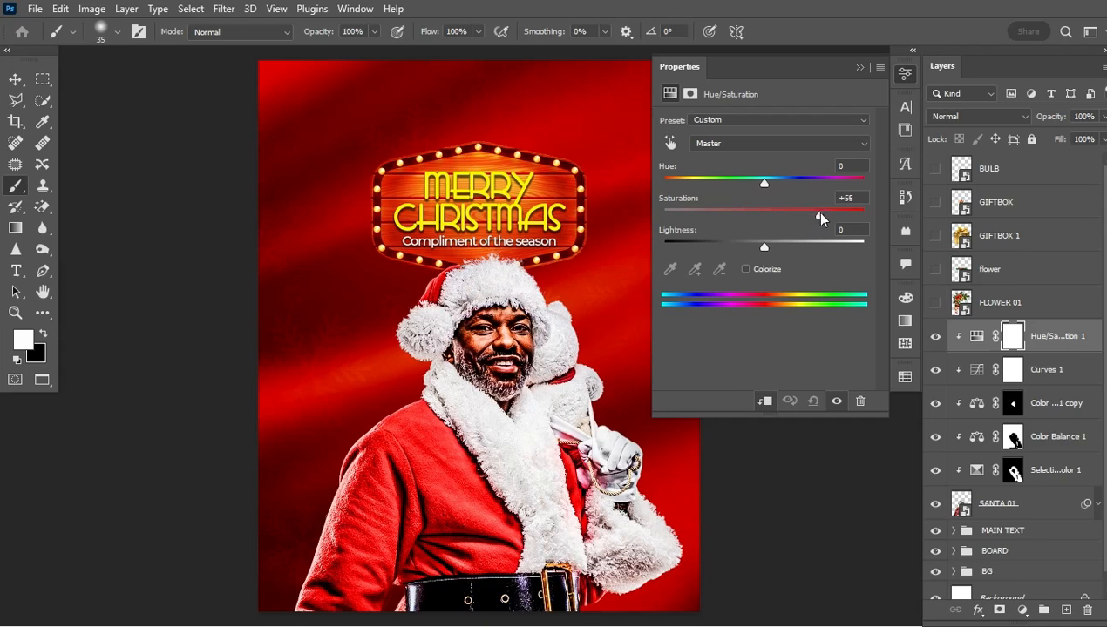
left_click_drag(825, 214, 829, 214)
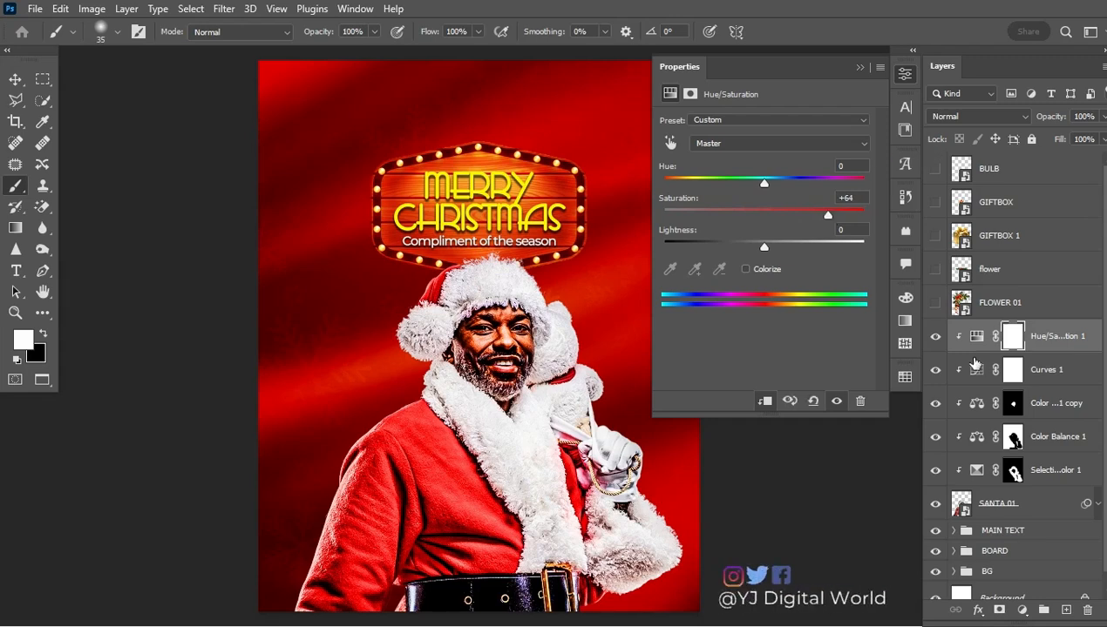
- Review the opacity of the Color Balance 1 copy layer and set the Hue/Saturation adjustment's saturation to +50
left_click(969, 400)
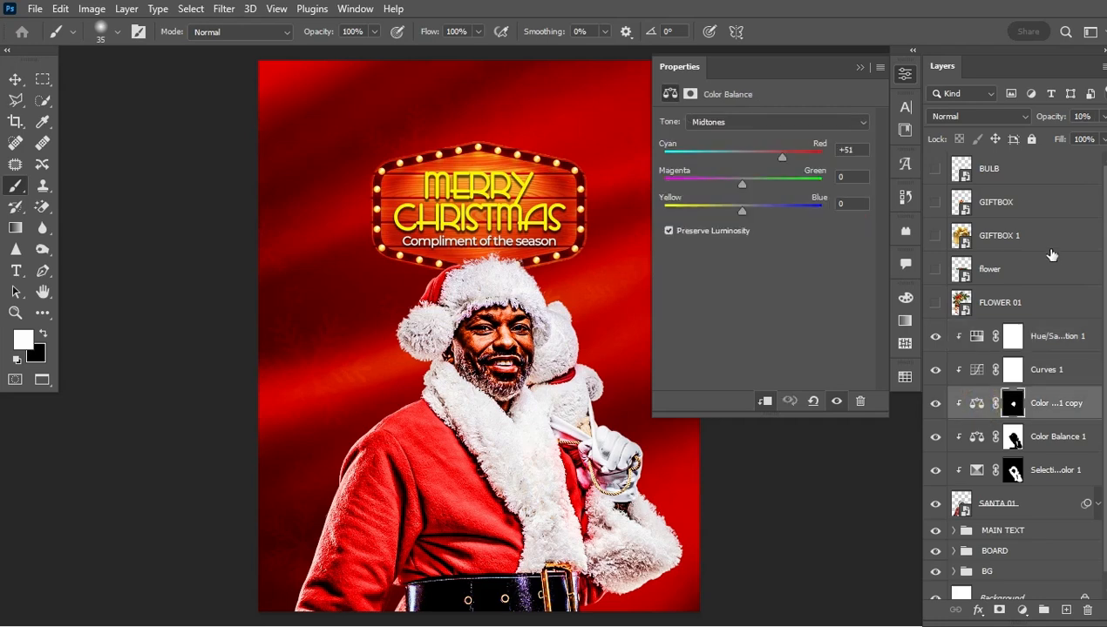
left_click_drag(1052, 116, 1051, 119)
left_click(977, 336)
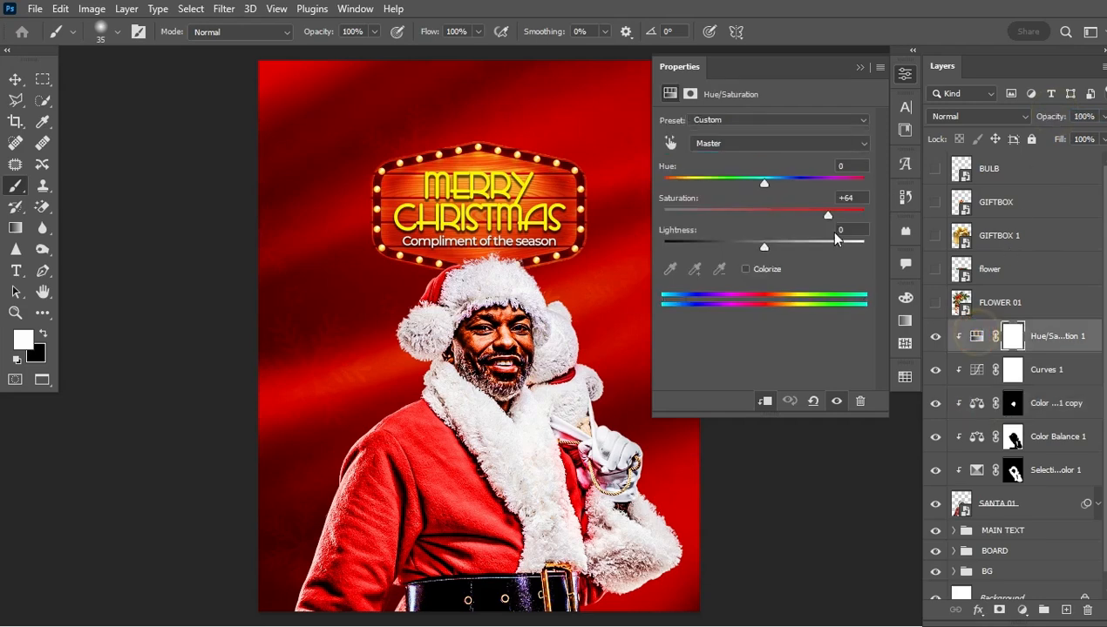
left_click_drag(816, 220, 814, 219)
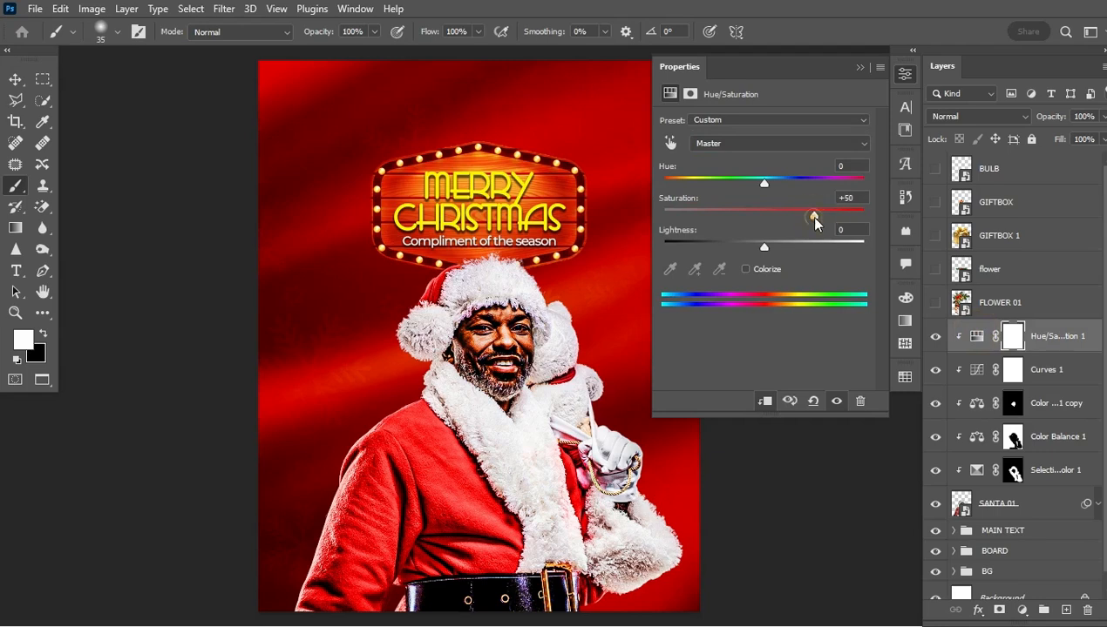
left_click(860, 68)
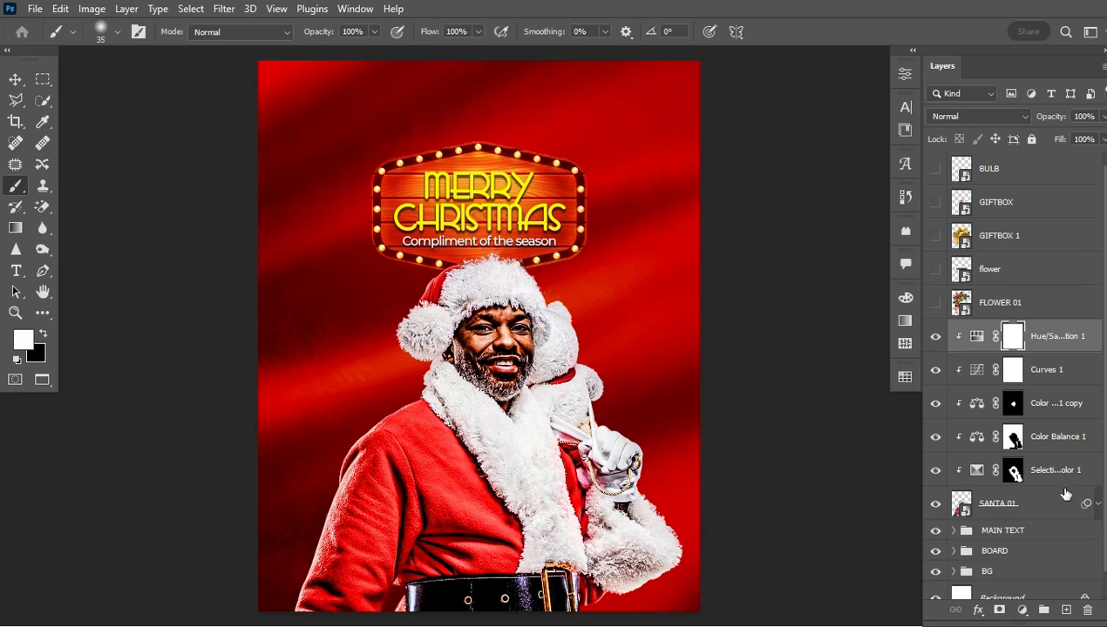
- Group the SANTA 01 layer with all its clipped adjustments and name the group SANTA
left_click(1080, 338)
left_click(1040, 506, "shift")
key("ctrl+g")
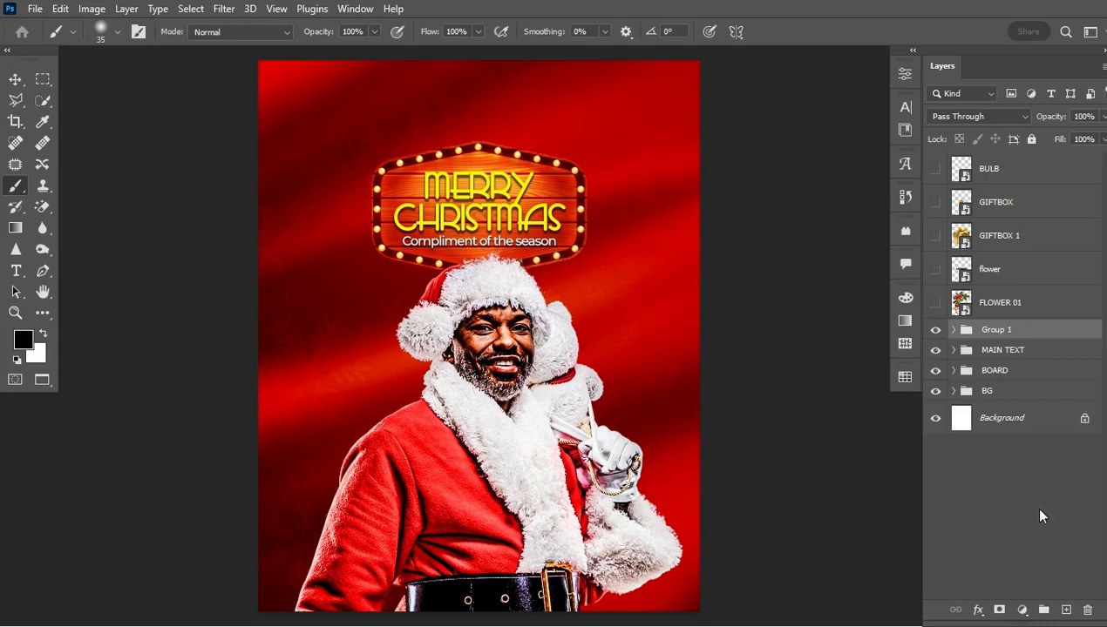
double_click(991, 330)
type("S")
key("Return")
- Add a layer mask to the SANTA group and choose the foreground-to-background preset from the Basics gradients for the Gradient tool
left_click(999, 609)
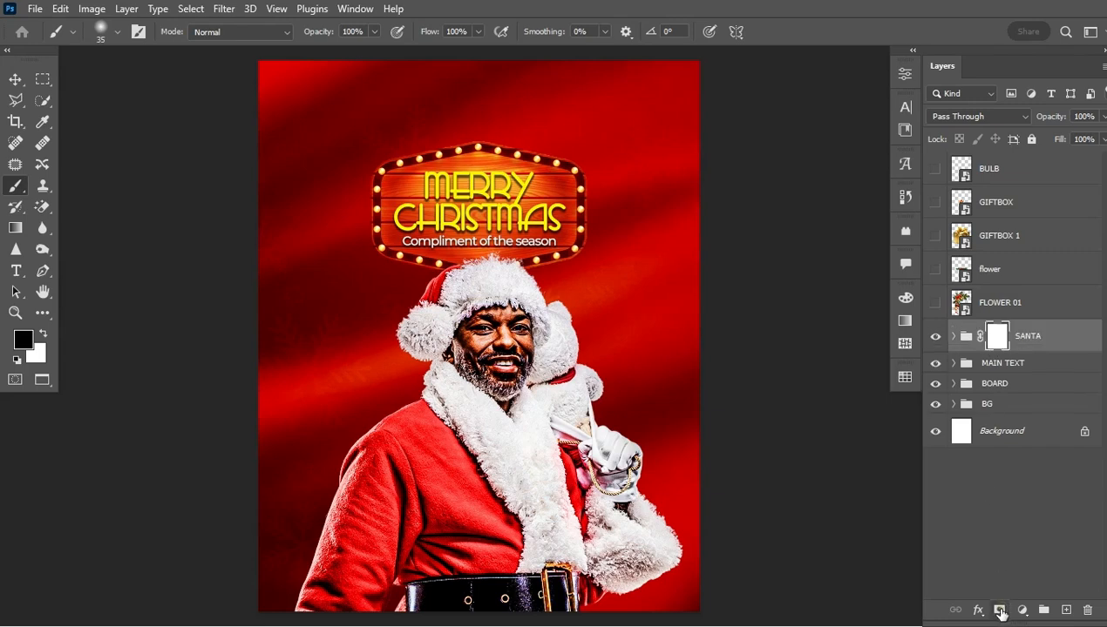
key("x")
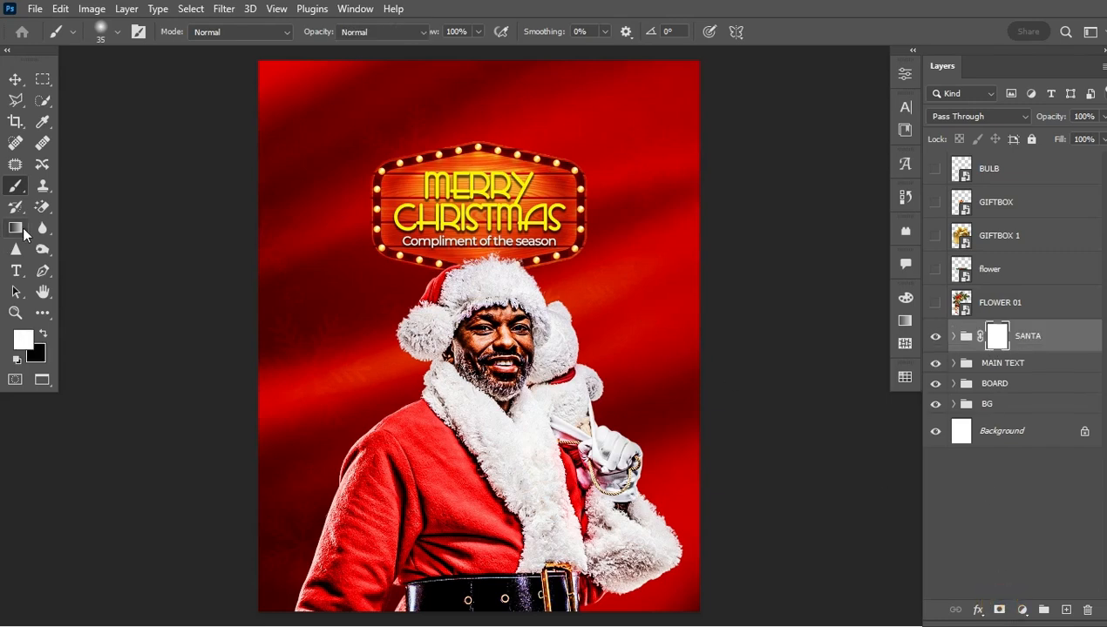
left_click(25, 231)
left_click(158, 32)
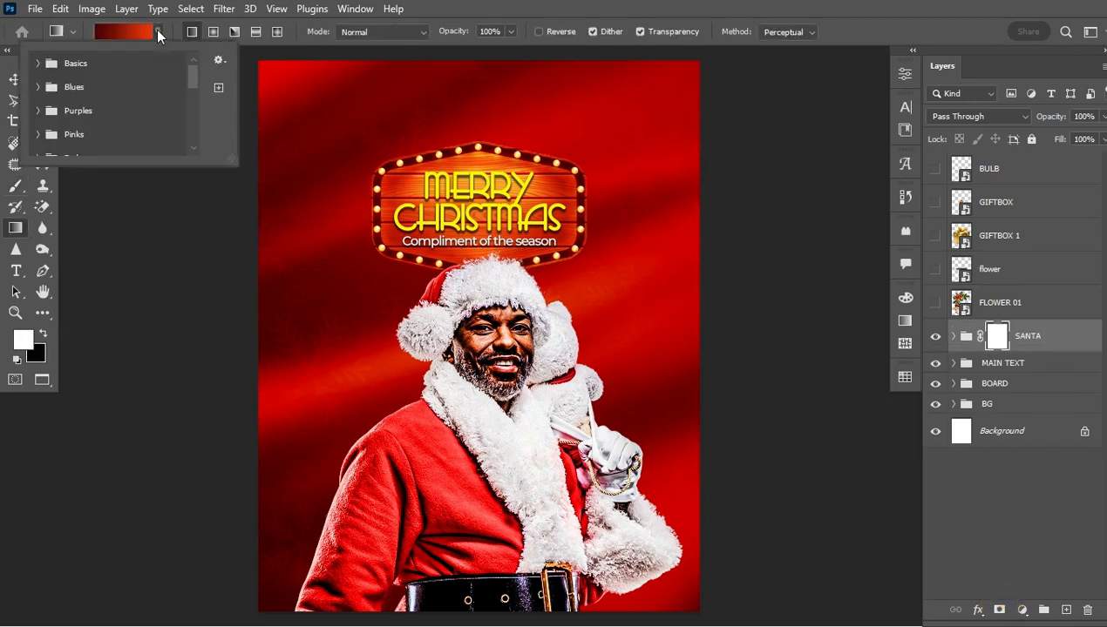
left_click(38, 63)
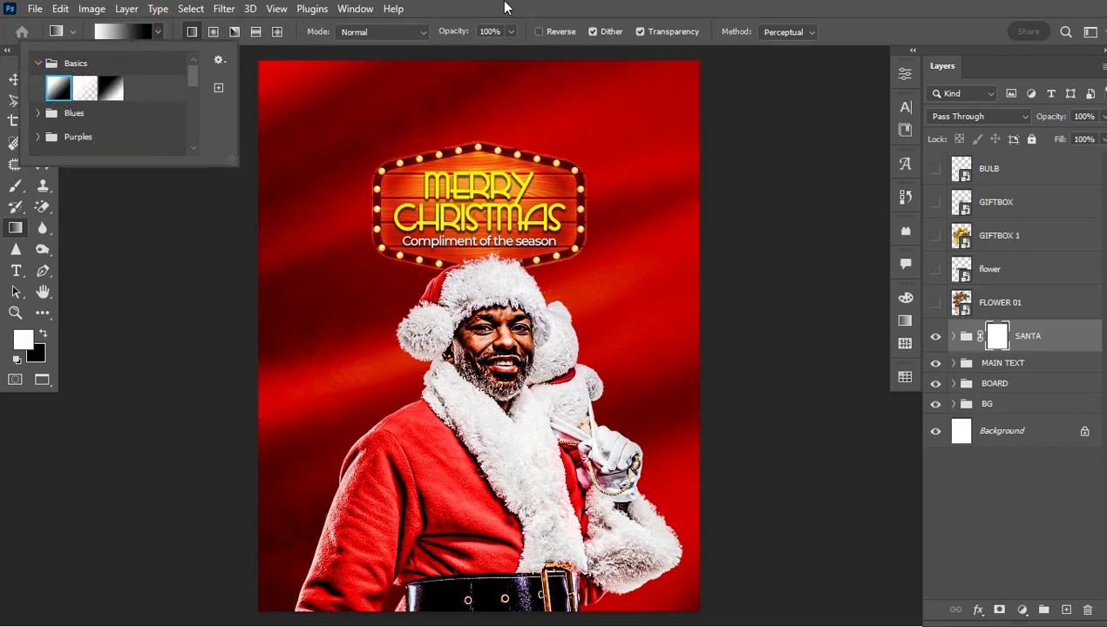
- Fade the lower part of the Santa figure by drawing a black-to-white linear gradient upward on the SANTA group's mask
left_click(993, 336)
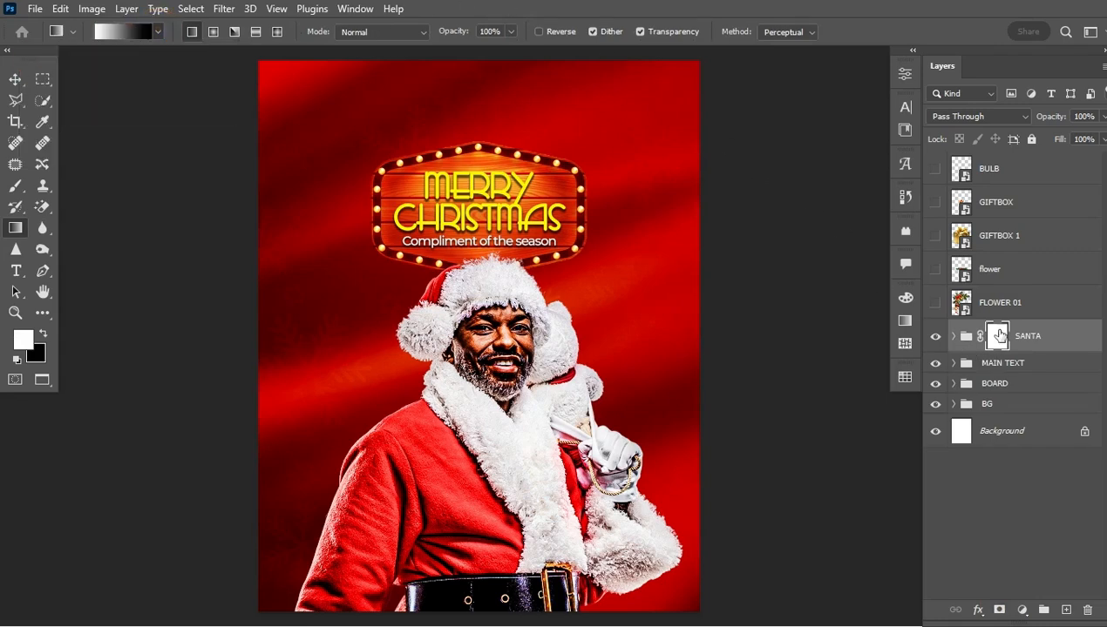
left_click(994, 340)
left_click(44, 331)
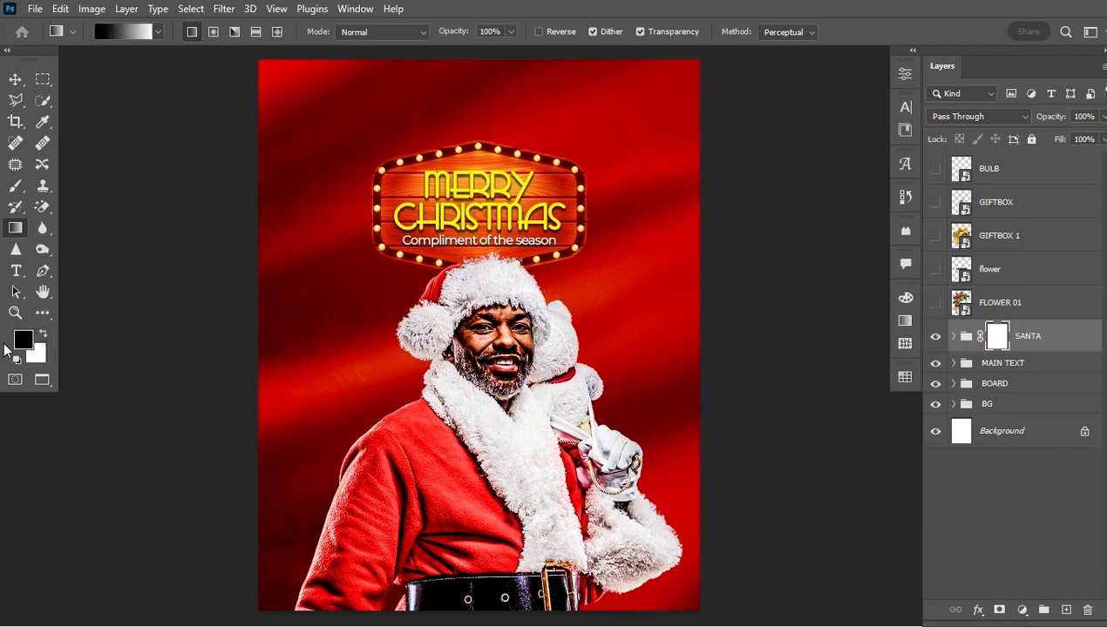
scroll(493, 555, "down", 2)
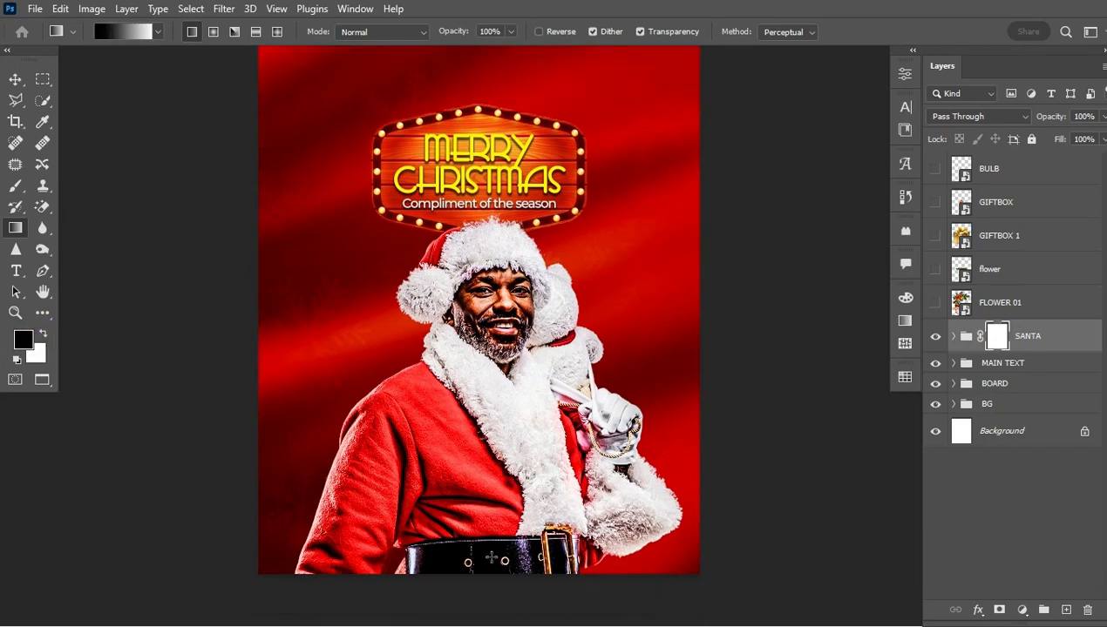
left_click_drag(491, 557, 490, 410)
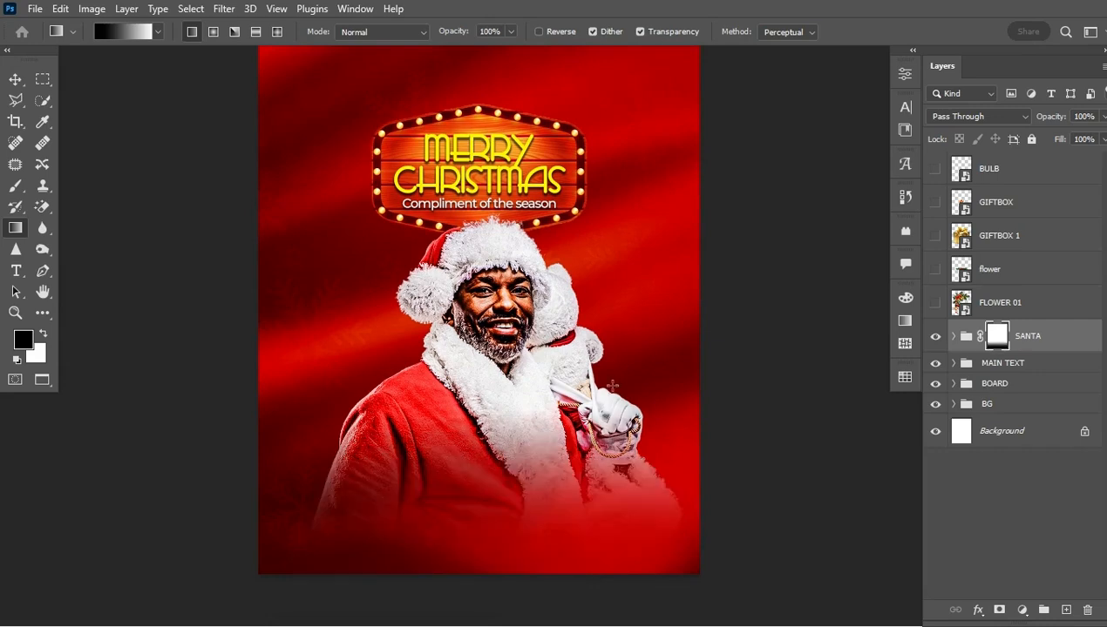
- Draw a rectangle about 525 by 86 px near the poster's lower edge, below the Santa, and fill it with white
scroll(605, 355, "up", 3)
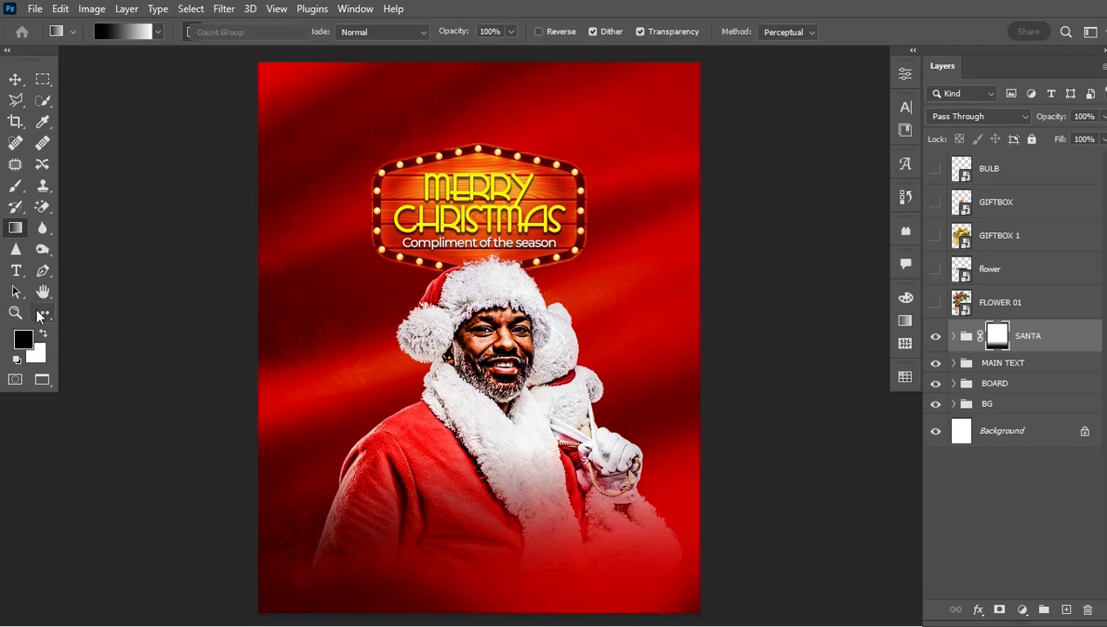
left_click(42, 312)
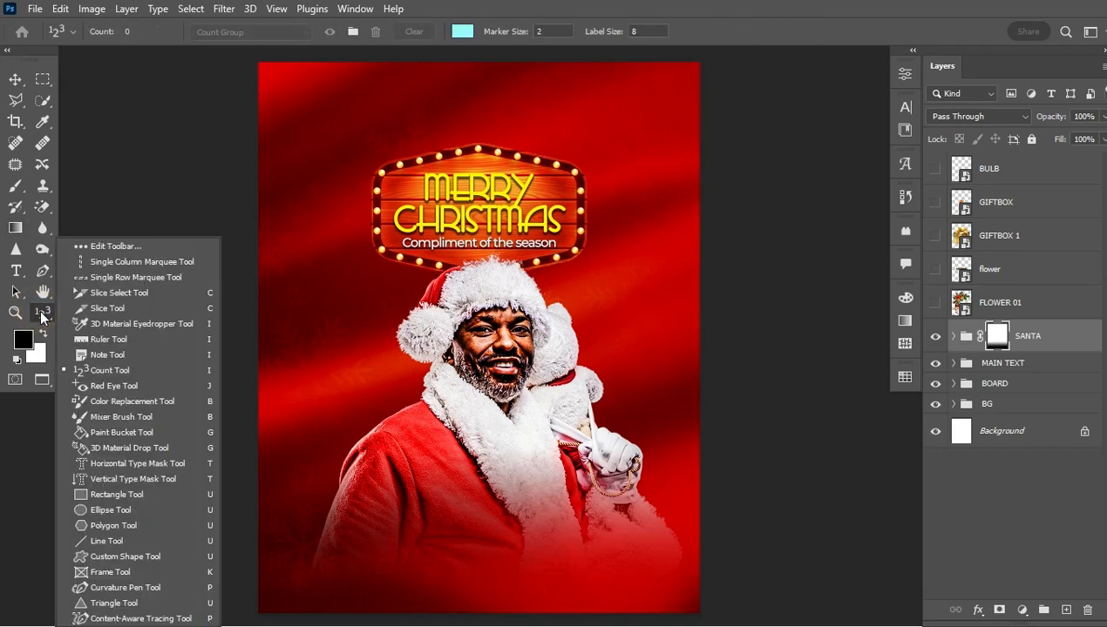
left_click(124, 498)
left_click_drag(375, 546, 589, 580)
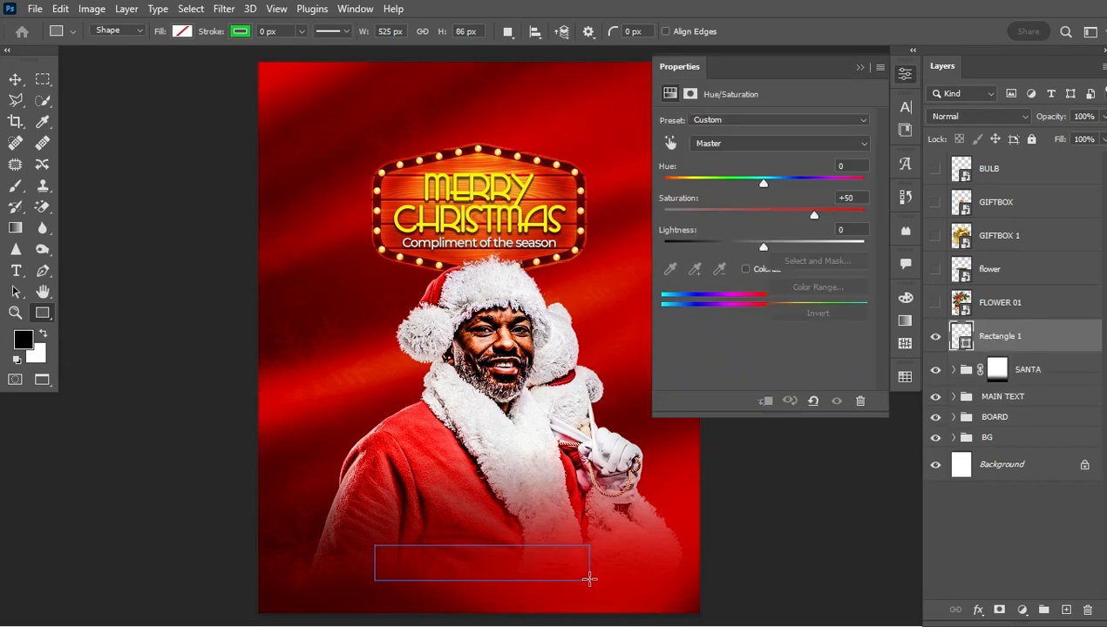
left_click(181, 31)
left_click(102, 119)
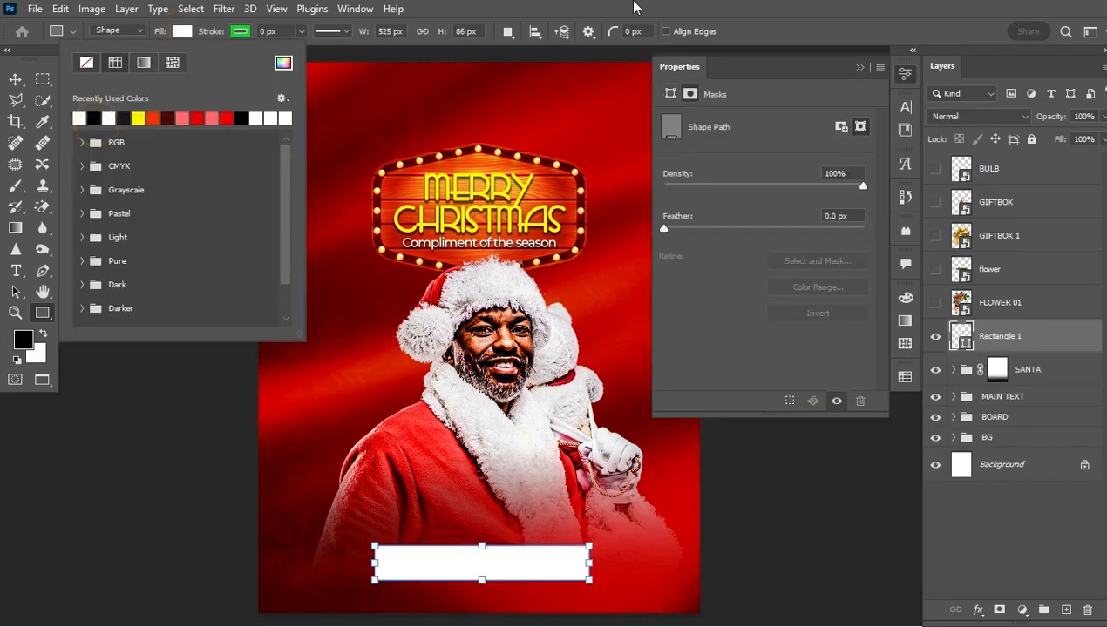
left_click(859, 68)
left_click(860, 68)
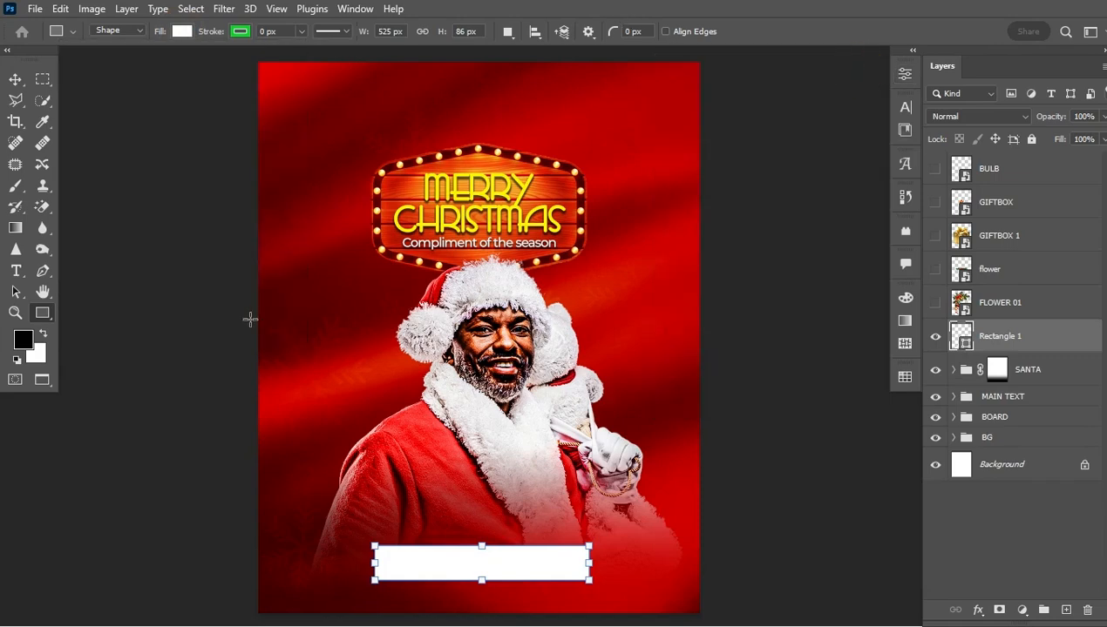
- Add the text line "With love from YJ Digital World" over the lower part of the Santa in Montserrat Medium, 12 pt
left_click(16, 271)
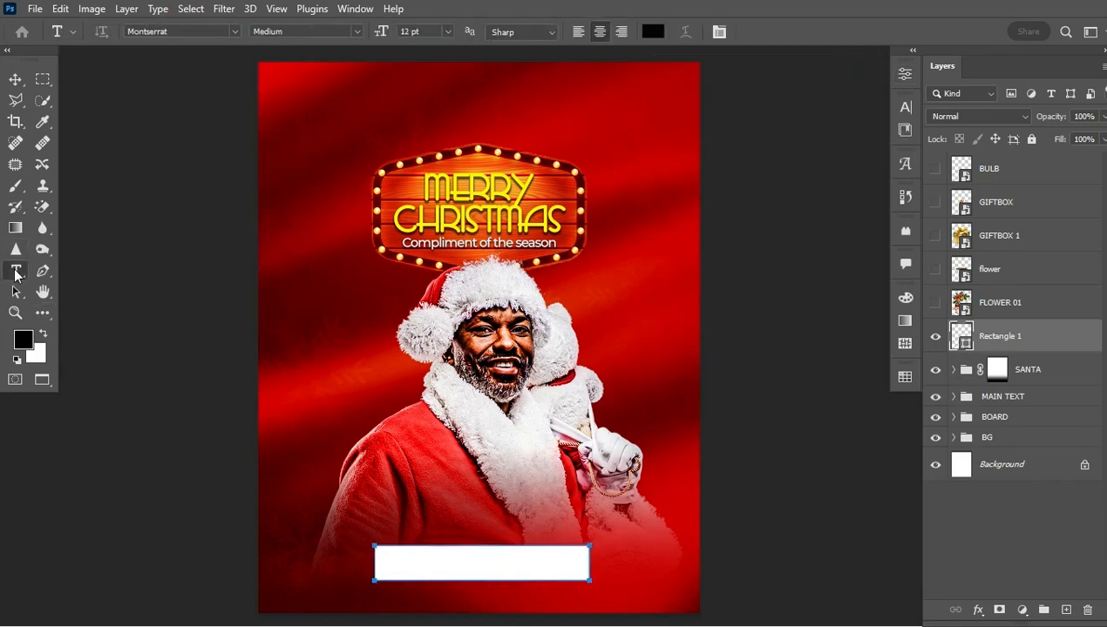
left_click(408, 473)
type("WITH")
key("BackSpace")
key("BackSpace")
key("BackSpace")
type("ith")
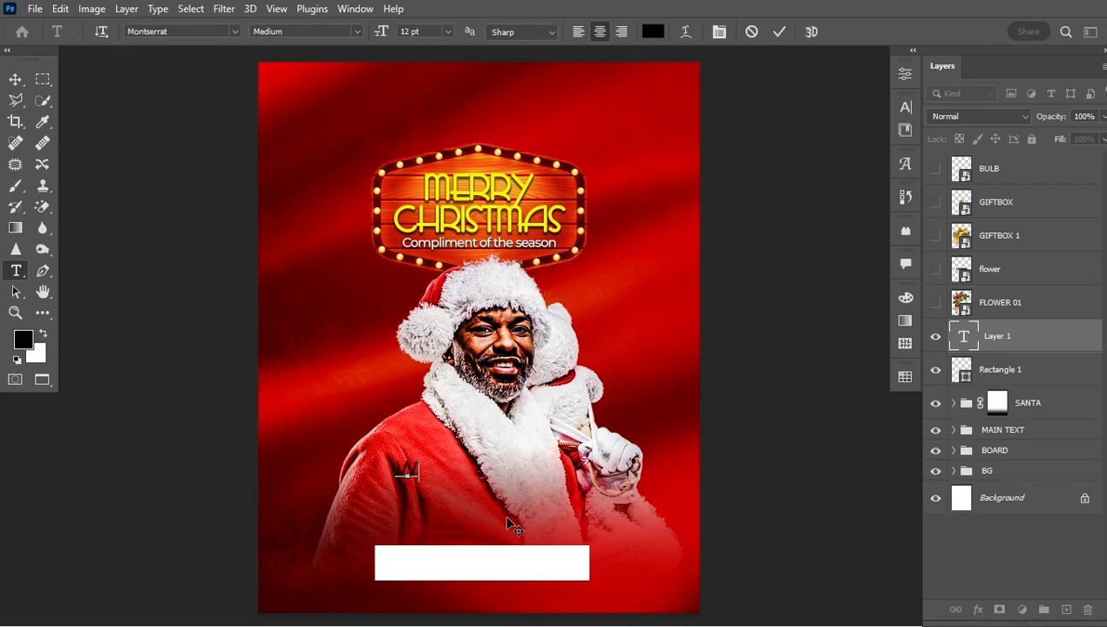
type(" lo")
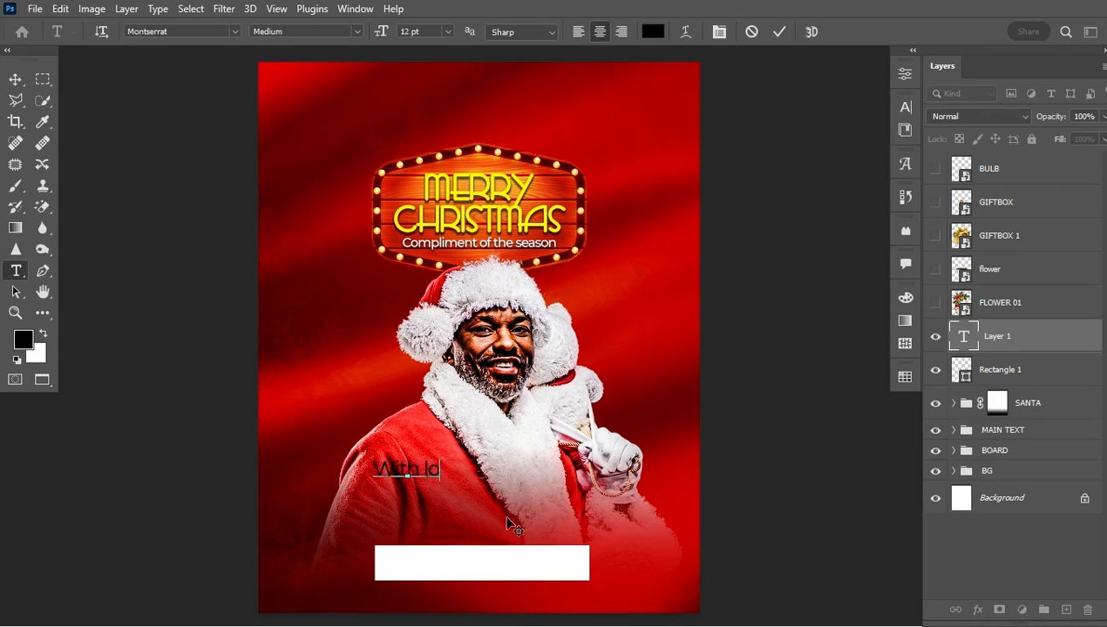
type("ve from ")
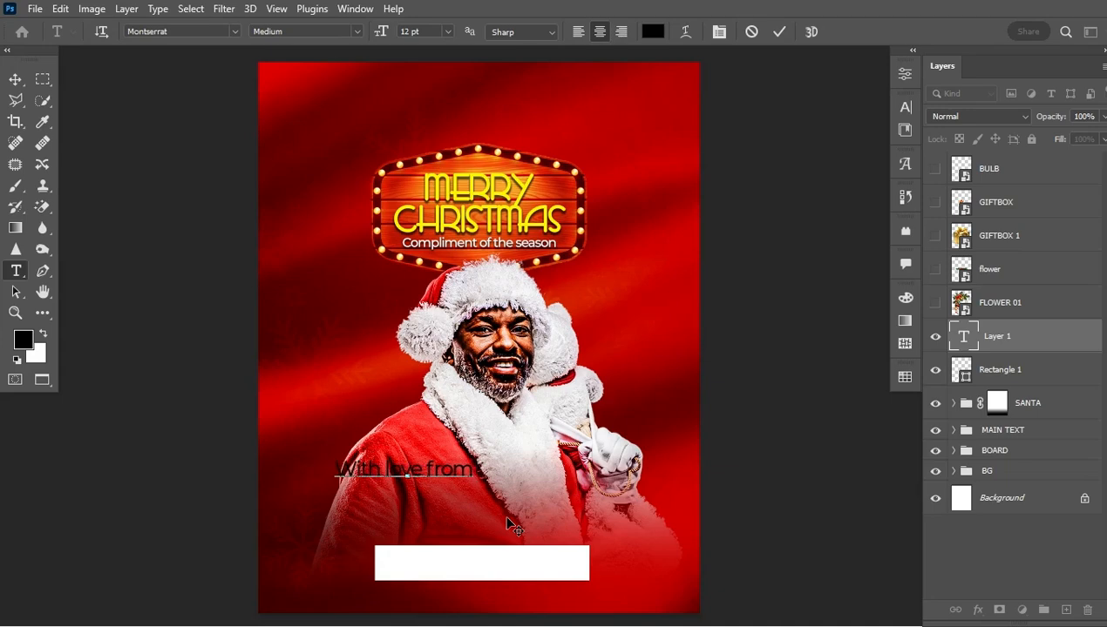
type("YJ D")
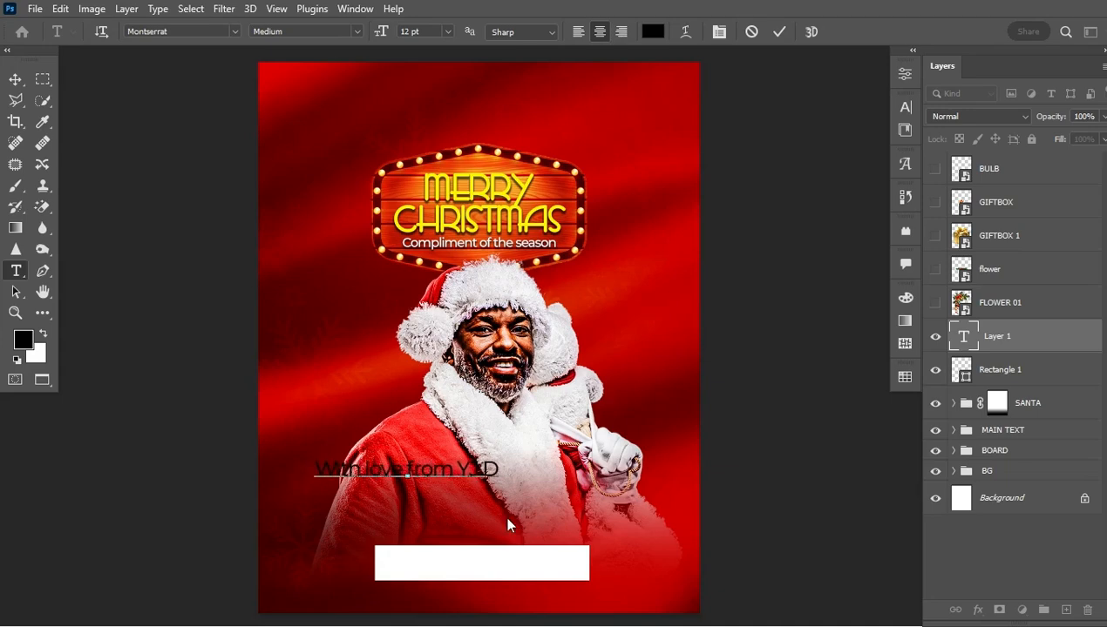
type("igi")
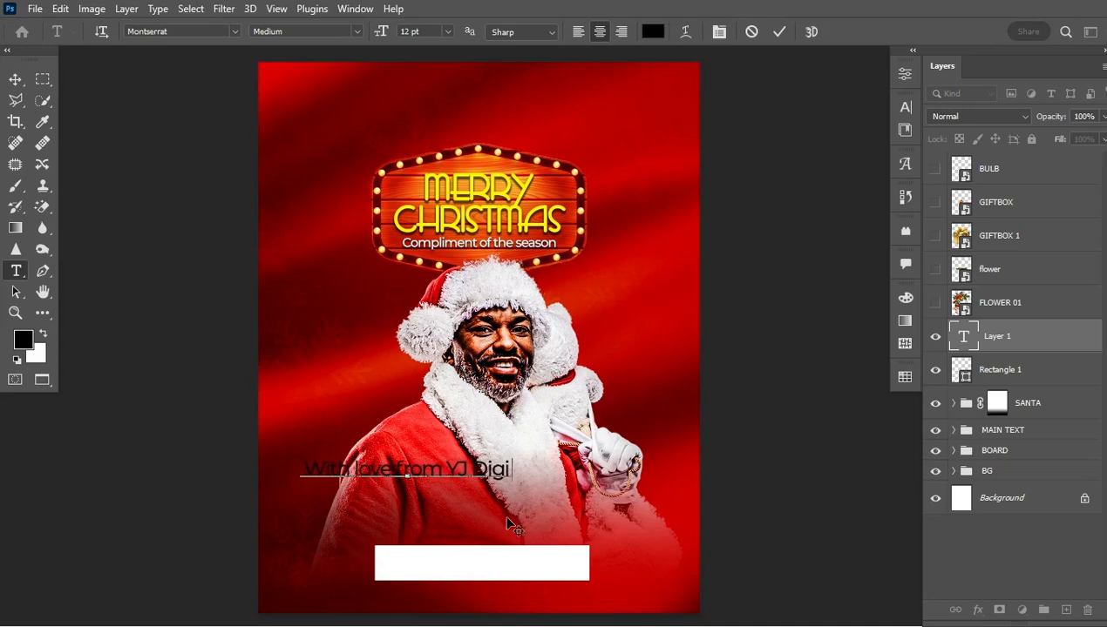
type("tal World")
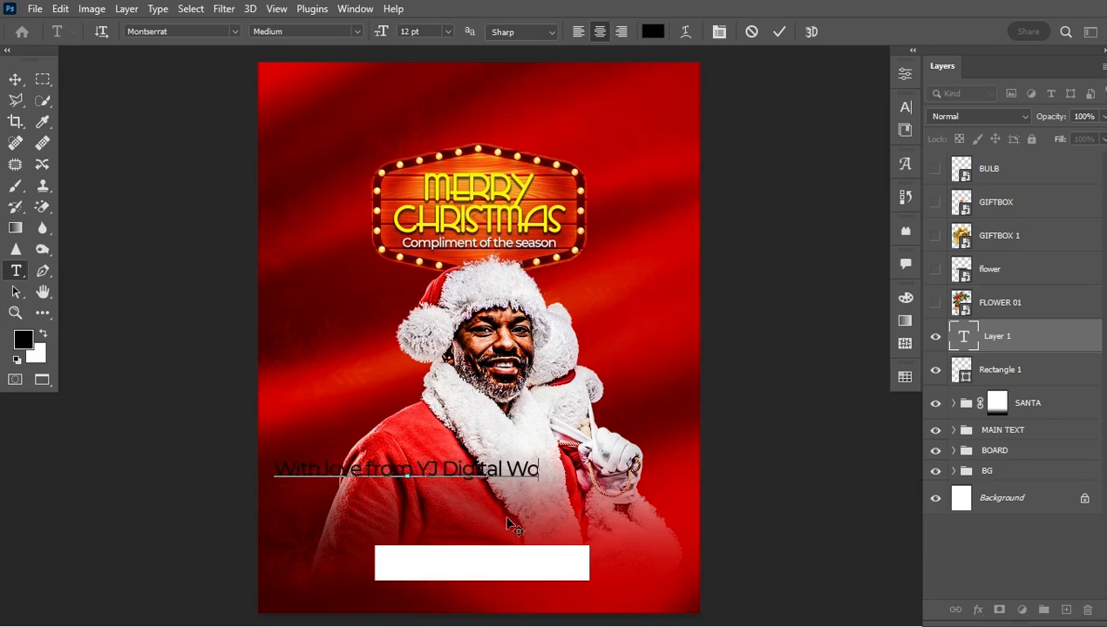
key("ctrl+Return")
- Scale the "With love from" text line to about 65% and place it just above the white rectangle
key("ctrl+t")
left_click_drag(550, 470, 543, 527)
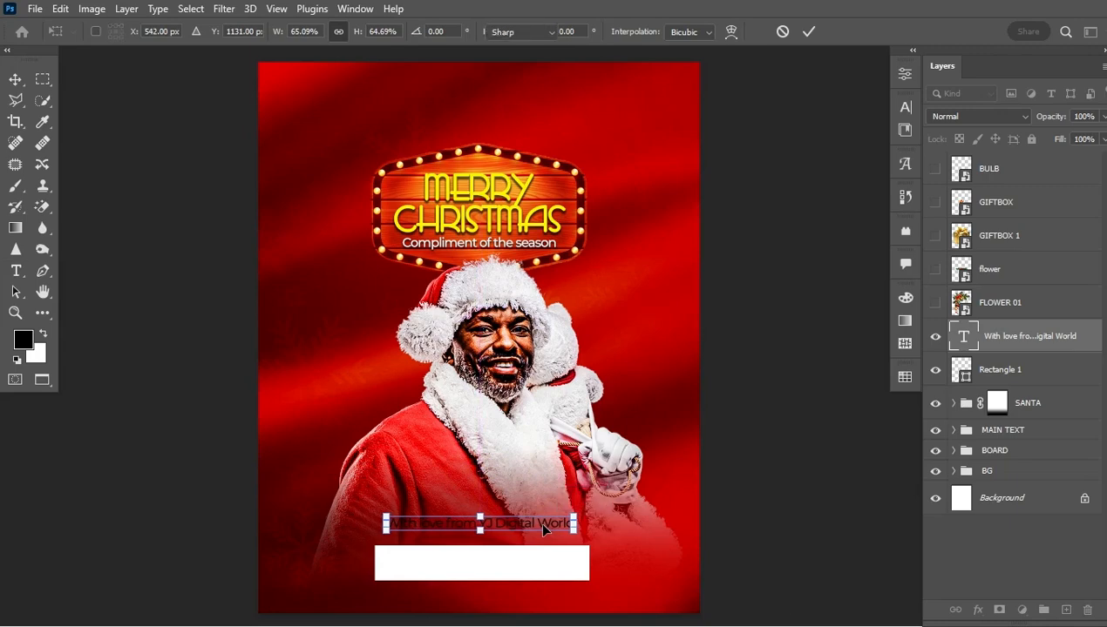
key("Return")
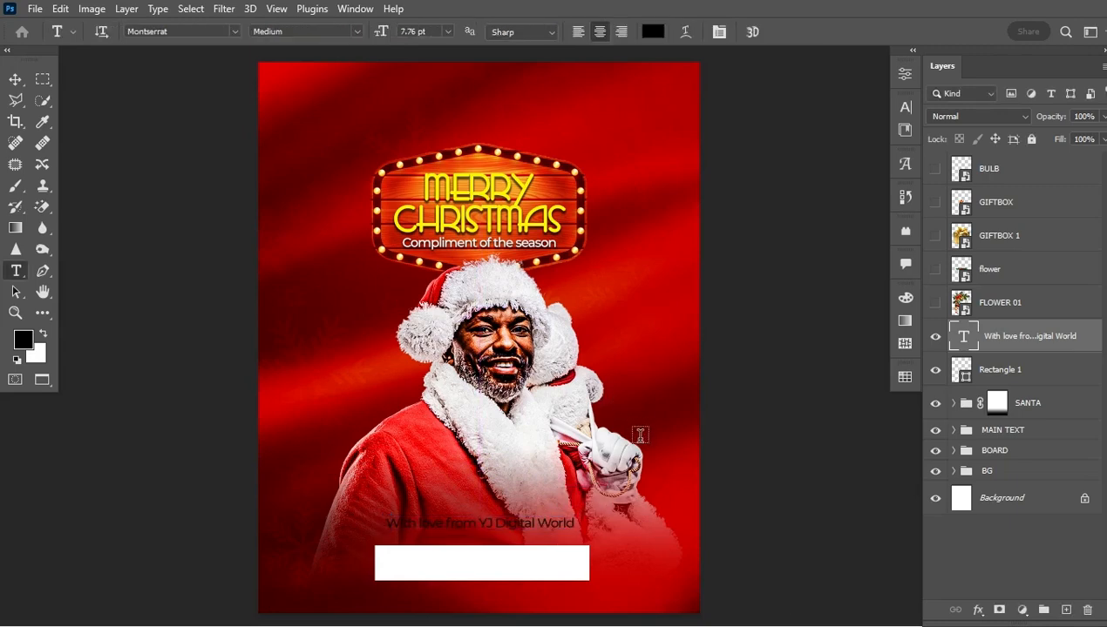
- Set the font weight of the "With love from" text line to SemiBold
key("v")
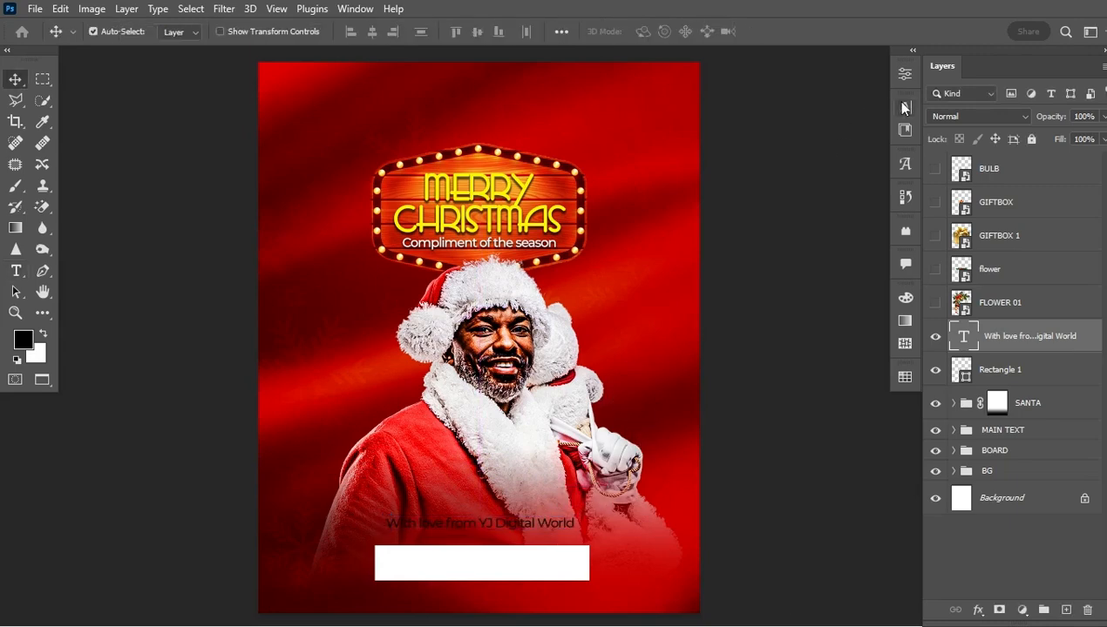
left_click(903, 106)
left_click(876, 131)
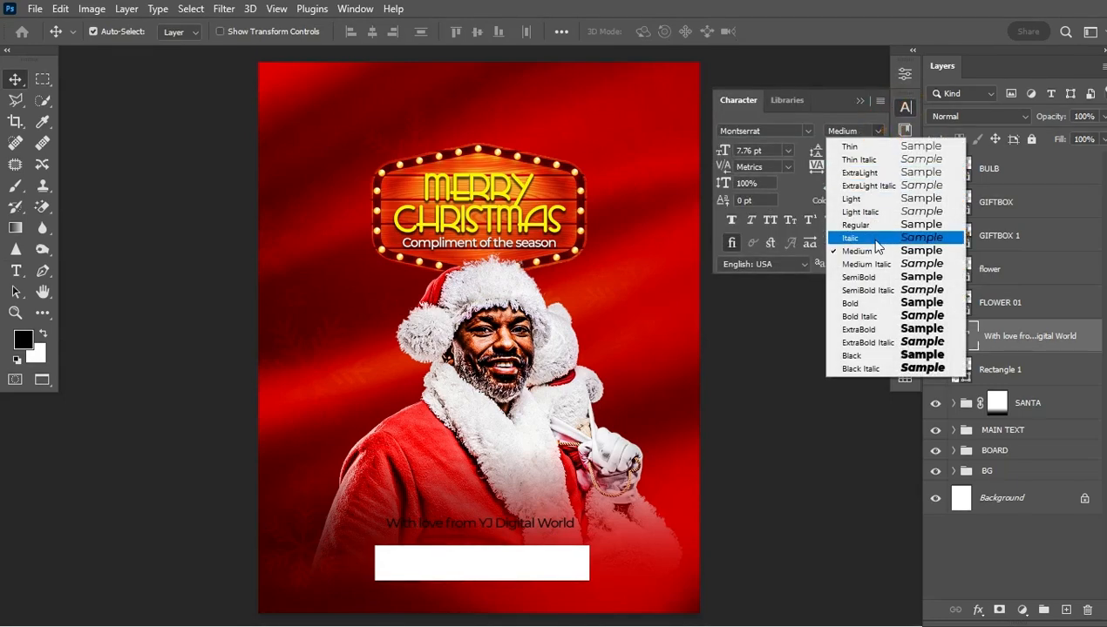
left_click(867, 277)
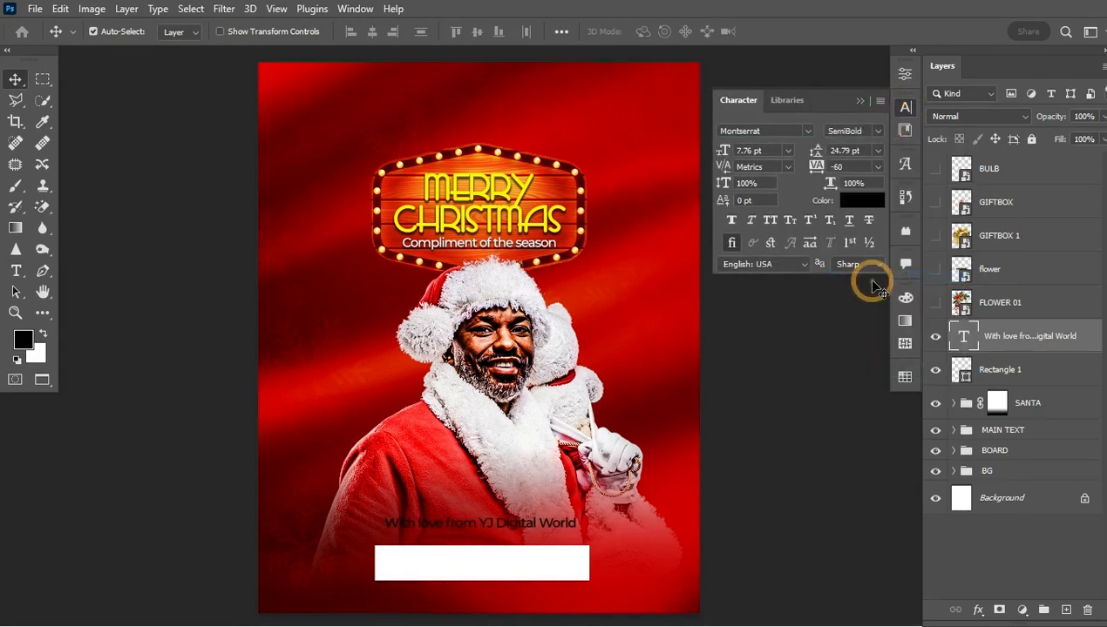
- Change the colour of the "With love from" text line to white (#ffffff)
key("t")
key("Return")
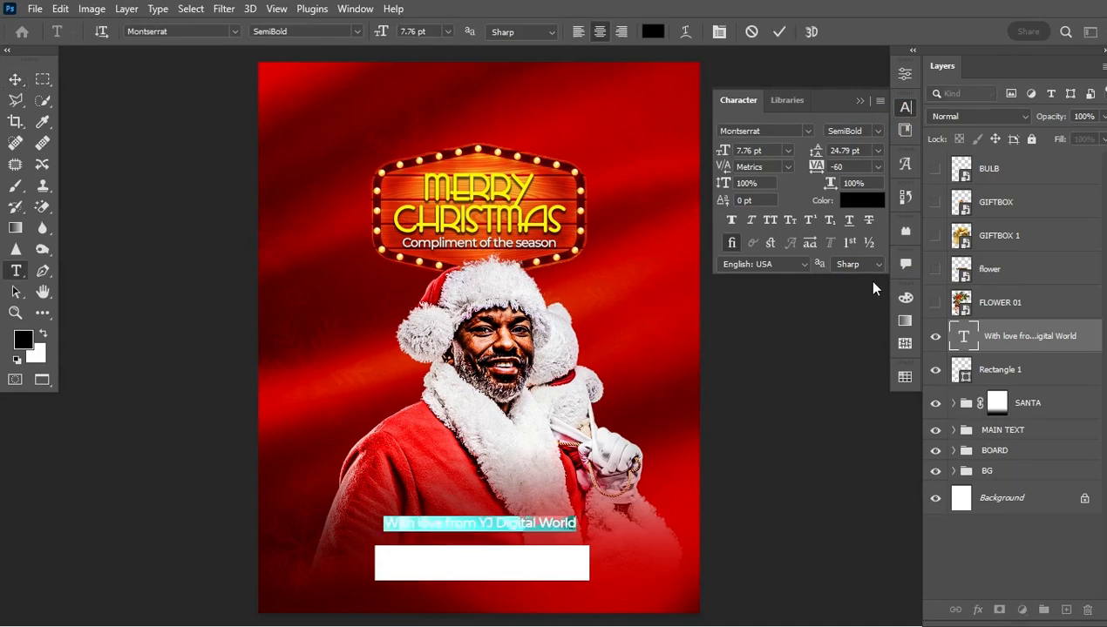
left_click(862, 200)
left_click(655, 78)
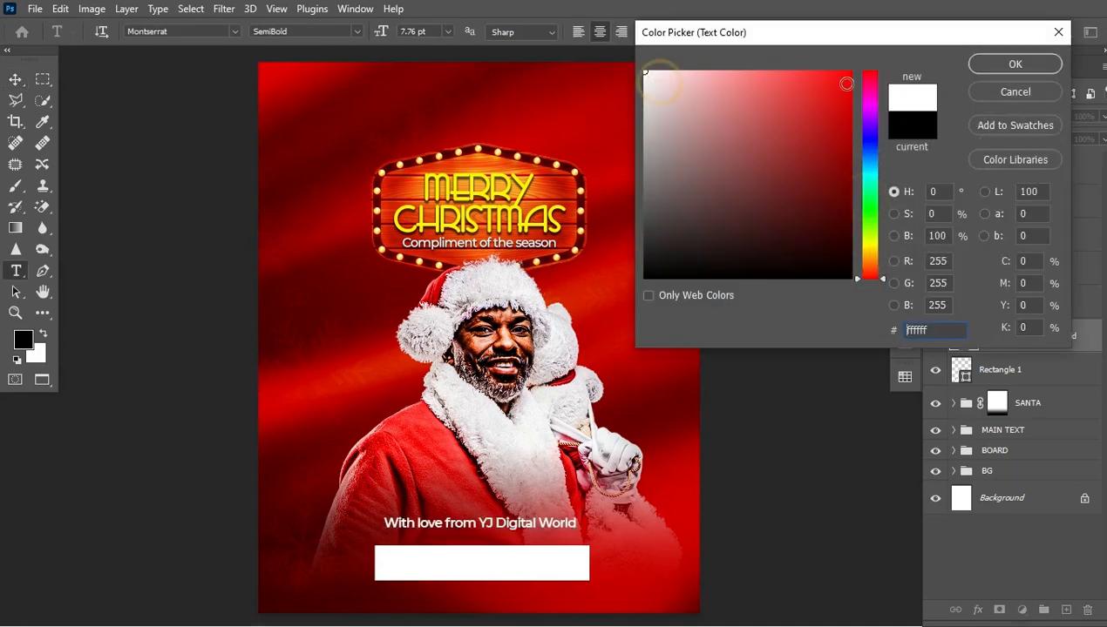
left_click(1007, 65)
key("ctrl+Return")
key("v")
- Hide the "With love from" text layer and select the white rectangle's layer
left_click(935, 337)
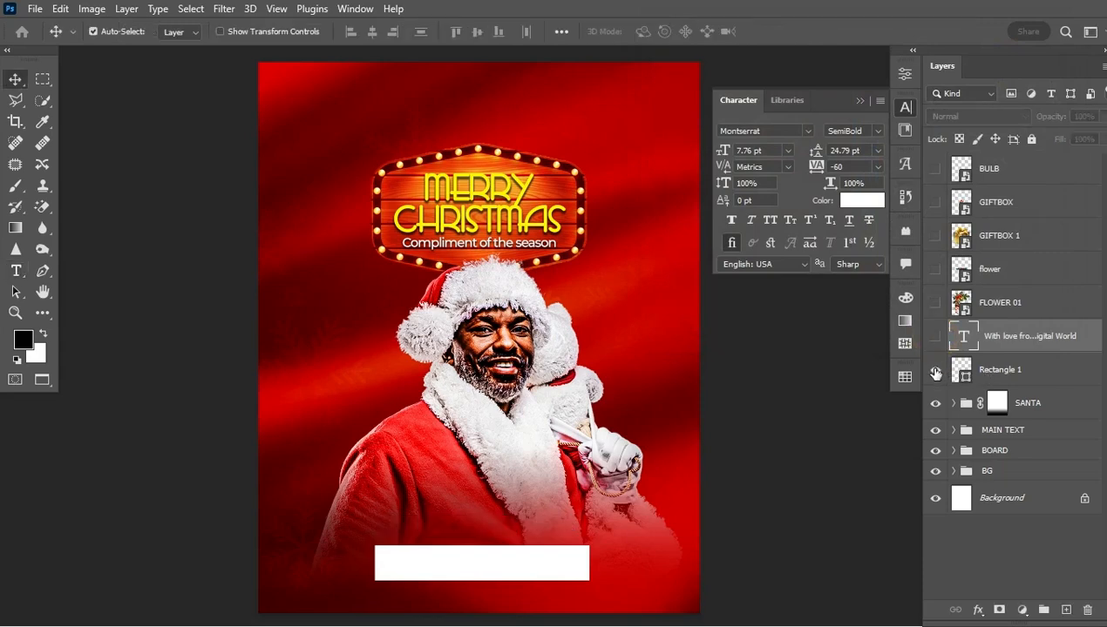
left_click(934, 370)
left_click(934, 370)
left_click(1029, 370)
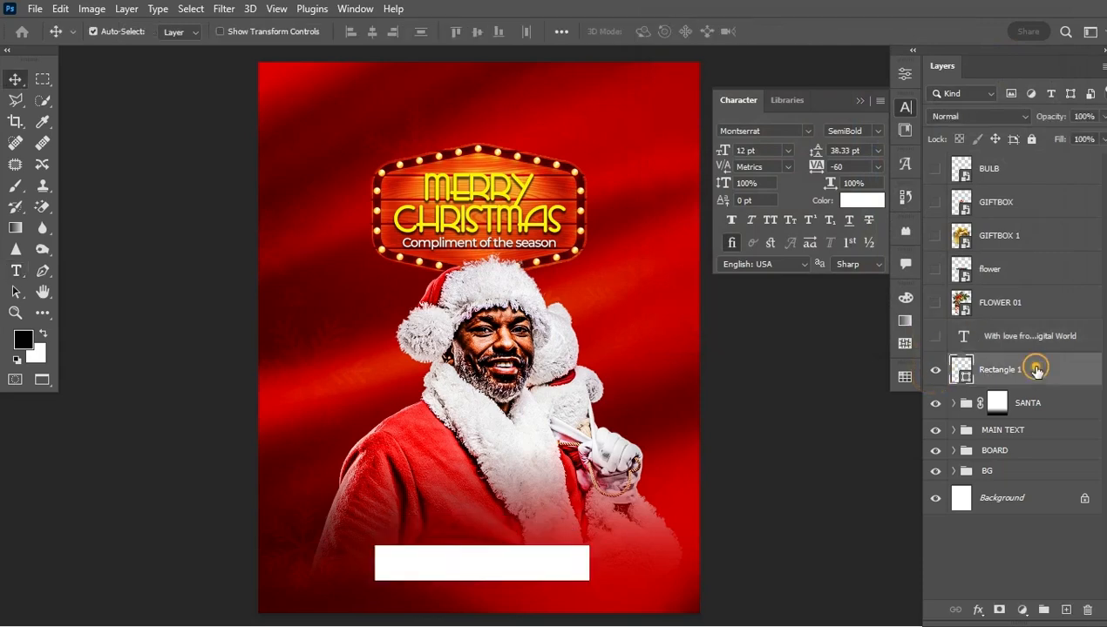
- Round all four corners of the white rectangle to a radius of 27 px
left_click(905, 73)
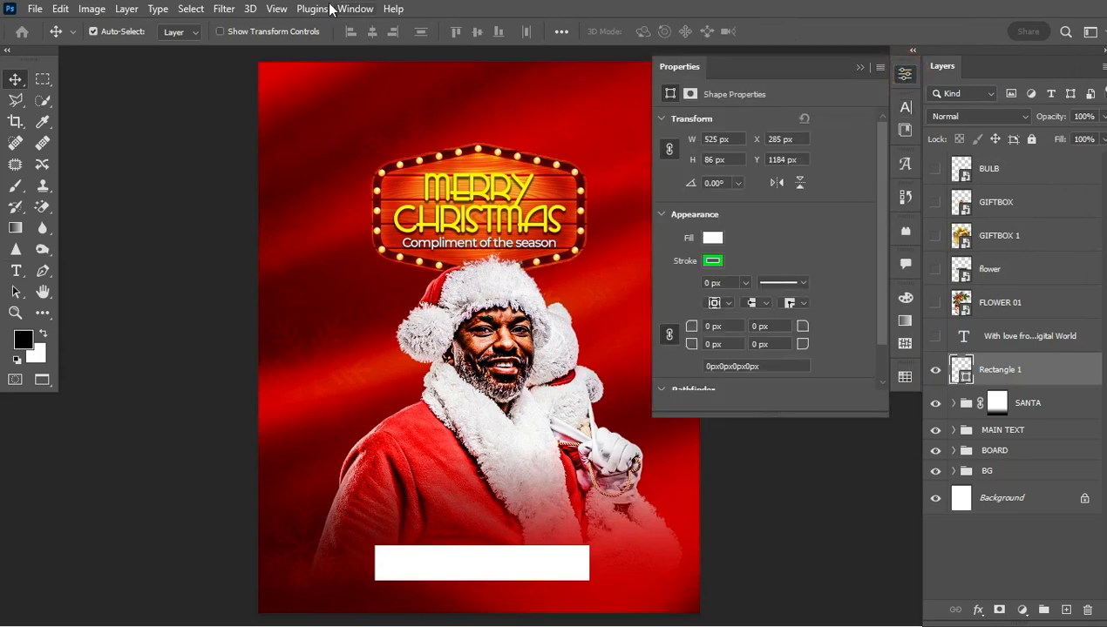
left_click(354, 10)
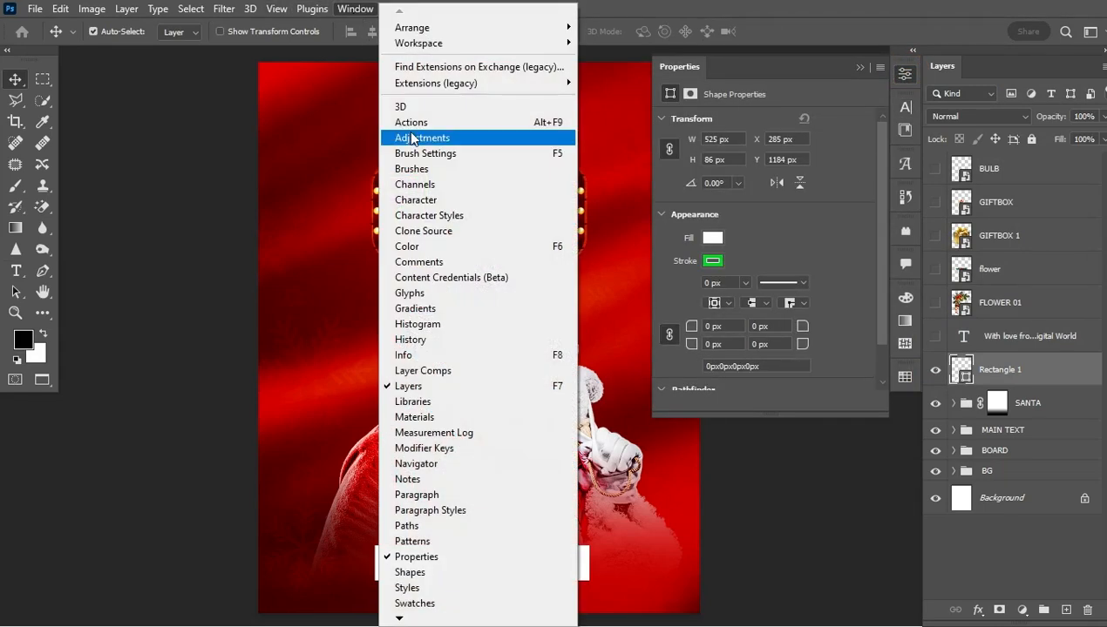
left_click(747, 8)
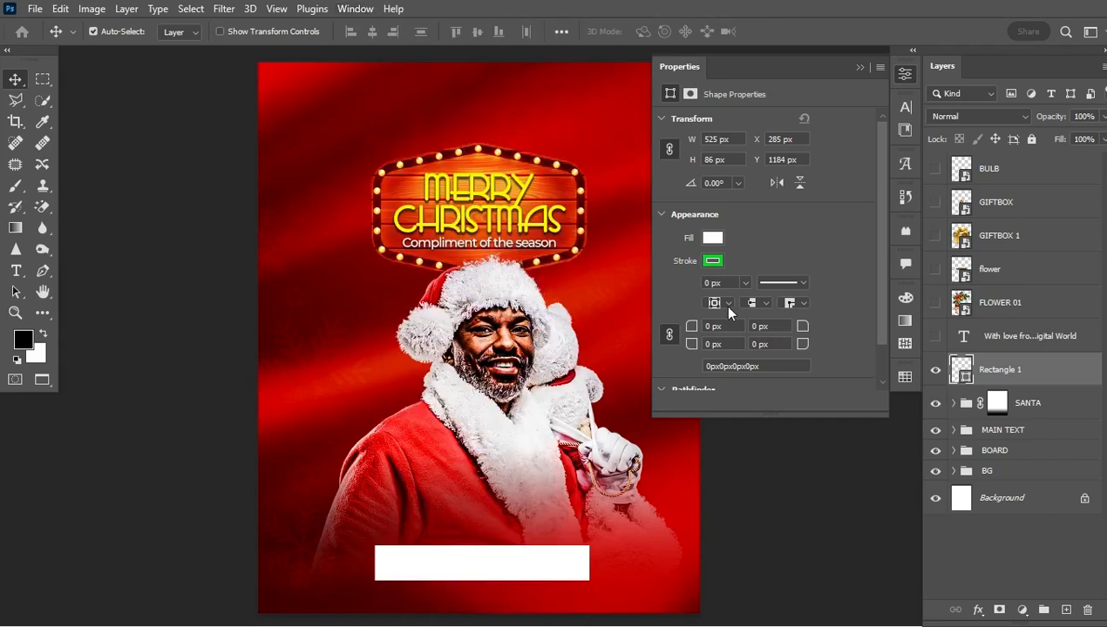
left_click_drag(691, 327, 716, 332)
type("25")
key("Return")
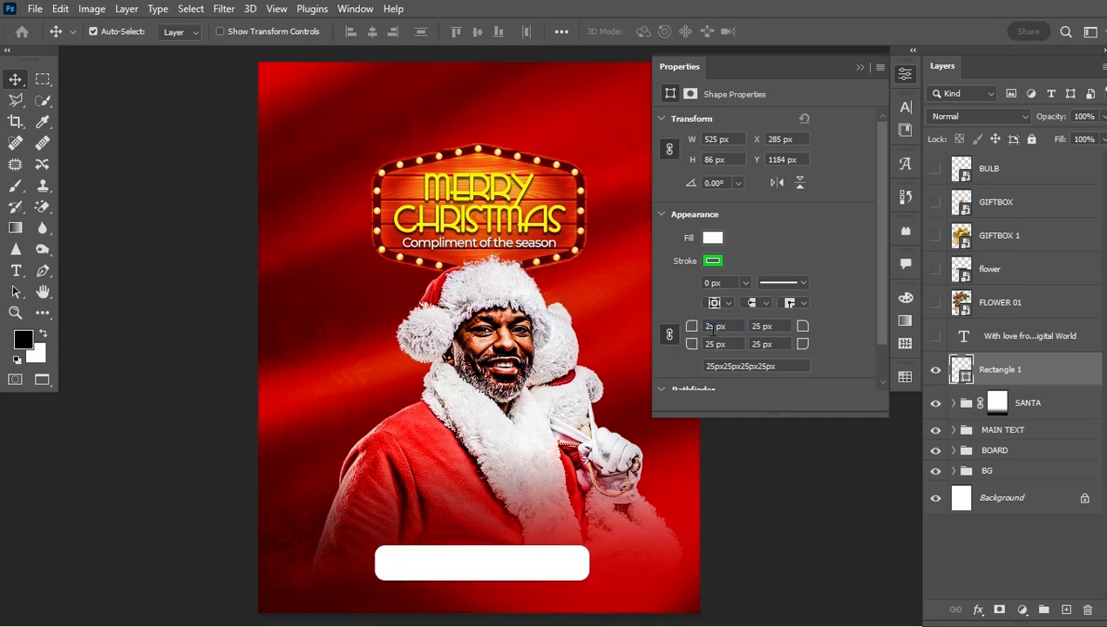
left_click_drag(691, 326, 696, 328)
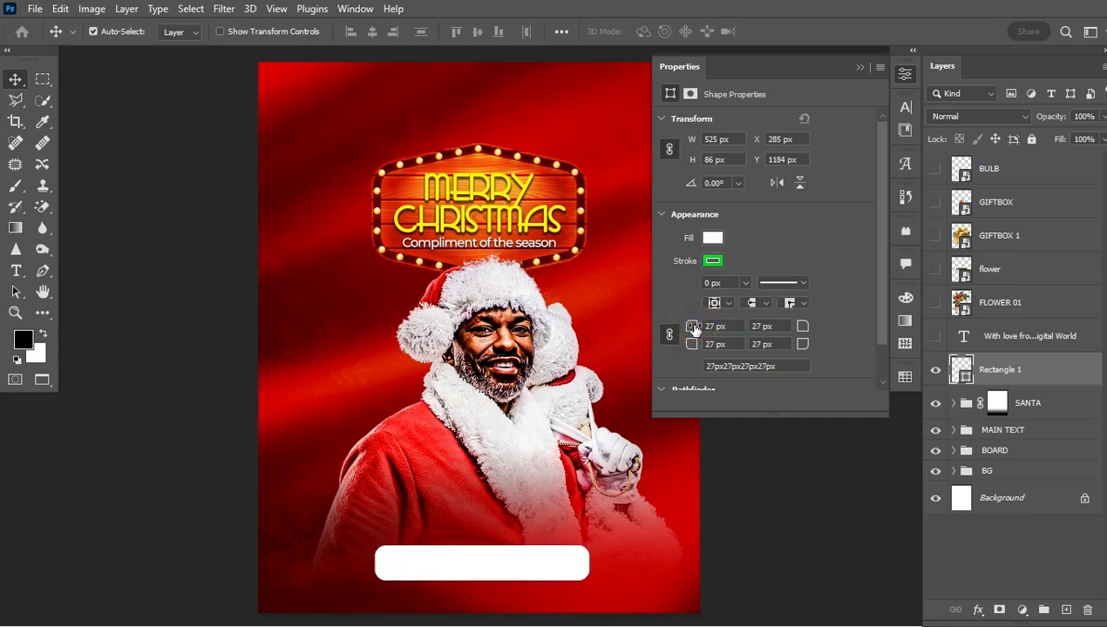
left_click(906, 32)
left_click(1037, 537)
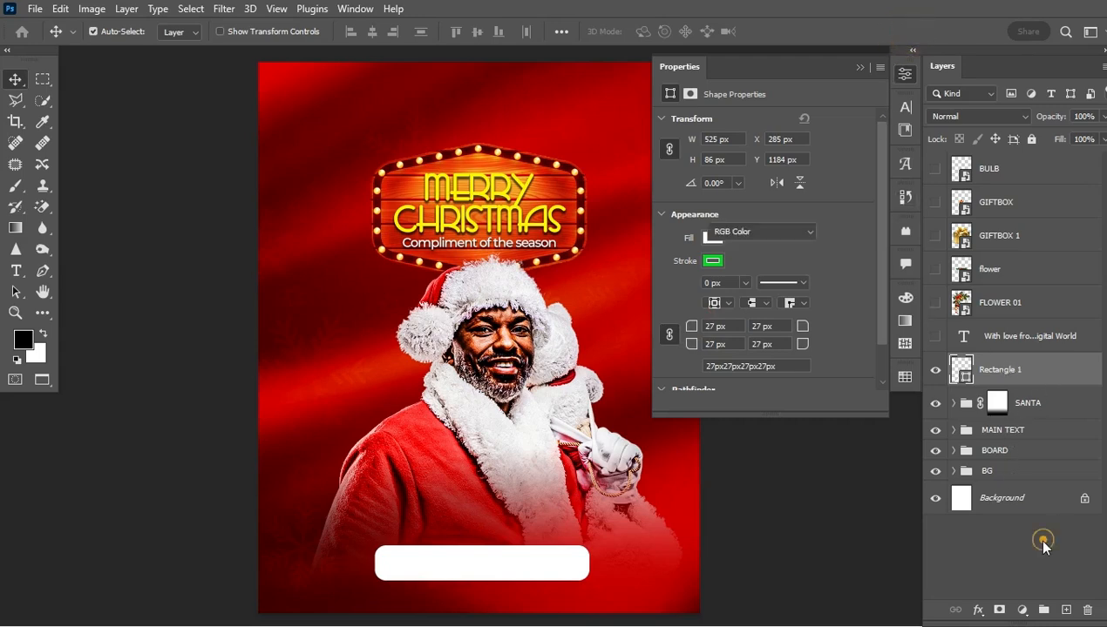
- Add Bevel & Emboss to the rectangle: Inner Bevel, Chisel Soft, depth 1000%, size 10 px, soften 16 px, with a U-shaped gloss contour
left_click(1058, 373)
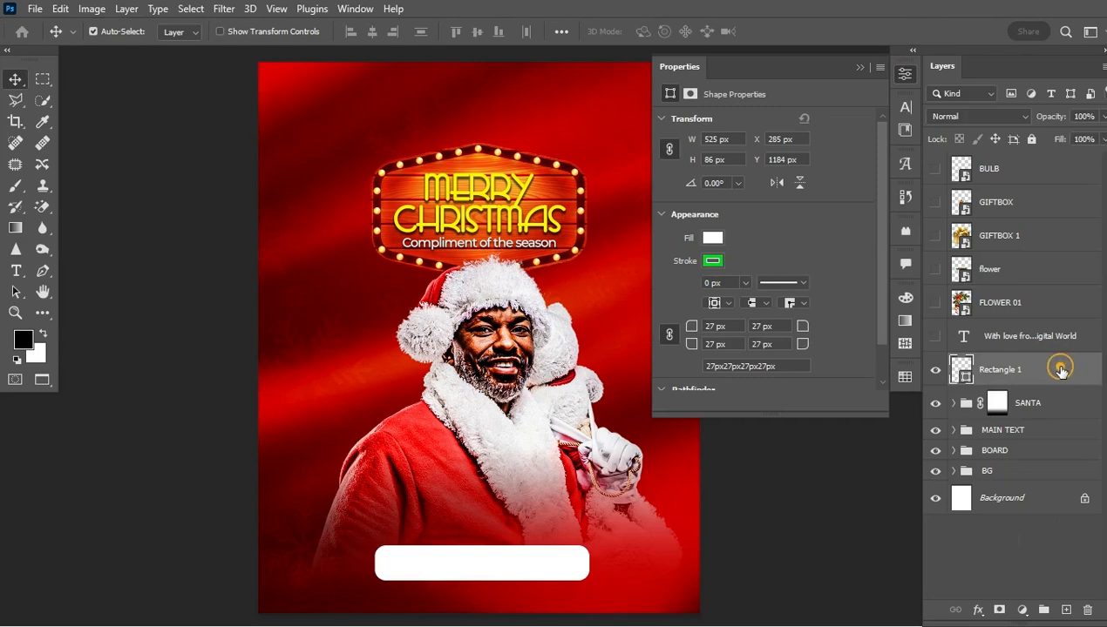
double_click(1061, 373)
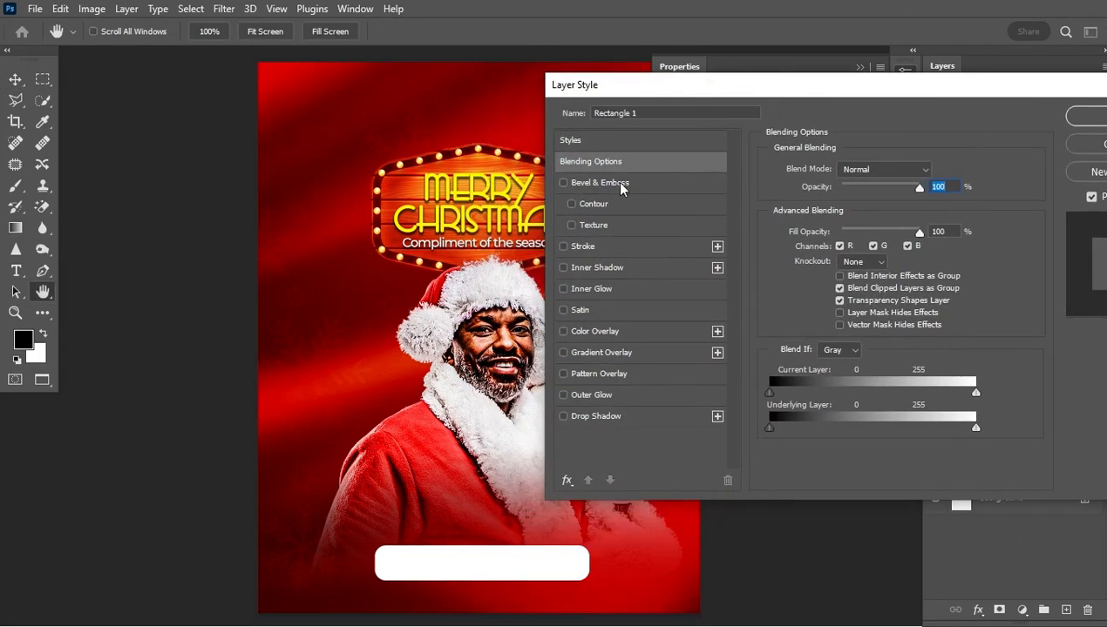
left_click(617, 184)
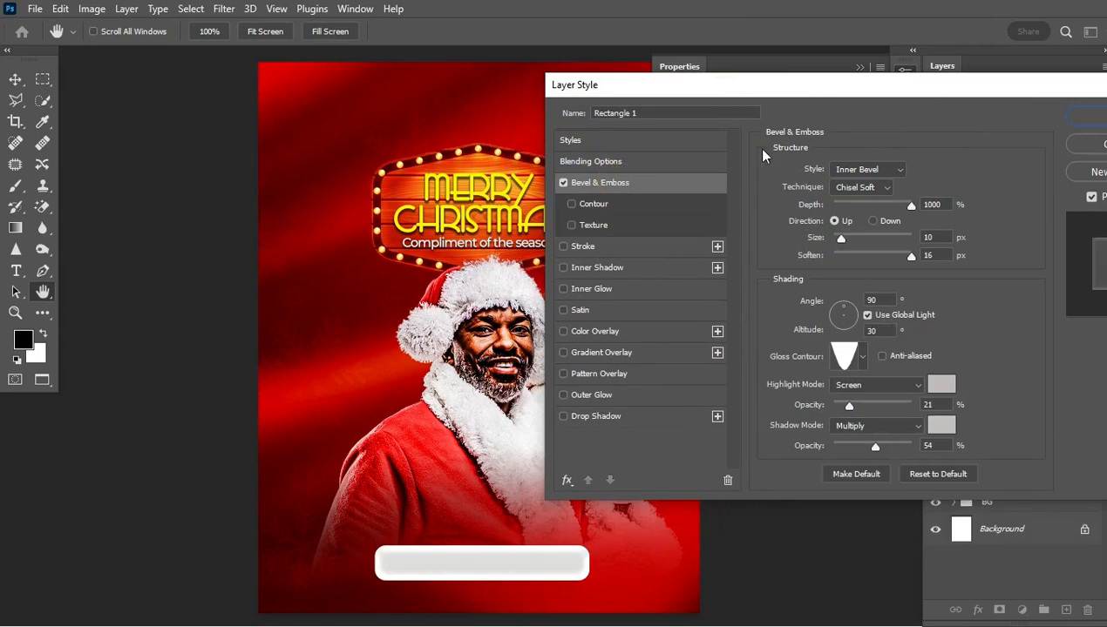
left_click_drag(829, 92, 846, 78)
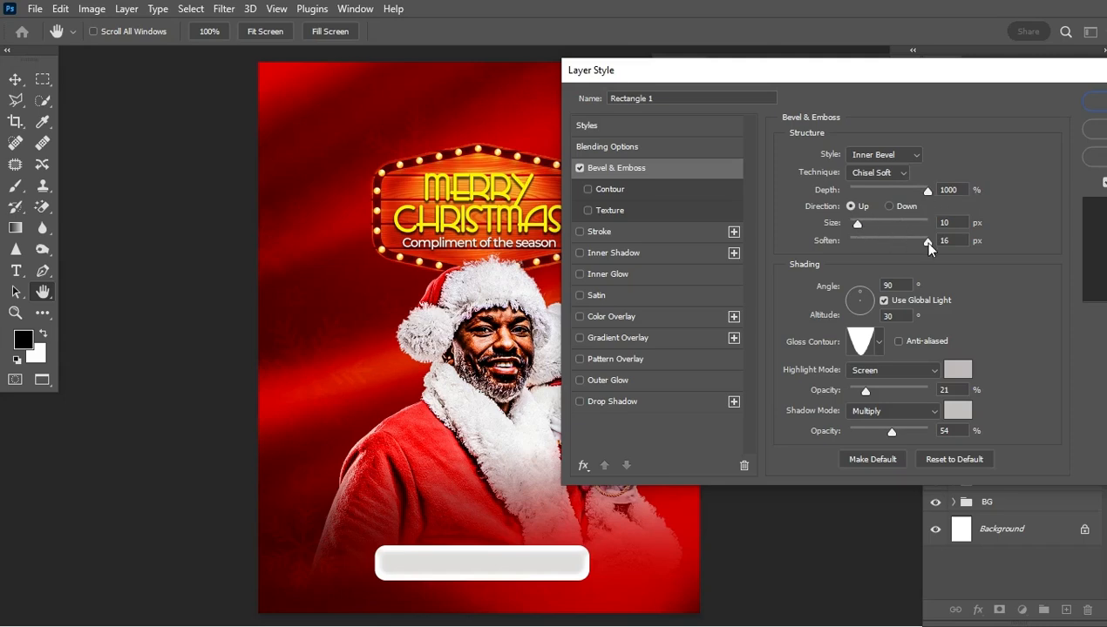
left_click(876, 342)
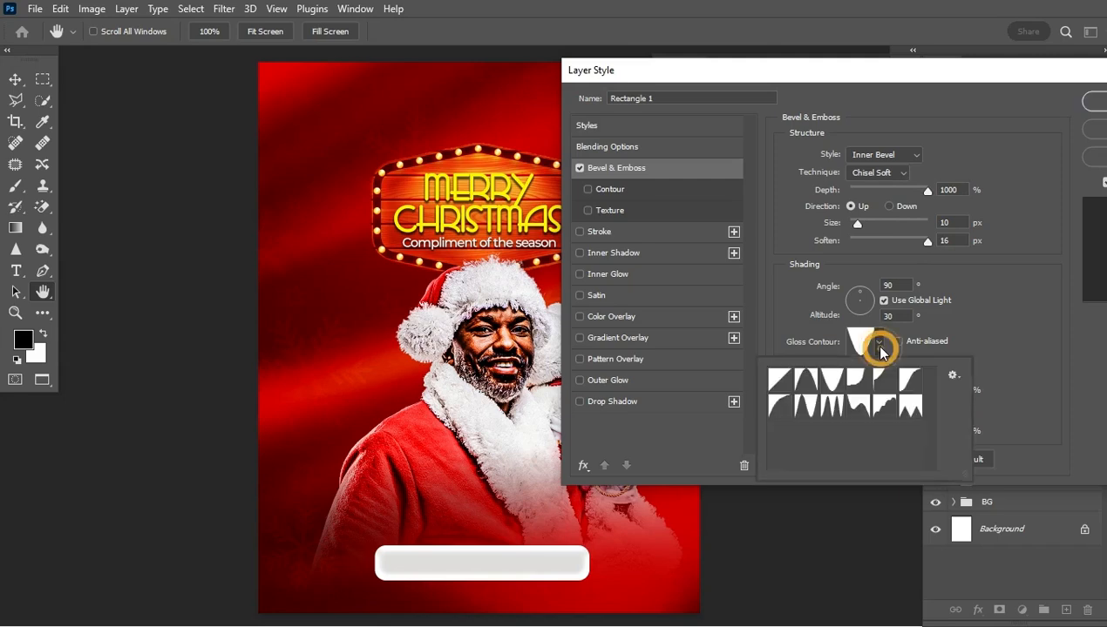
left_click(838, 382)
left_click(983, 330)
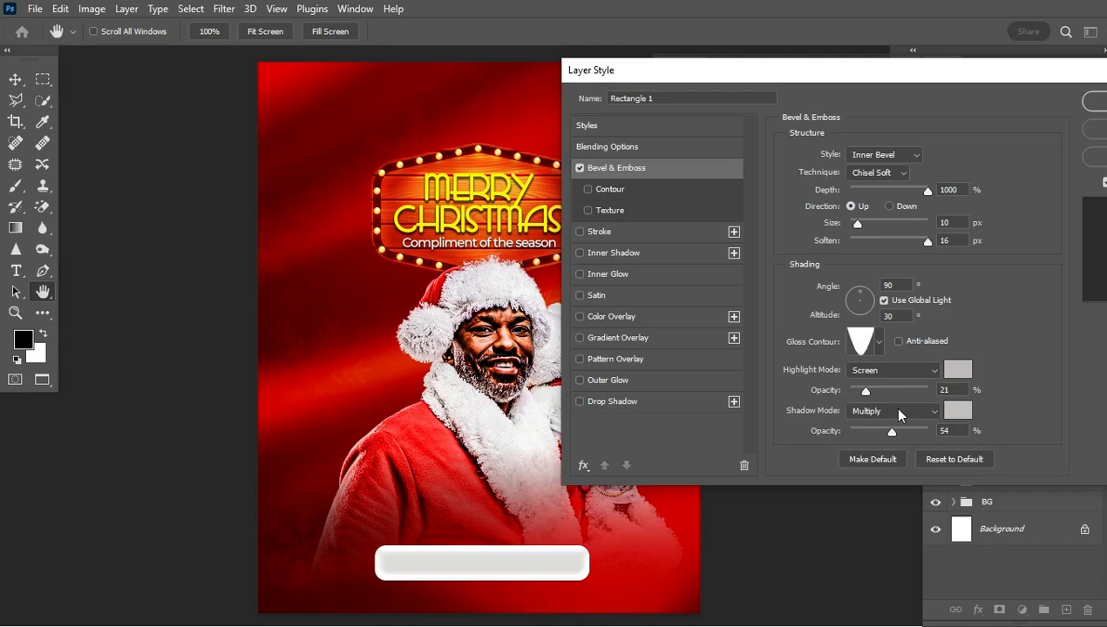
- Check the colours of the bevel's highlight and shadow without changing them
left_click(960, 370)
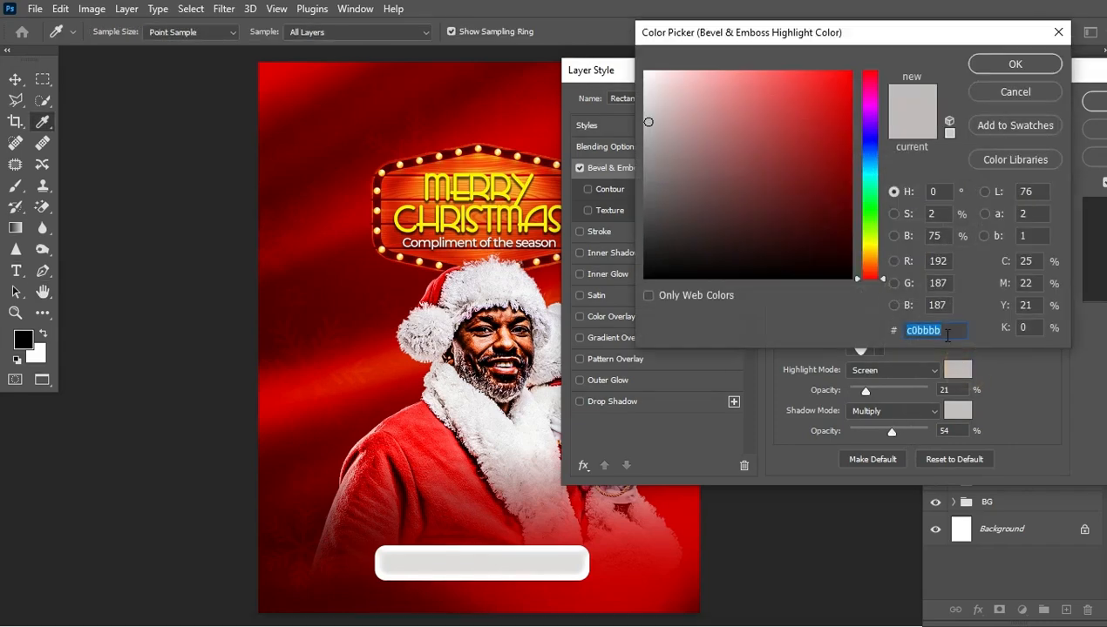
left_click(947, 334)
left_click(1033, 97)
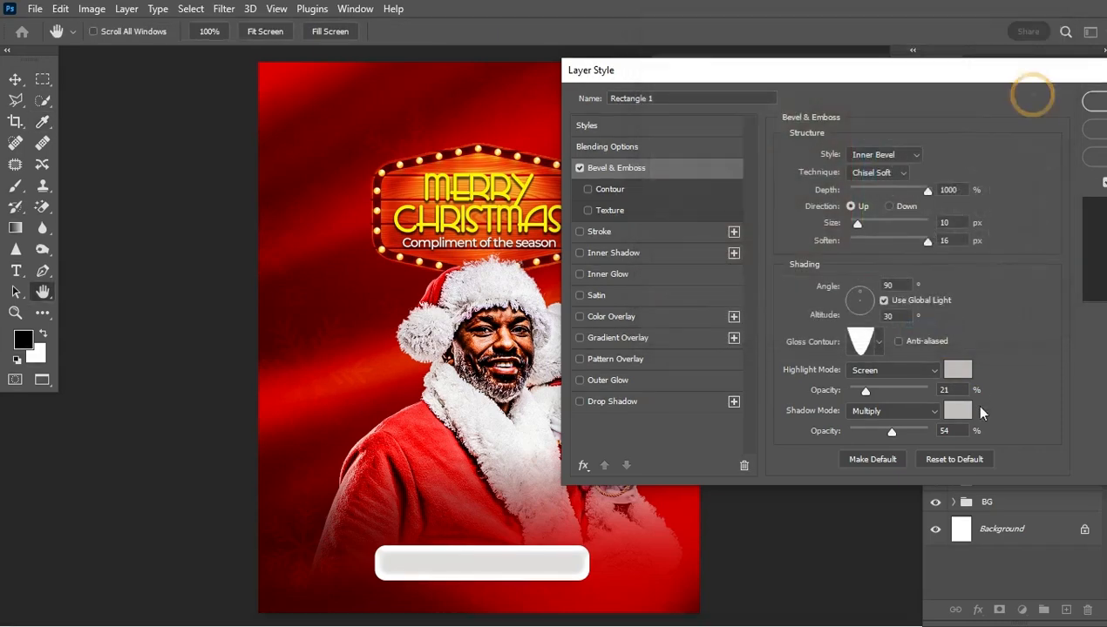
left_click(958, 410)
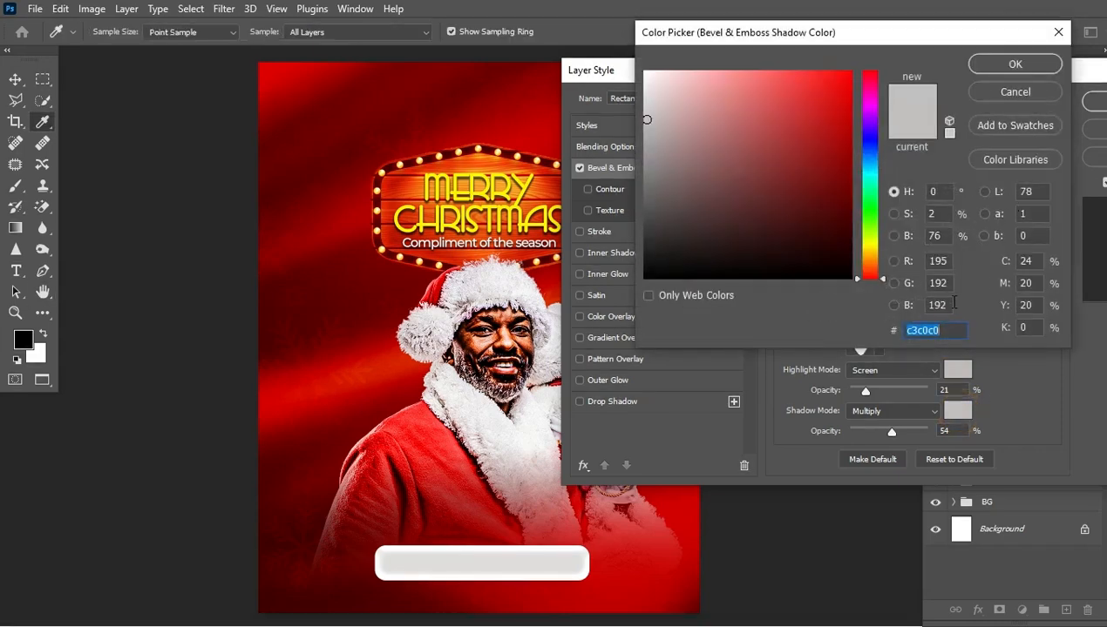
left_click(1033, 98)
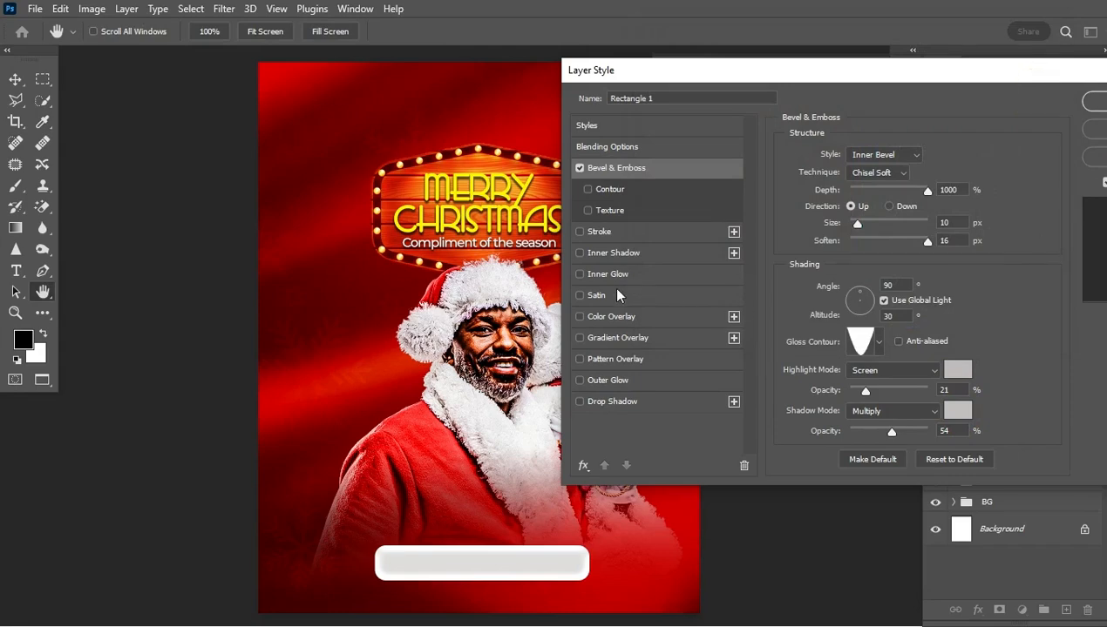
- Add a 2 px outside stroke to the rectangle with a linear gradient fill at -50°, and open that gradient for editing
left_click(610, 234)
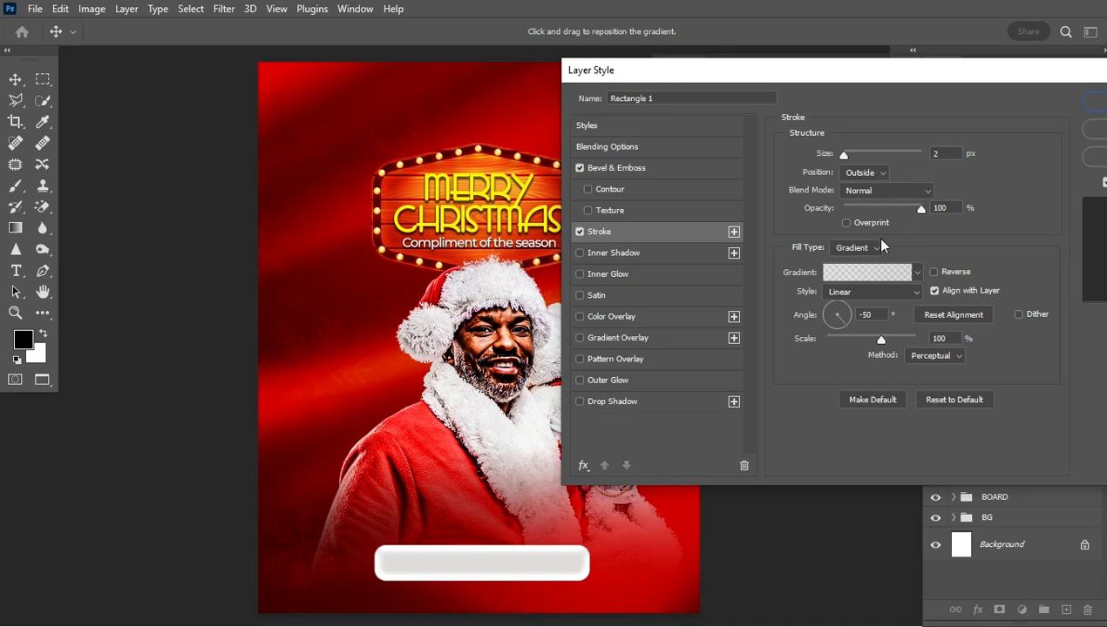
left_click(870, 272)
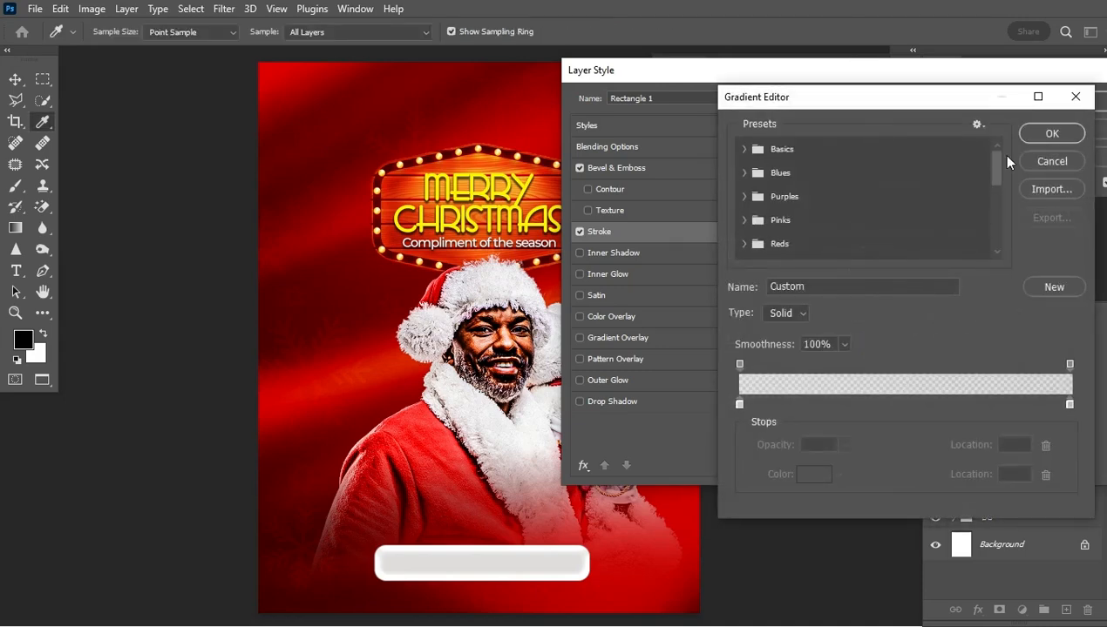
left_click(1065, 102)
left_click(858, 277)
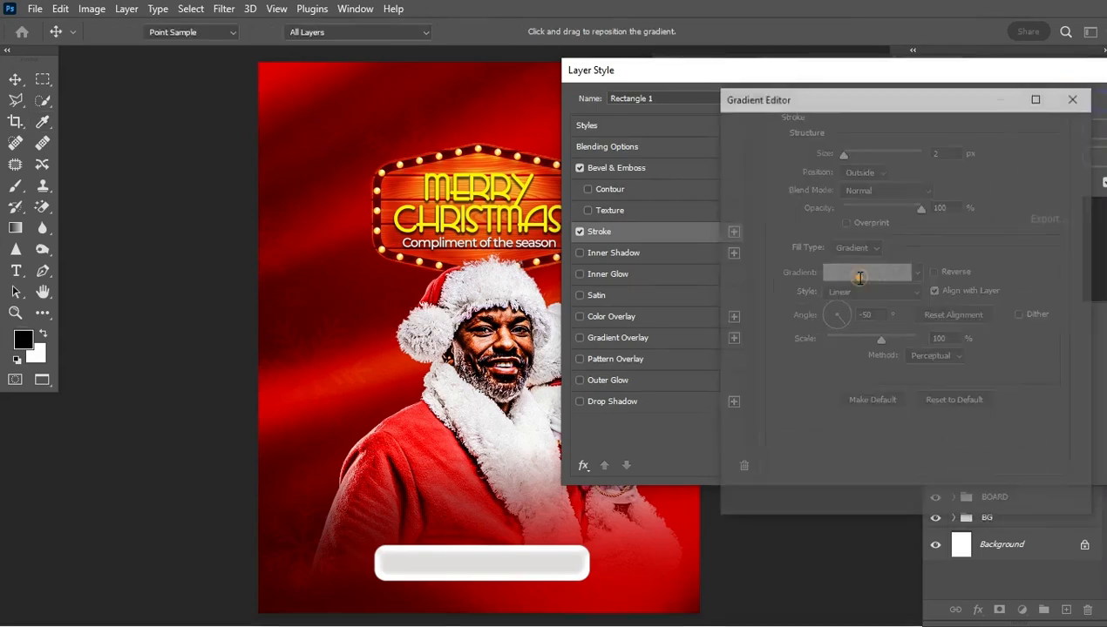
- Use #cacaca at 55% opacity for the start stop of the stroke gradient
left_click(739, 404)
left_click(813, 474)
left_click(943, 326)
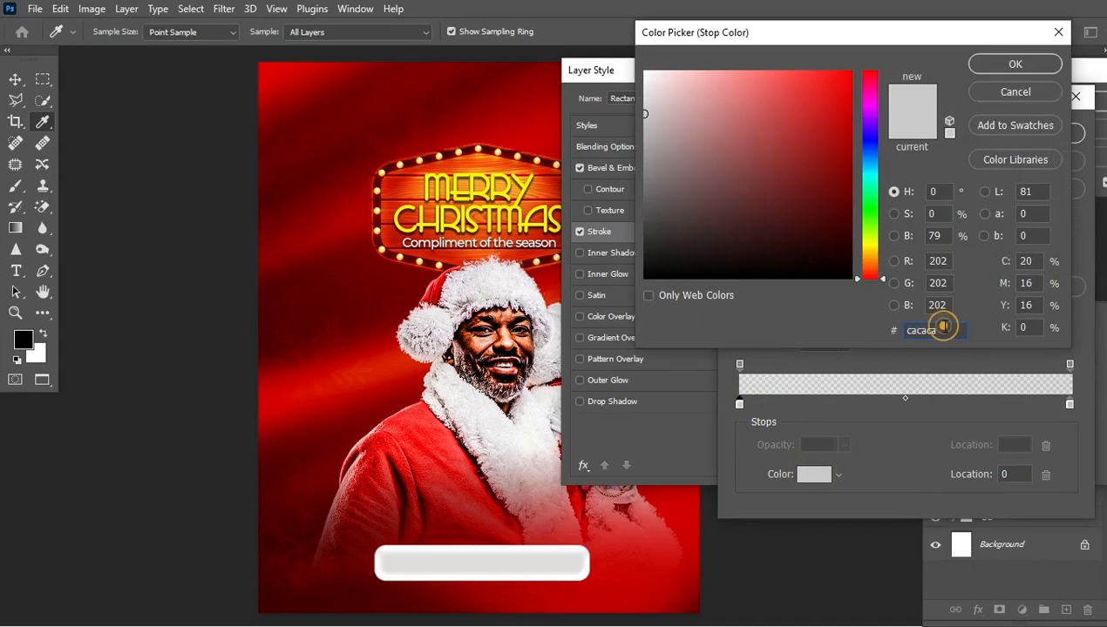
left_click(1022, 67)
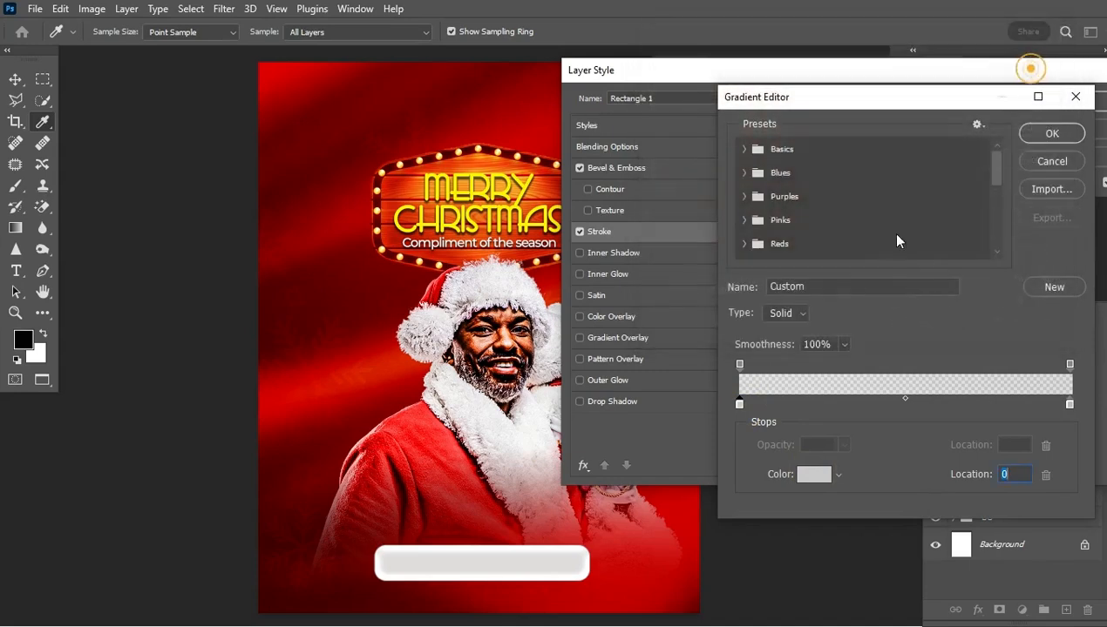
left_click(739, 366)
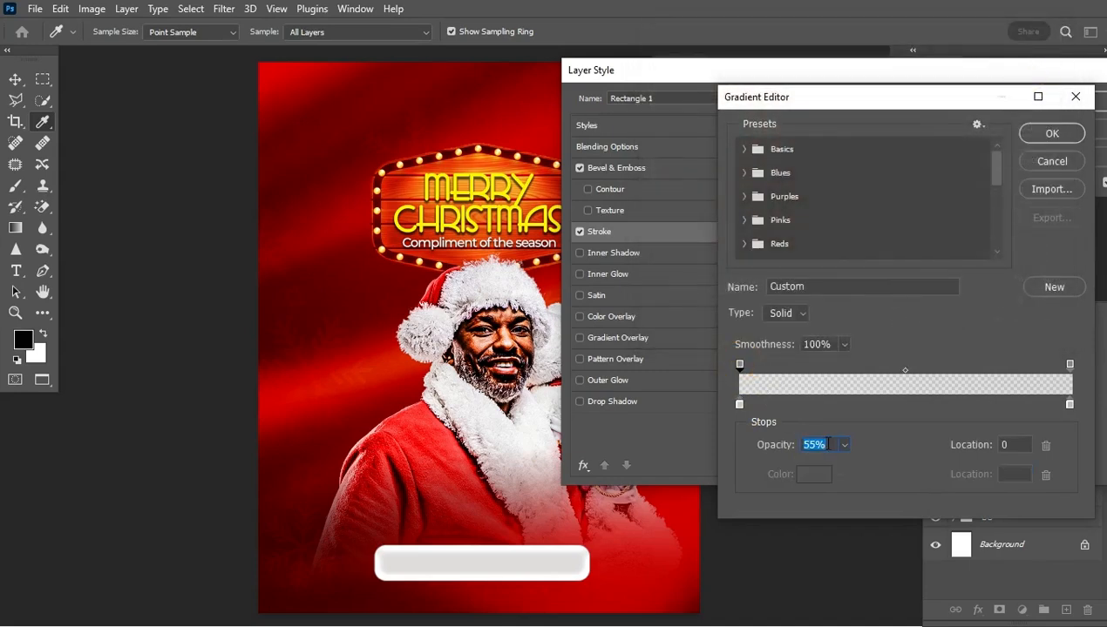
- Use #bdbbbb at 55% opacity for the end stop of the stroke gradient and accept the gradient
left_click(1070, 404)
left_click(814, 474)
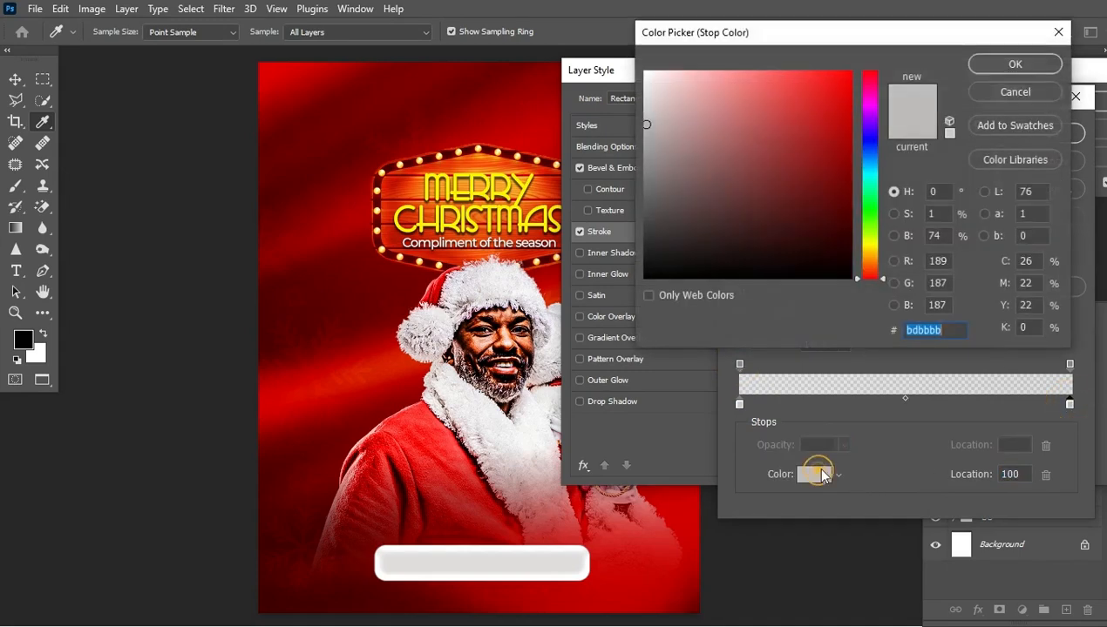
left_click(944, 332)
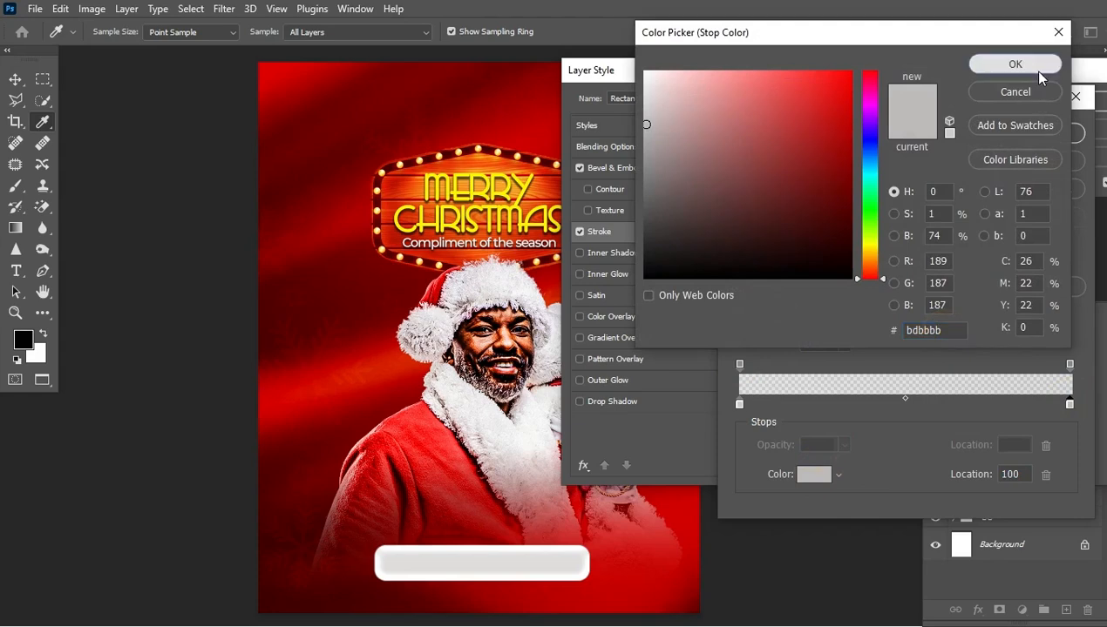
left_click(1030, 68)
left_click(1070, 365)
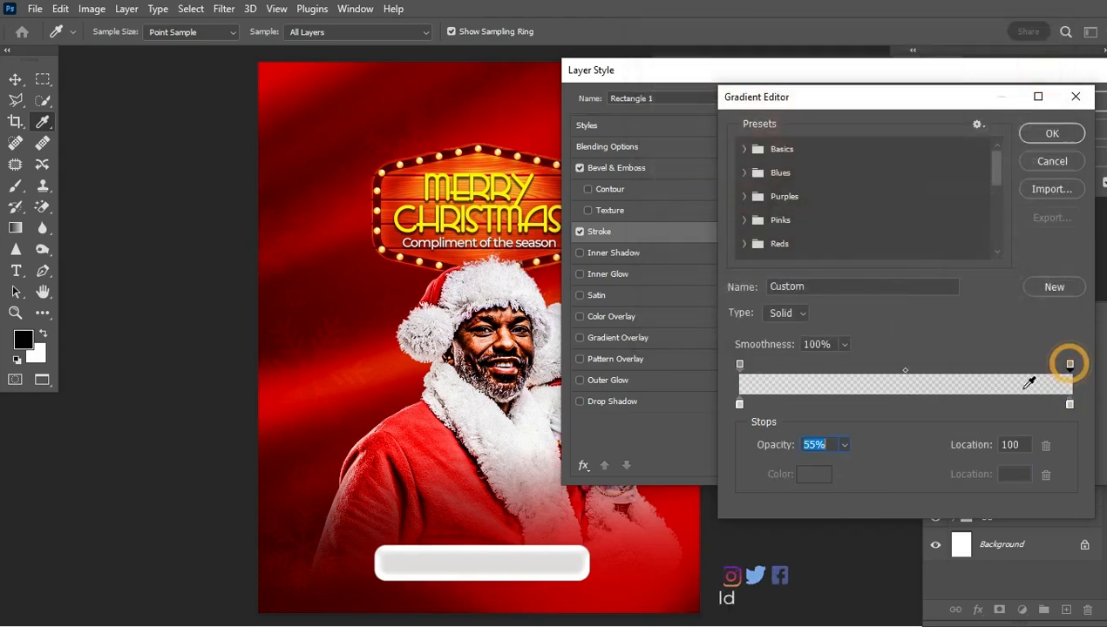
left_click(1051, 133)
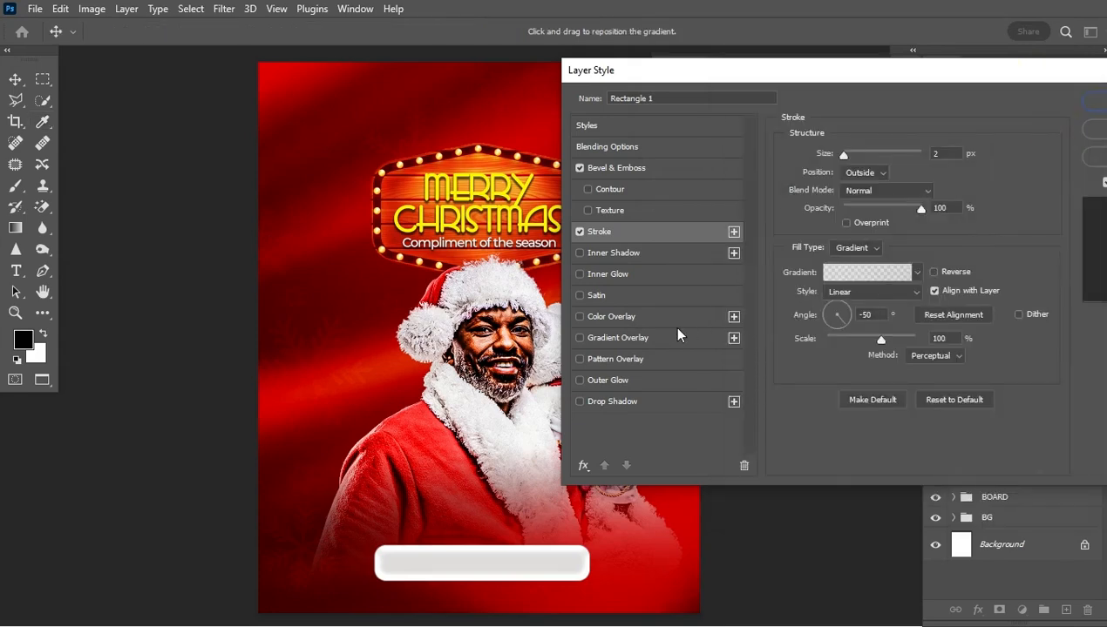
- Add a linear Gradient Overlay to the rectangle at 9% opacity and -54°, with a white start colour stop
left_click(630, 344)
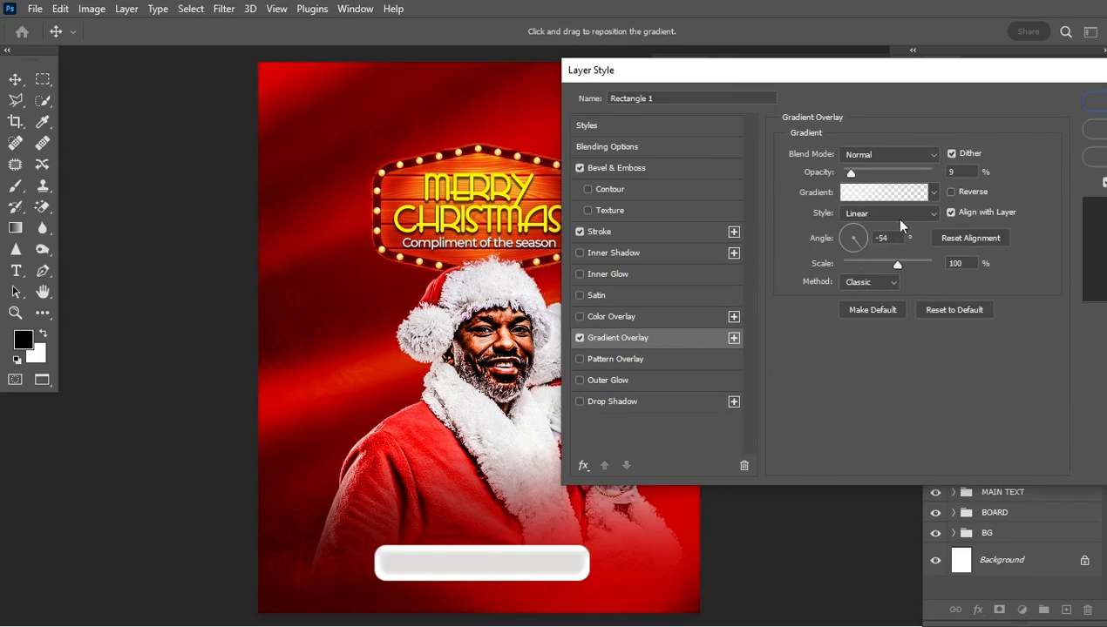
left_click(880, 191)
left_click(740, 403)
left_click(739, 403)
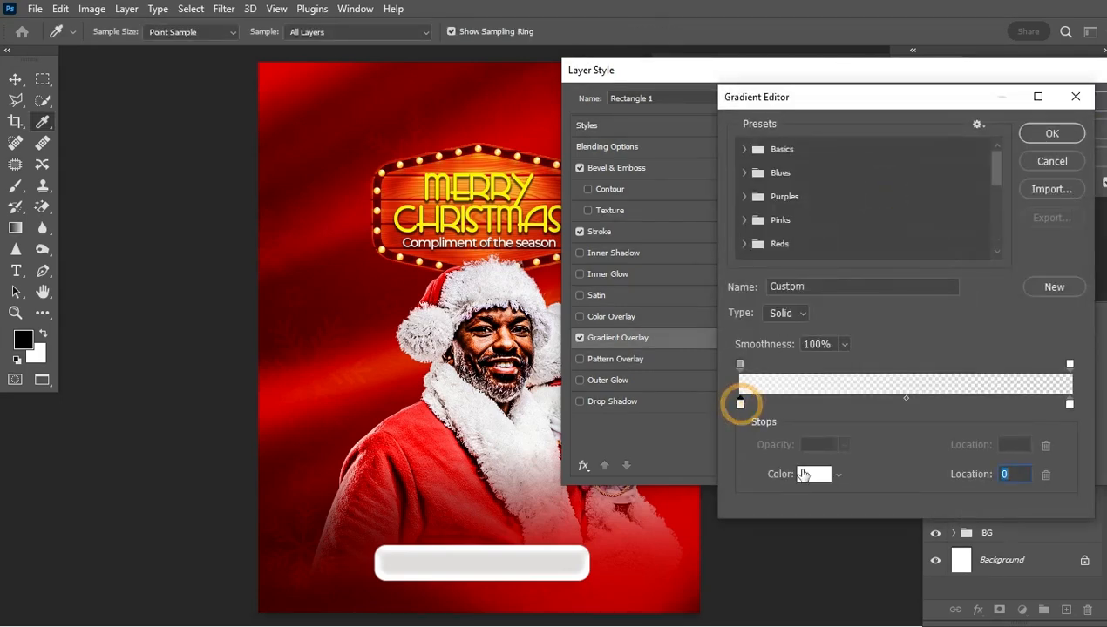
left_click(803, 470)
left_click(1014, 67)
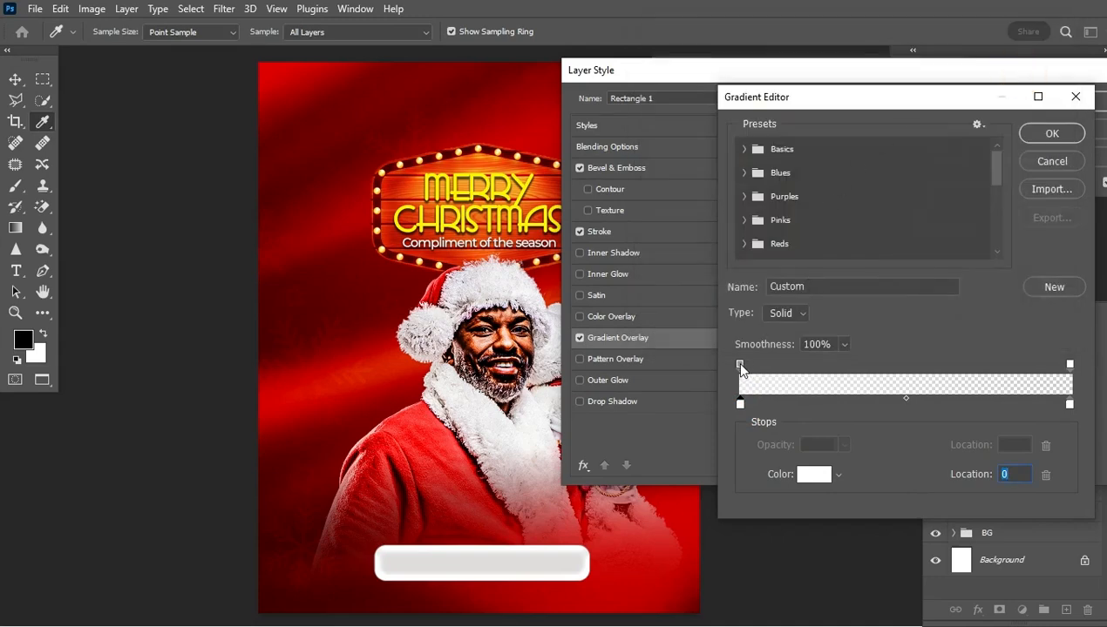
- Keep white at 0% opacity as the end stop of the overlay gradient and accept the gradient
left_click(741, 365)
left_click(1070, 364)
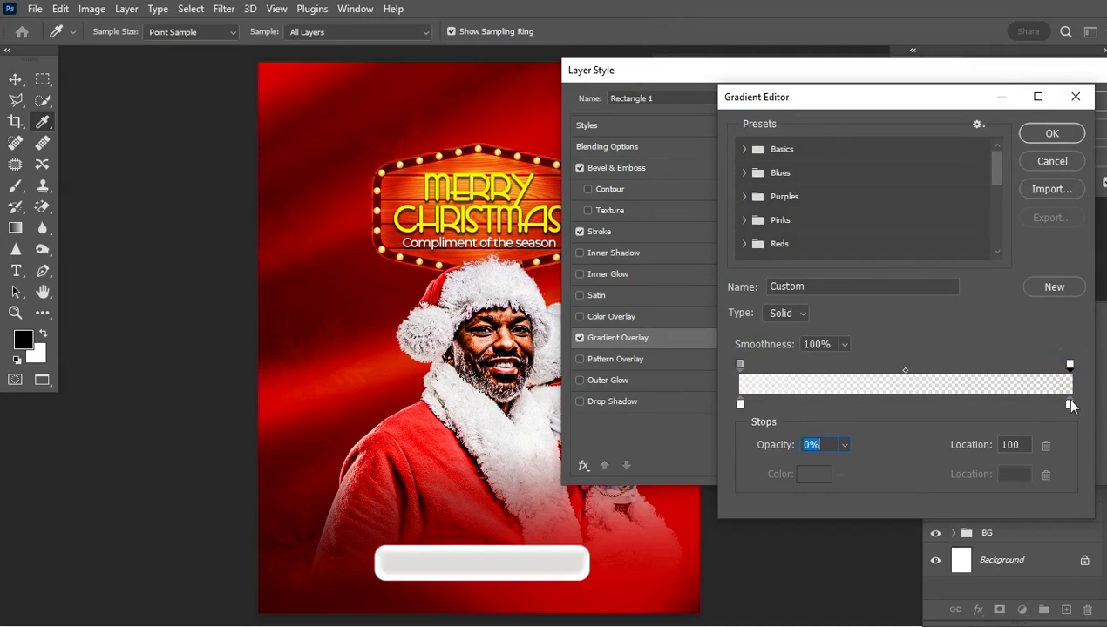
left_click(1069, 405)
left_click(813, 474)
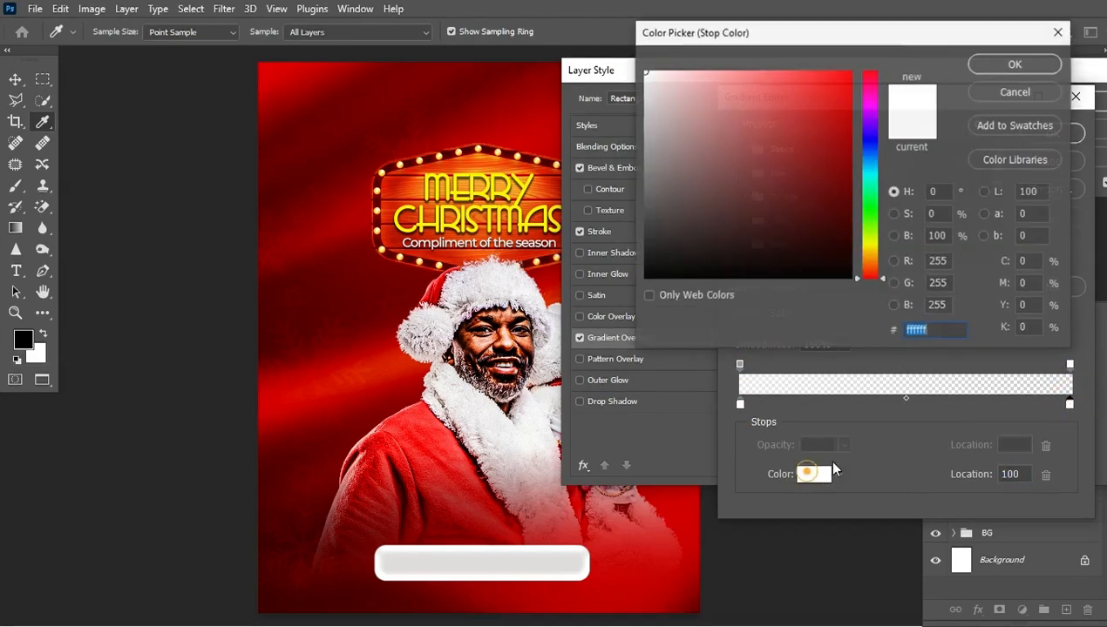
left_click(1027, 67)
left_click(1054, 136)
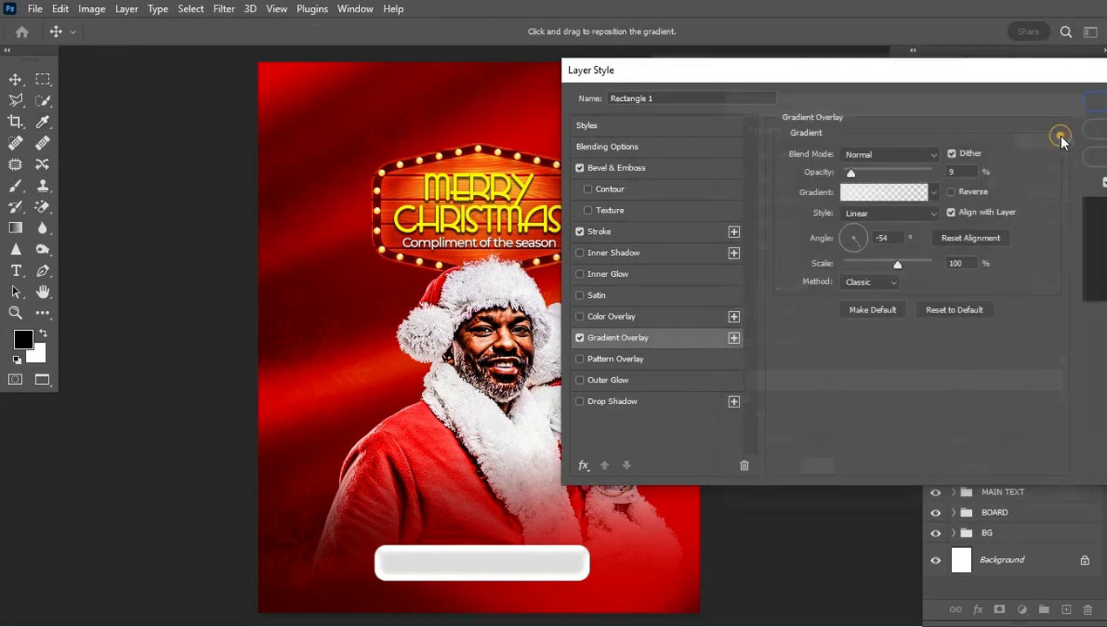
- Add a Multiply drop shadow at 8% opacity with increased distance, reduced spread and adjusted size, and accept the rectangle's layer effects
left_click(624, 405)
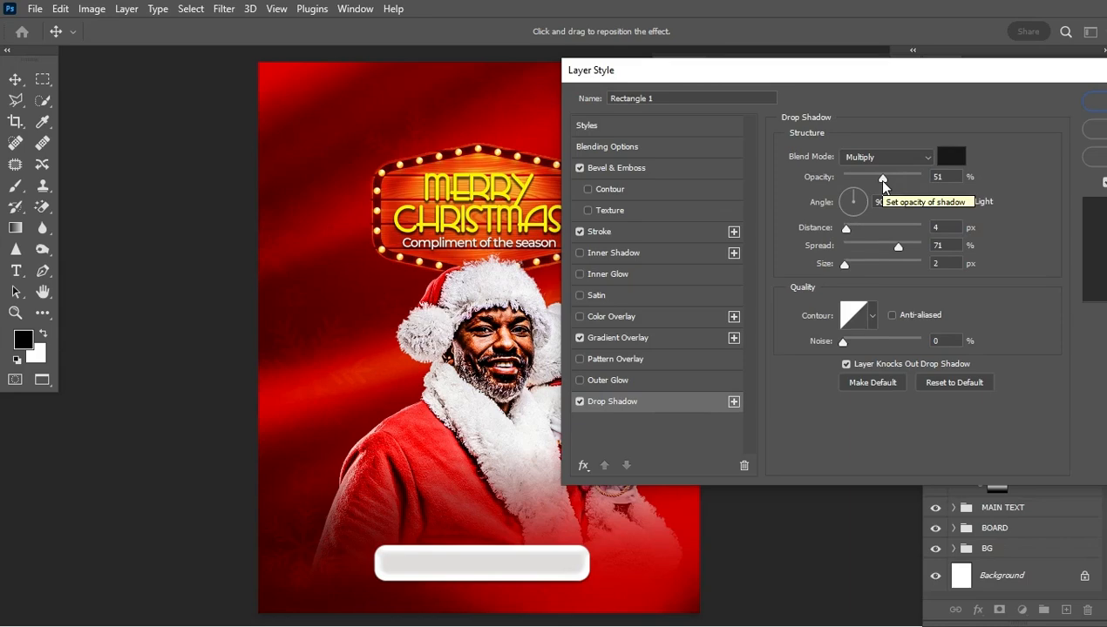
left_click_drag(882, 178, 850, 179)
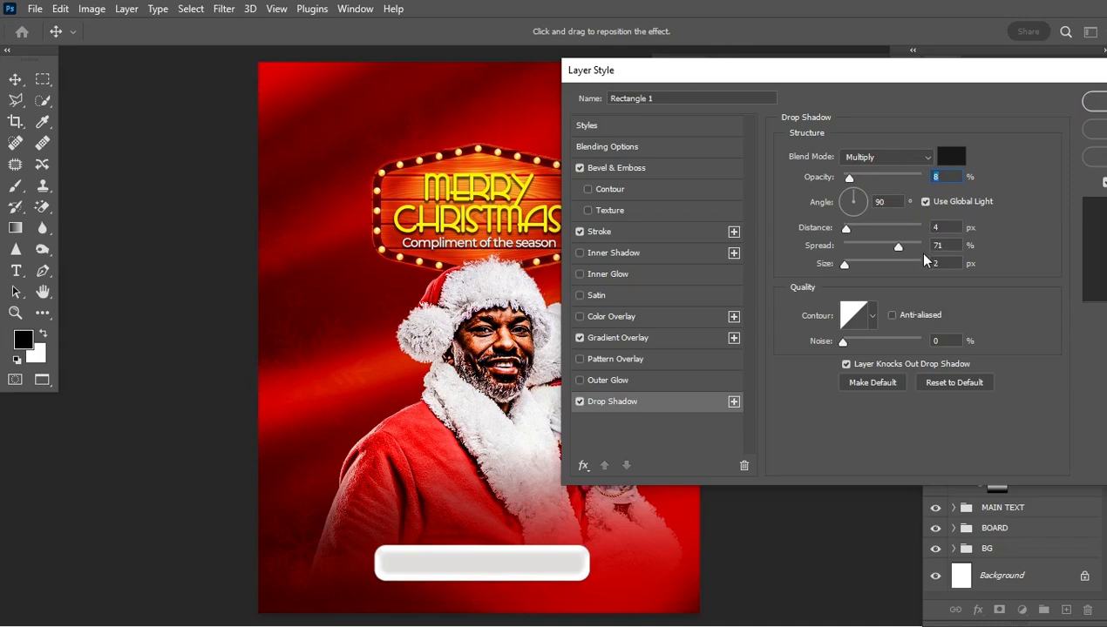
left_click_drag(846, 227, 862, 227)
left_click(863, 229)
left_click_drag(897, 246, 846, 248)
mouse_move(849, 265)
left_mouse_down()
mouse_move(868, 272)
mouse_move(856, 272)
left_mouse_up()
key("Tab")
left_click(856, 265)
left_click(856, 265)
left_click(1094, 102)
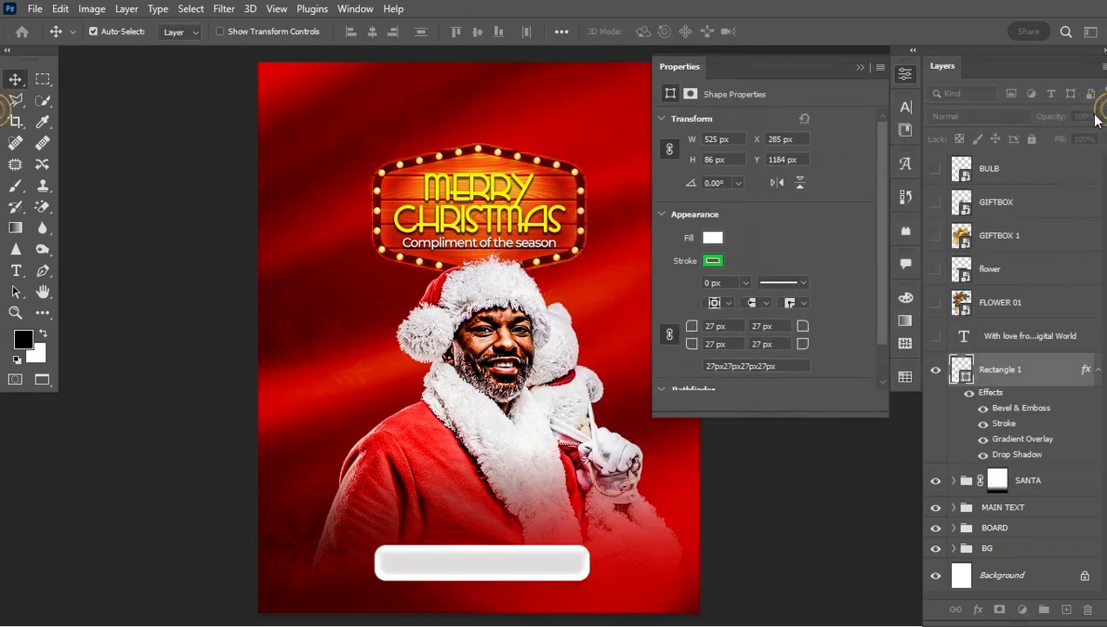
- Hide the rectangle, stamp all visible layers into a new layer above the SANTA group and convert it to a smart object
left_click(1098, 370)
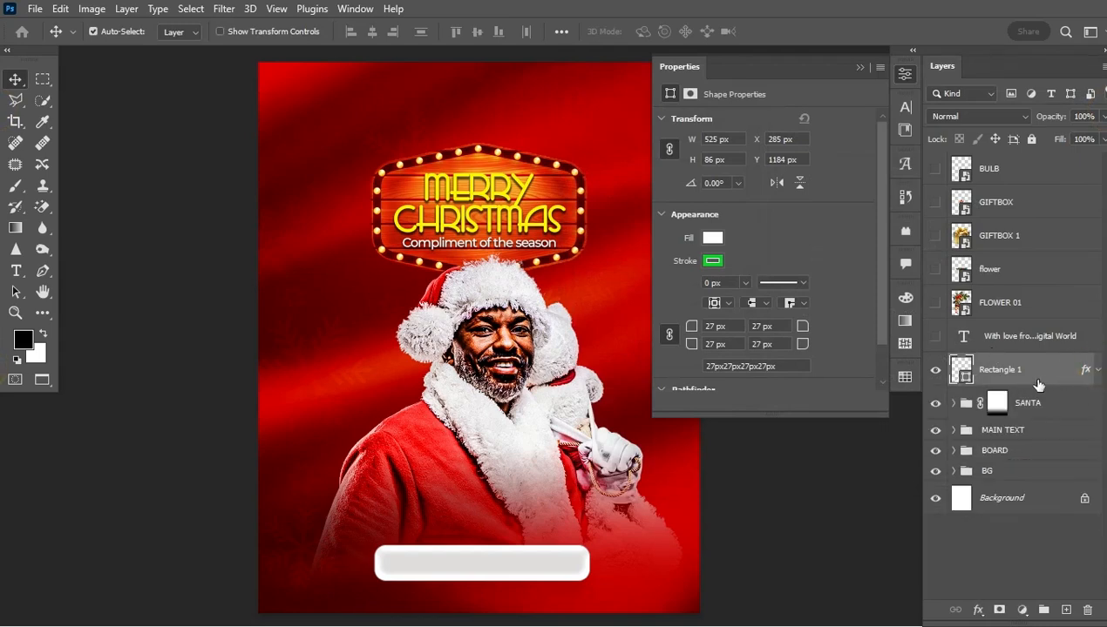
left_click(936, 372)
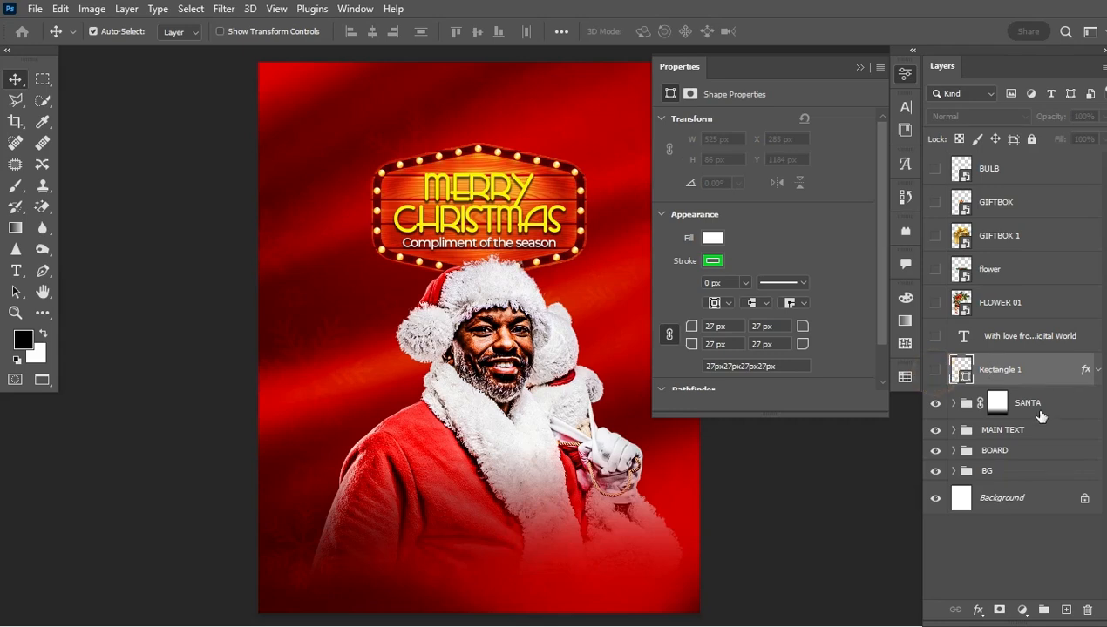
left_click(1062, 403)
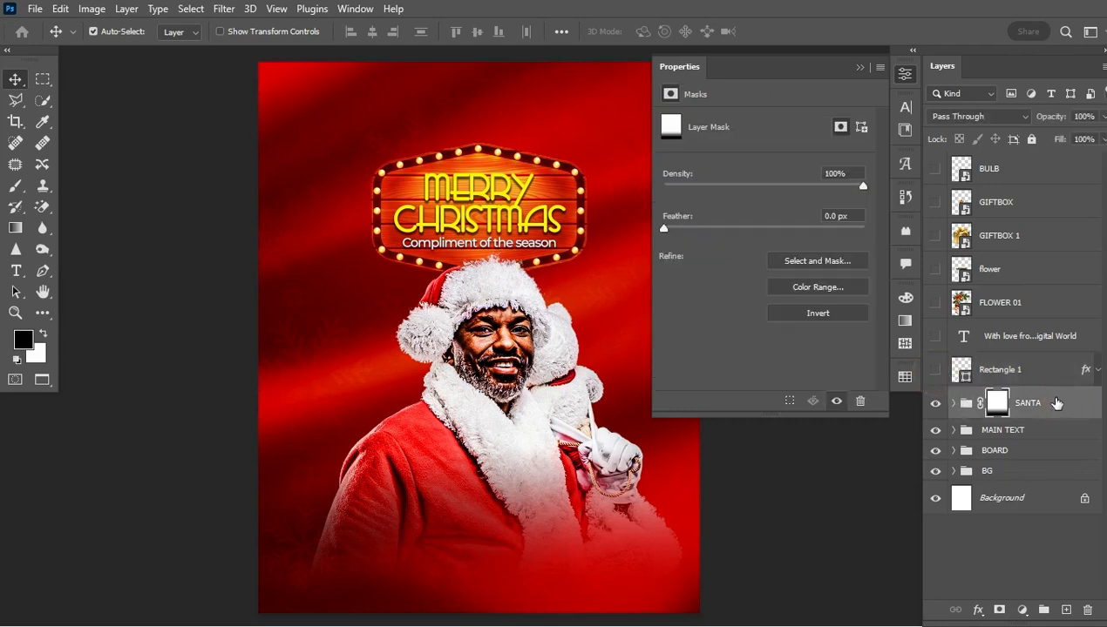
left_click(959, 402)
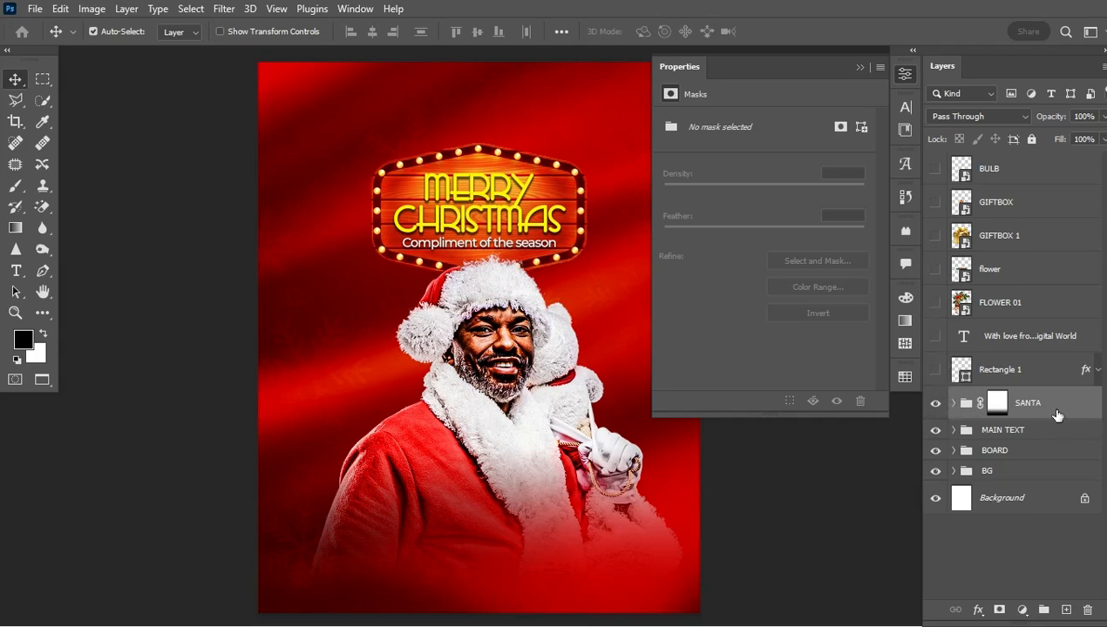
left_click(955, 404)
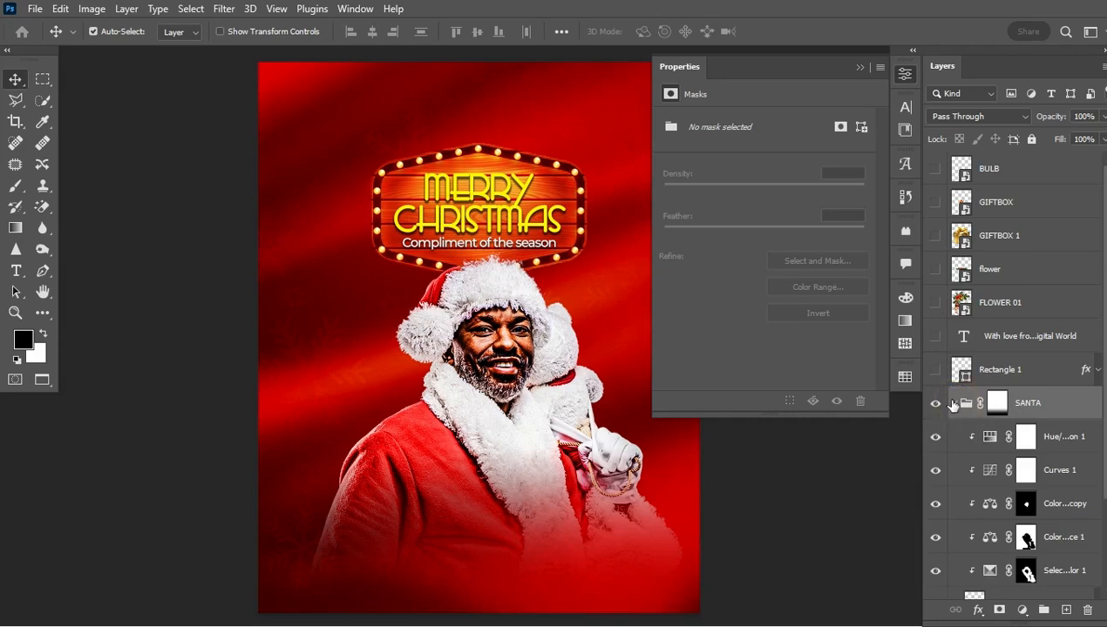
left_click(954, 403)
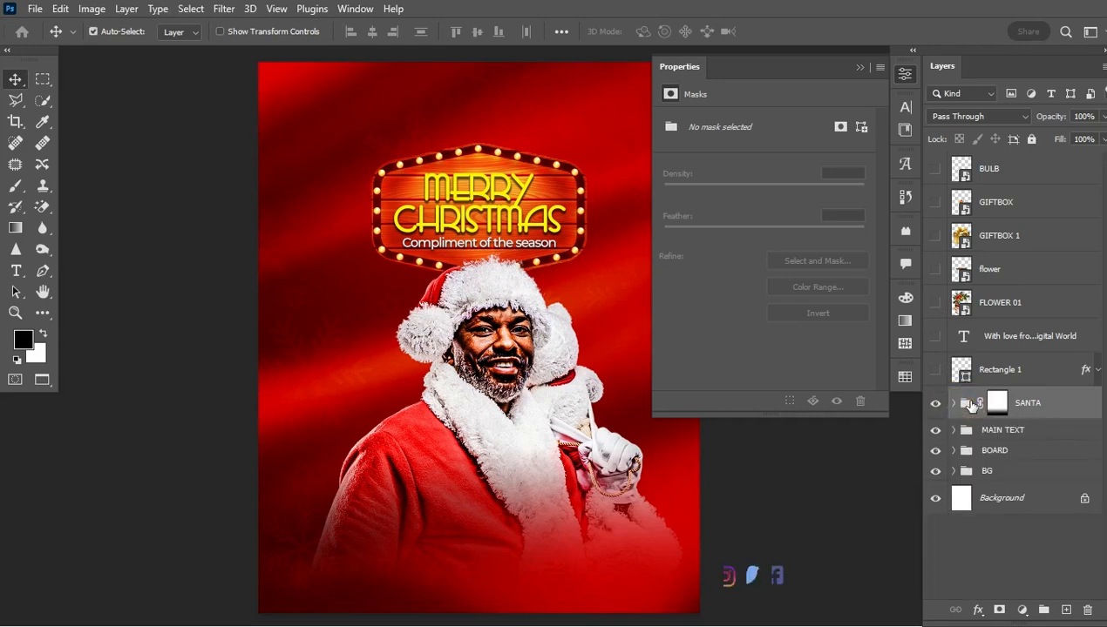
key("ctrl+alt+shift+e")
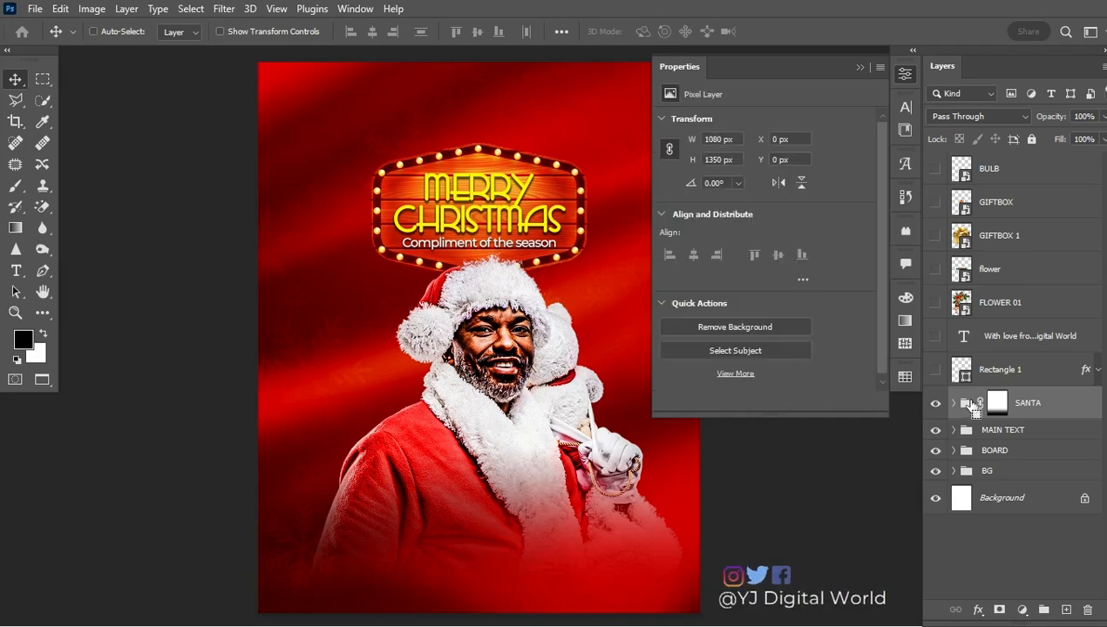
right_click(1037, 405)
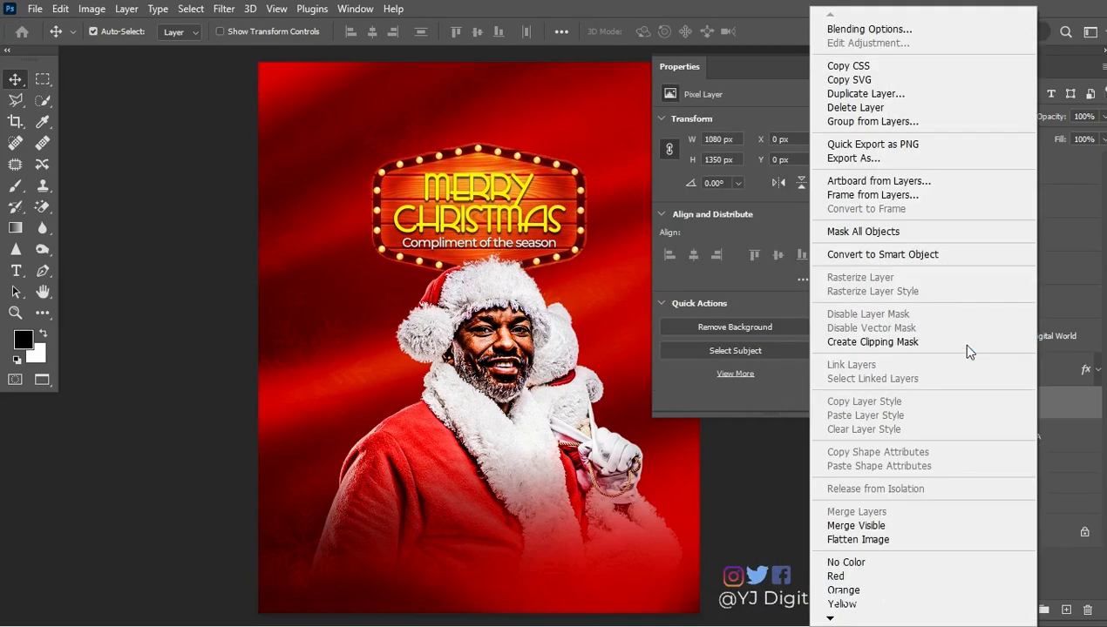
left_click(934, 249)
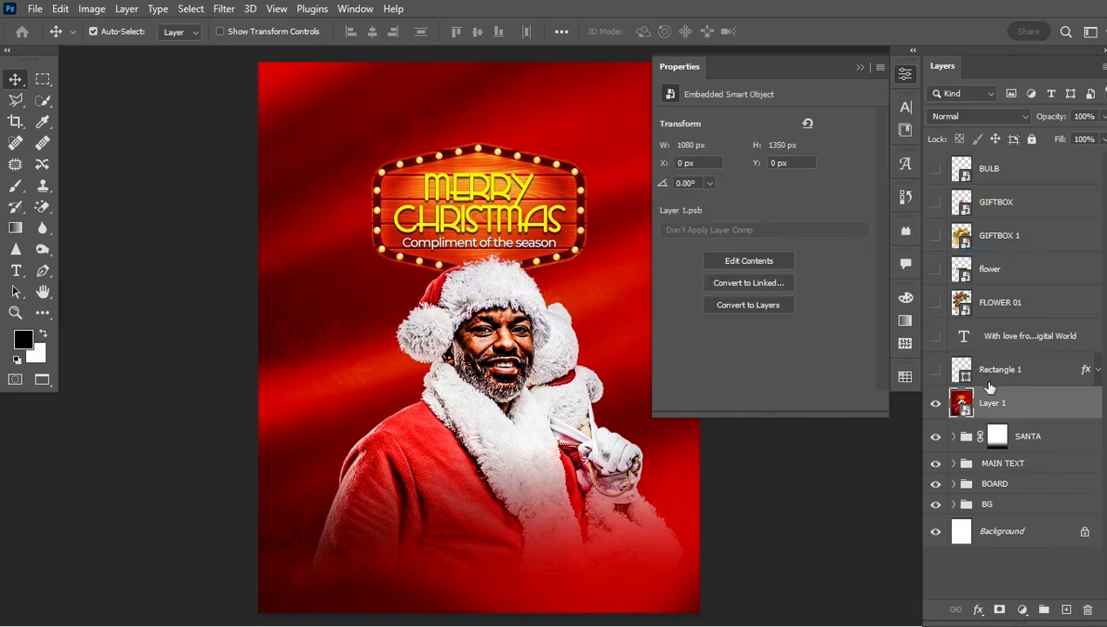
- Place the stamped layer above Rectangle 1, show the rectangle again and clip the stamped layer to it
left_click_drag(1037, 405, 1034, 370)
left_click(936, 403)
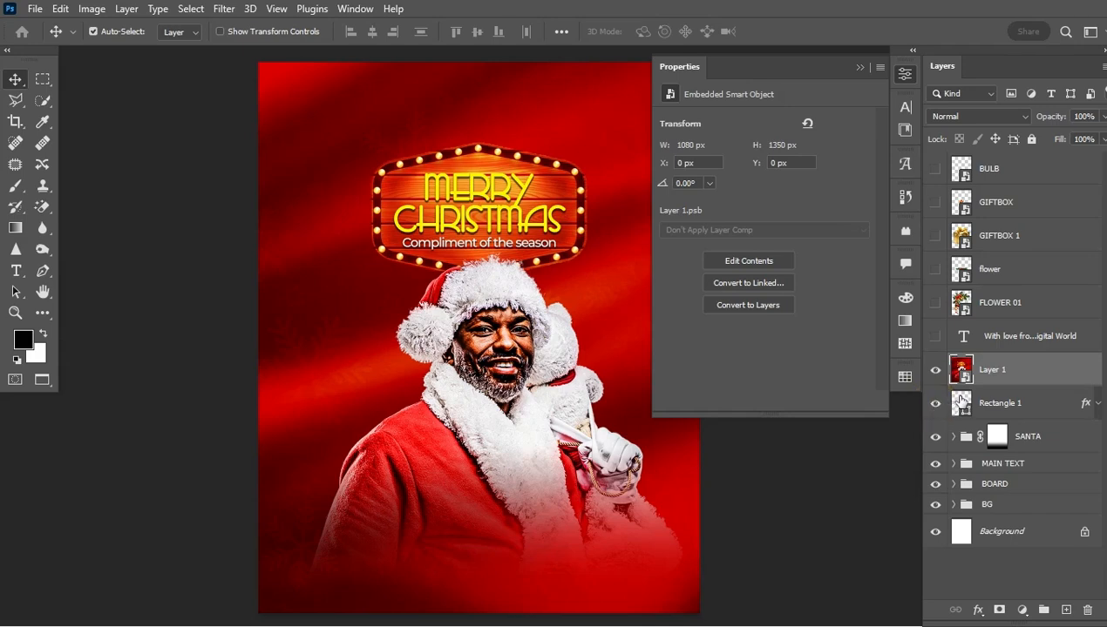
left_click(936, 370)
left_click(1024, 370)
left_click(1033, 384, "alt")
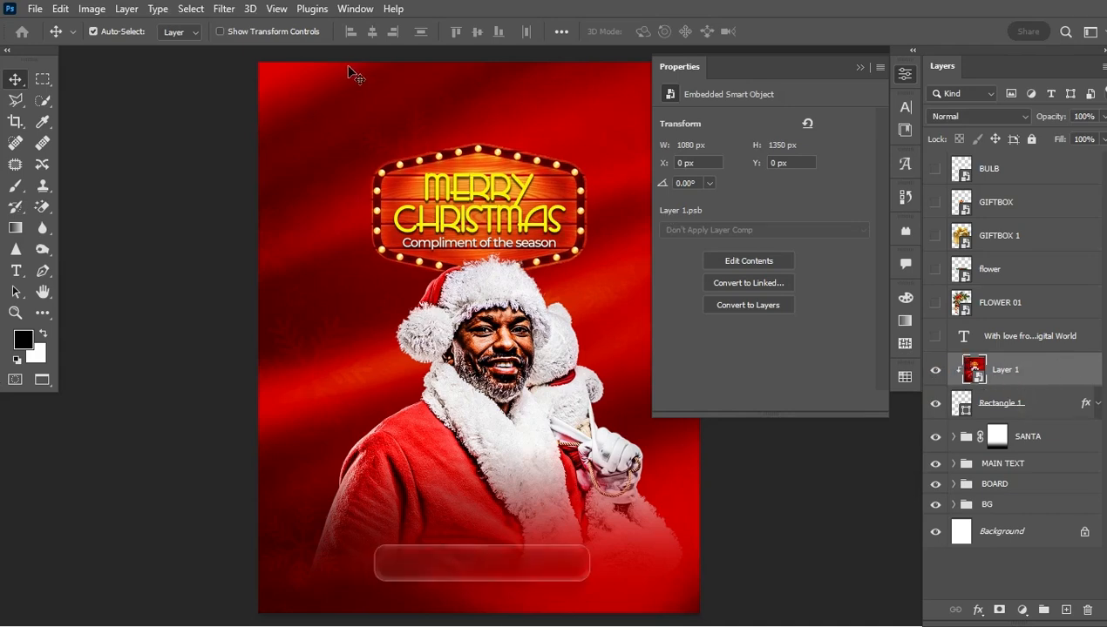
- Apply a Gaussian Blur with a 7.6 pixel radius to the clipped Layer 1 and collapse its smart filter list
left_click(226, 10)
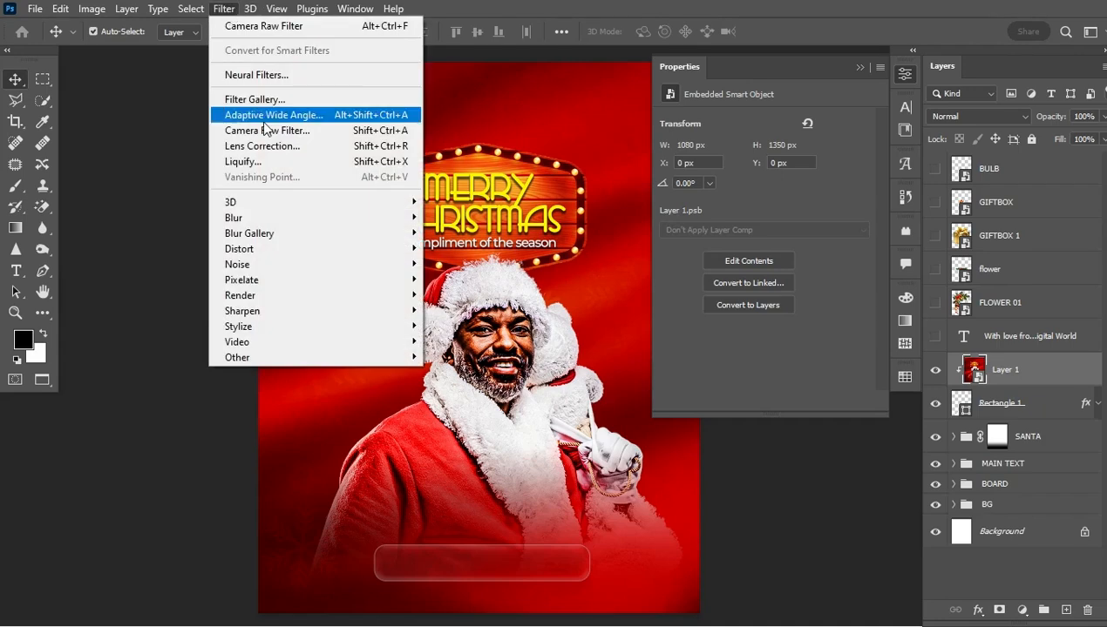
mouse_move(287, 220)
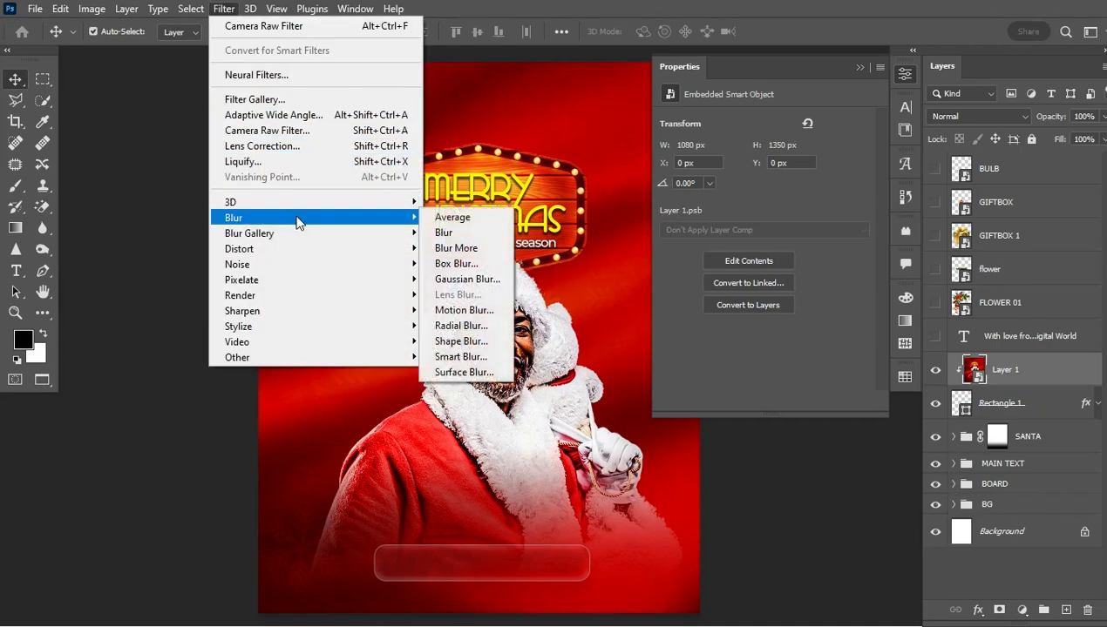
left_click(472, 280)
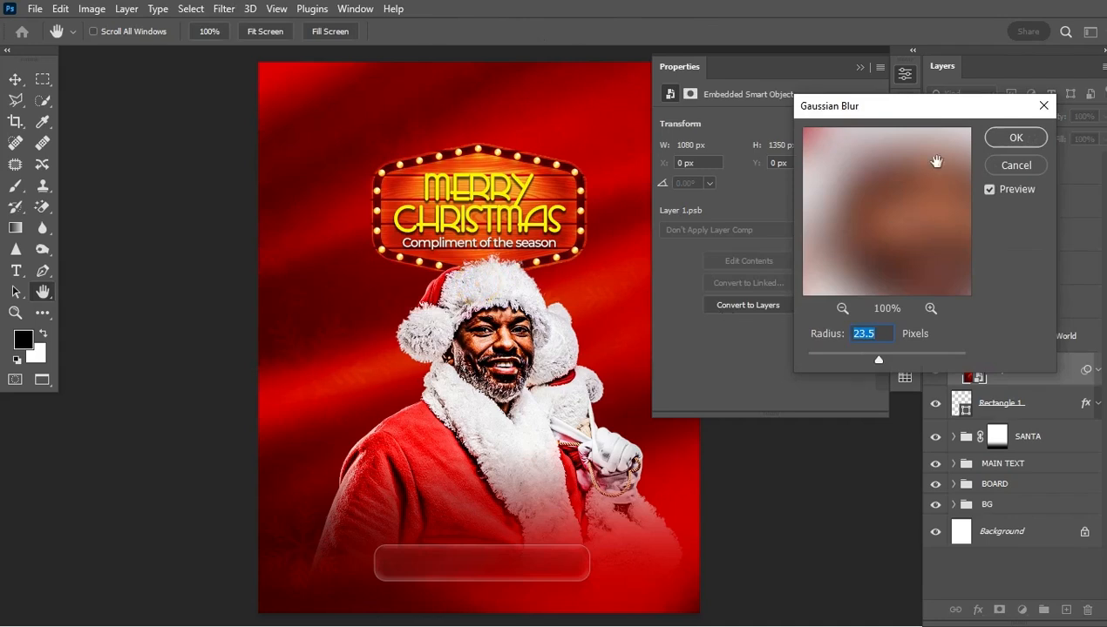
left_click_drag(958, 112, 779, 99)
mouse_move(690, 344)
left_mouse_down()
mouse_move(667, 342)
mouse_move(681, 347)
left_mouse_up()
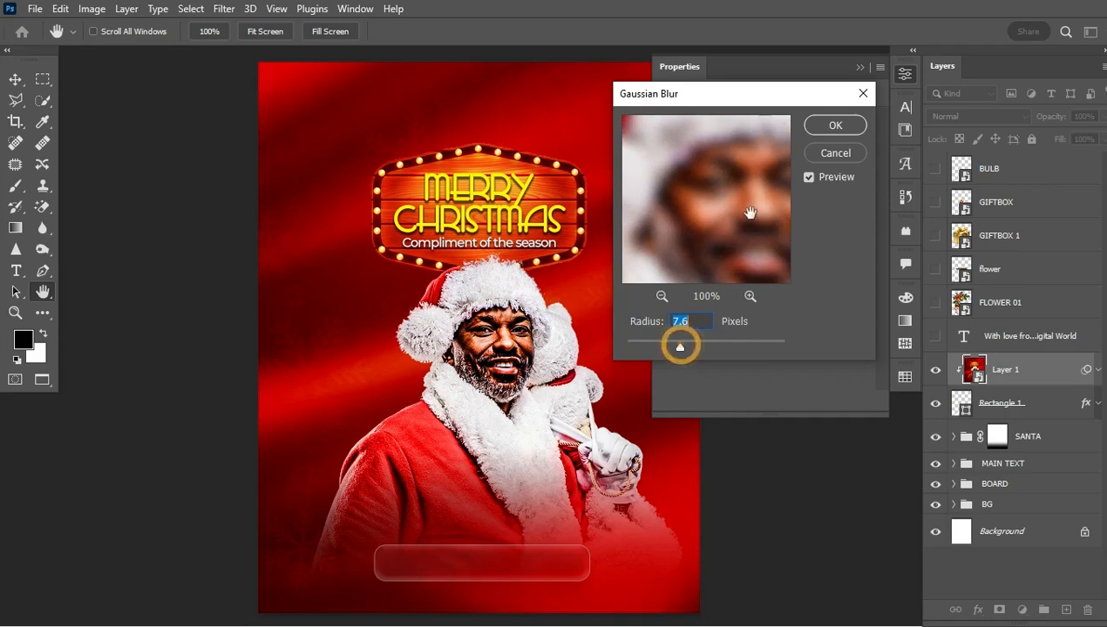
left_click(838, 128)
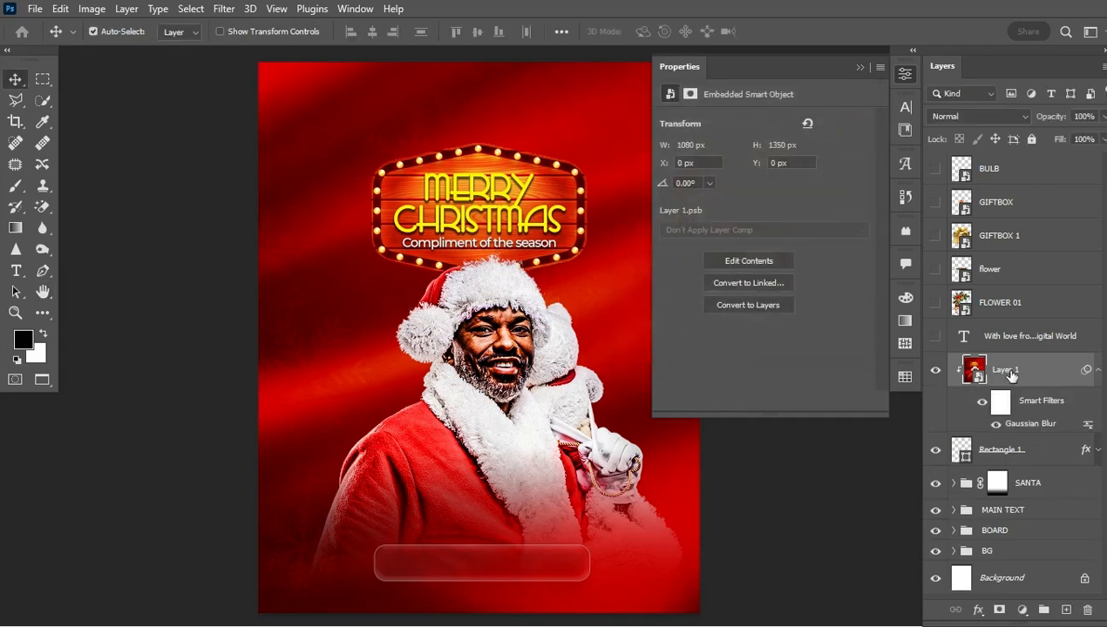
left_click(859, 67)
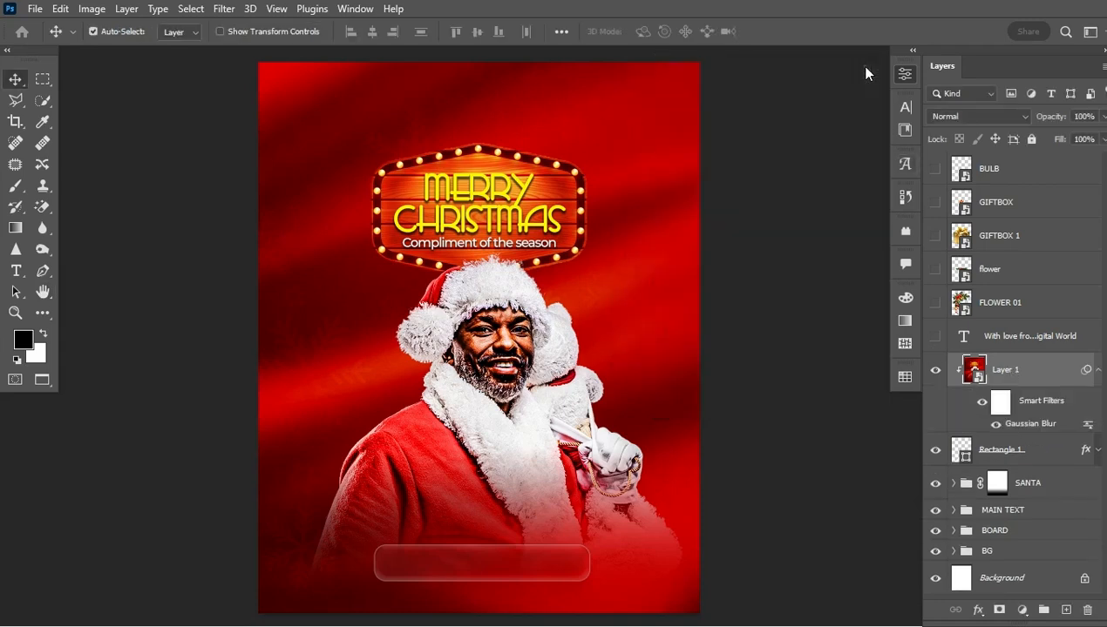
left_click(1095, 369)
- Duplicate Rectangle 1 above Layer 1, clip the copy into the same stack and clear its layer style
left_click(1061, 406)
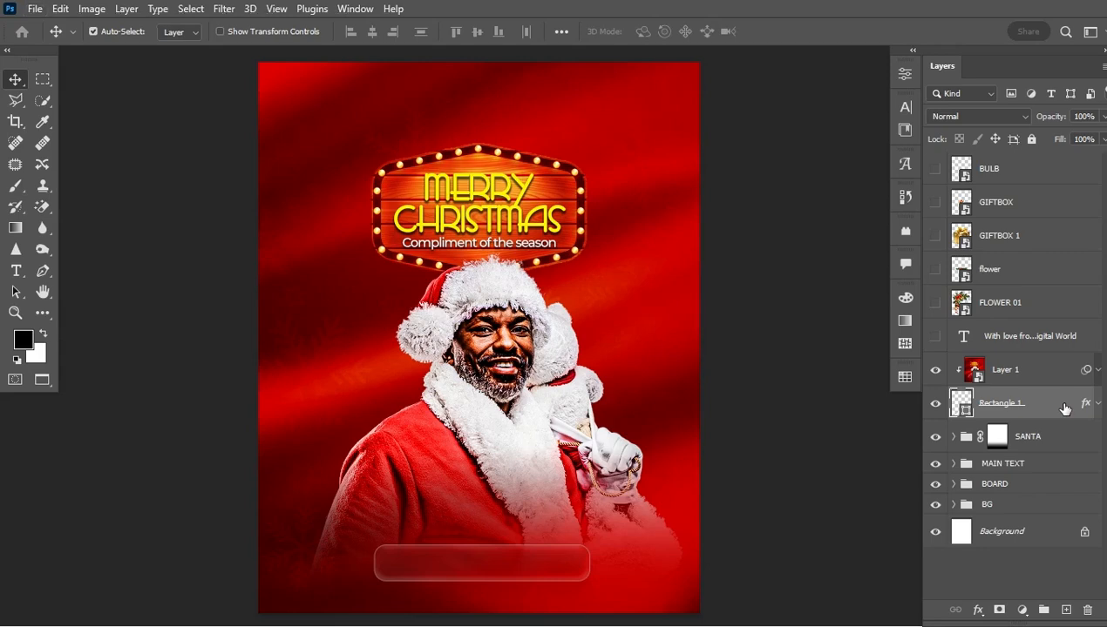
left_click_drag(1065, 407, 1061, 363)
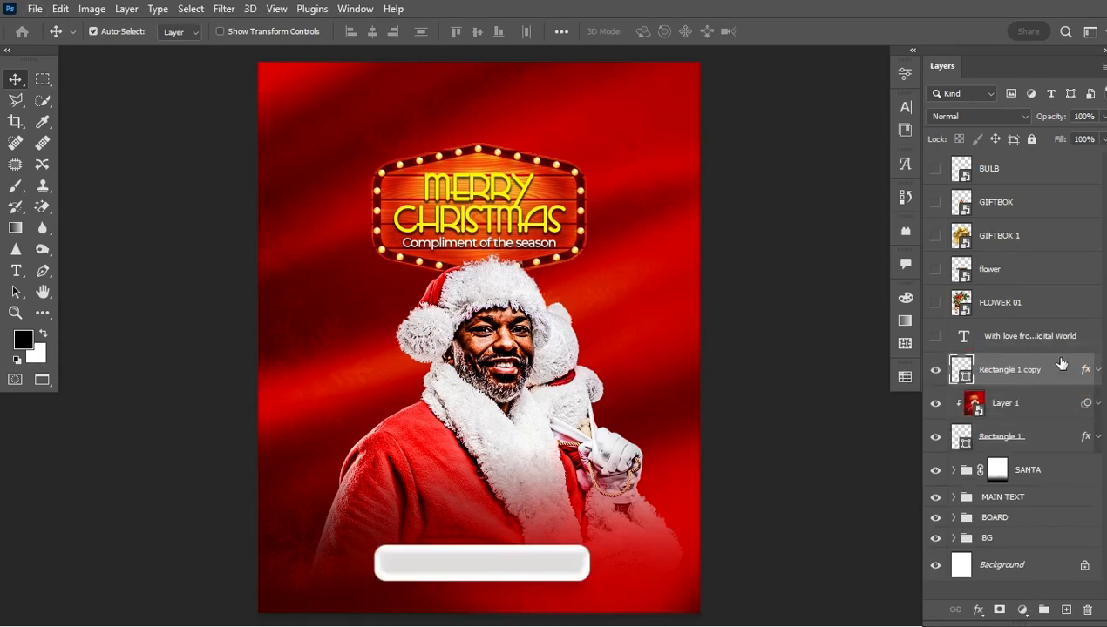
left_click(1011, 384, "alt")
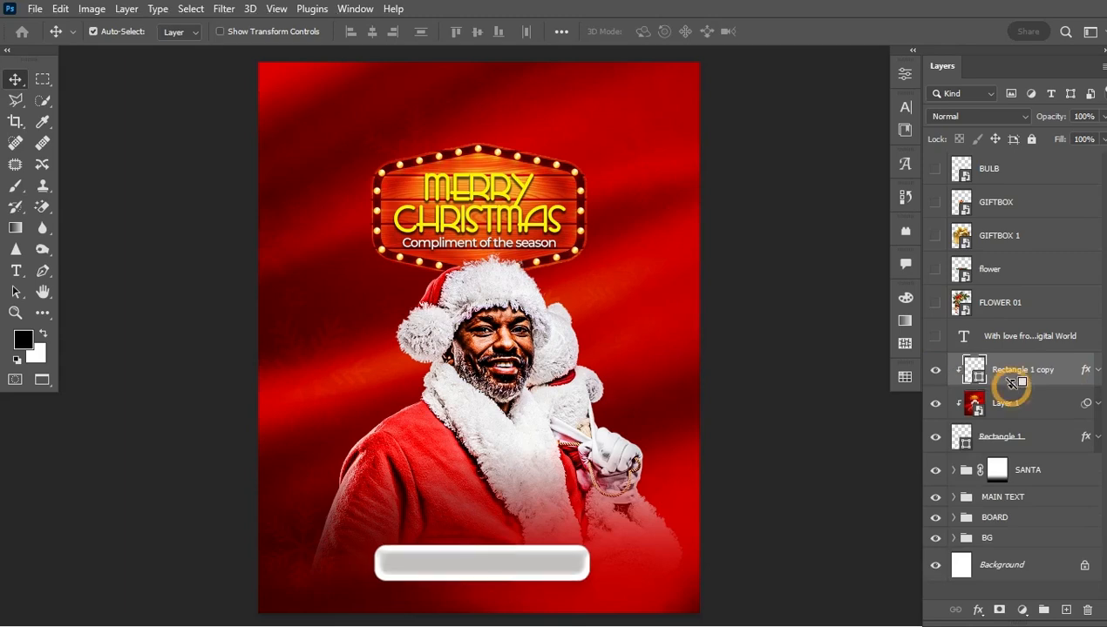
right_click(1070, 365)
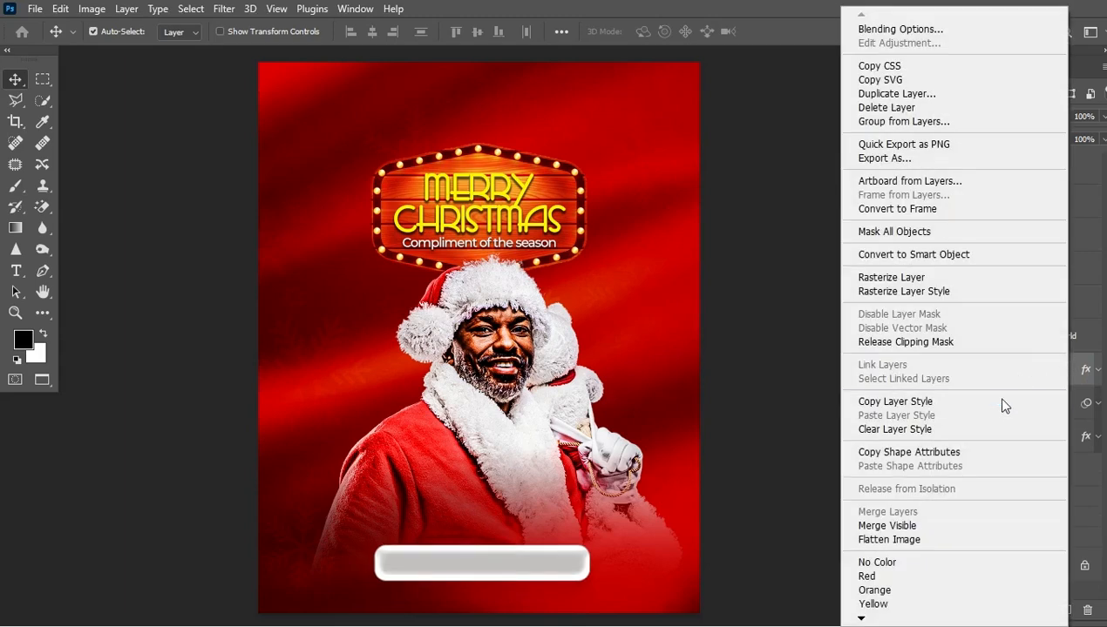
left_click(945, 428)
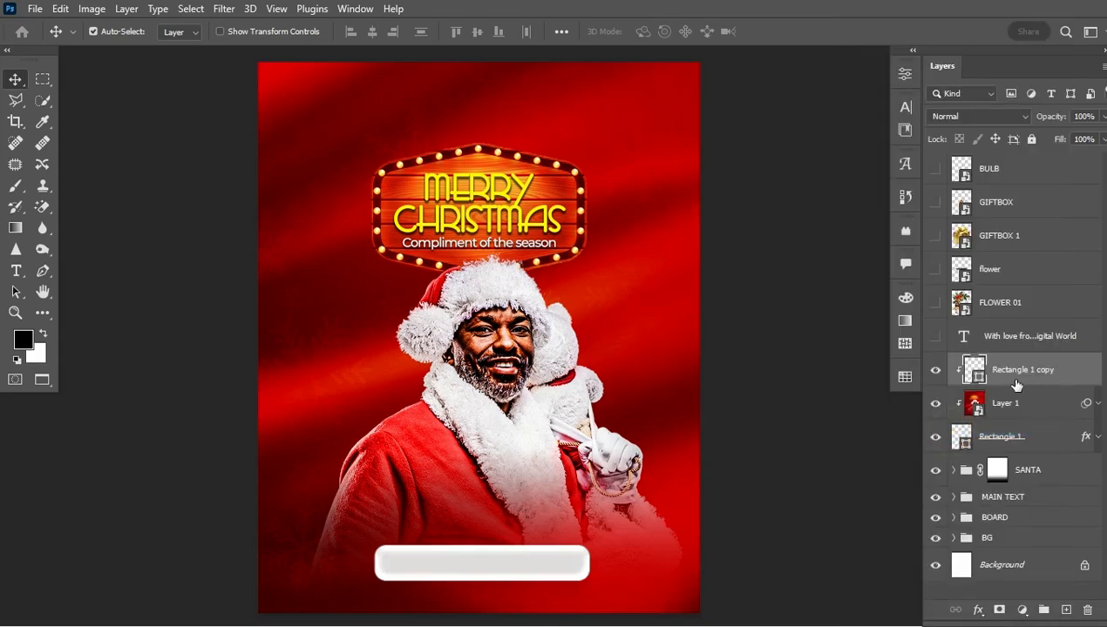
- Set the rectangle copy to Multiply blending at 50% opacity
left_click(1011, 117)
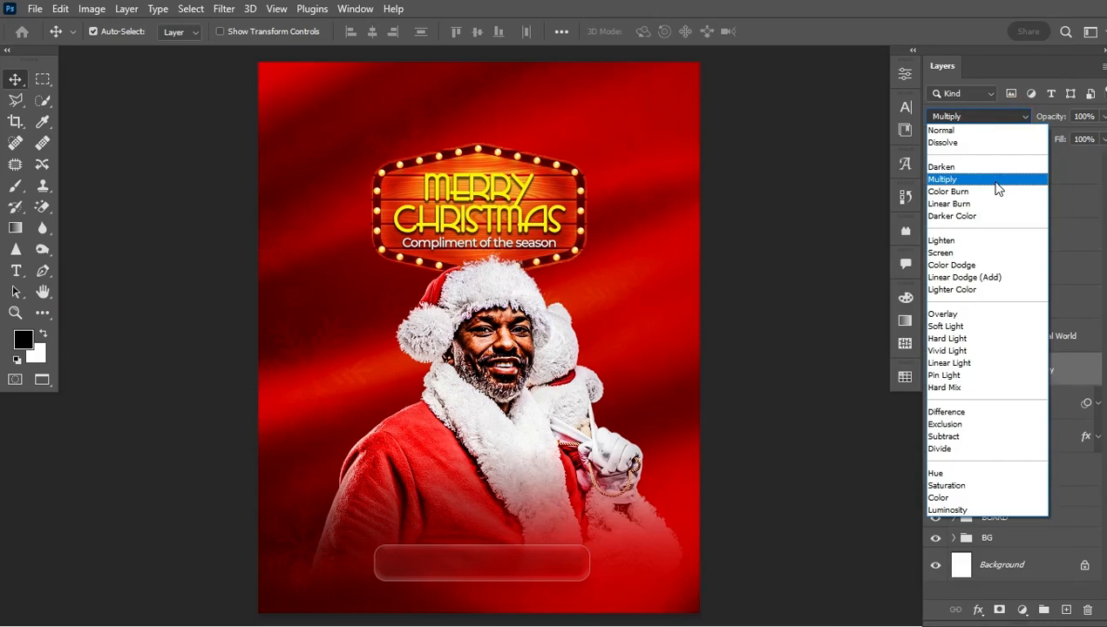
left_click(995, 180)
left_click(1083, 116)
type("50")
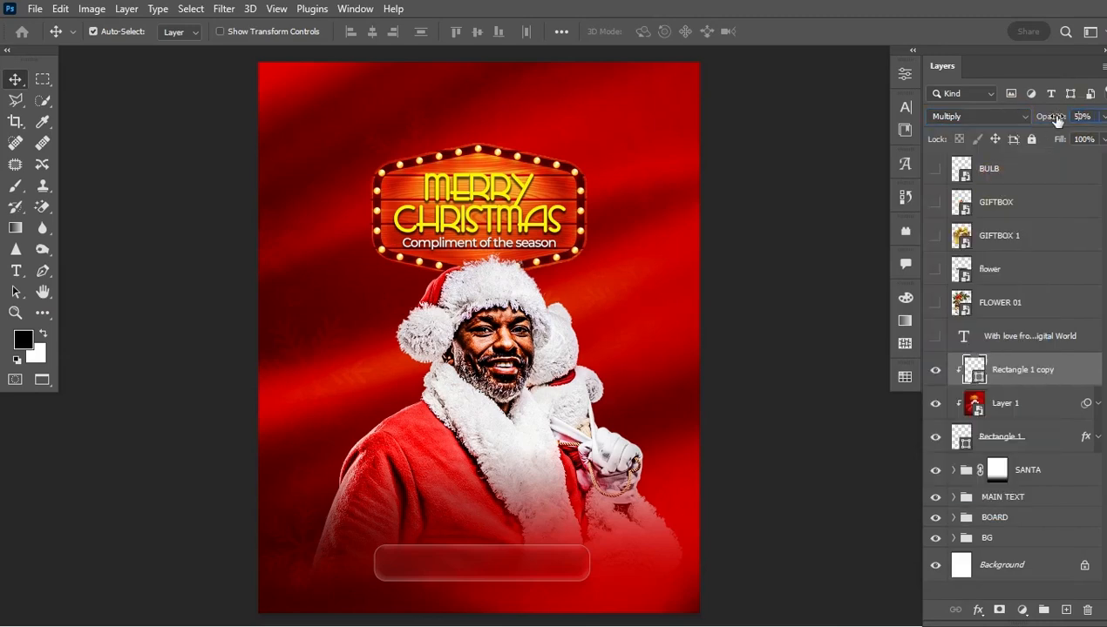
- Show the "With love from YJ Digital World" text and centre it horizontally and vertically on a selection of the rounded box
left_click(936, 337)
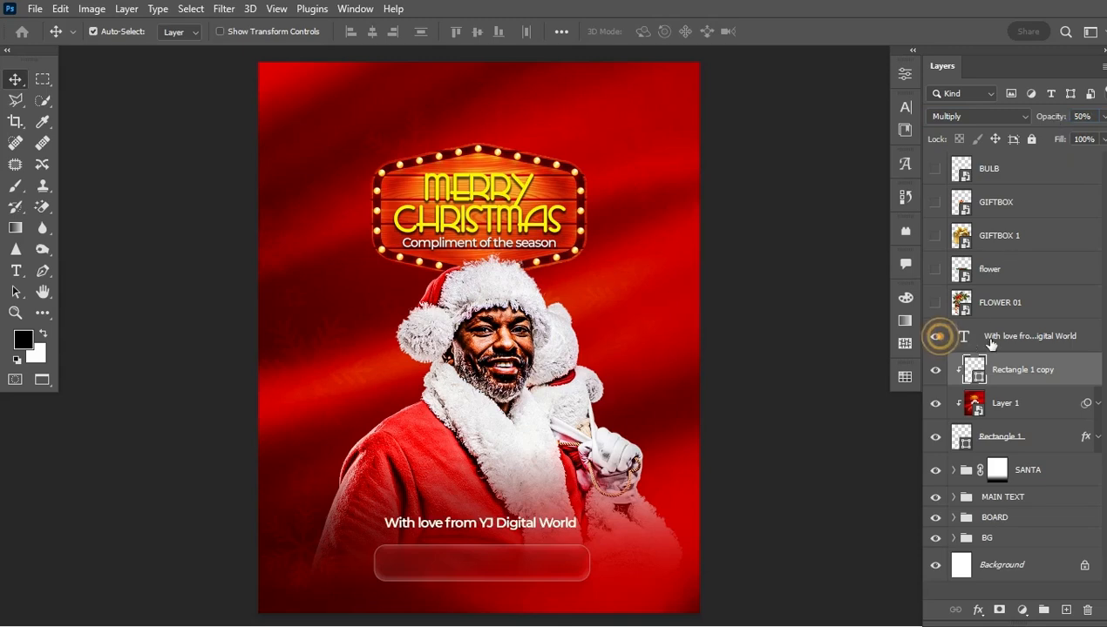
left_click(976, 381, "ctrl")
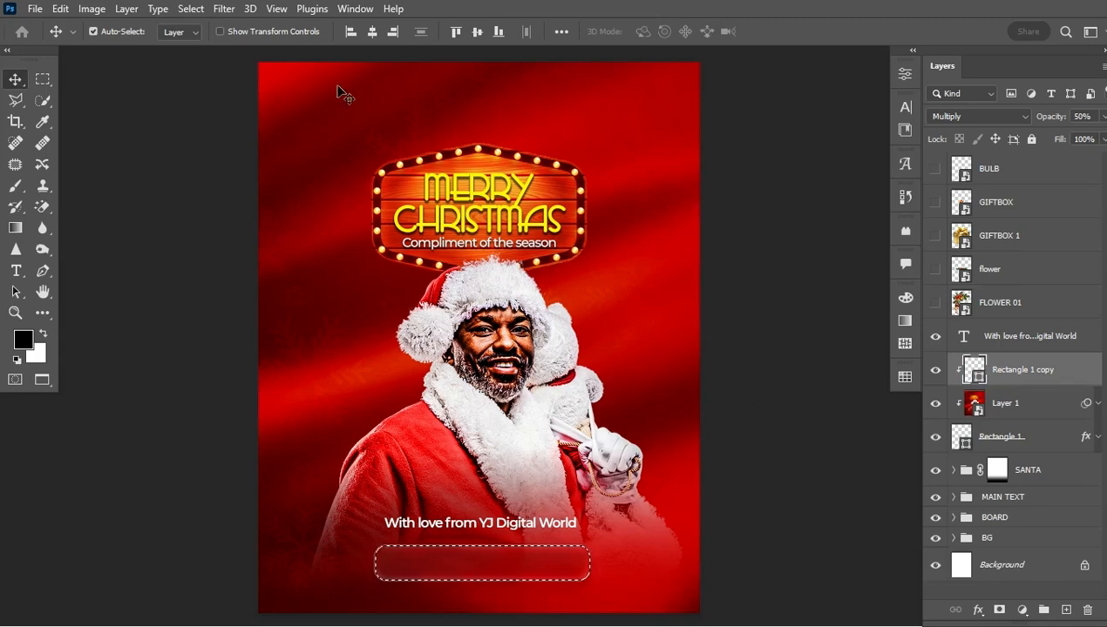
left_click(372, 32)
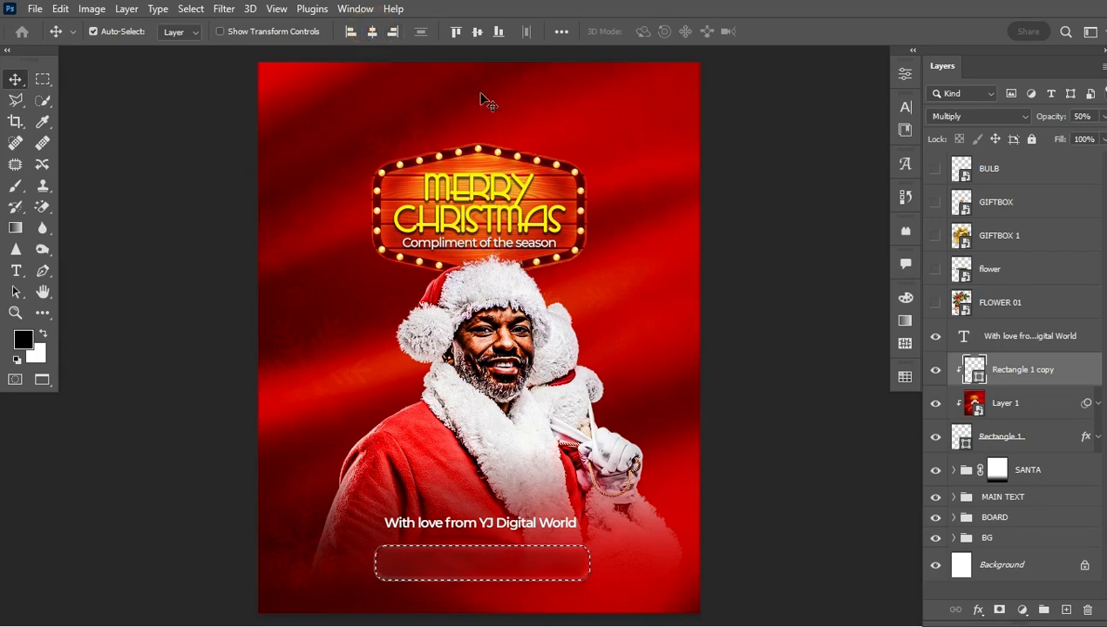
left_click(1012, 340)
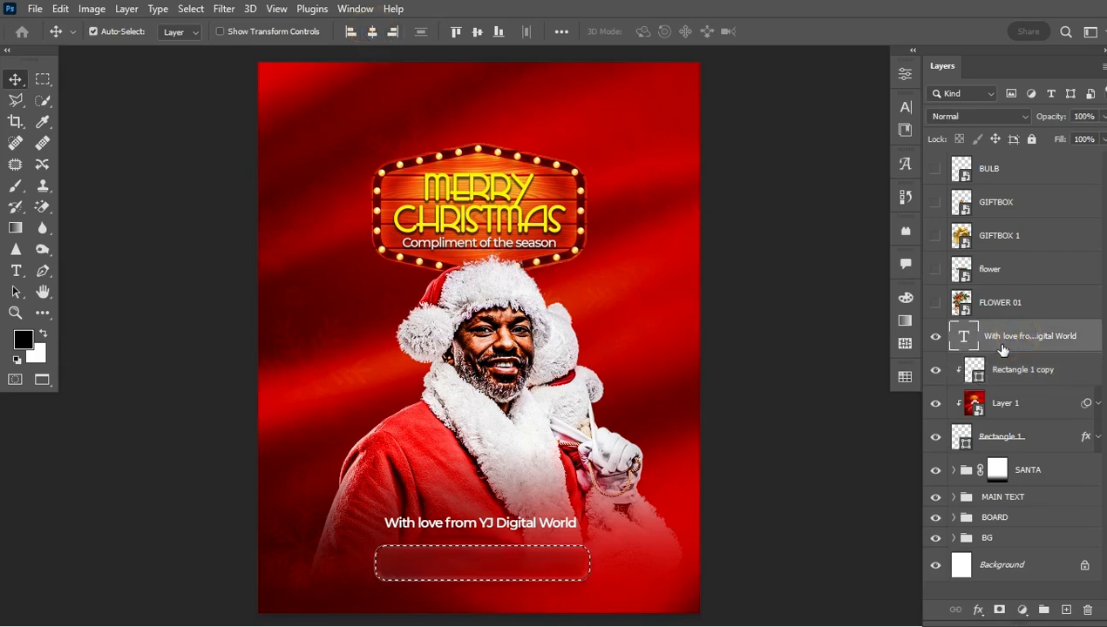
left_click(372, 31)
left_click(478, 32)
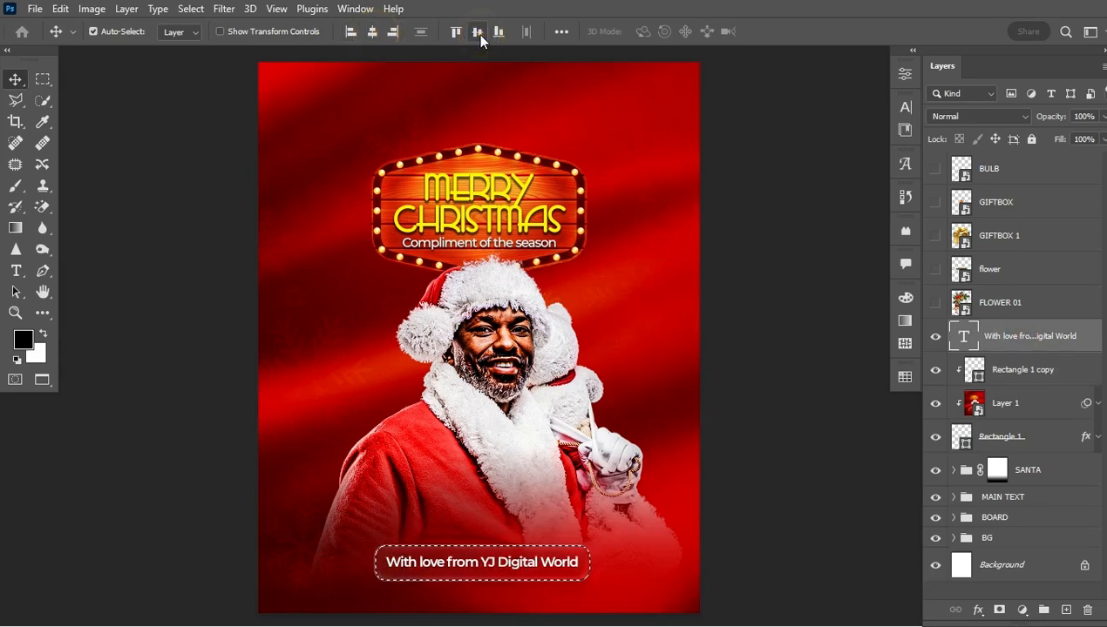
- Deselect the box outline and scale the sender text and both rounded rectangles together to about 88%
key("ctrl+d")
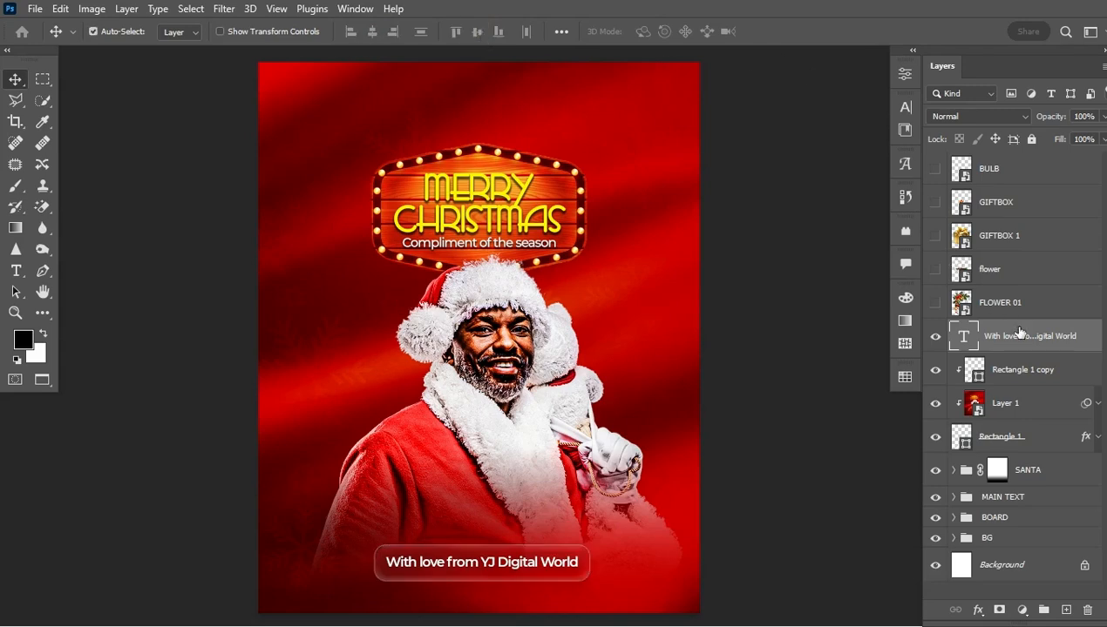
left_click(1053, 373, "shift")
key("ctrl+t")
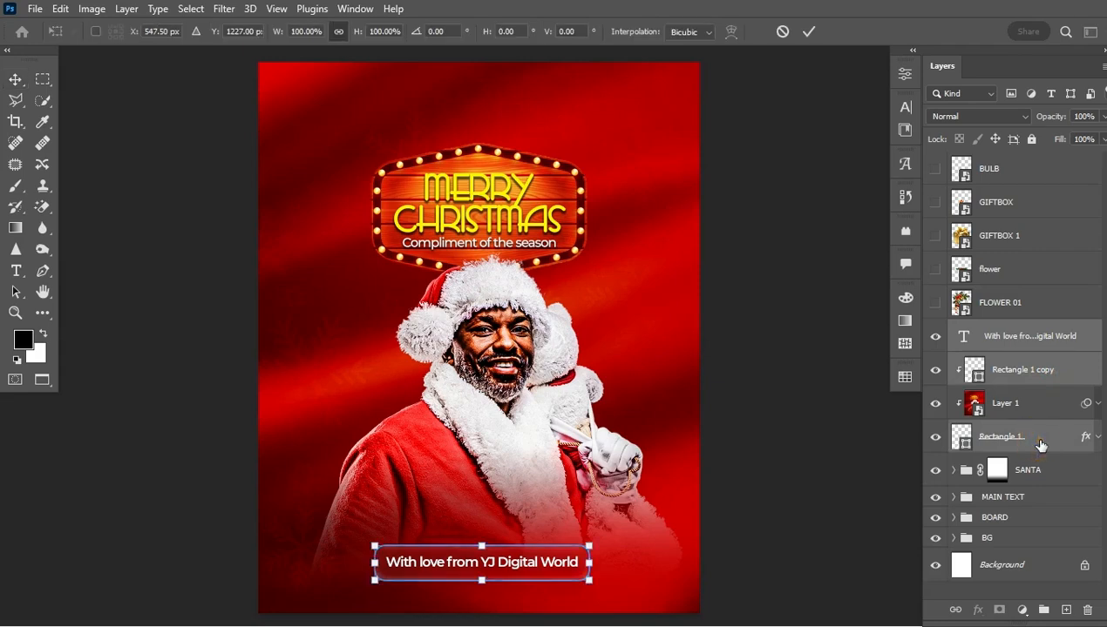
left_click_drag(589, 581, 576, 580)
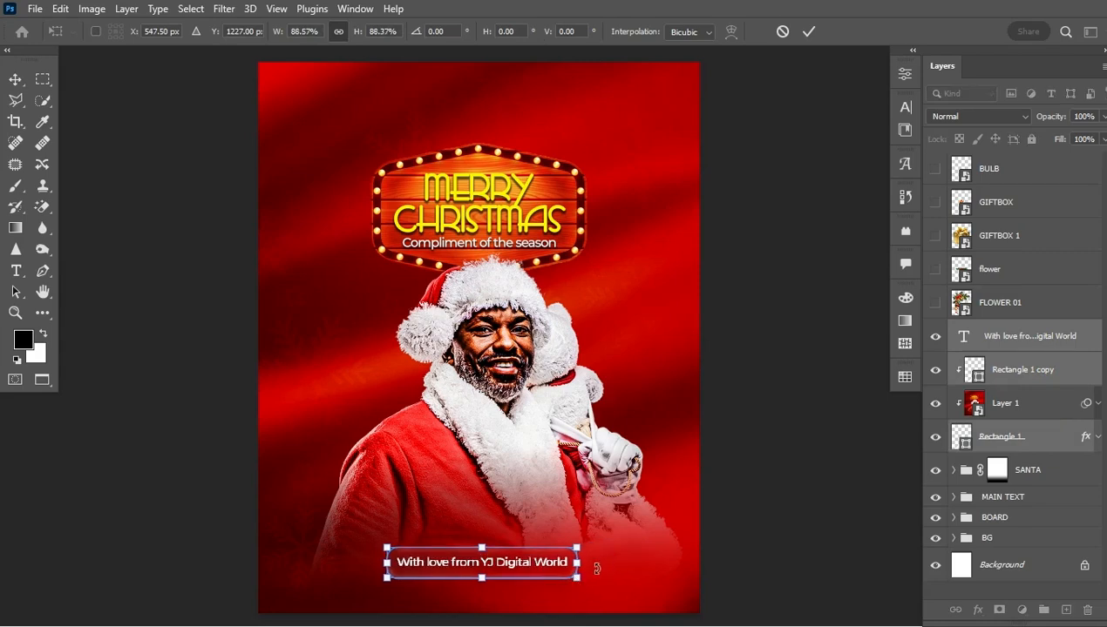
key("Return")
- Nudge the selected sender text and rounded rectangles about 27 pixels higher on the poster
key("shift+Up")
key("shift+Up")
key("shift+Up")
key("Down")
key("Down")
key("Down")
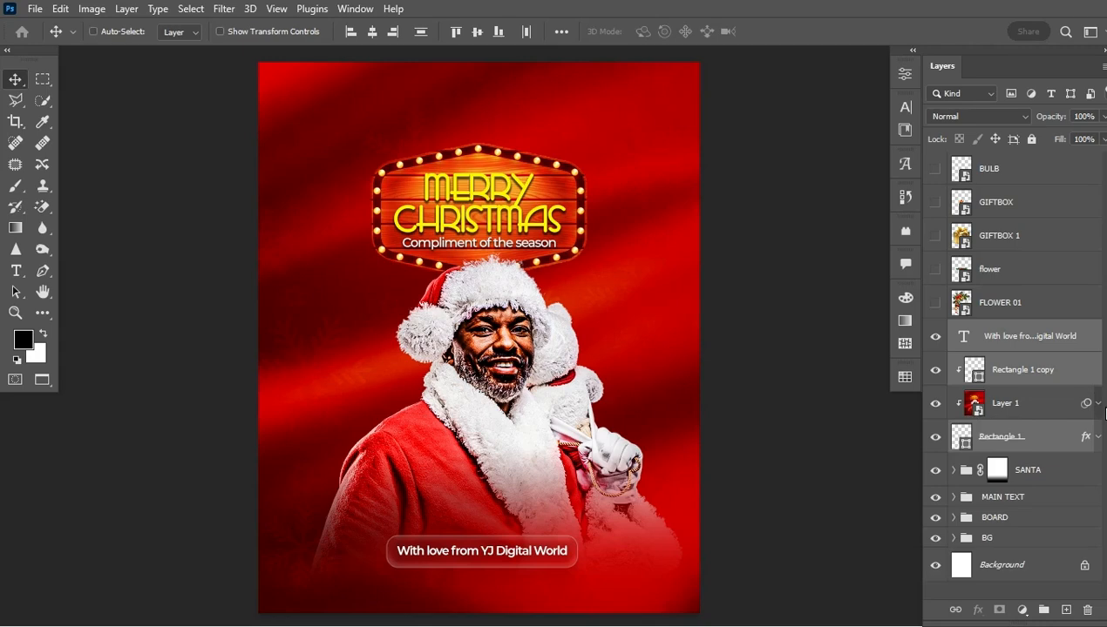
- Group the sender text, both rectangles and Layer 1, and name the group YJ TEXT
left_click(1043, 402, "ctrl")
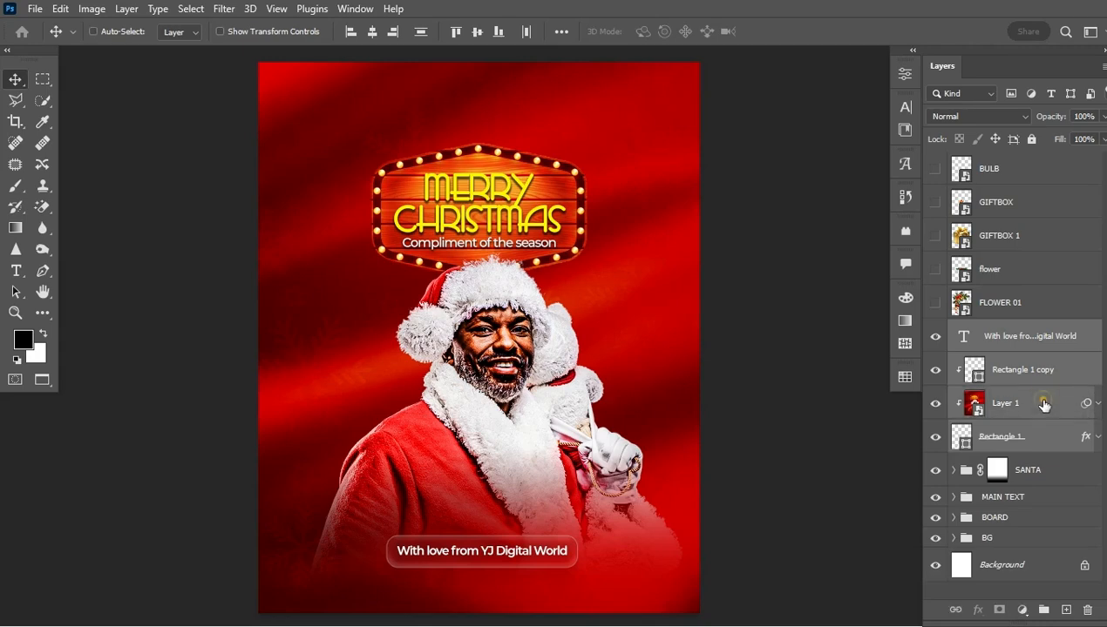
key("ctrl+g")
double_click(993, 330)
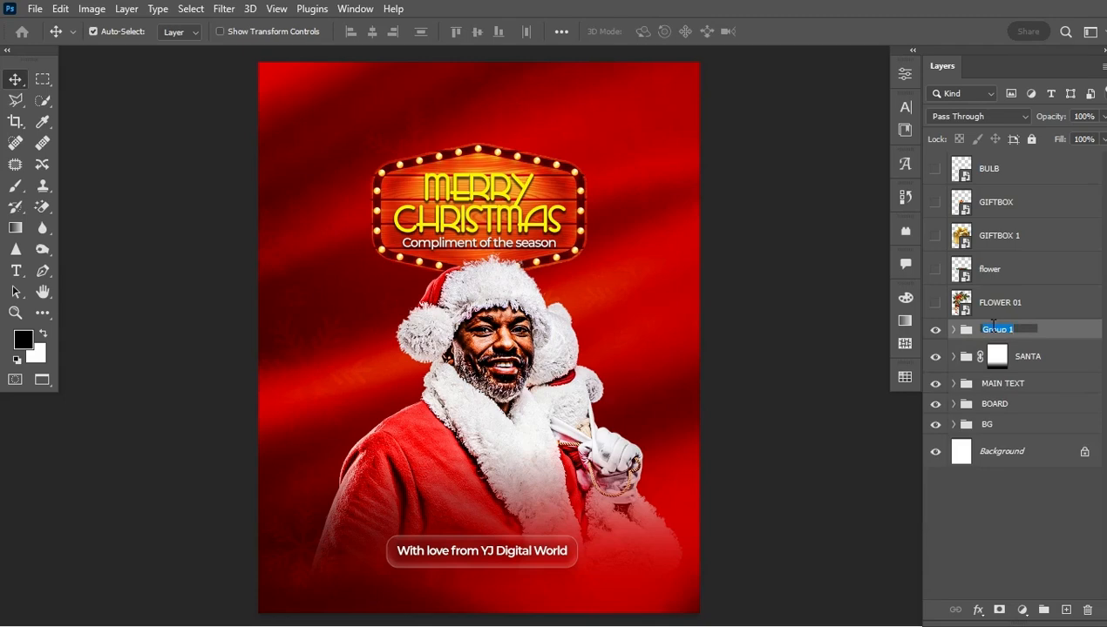
type("v")
type("YJ")
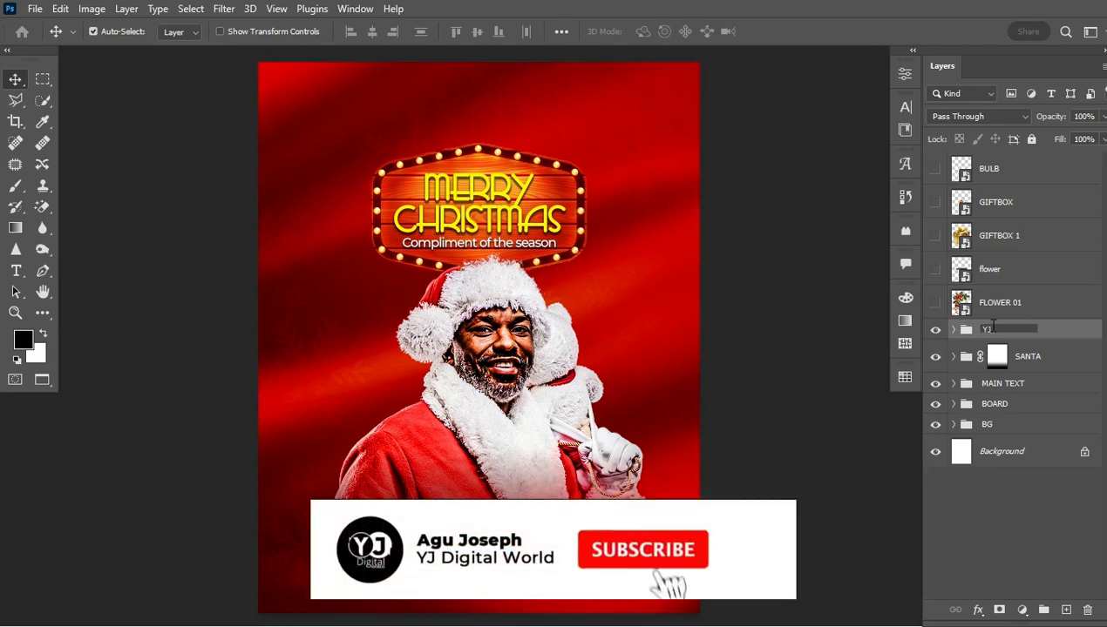
type(" TEXT")
key("Return")
left_click(936, 331)
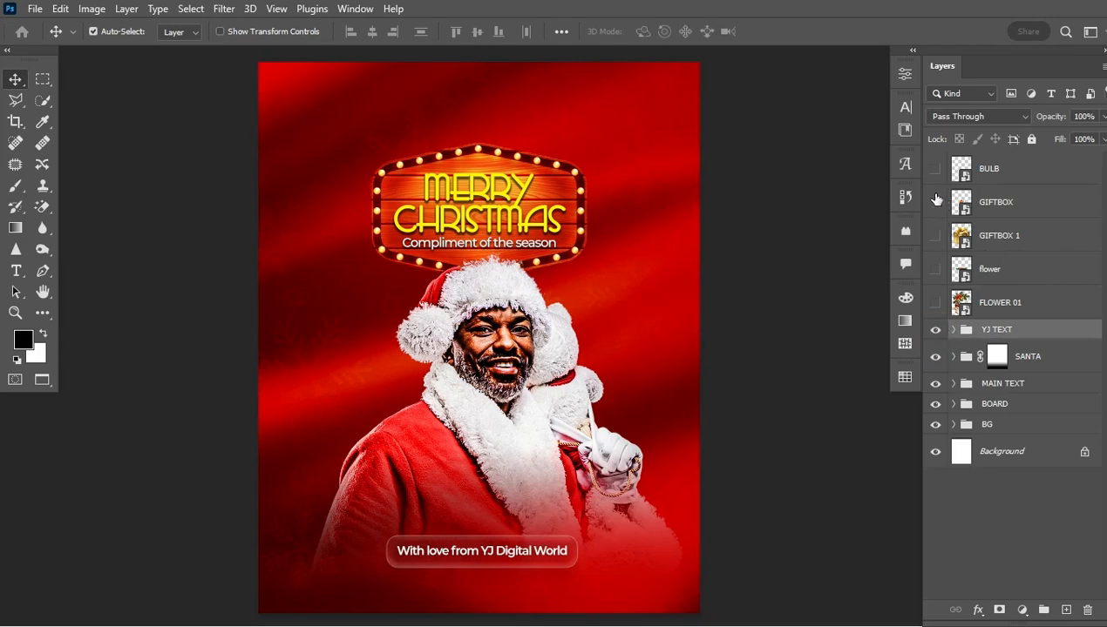
- Move the BULB layer just above YJ TEXT, show it, scale it to about 35% and place it above the sign's left end
left_click_drag(1020, 176, 1003, 305)
left_click(935, 302)
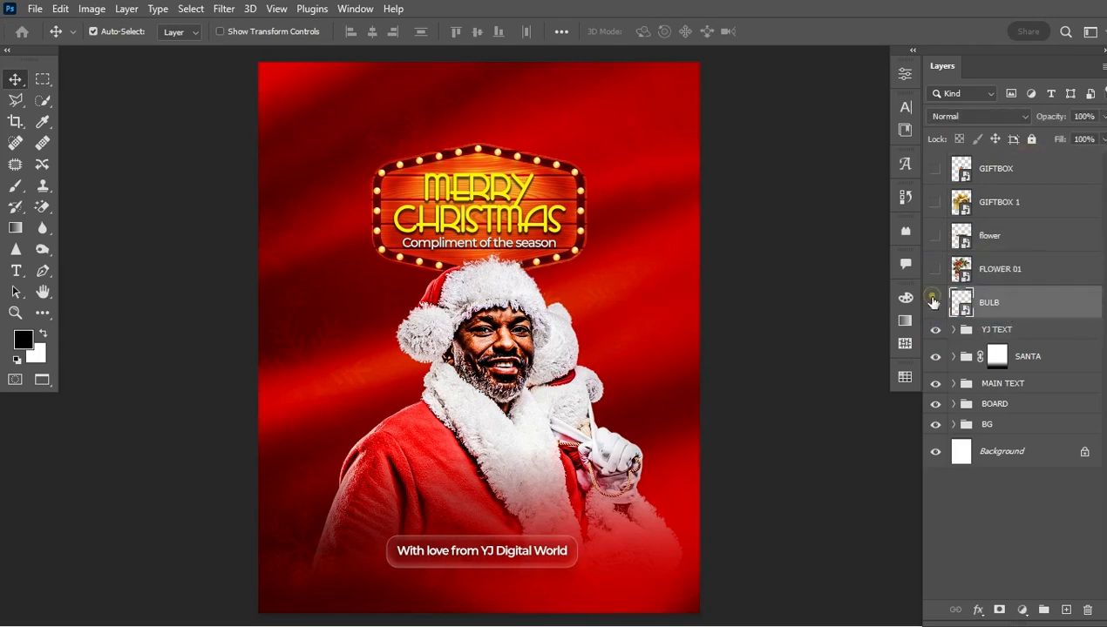
key("ctrl+t")
left_click_drag(542, 209, 358, 83)
key("Return")
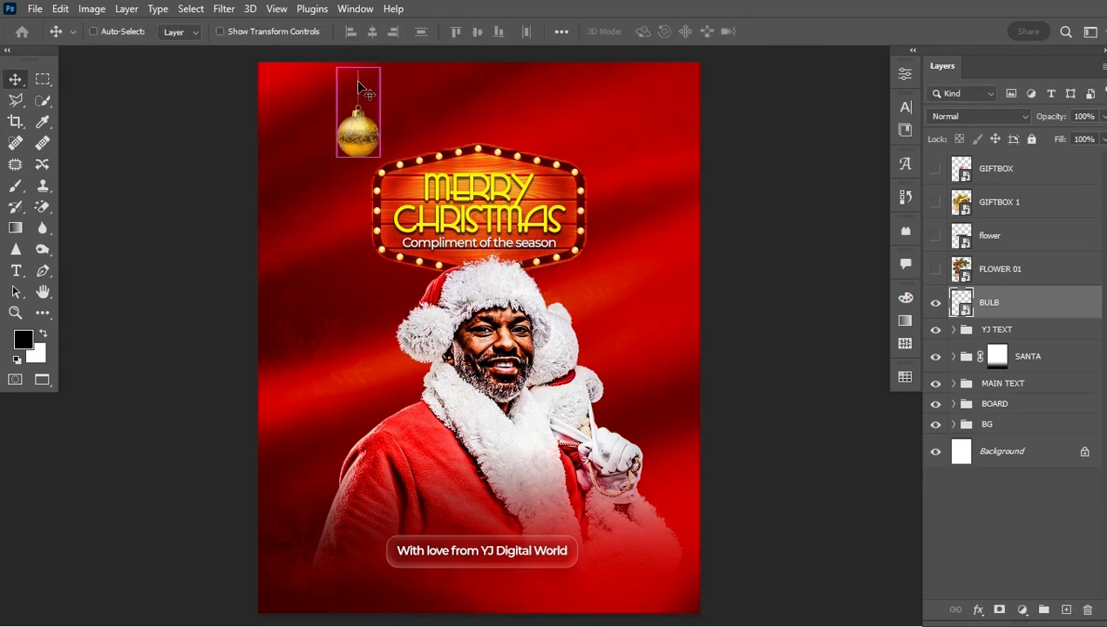
- Duplicate the gold bulb and place a smaller copy beside it, toward the poster's centre
key("ctrl+j")
key("ctrl+t")
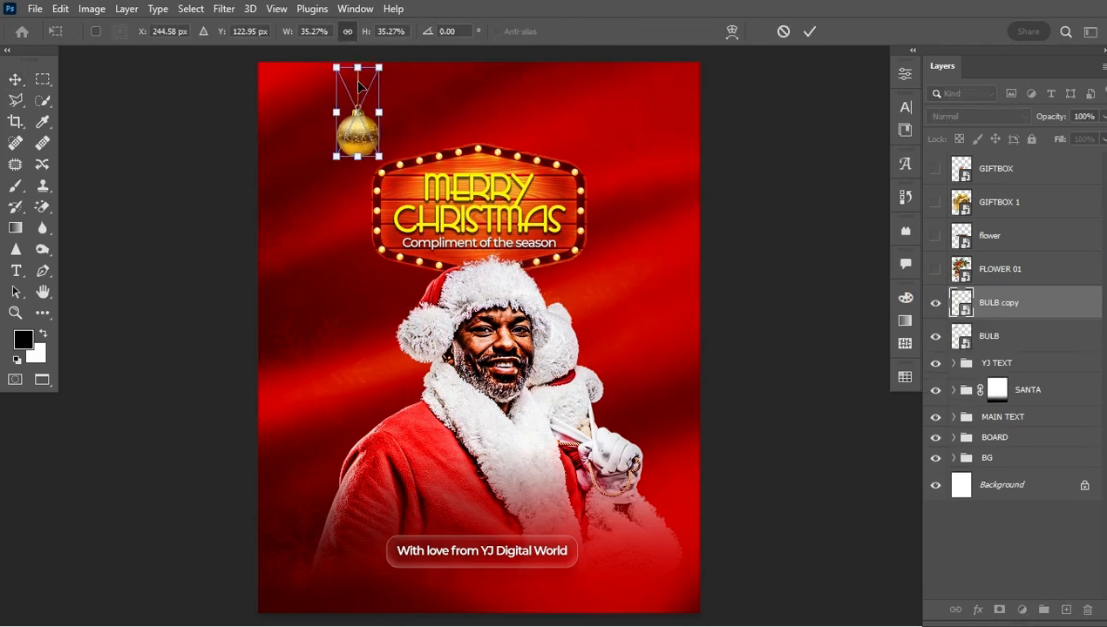
left_click_drag(379, 159, 390, 118)
key("Return")
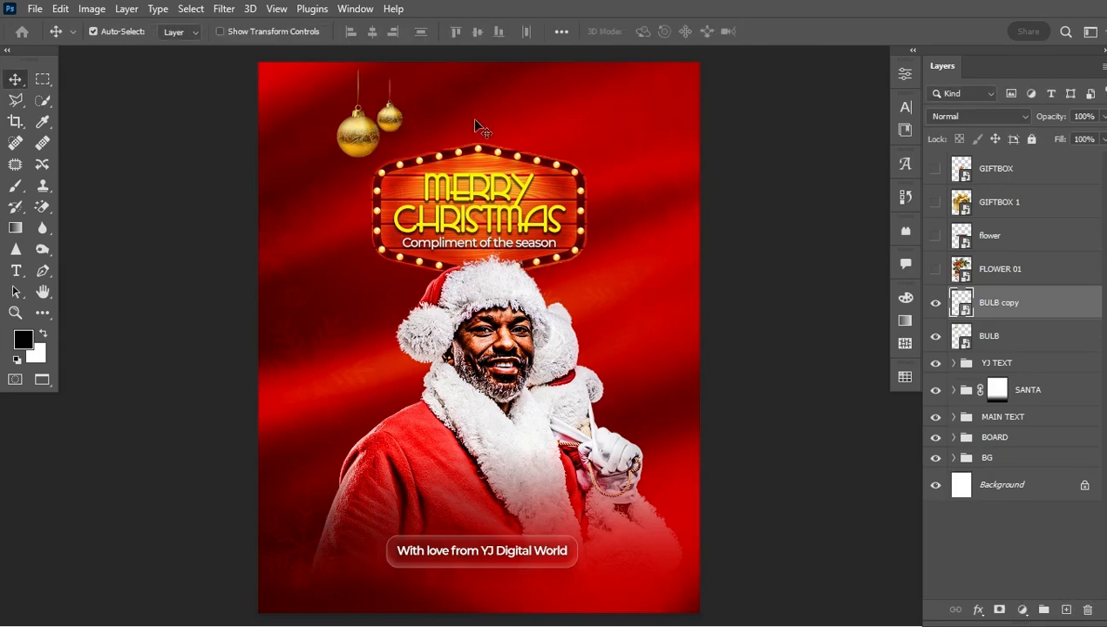
- Add a Hue/Saturation adjustment clipped to the smaller bulb copy
left_click(1020, 609)
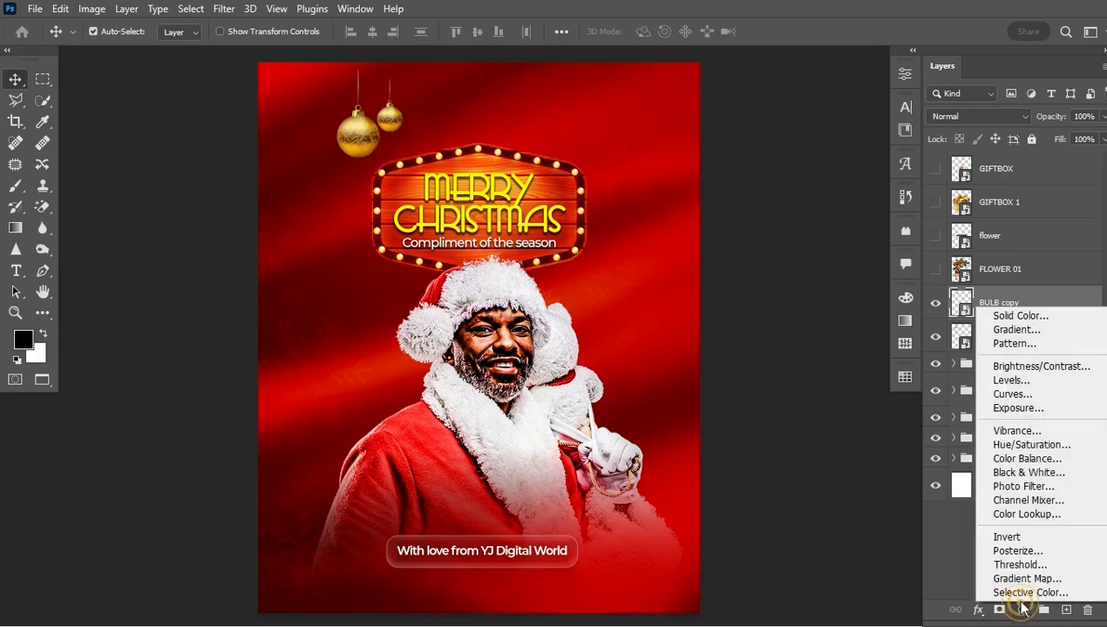
left_click(1018, 441)
left_click(766, 402)
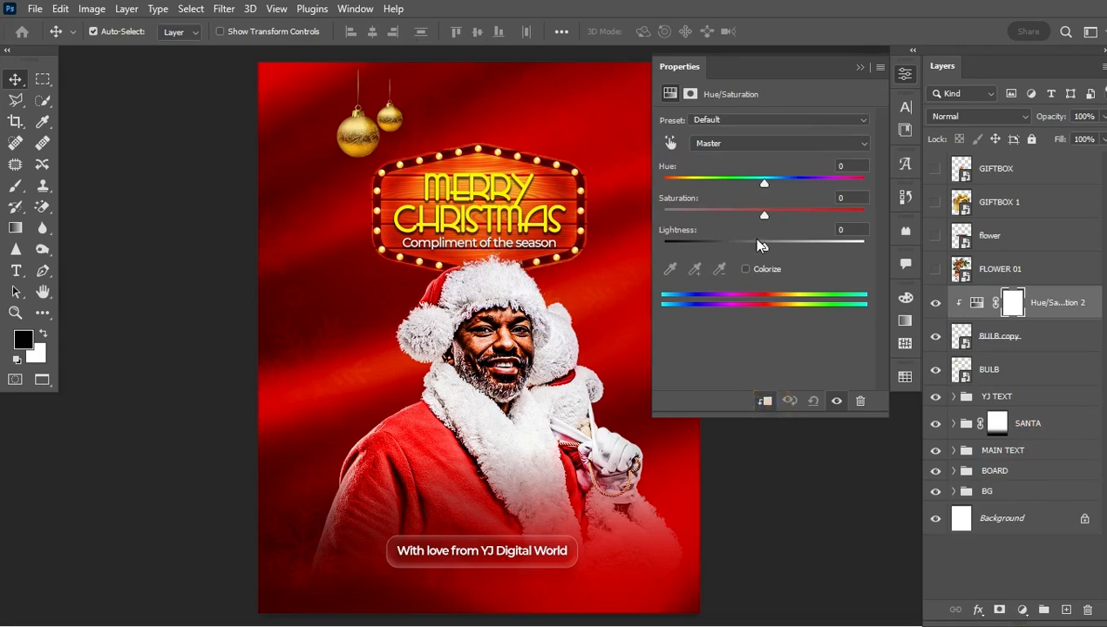
- Sample the small bulb's yellows, set their hue to -44 and raise their saturation slightly
left_click(669, 143)
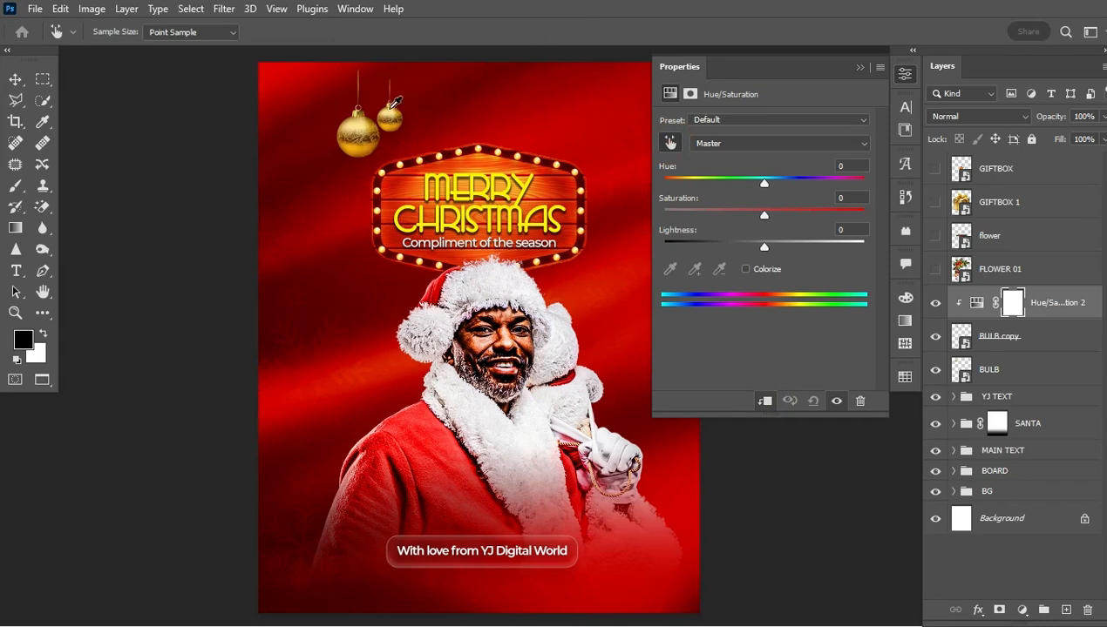
left_click(392, 110)
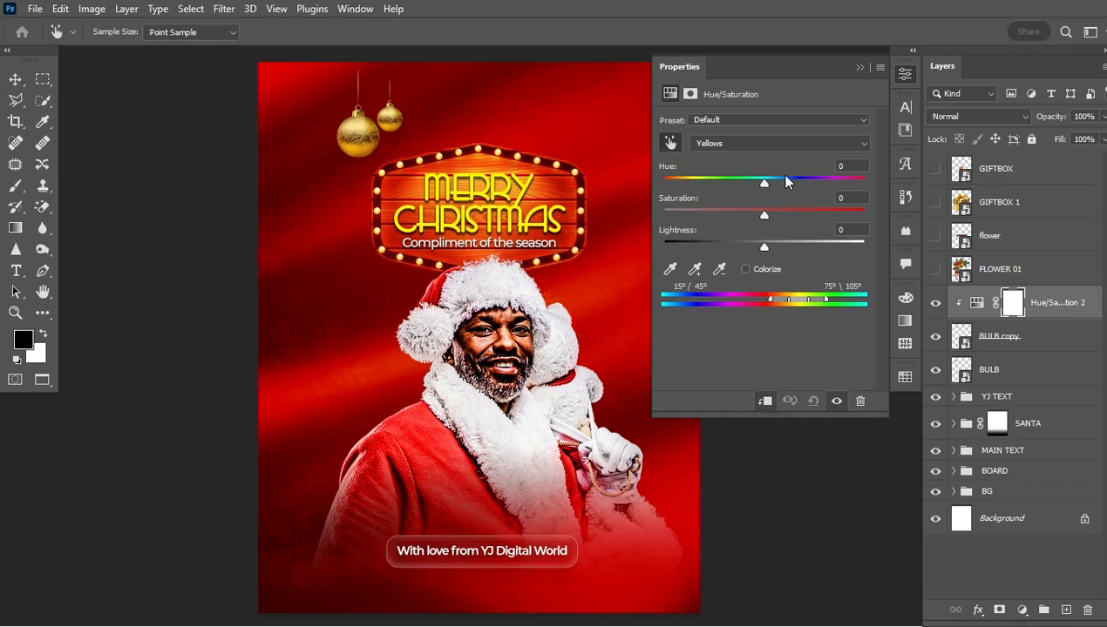
left_click_drag(765, 185, 726, 191)
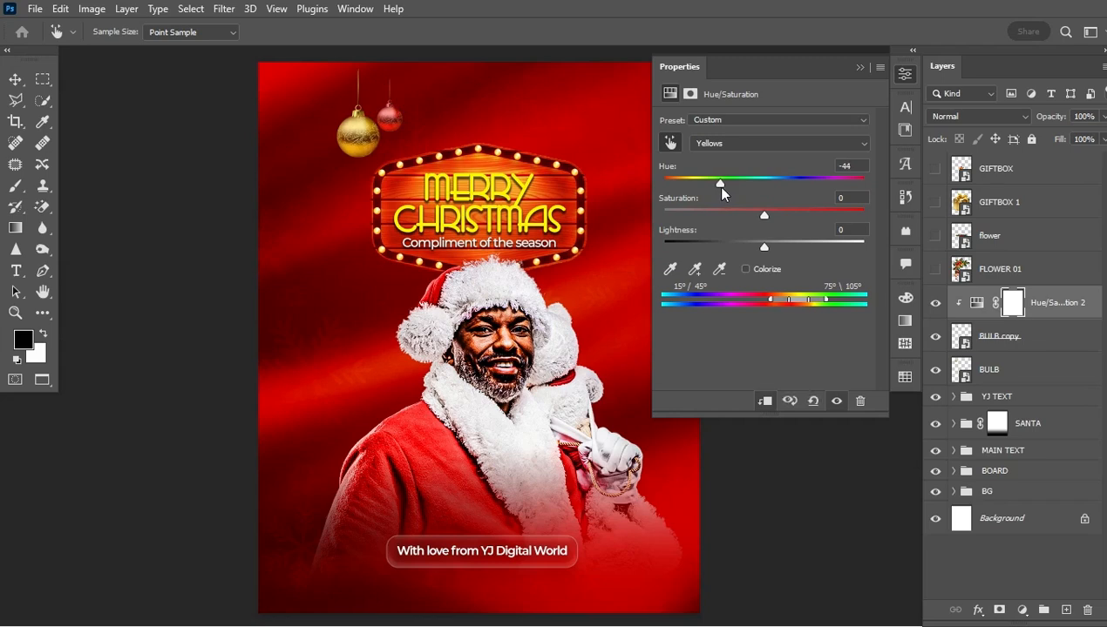
left_click_drag(768, 215, 782, 215)
left_click(859, 67)
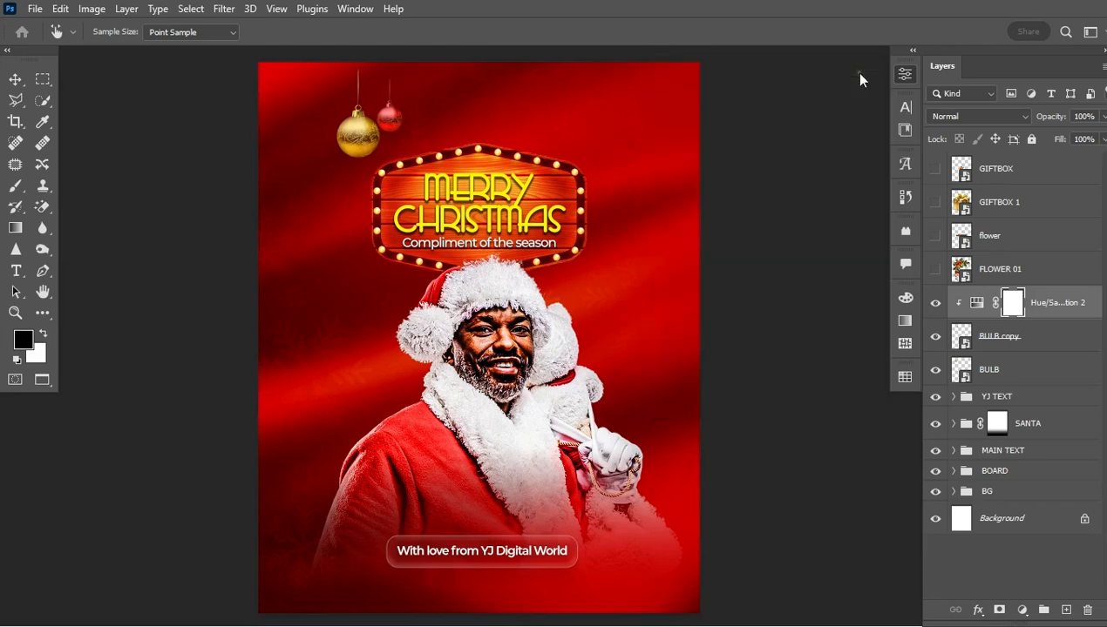
- Group both bulb layers with the Hue/Saturation adjustment and name the group BULB
left_click(1004, 382, "shift")
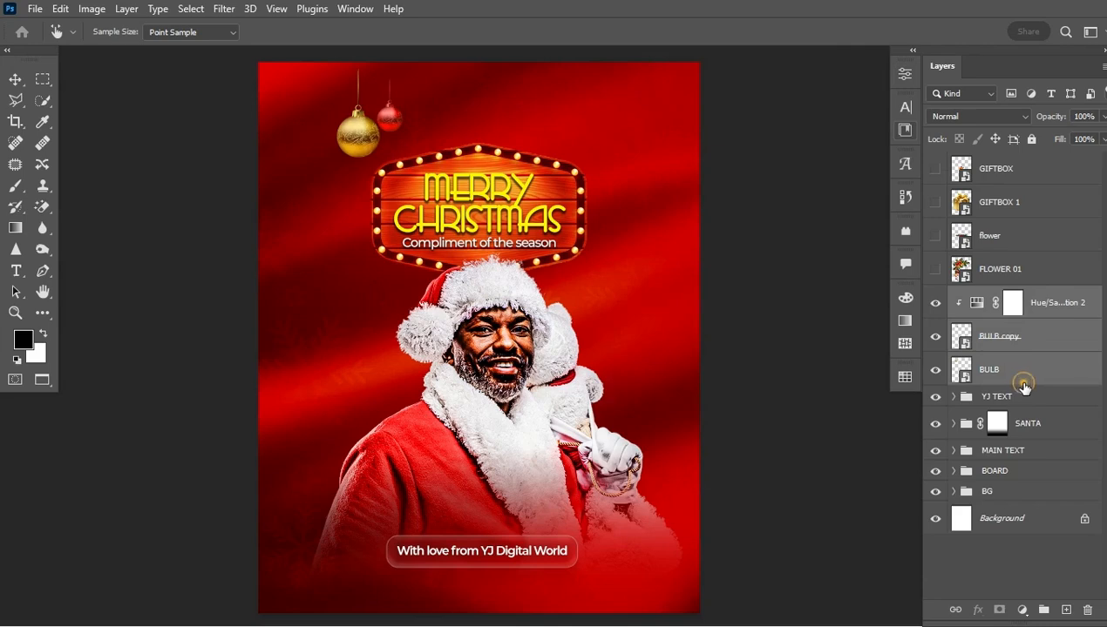
key("ctrl+g")
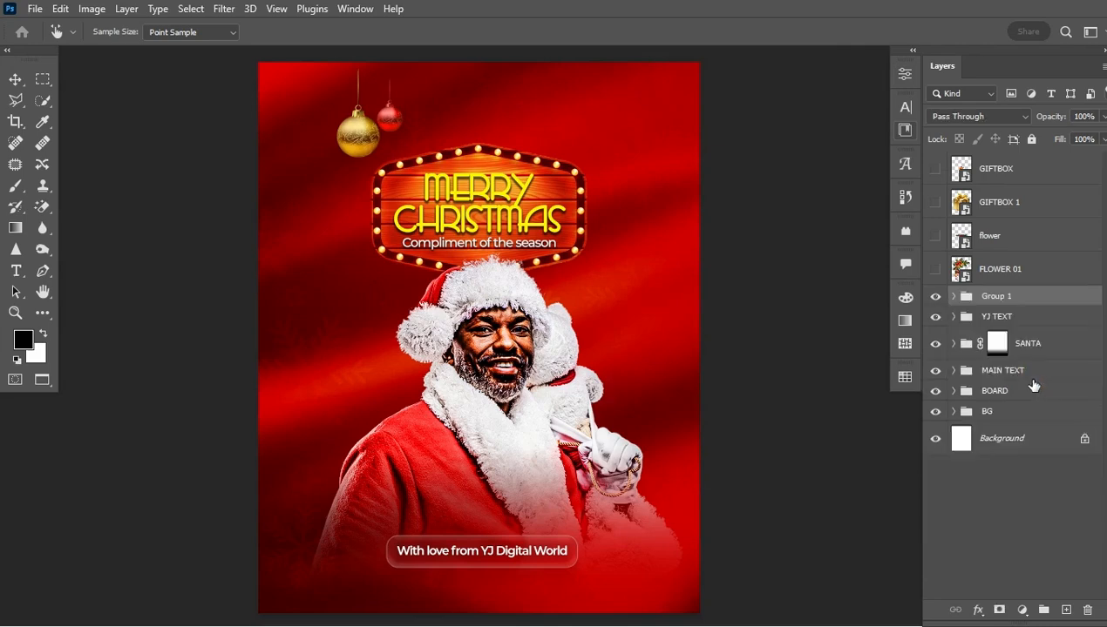
double_click(997, 297)
type("BULB")
key("Return")
- Duplicate the BULB group, move the copy above the sign's right end and flip it horizontally
key("ctrl+j")
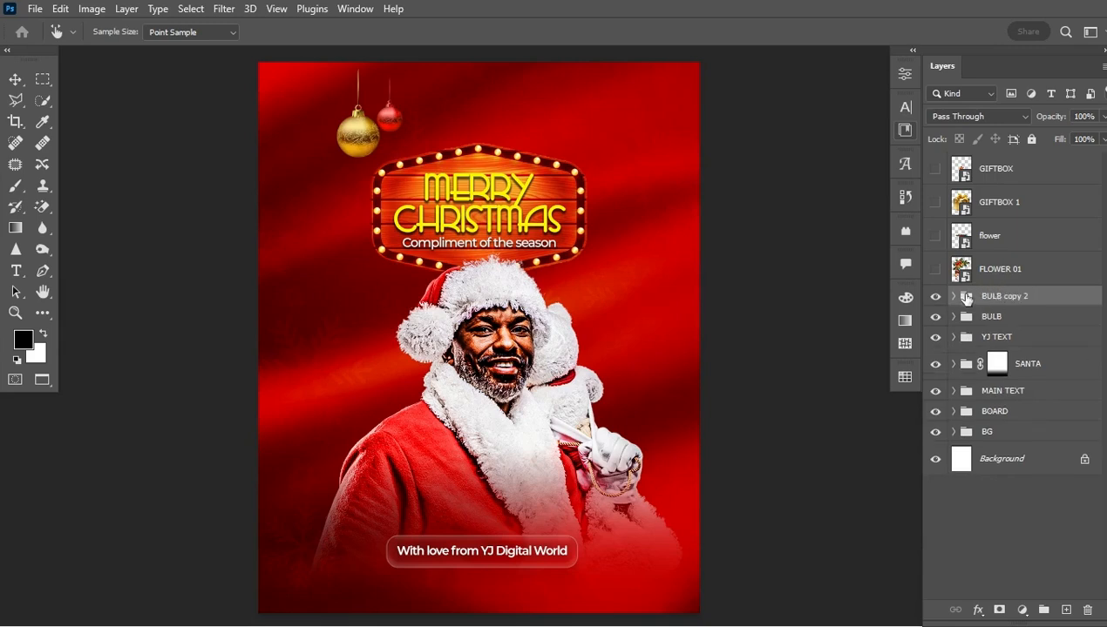
key("ctrl+t")
left_click_drag(360, 127, 547, 120)
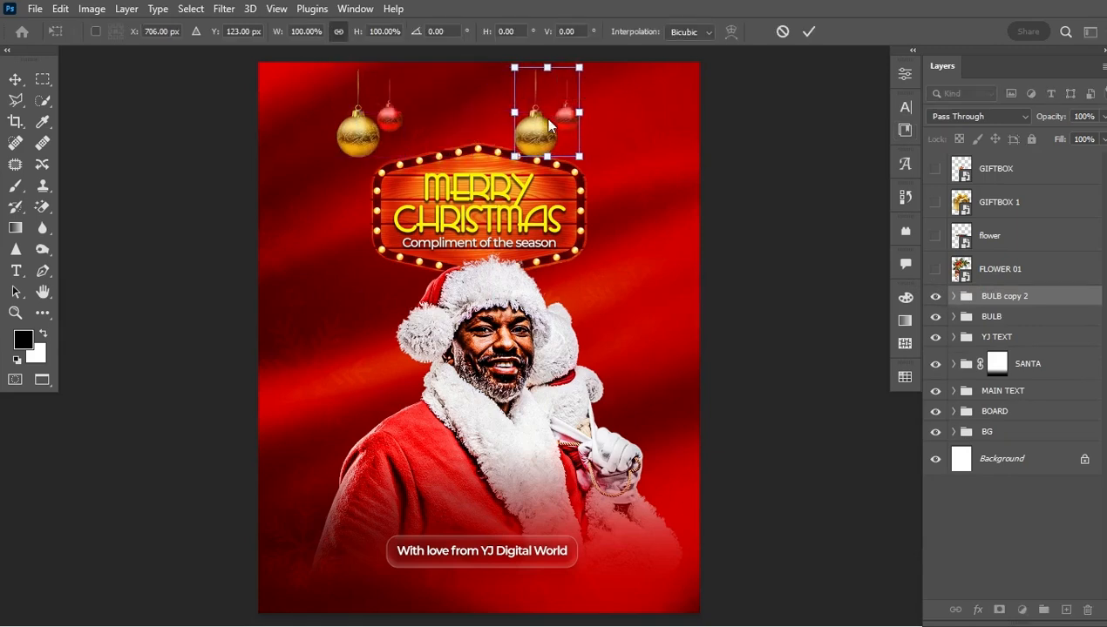
right_click(549, 124)
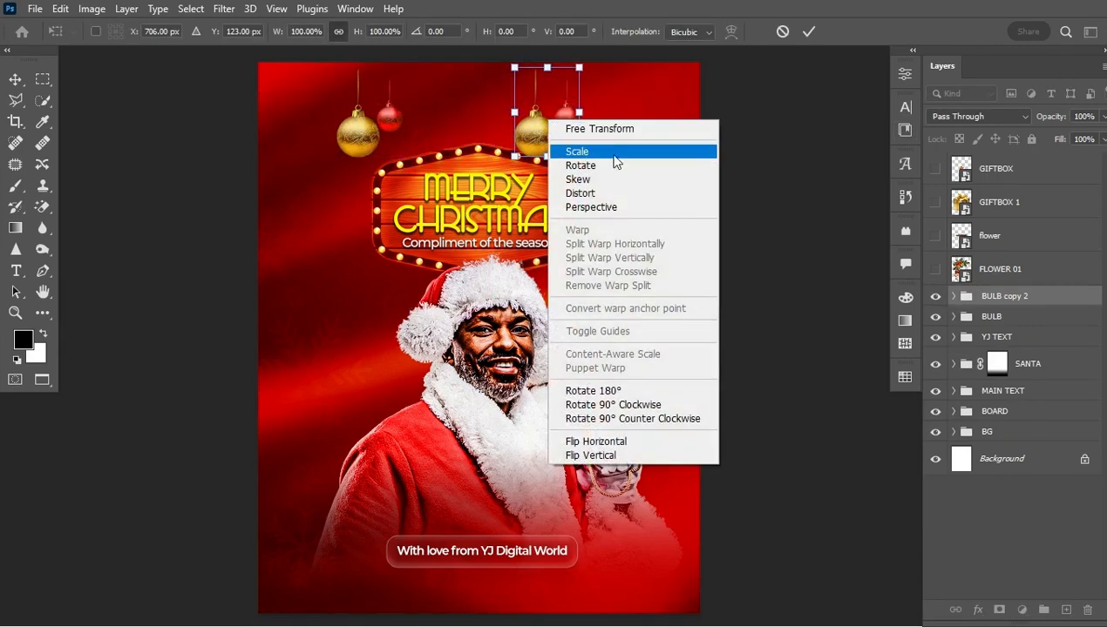
left_click(626, 445)
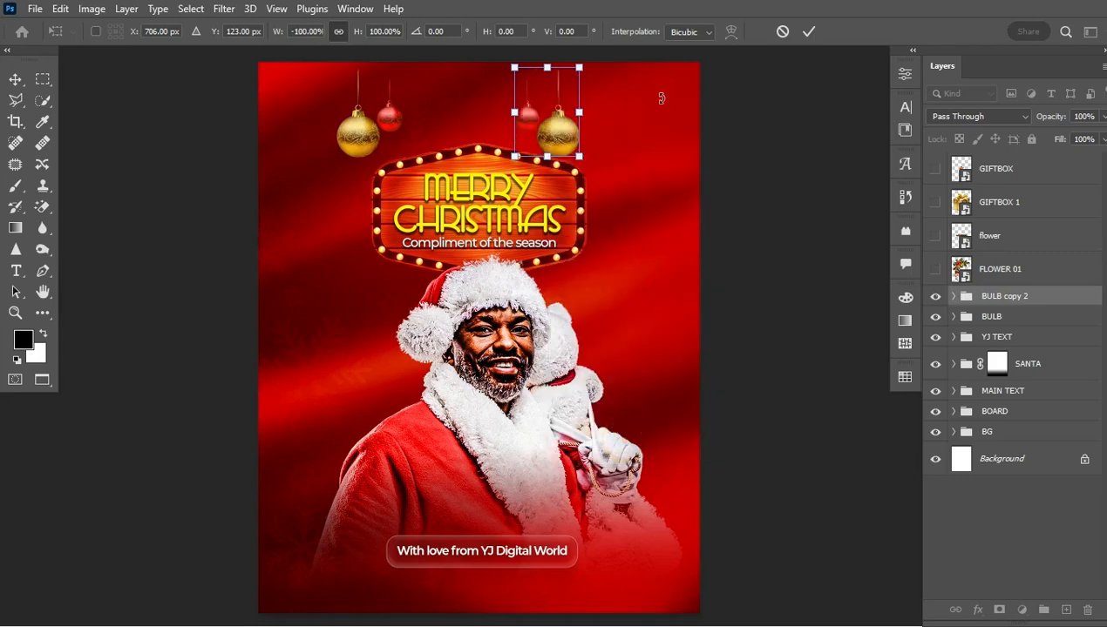
left_click(808, 31)
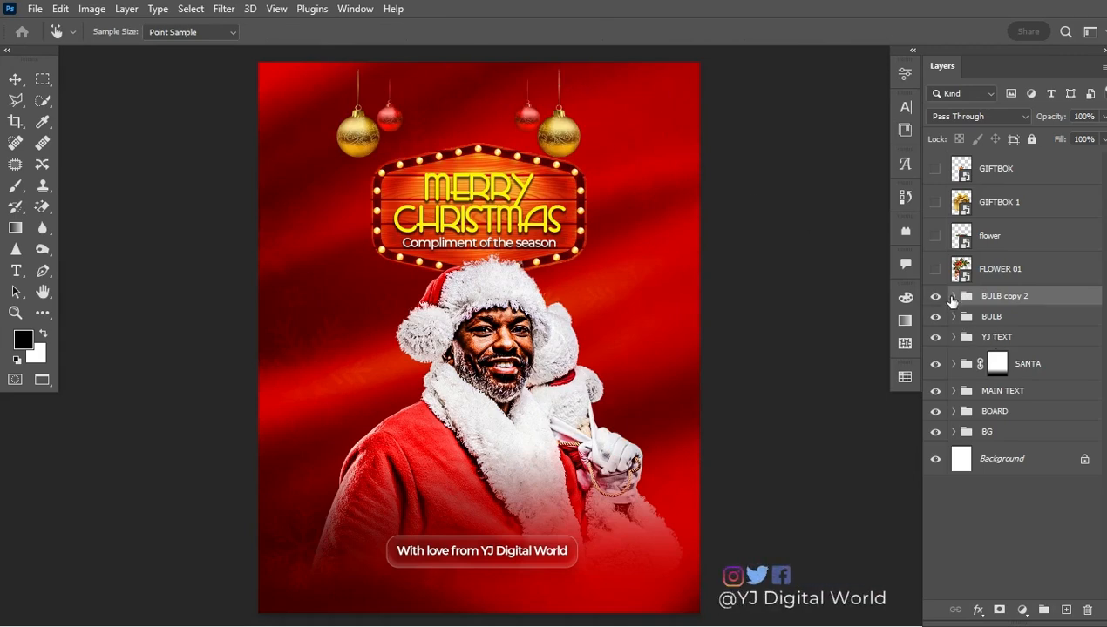
- In the duplicated bulb group, clip the Hue/Saturation adjustment to the large bulb instead of the small one, and collapse the group
left_click(954, 297)
left_click_drag(990, 323, 990, 366)
key("v")
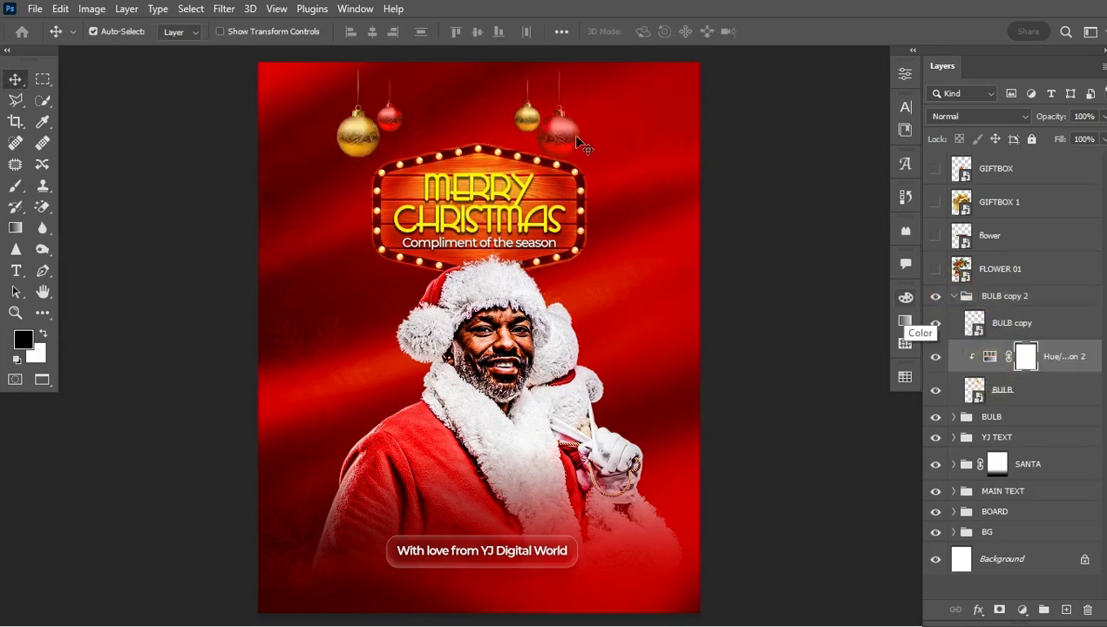
left_click(956, 299)
left_click(954, 297)
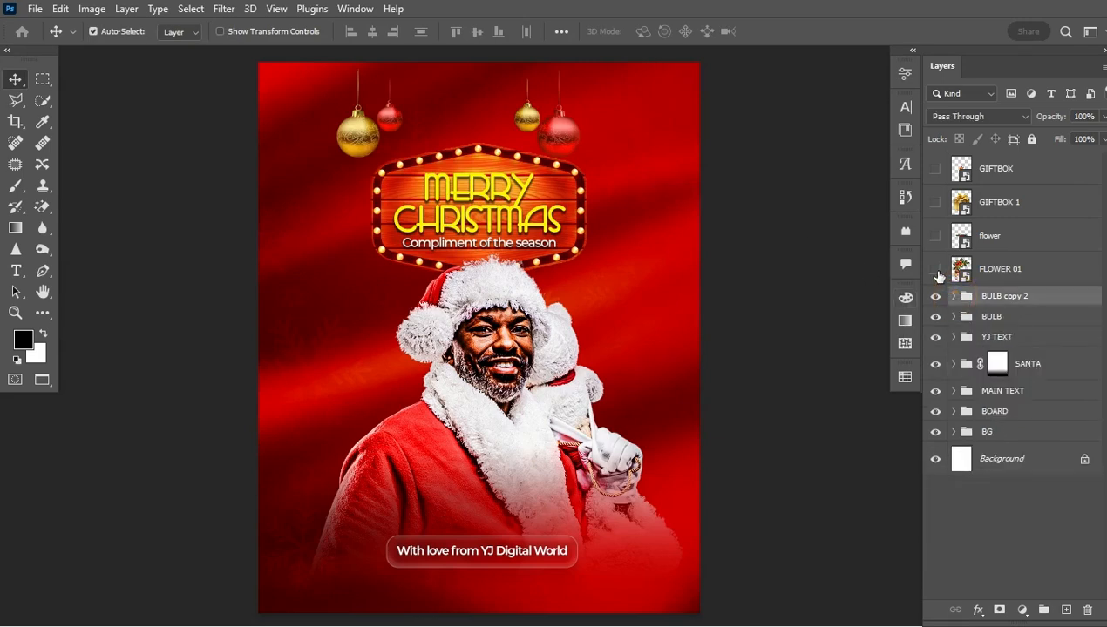
- Show the FLOWER 01 layer, scale it to about 57% and place it in the poster's upper-left corner
left_click(1002, 274)
left_click(936, 269)
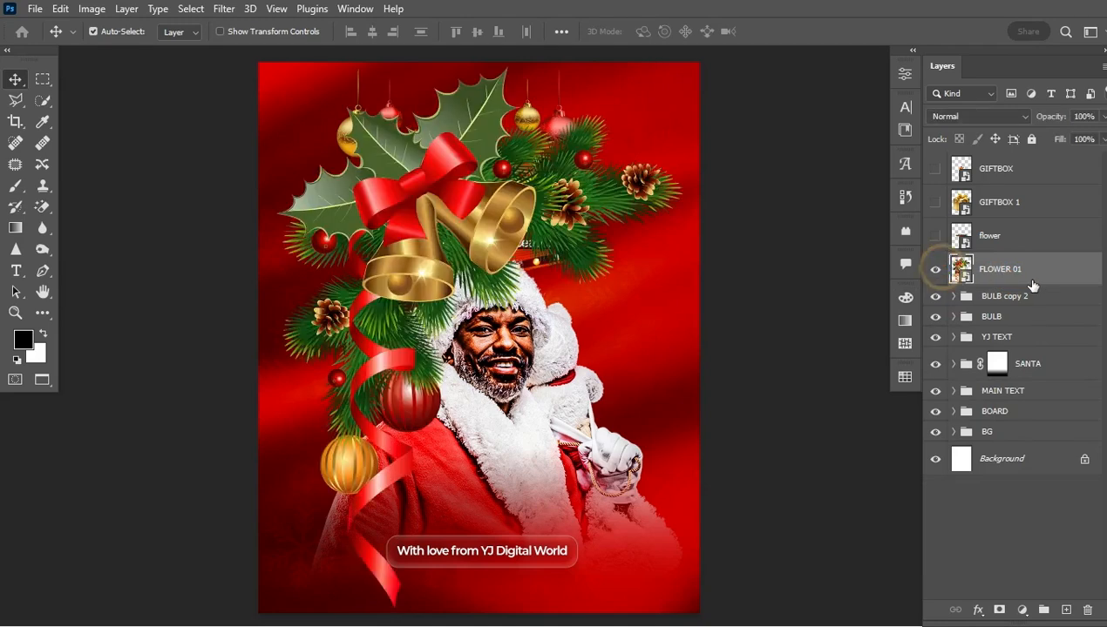
key("ctrl+t")
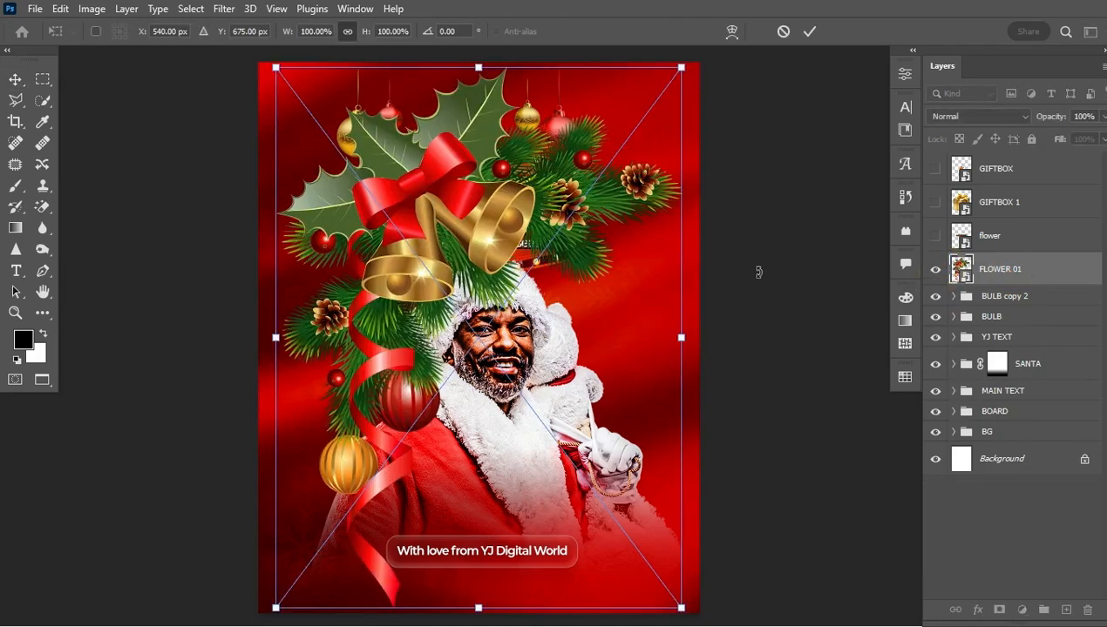
left_click_drag(685, 338, 508, 337)
left_click_drag(328, 255, 295, 120)
key("Return")
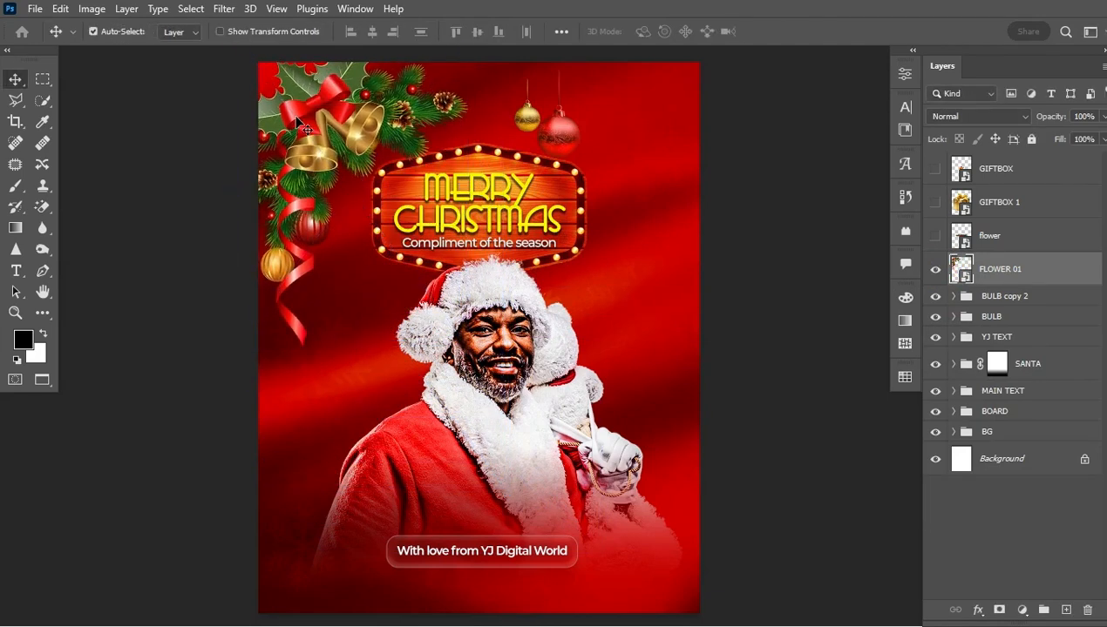
left_click_drag(1052, 268, 1047, 324)
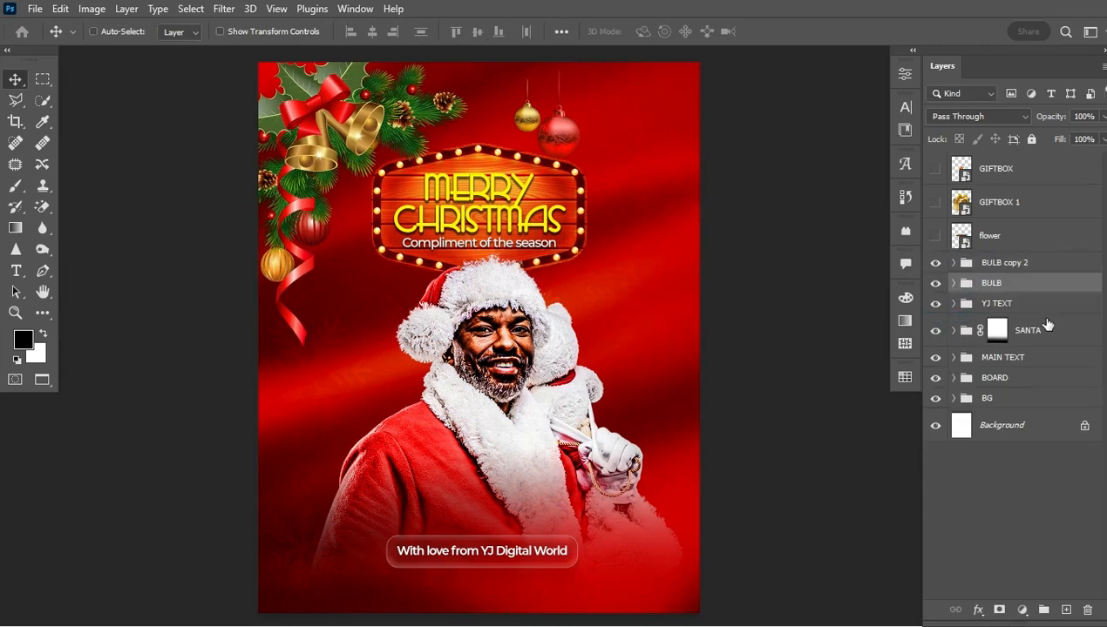
key("ctrl+t")
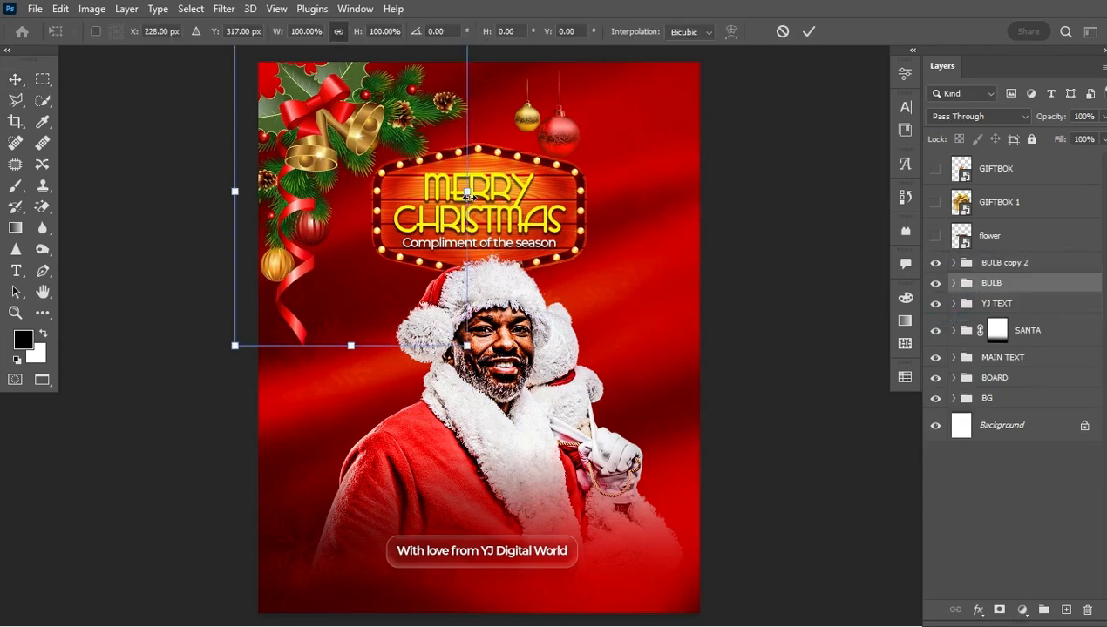
left_click_drag(465, 197, 390, 184)
key("ctrl+z")
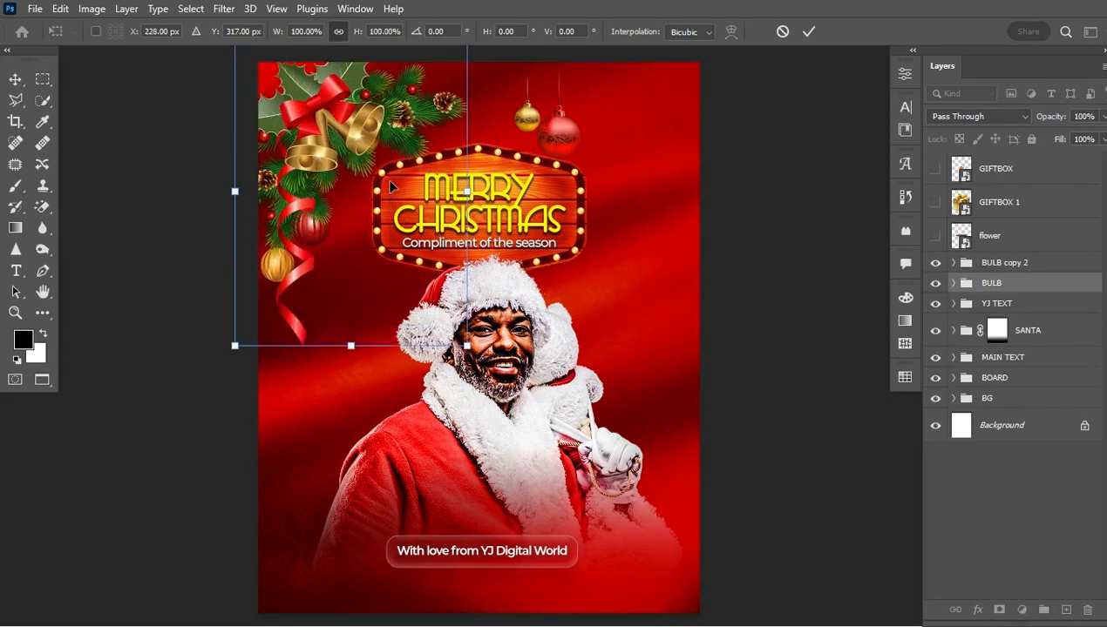
key("Escape")
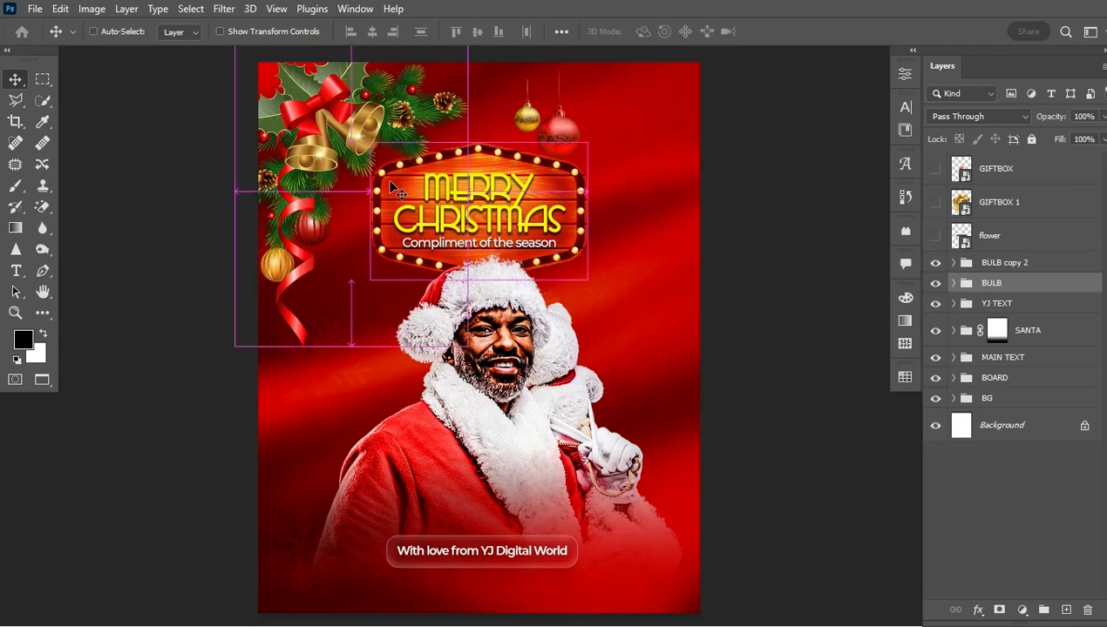
key("ctrl+z")
- Move the FLOWER 01 layer below the BULB group and scale it to about 34% in the poster's upper-left corner
left_click_drag(1025, 268, 1028, 330)
key("ctrl+t")
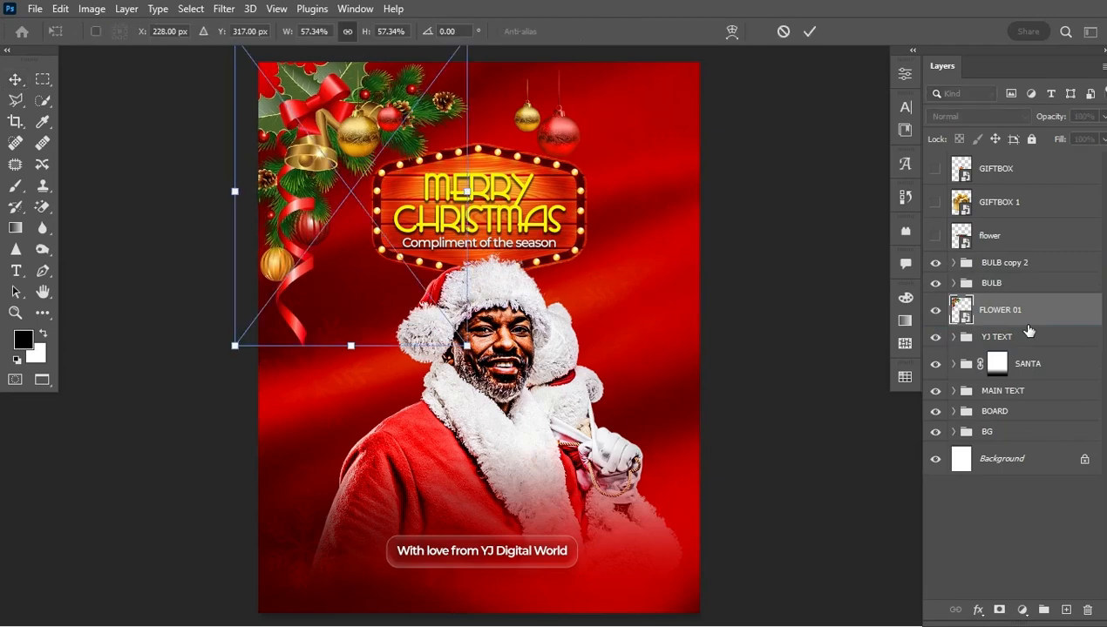
left_click_drag(467, 346, 362, 206)
left_click_drag(307, 75, 297, 85)
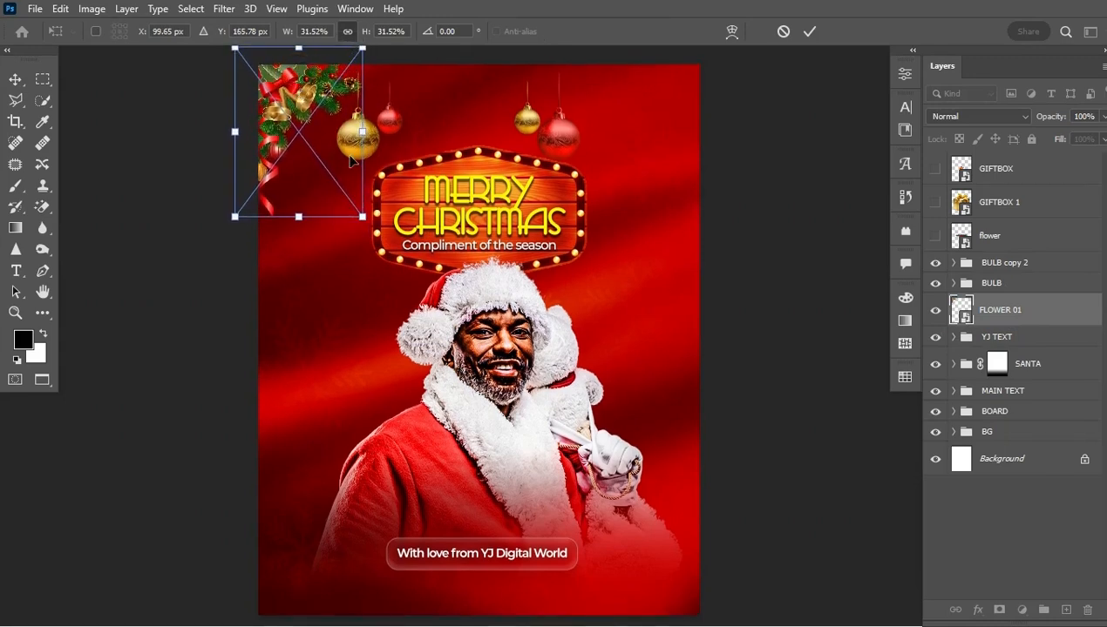
left_click_drag(367, 223, 378, 234)
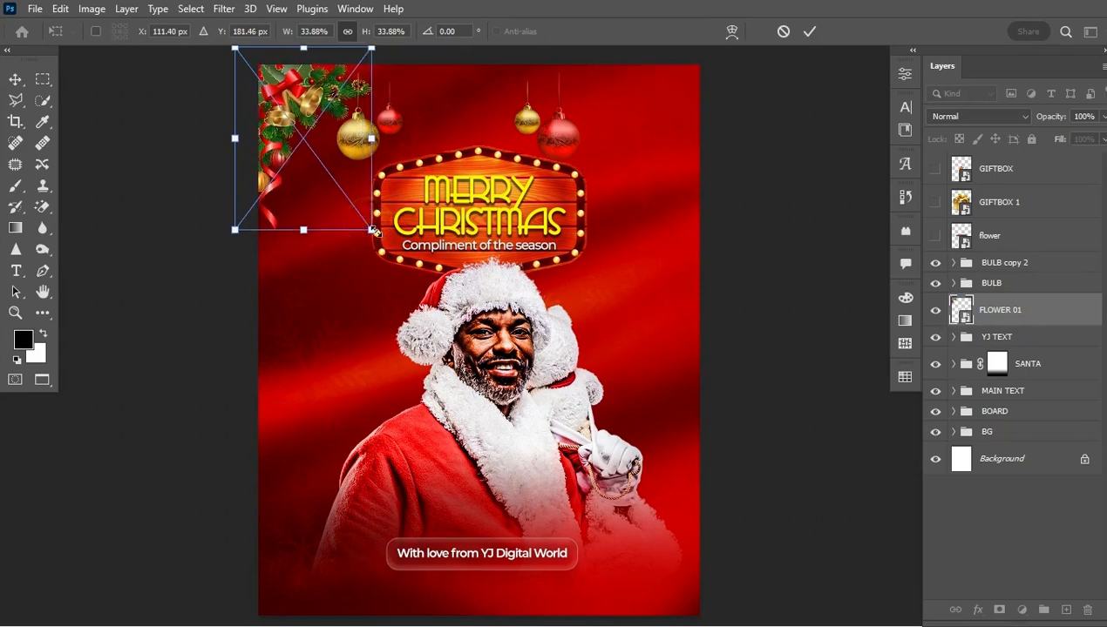
left_click_drag(331, 150, 326, 141)
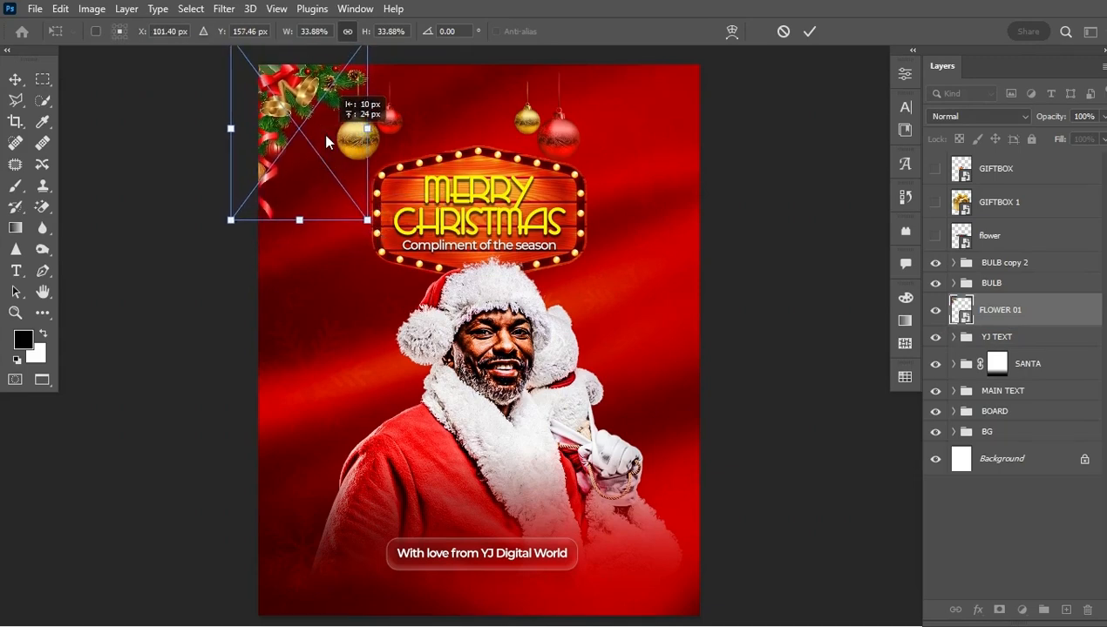
key("Return")
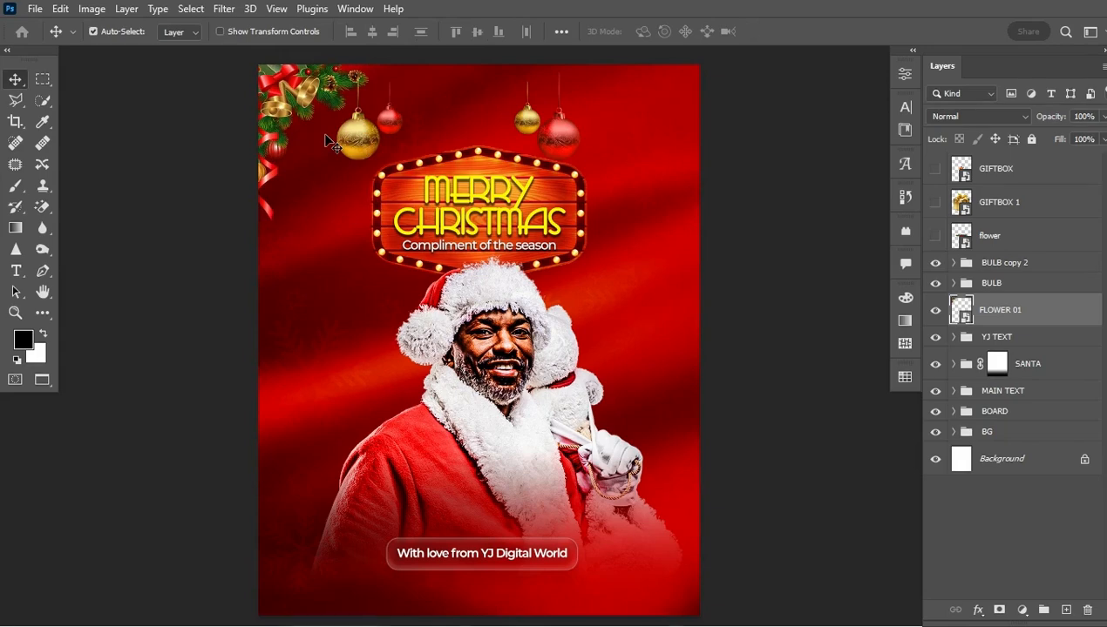
- Duplicate the FLOWER 01 layer, flip the copy horizontally and place it in the poster's upper-right corner
key("ctrl+j")
key("ctrl+t")
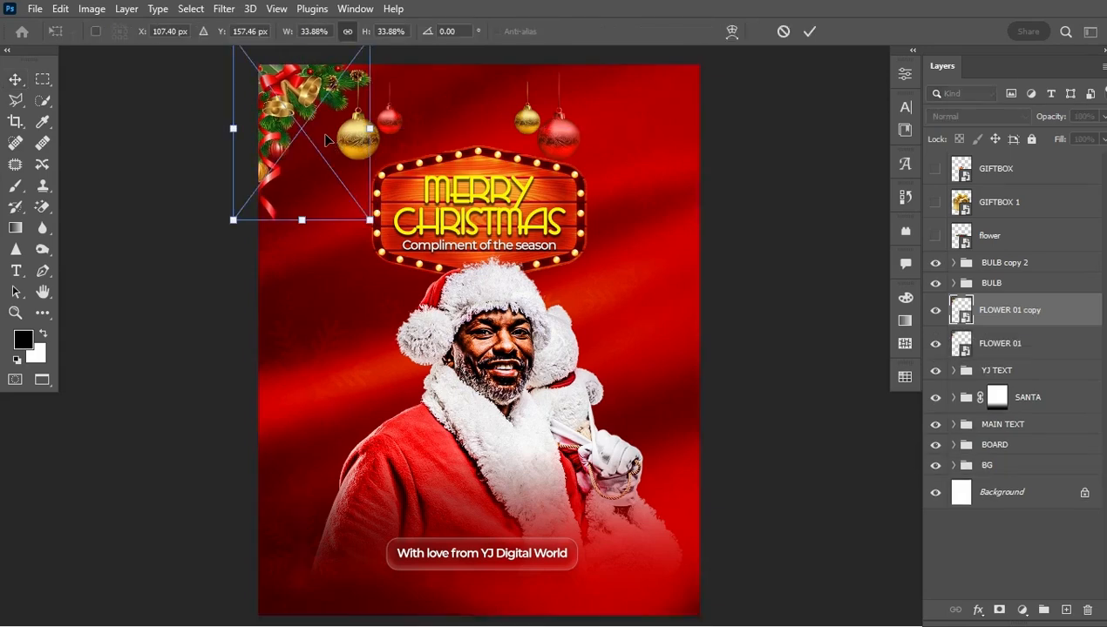
right_click(293, 102)
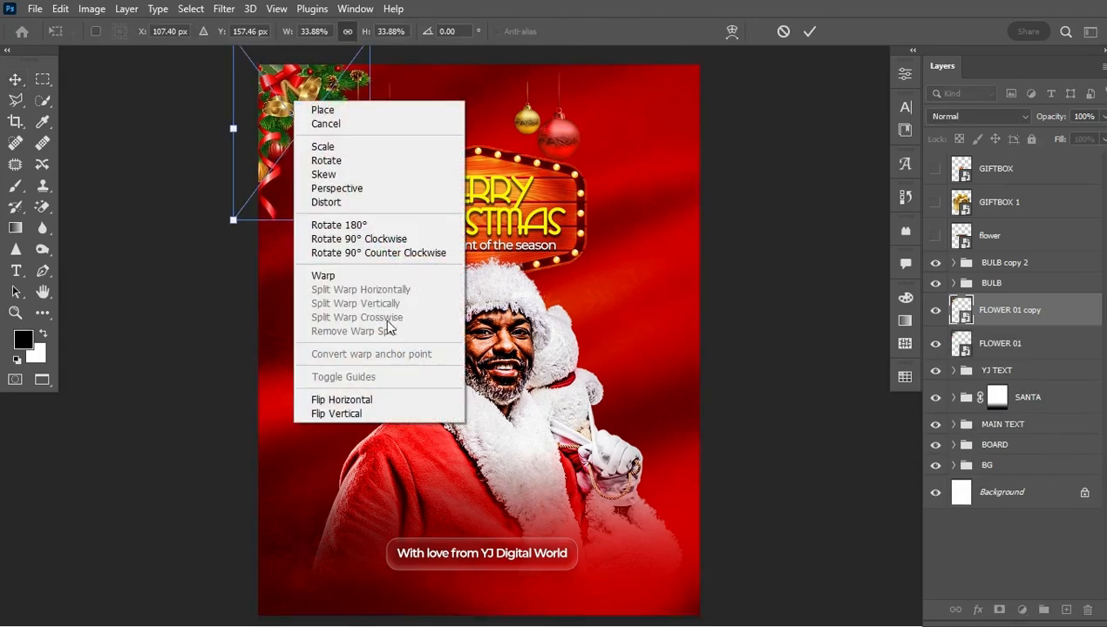
left_click(364, 399)
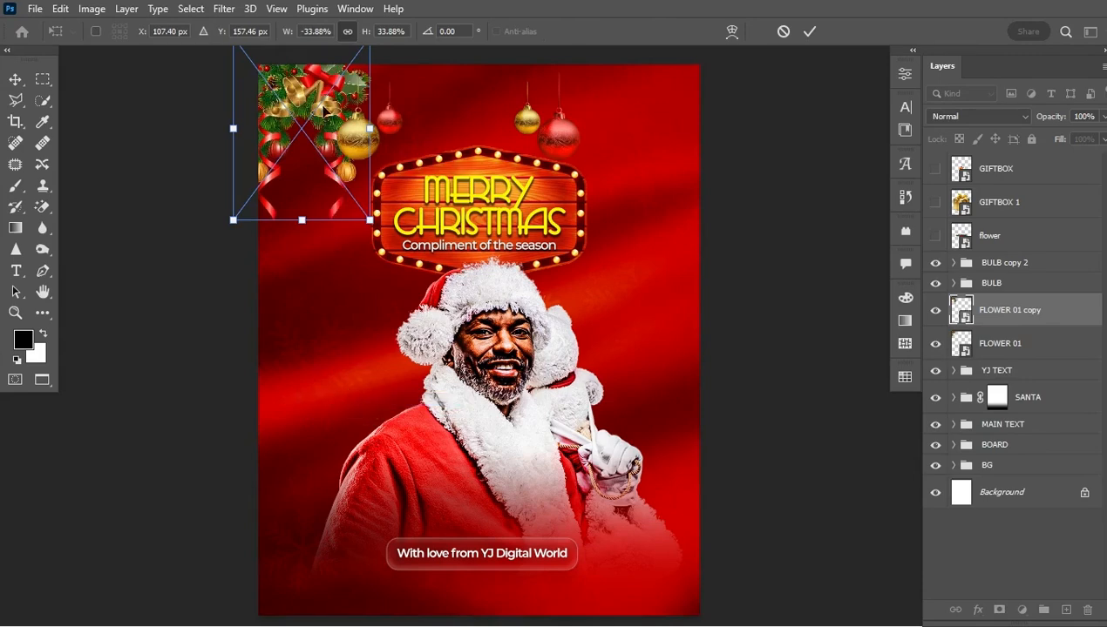
scroll(327, 113, "up", 1)
left_click_drag(327, 113, 653, 151)
key("Return")
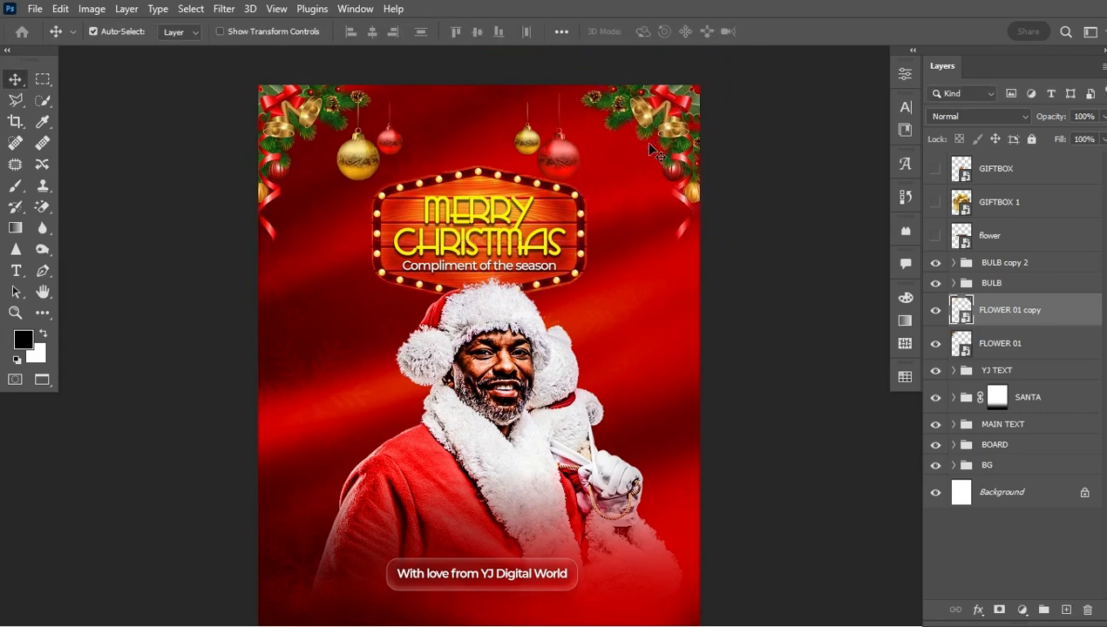
- Nudge the original FLOWER 01 decoration slightly inward from the poster's left edge
left_click(300, 116)
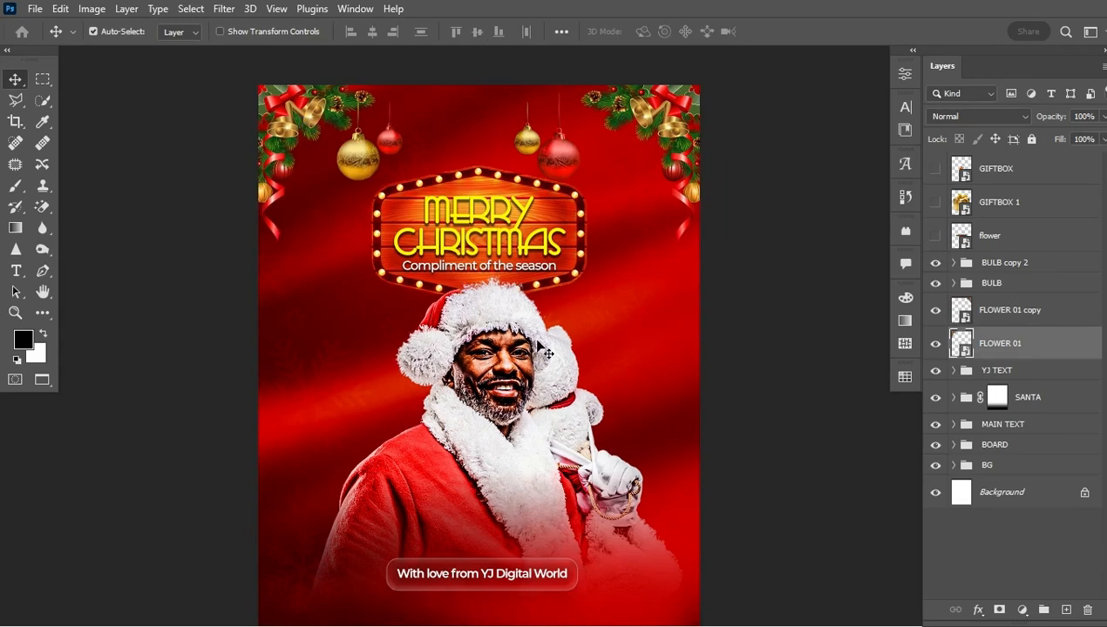
scroll(540, 347, "down", 3)
scroll(539, 346, "up", 1)
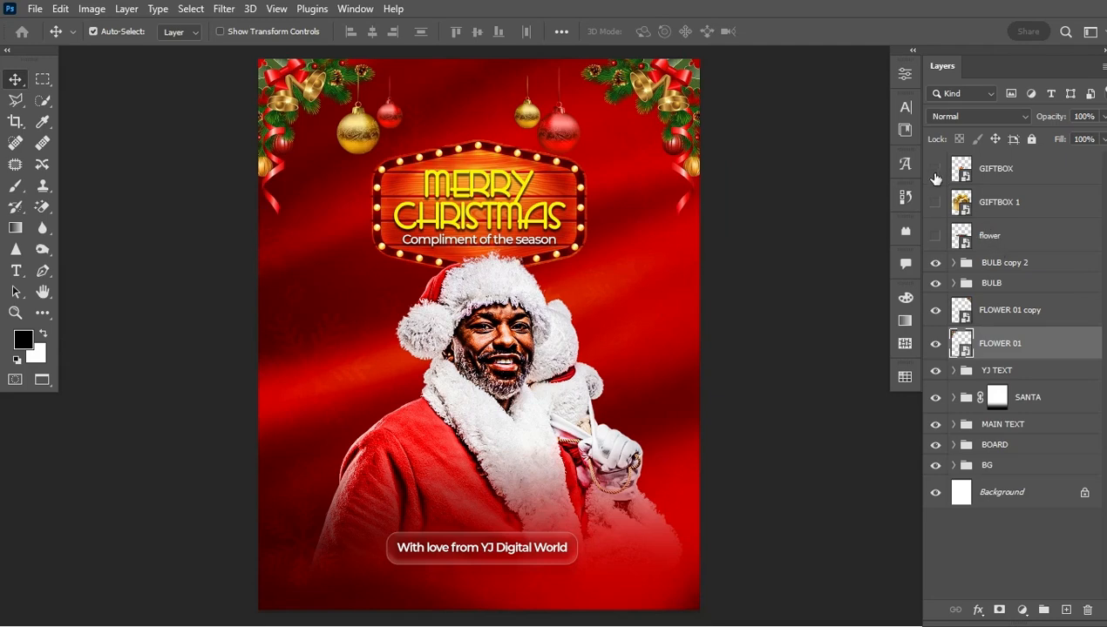
- Show the flower layer and move the garland with the red bow to the center of the poster's top edge
left_click(935, 237)
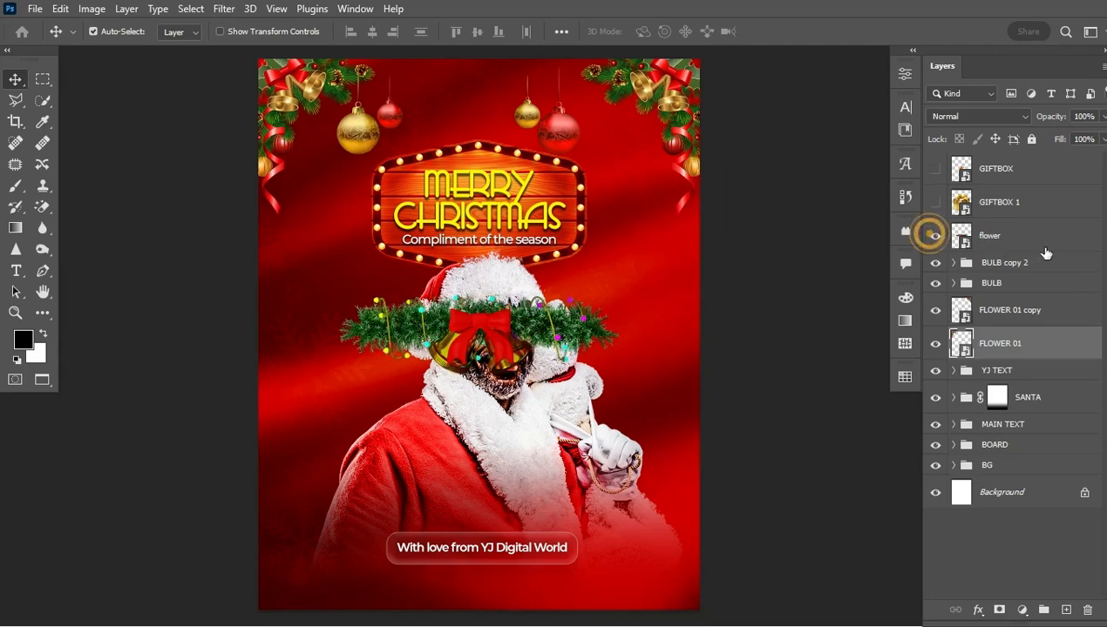
key("ctrl+t")
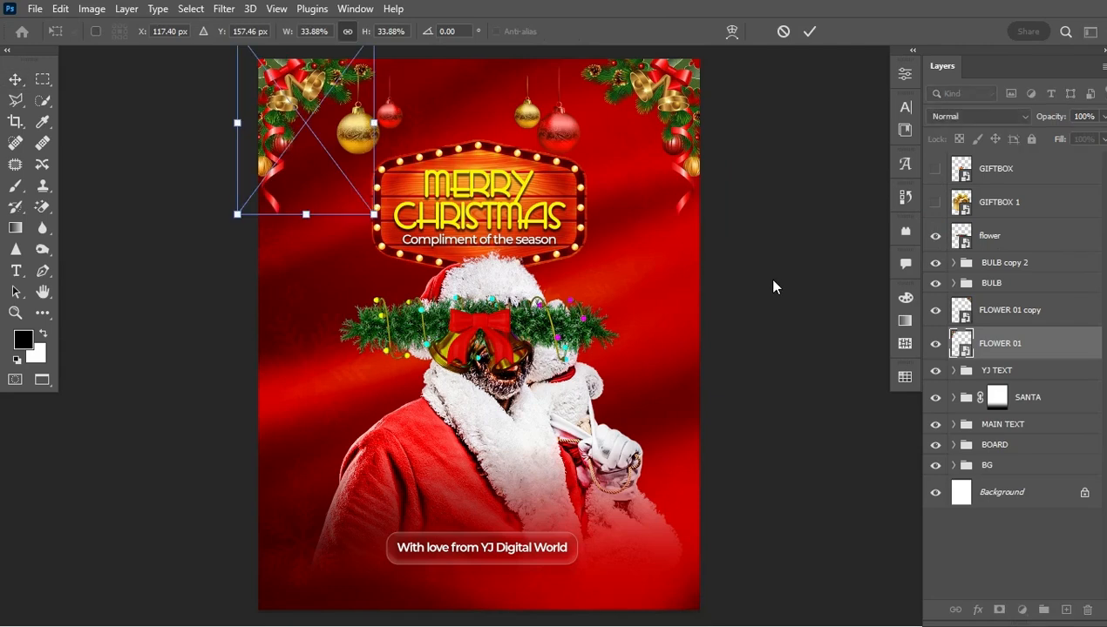
key("Escape")
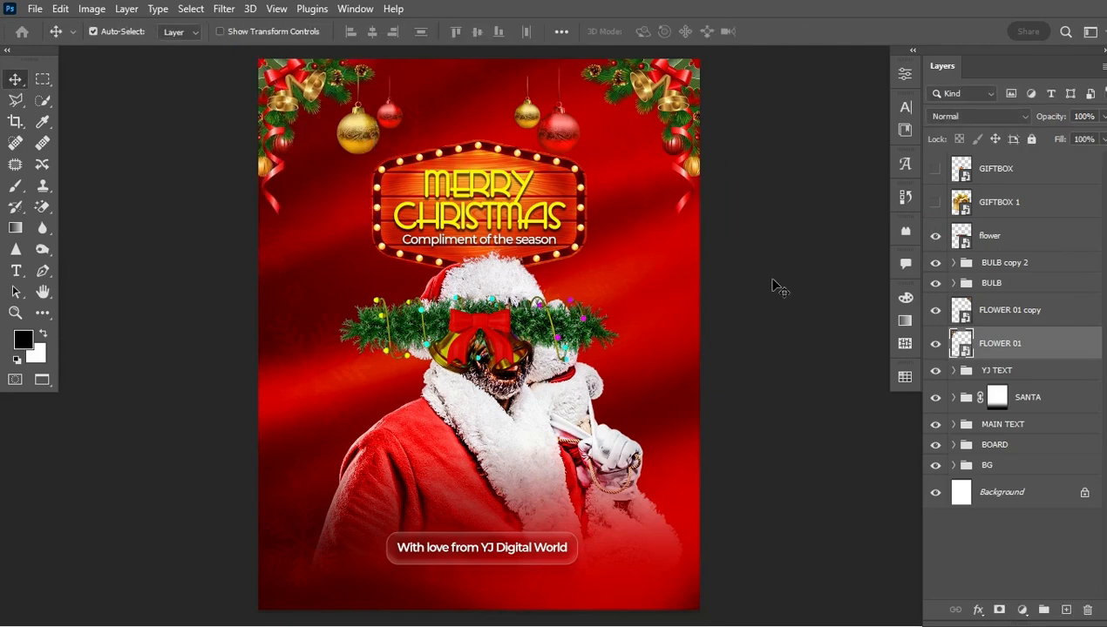
left_click(1038, 249)
key("ctrl+t")
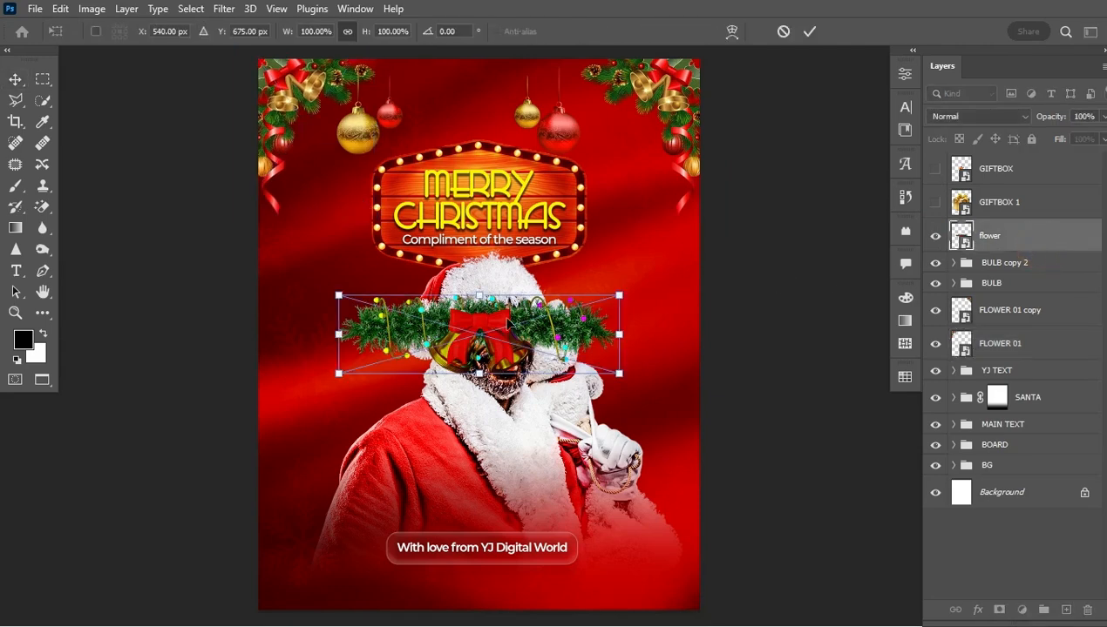
left_click_drag(526, 340, 500, 394)
key("Return")
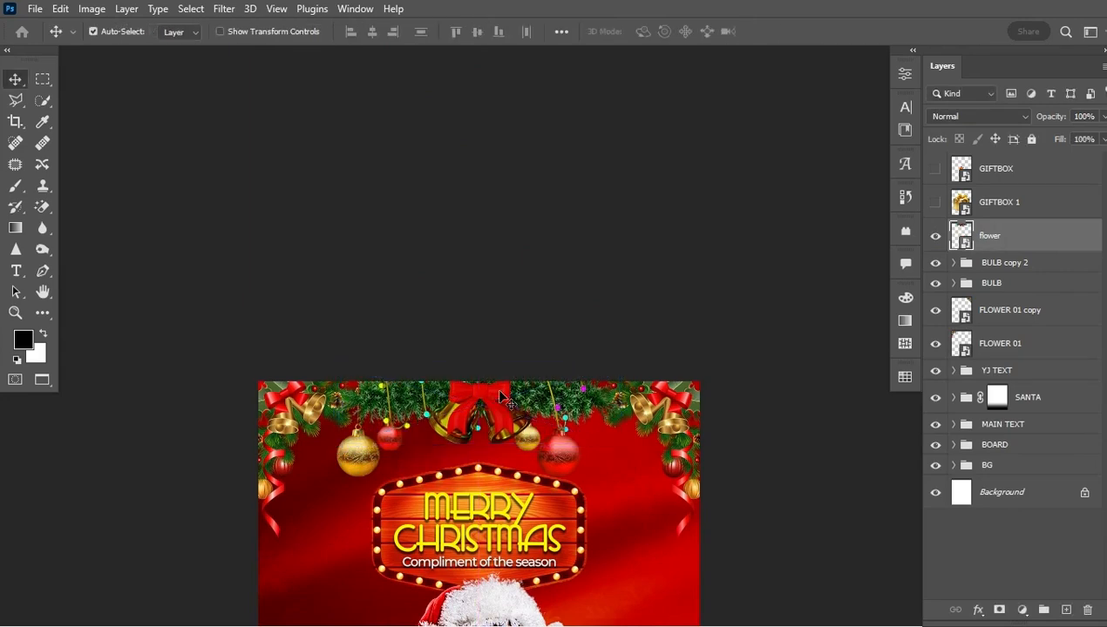
scroll(501, 396, "down", 5)
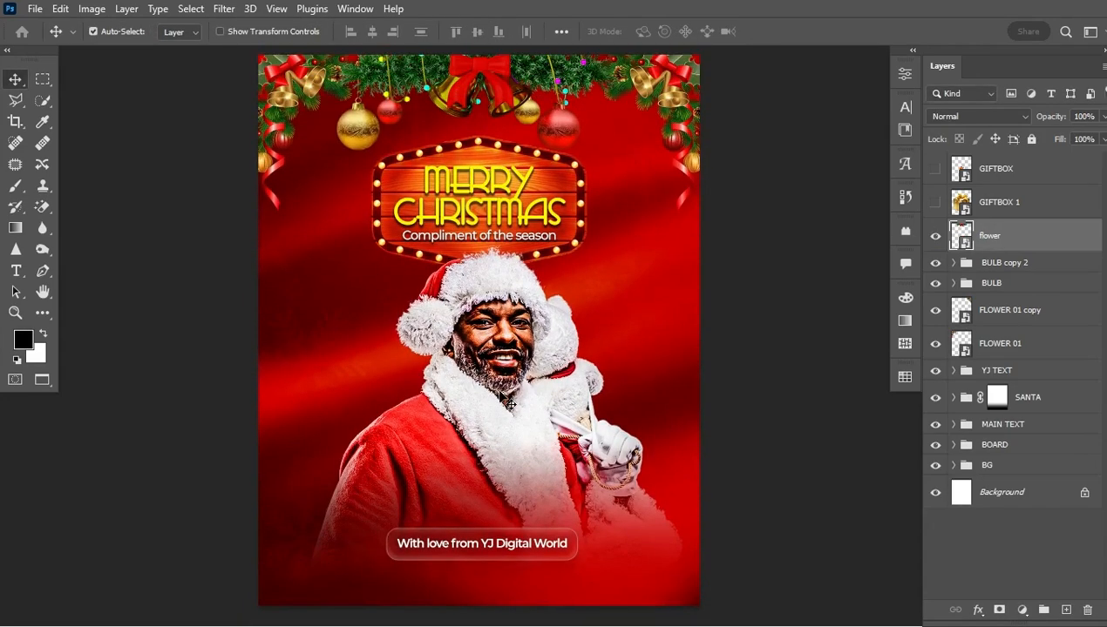
scroll(504, 397, "up", 1)
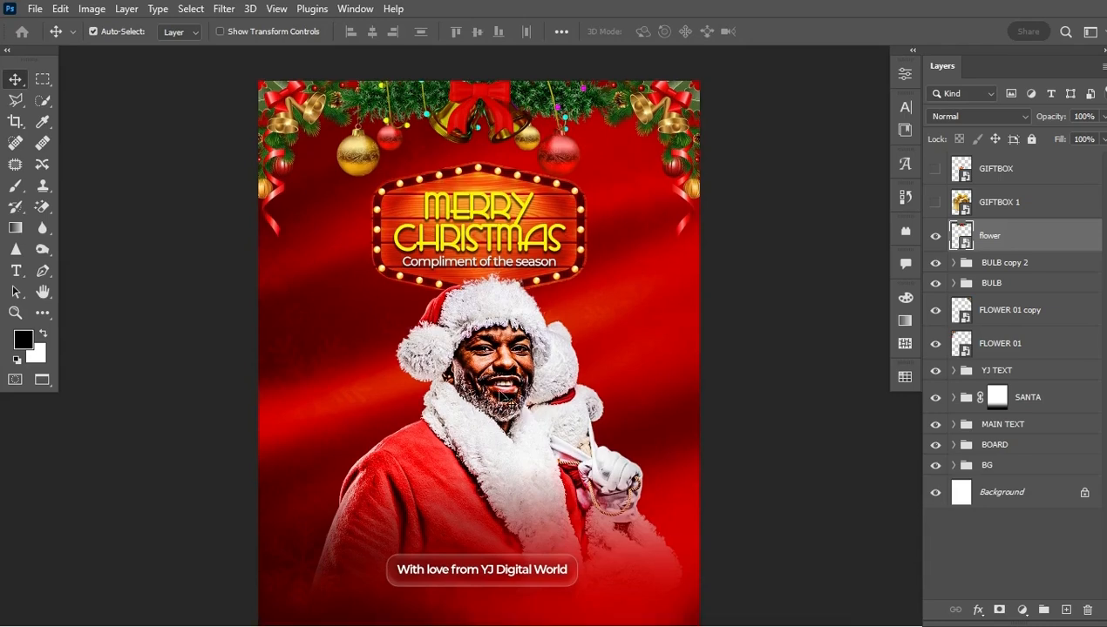
scroll(502, 395, "down", 1)
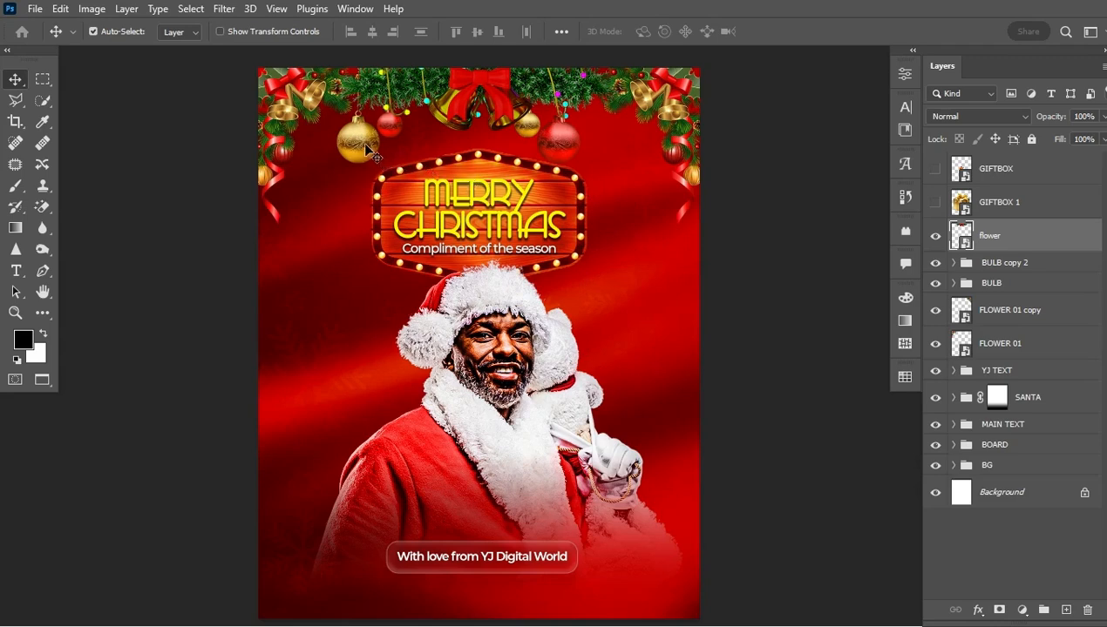
- Move the BULB copy 2 group outward and down to X 740 px, Y 145 px
left_click(1042, 264)
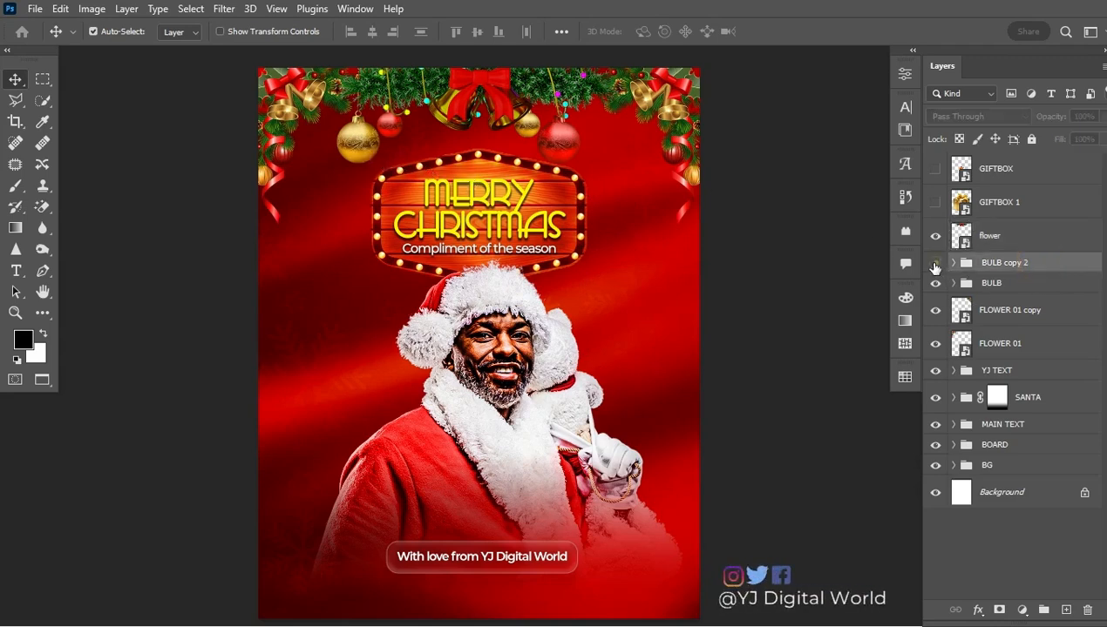
key("ctrl+t")
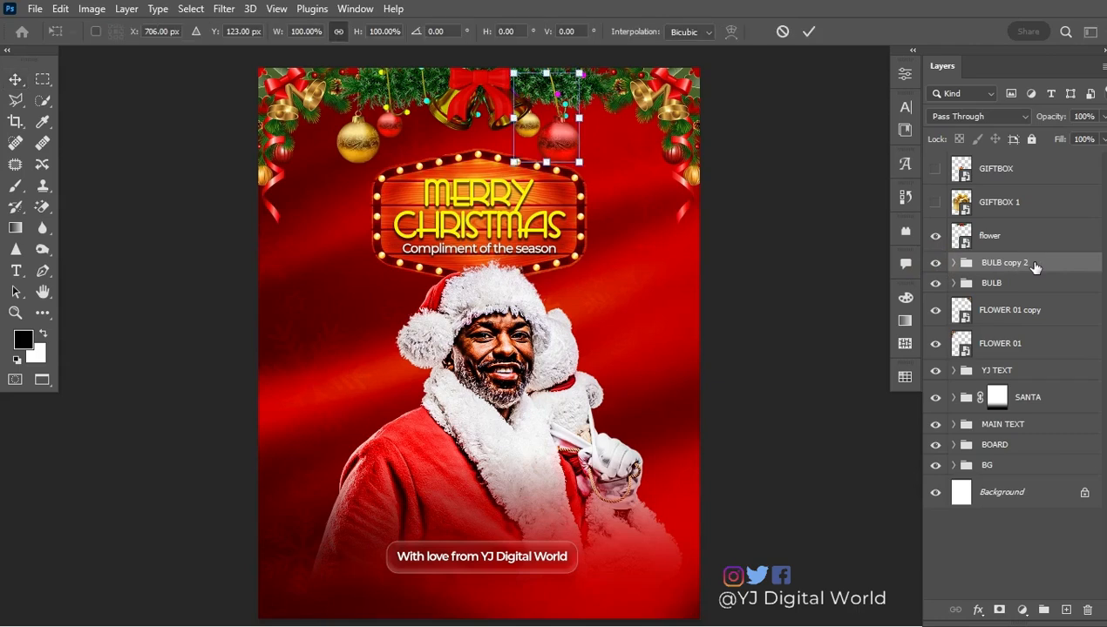
left_click_drag(545, 139, 575, 146)
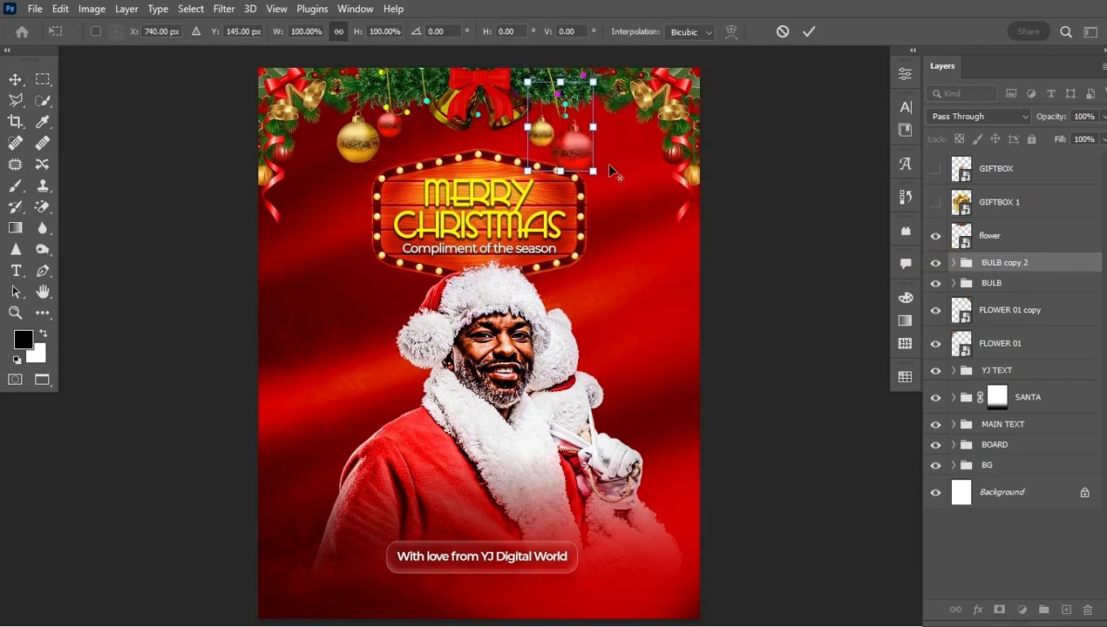
left_click(809, 32)
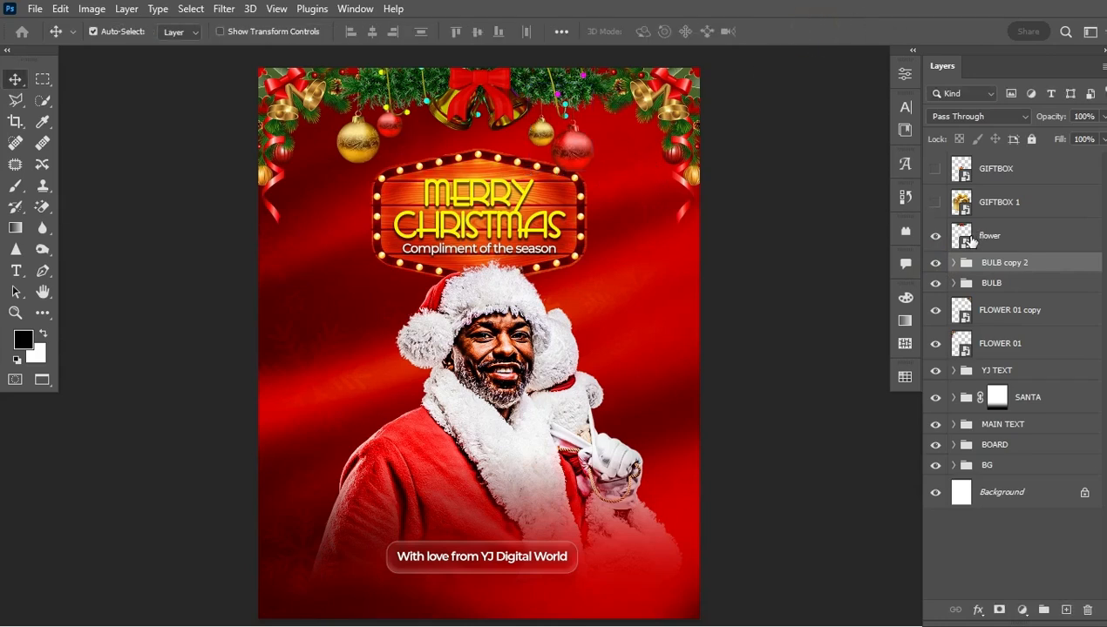
- Move the BULB group outward and down to X 212 px, Y 145 px, level with BULB copy 2
left_click(1011, 286)
key("ctrl+t")
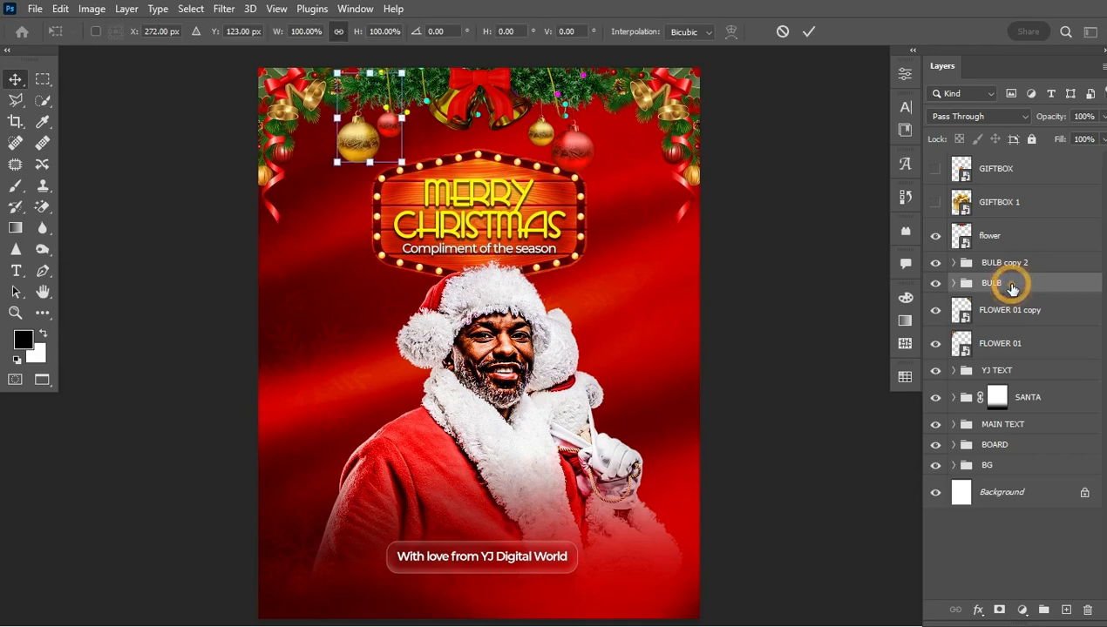
left_click_drag(361, 144, 335, 154)
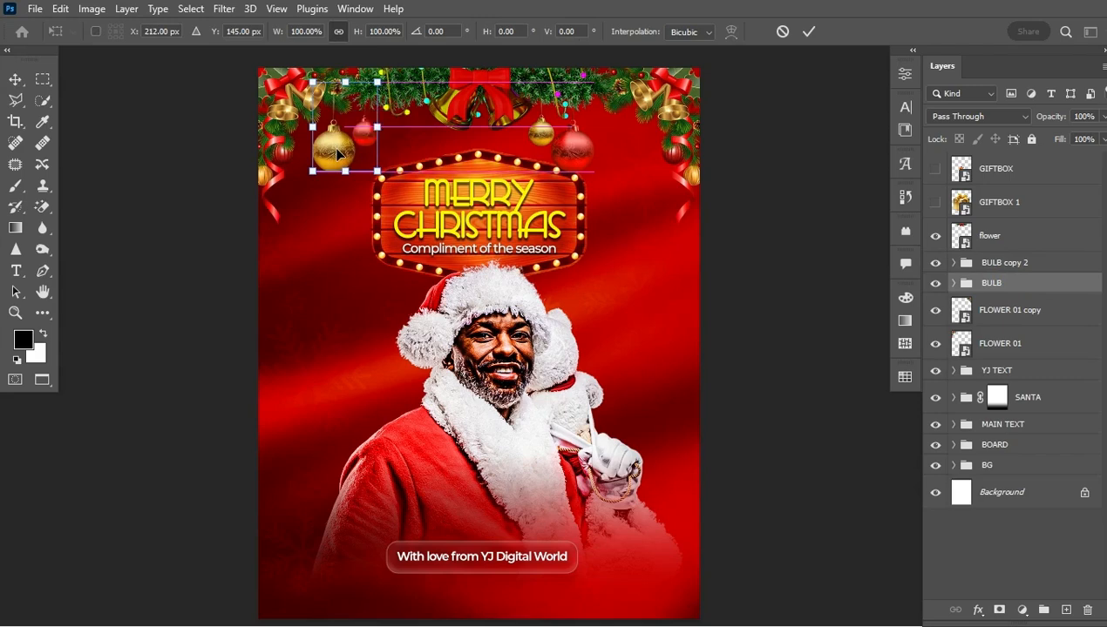
key("Return")
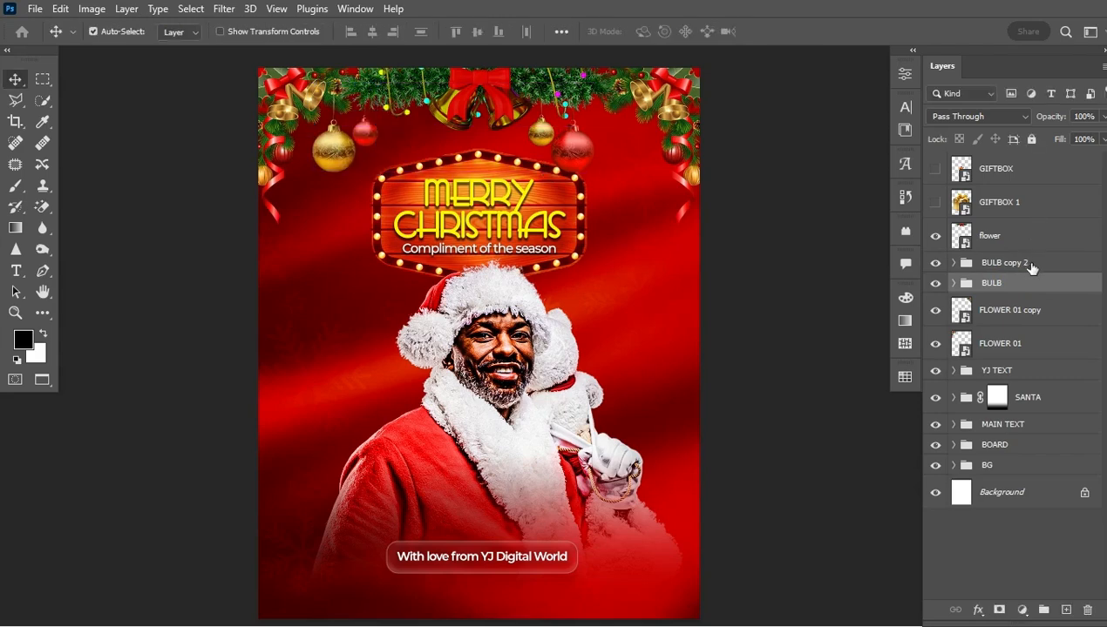
- Move the BULB copy 2 group horizontally toward the poster's right edge, opposite the BULB group
left_click(1031, 265)
key("ctrl+t")
left_click_drag(582, 153, 643, 154)
key("Return")
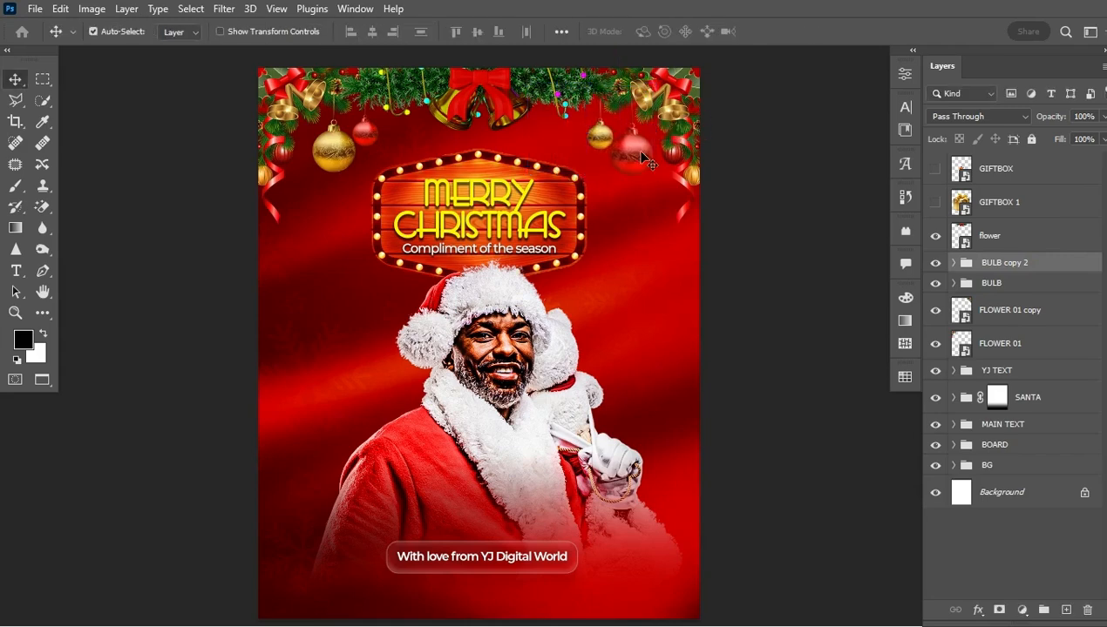
- Move the BULB and BULB copy 2 groups together below the FLOWER 01 layer in the layer order
left_click(1015, 244)
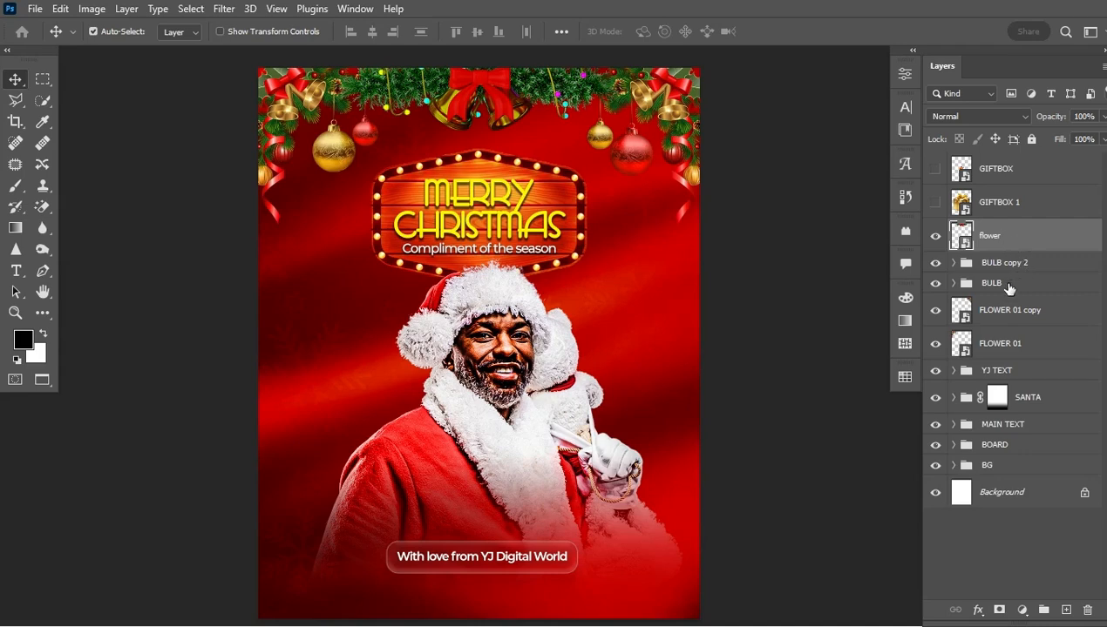
left_click(1016, 264)
left_click(1033, 283, "shift")
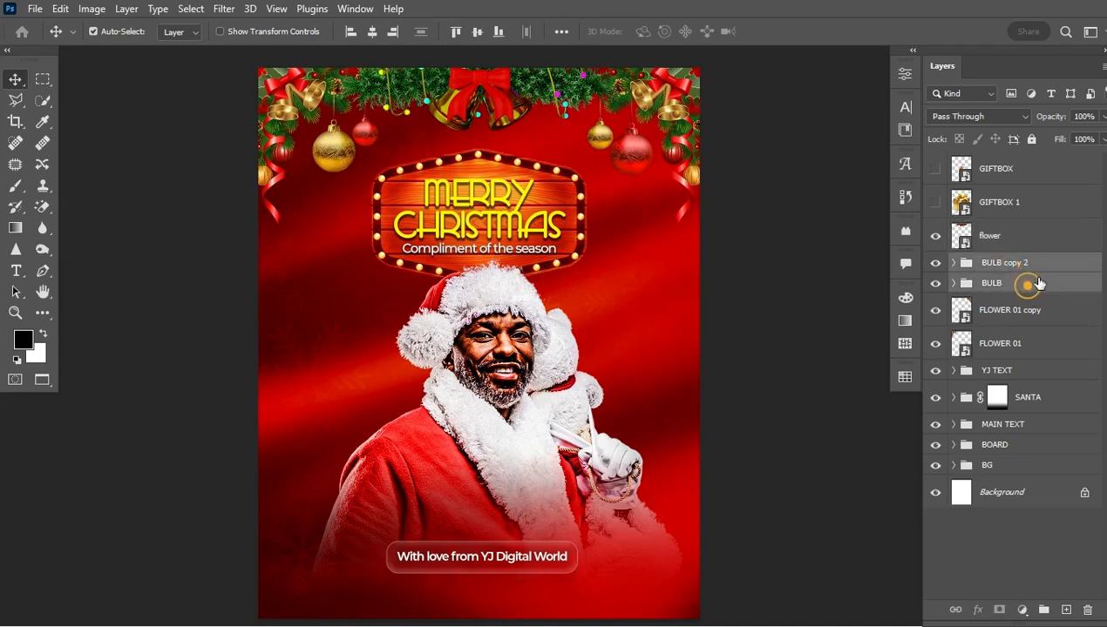
left_click_drag(1038, 271, 1025, 364)
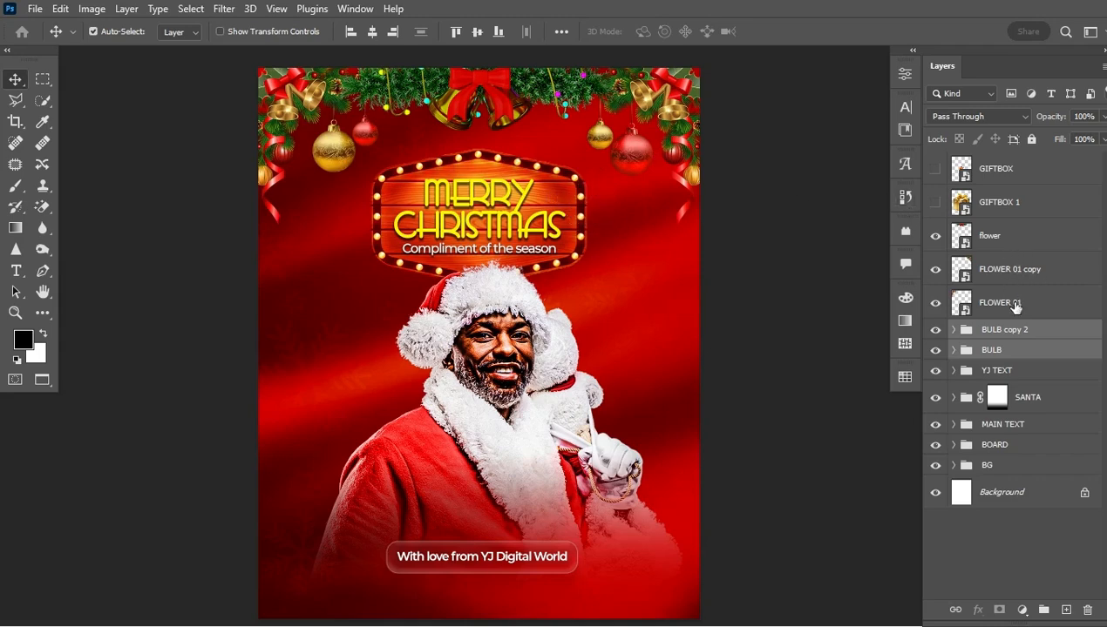
- Scale the MAIN TEXT and BOARD groups together to about 103% and nudge the sign down slightly
left_click(1009, 445)
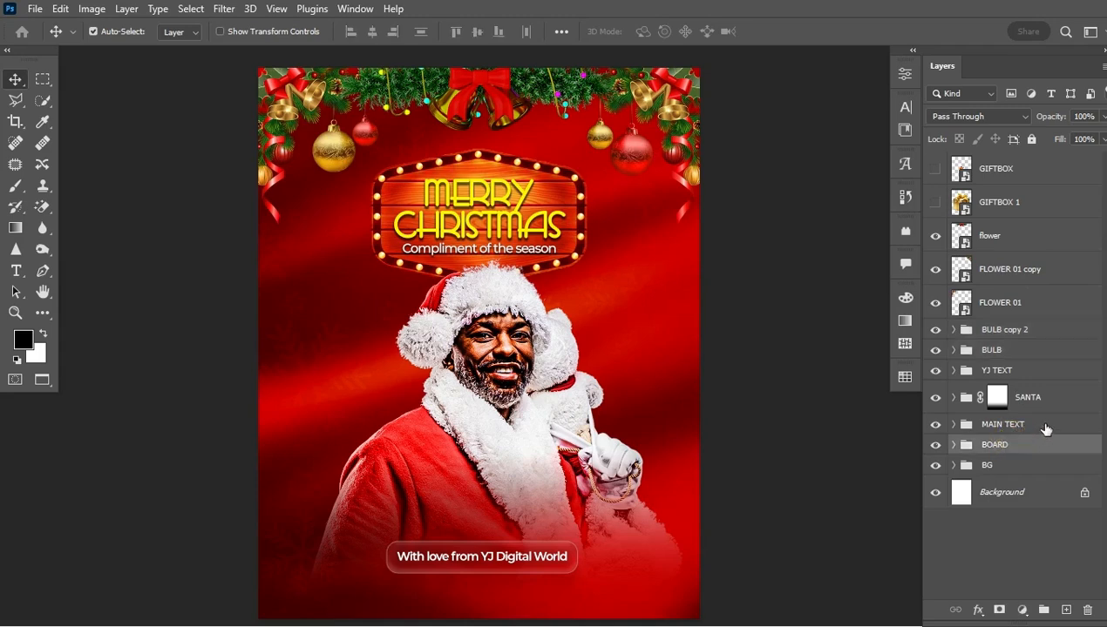
left_click(1045, 425, "shift")
key("ctrl+t")
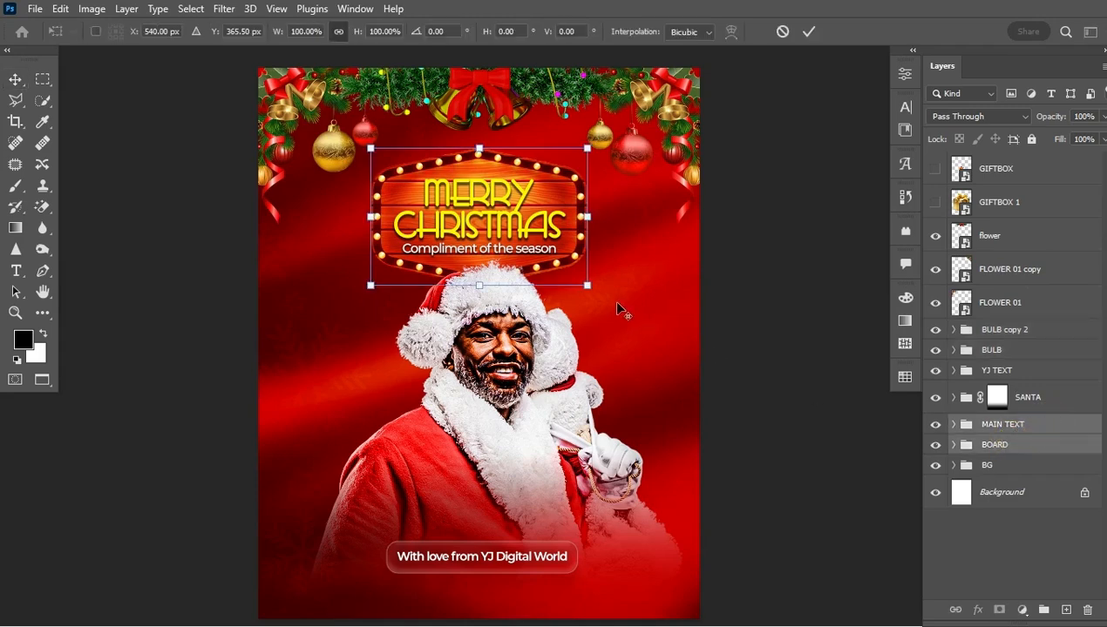
mouse_move(586, 287)
left_mouse_down()
mouse_move(596, 293)
mouse_move(574, 270)
mouse_move(589, 289)
left_mouse_up()
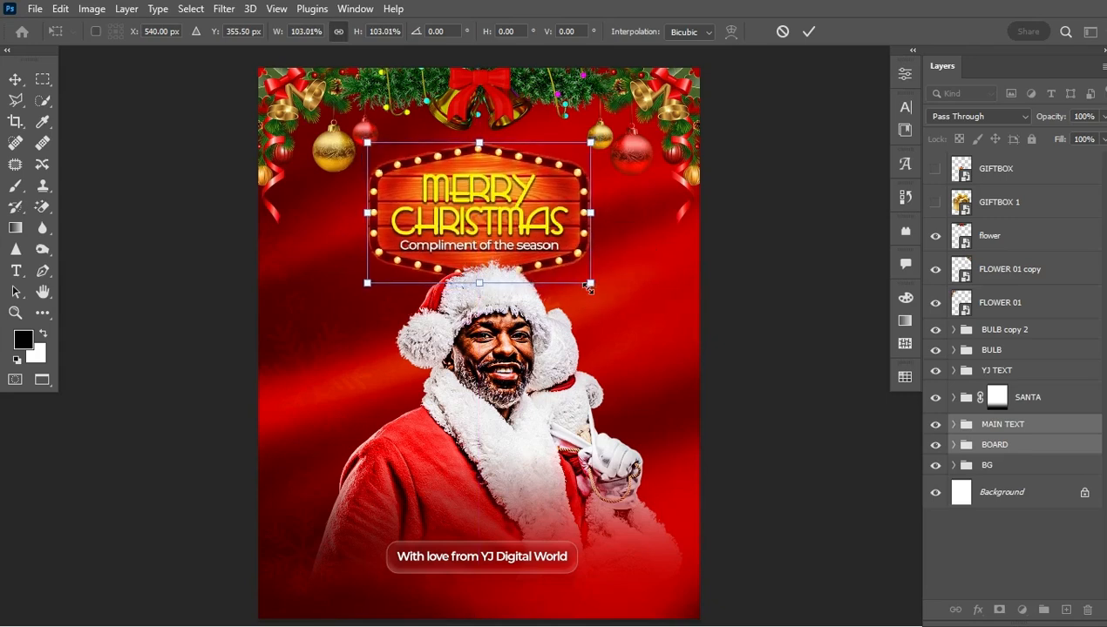
key("Return")
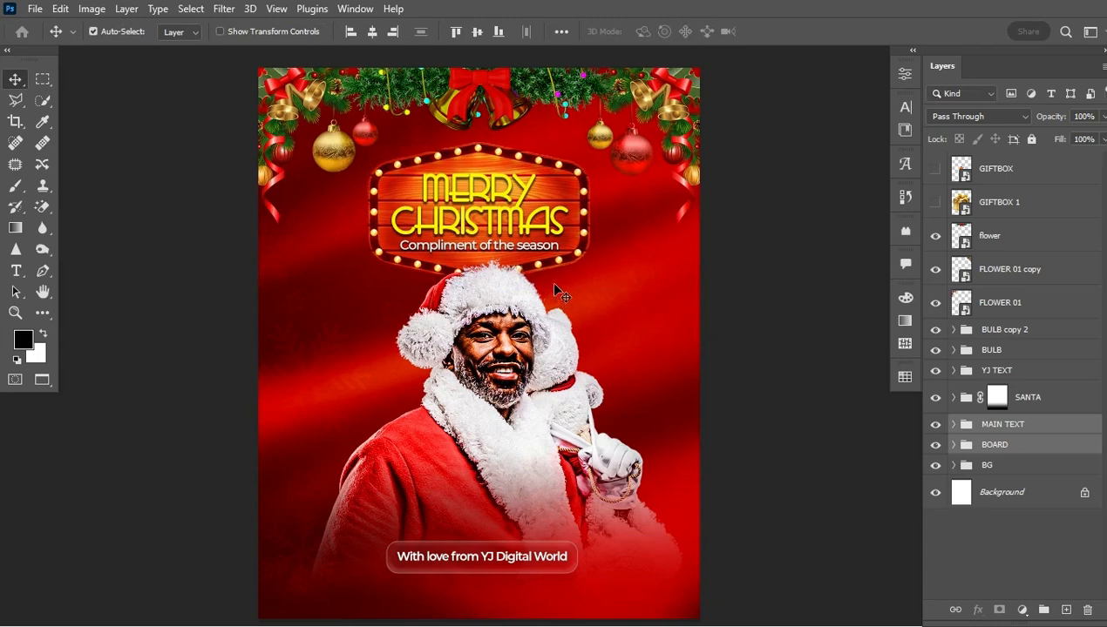
key("shift+Down")
key("shift+Down")
key("shift+Down")
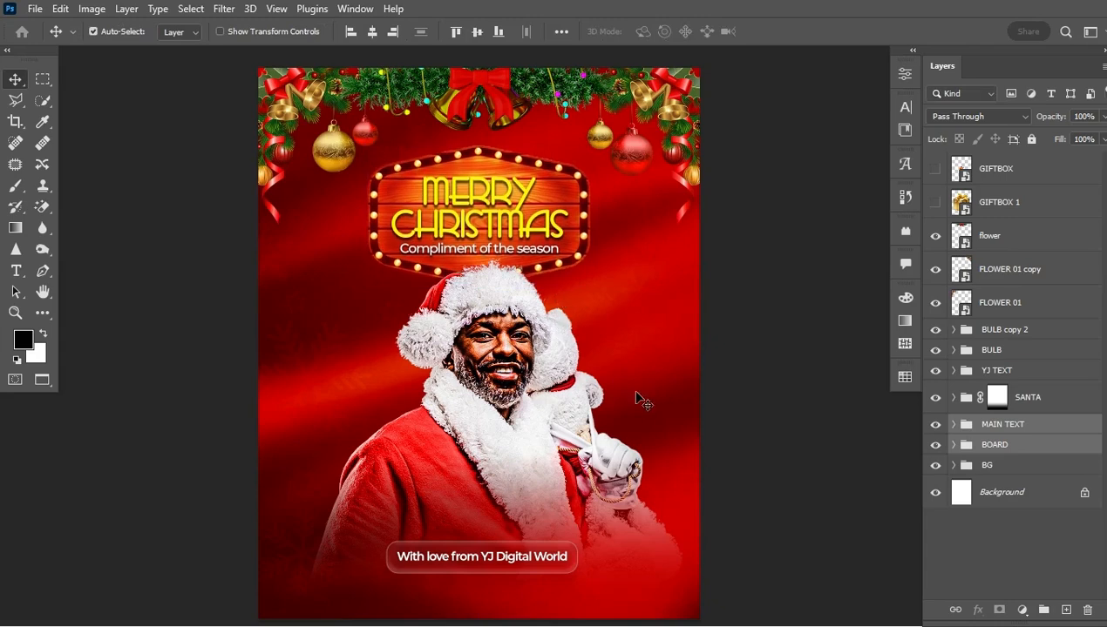
- Show the GIFTBOX 1 layer, scale it to 33.06%, rotate it -34.71°, and place it in the poster's bottom-right corner
left_click(934, 207)
left_click(1018, 210)
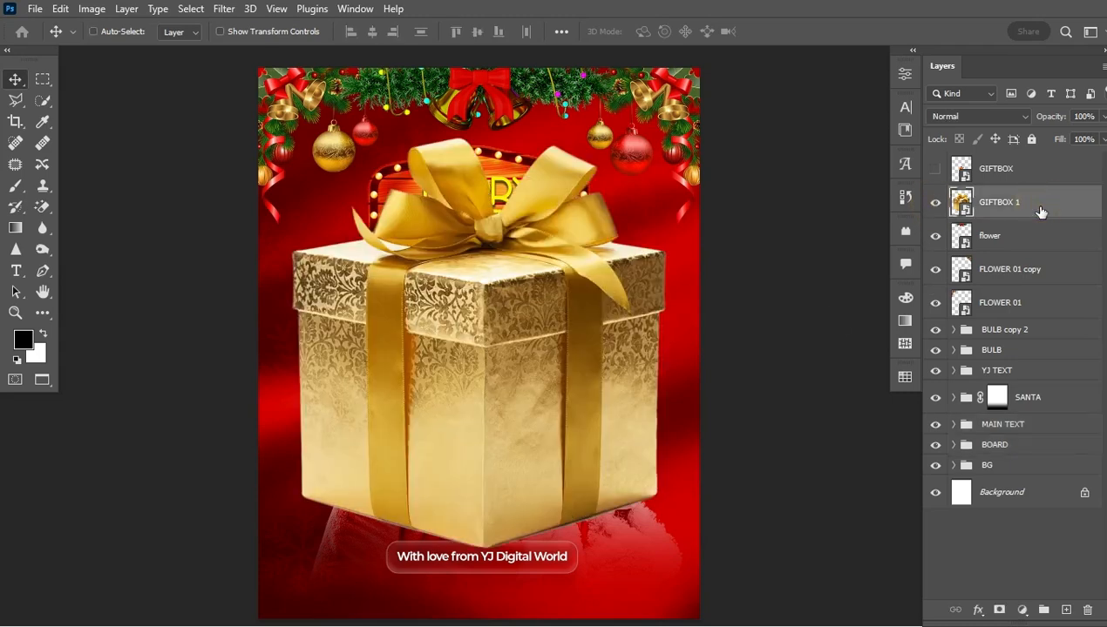
key("ctrl+t")
left_click_drag(667, 140, 492, 371)
left_click_drag(395, 461, 693, 558)
left_click_drag(654, 469, 653, 513)
left_click_drag(662, 569, 661, 543)
key("Return")
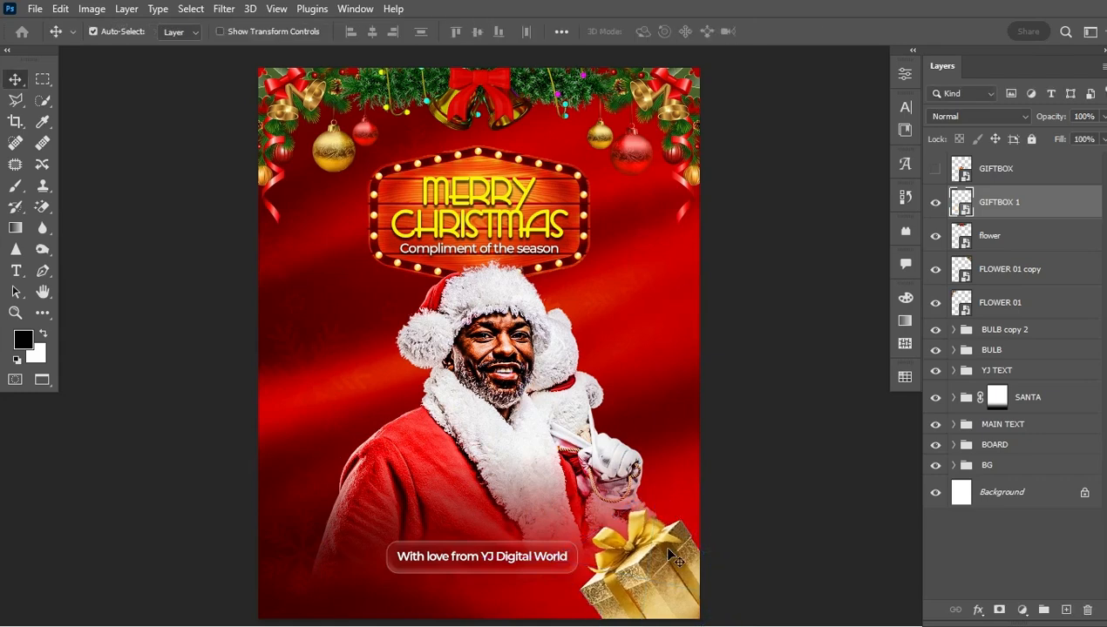
- Show the GIFTBOX layer and move the orange gift box into the poster's bottom-left corner
left_click(1033, 170)
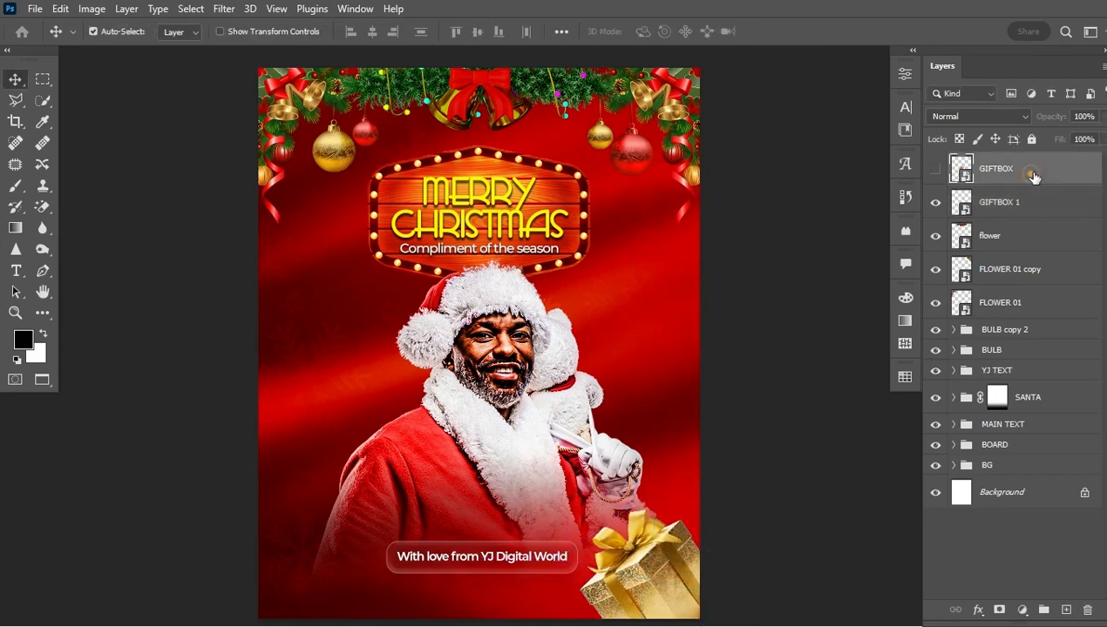
left_click(935, 168)
left_click_drag(485, 354, 296, 599)
- Scale the gold GIFTBOX 1 layer down slightly to 31.34%
left_click(638, 582)
key("ctrl+t")
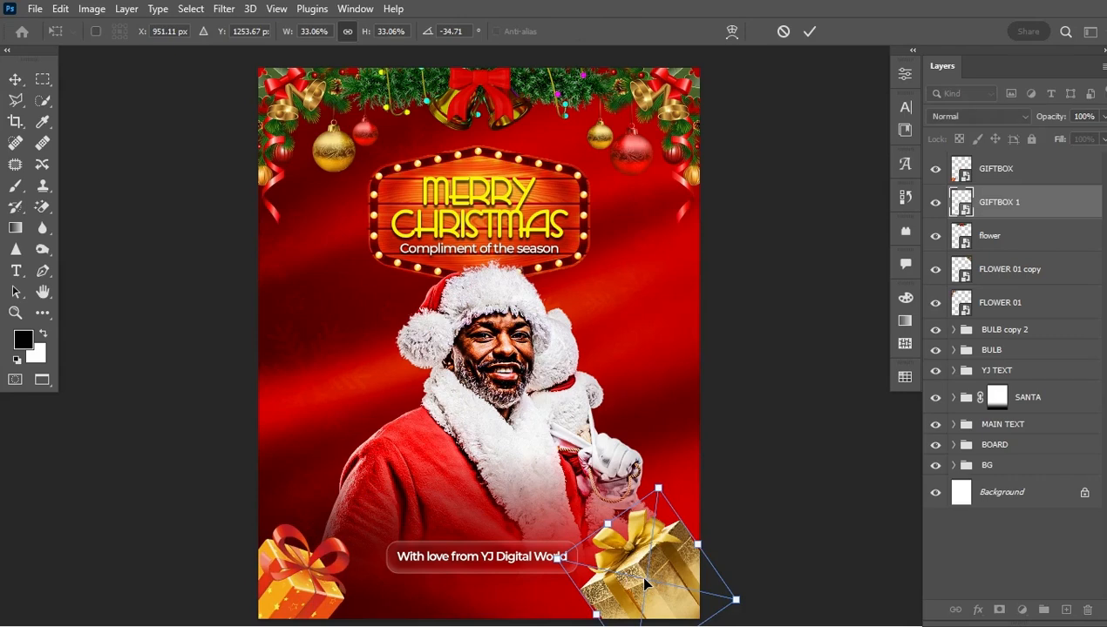
left_click_drag(558, 558, 567, 559)
key("Return")
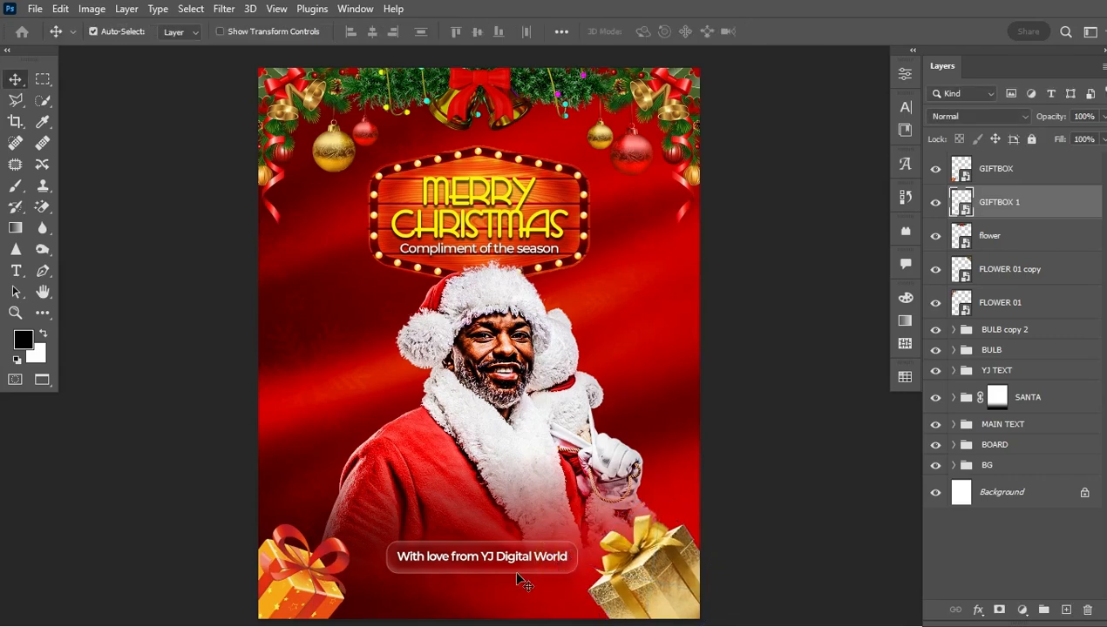
- Enlarge the orange GIFTBOX layer in the poster's bottom-left corner
left_click(284, 603)
key("ctrl+t")
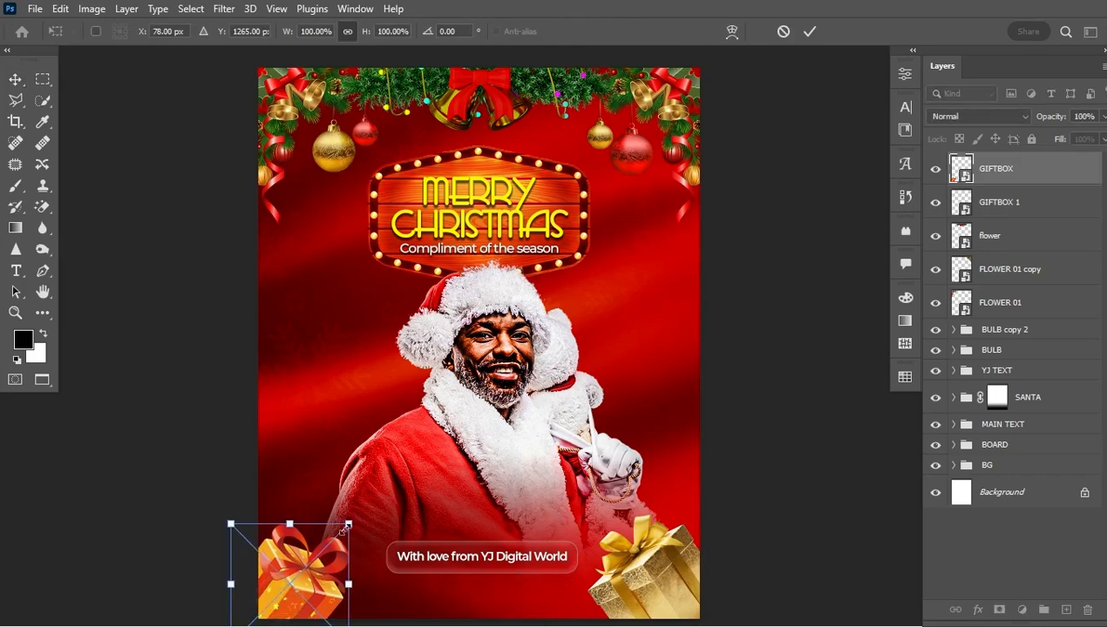
left_click_drag(354, 525, 377, 512)
- Duplicate the orange gift box, shrink and rotate the copy, and place it above Santa's shoulder on the poster's left side
left_click_drag(323, 559, 331, 342)
key("Return")
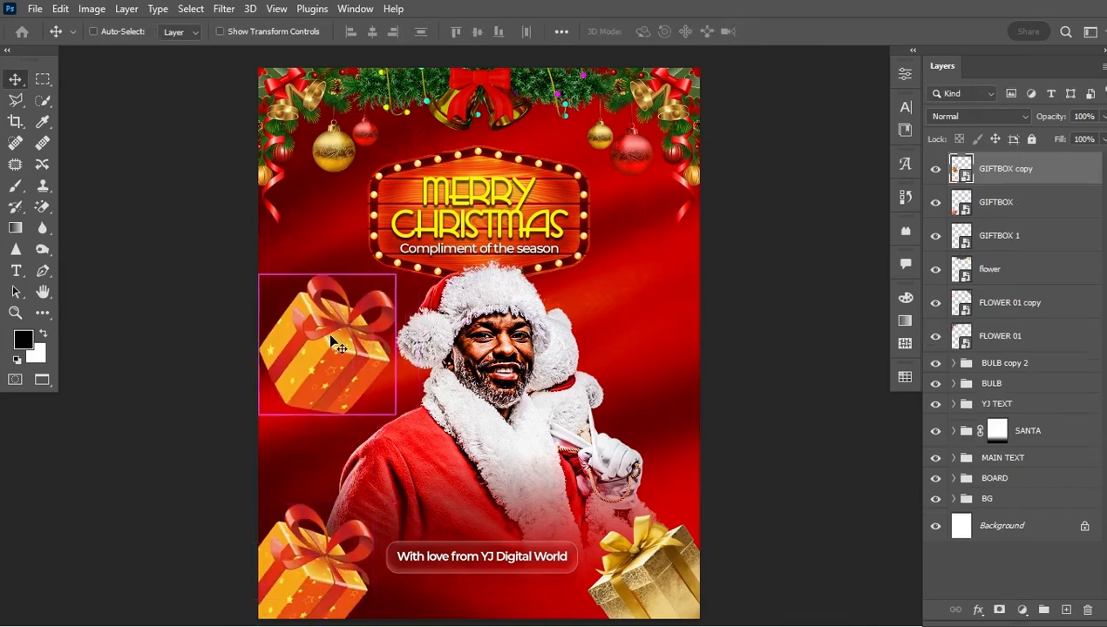
key("ctrl+t")
left_click_drag(395, 413, 362, 384)
left_click_drag(303, 410, 346, 394)
left_click_drag(386, 354, 355, 394)
key("Return")
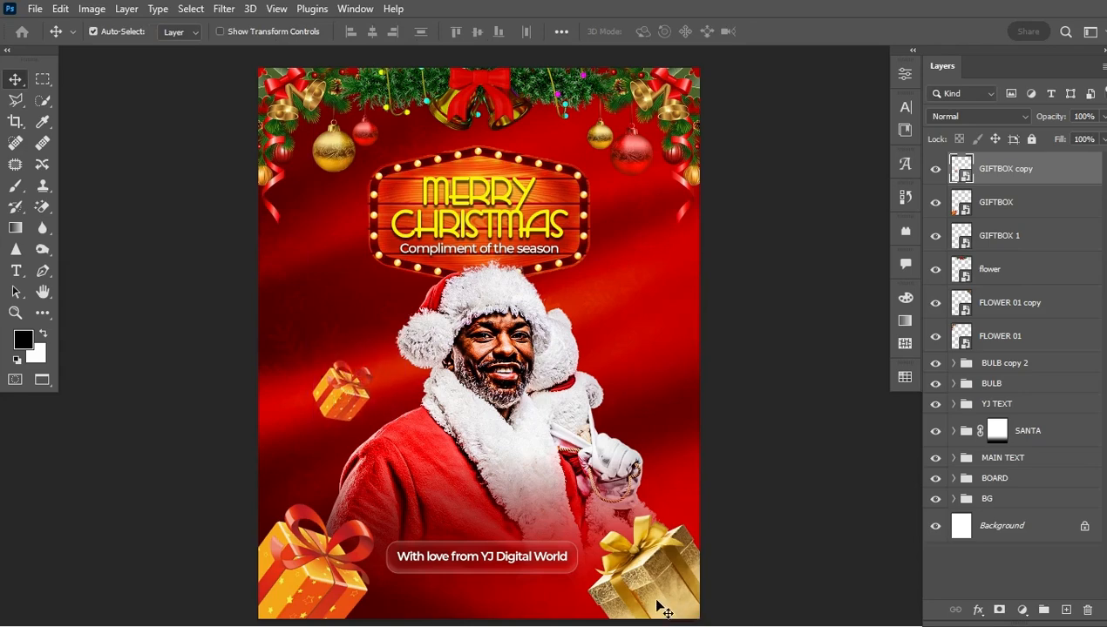
- Duplicate the gold gift box, shrink and rotate the copy, and place it beside Santa's hat on the poster's right side
left_click_drag(659, 605, 660, 338)
key("ctrl+t")
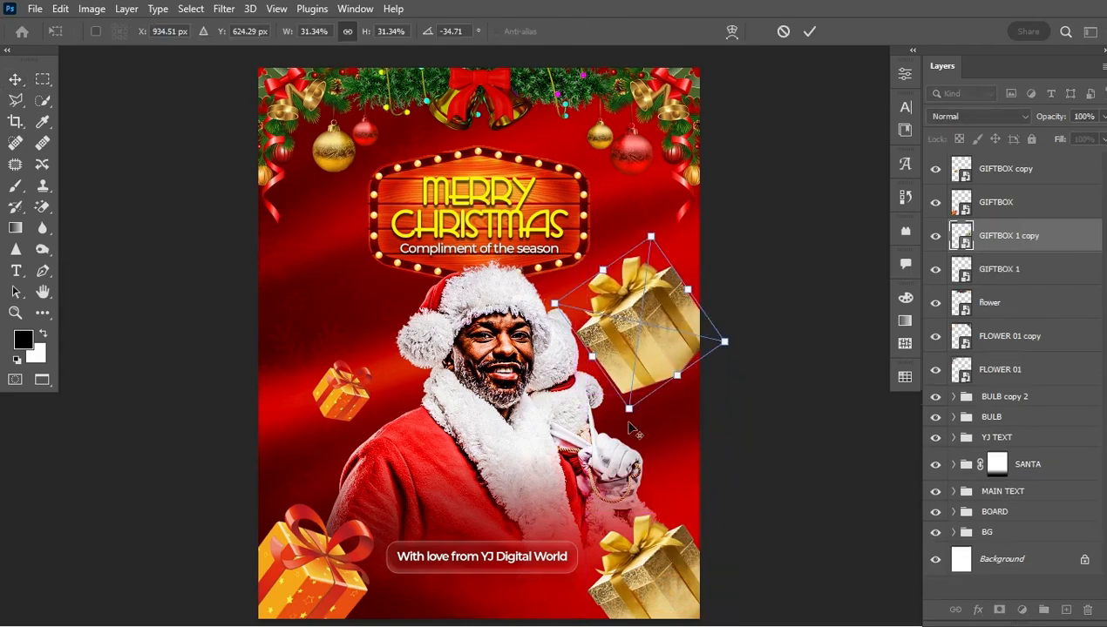
left_click_drag(627, 406, 634, 361)
mouse_move(715, 366)
left_mouse_down()
mouse_move(717, 352)
mouse_move(715, 364)
left_mouse_up()
left_click_drag(656, 322, 662, 293)
key("Return")
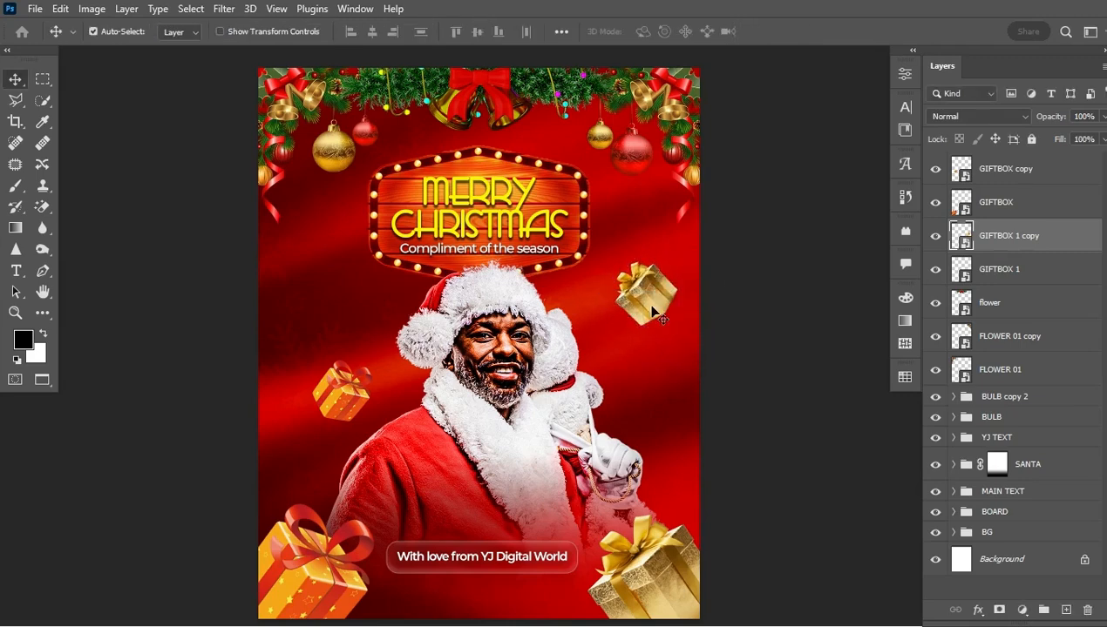
- Apply a Motion Blur with angle 0° and distance 33 pixels to the GIFTBOX 1 copy layer
left_click(226, 8)
mouse_move(357, 217)
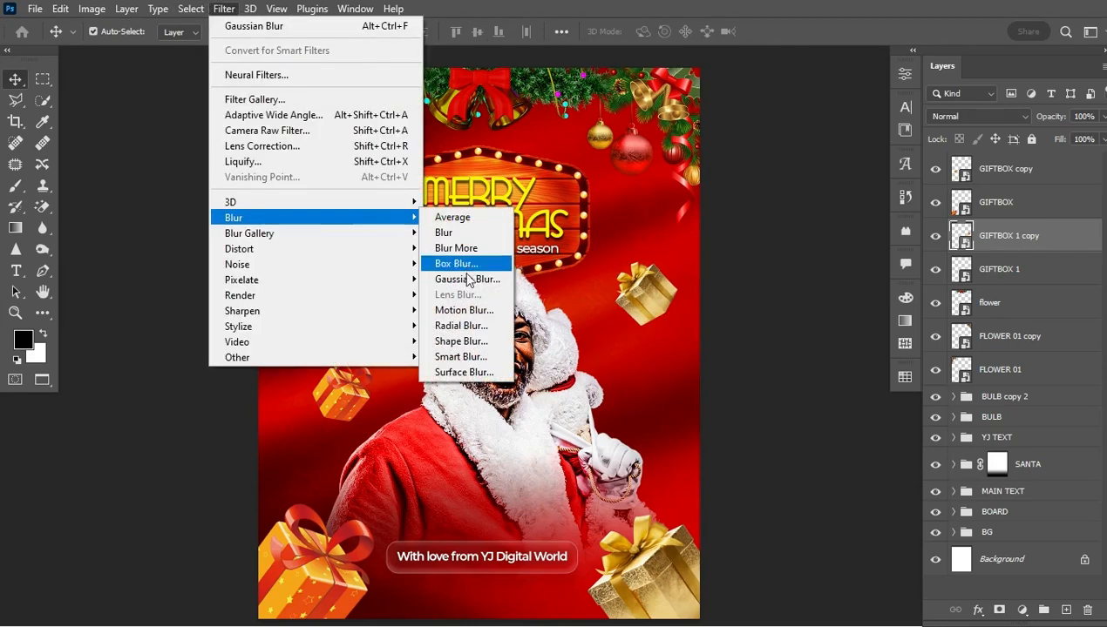
left_click(457, 309)
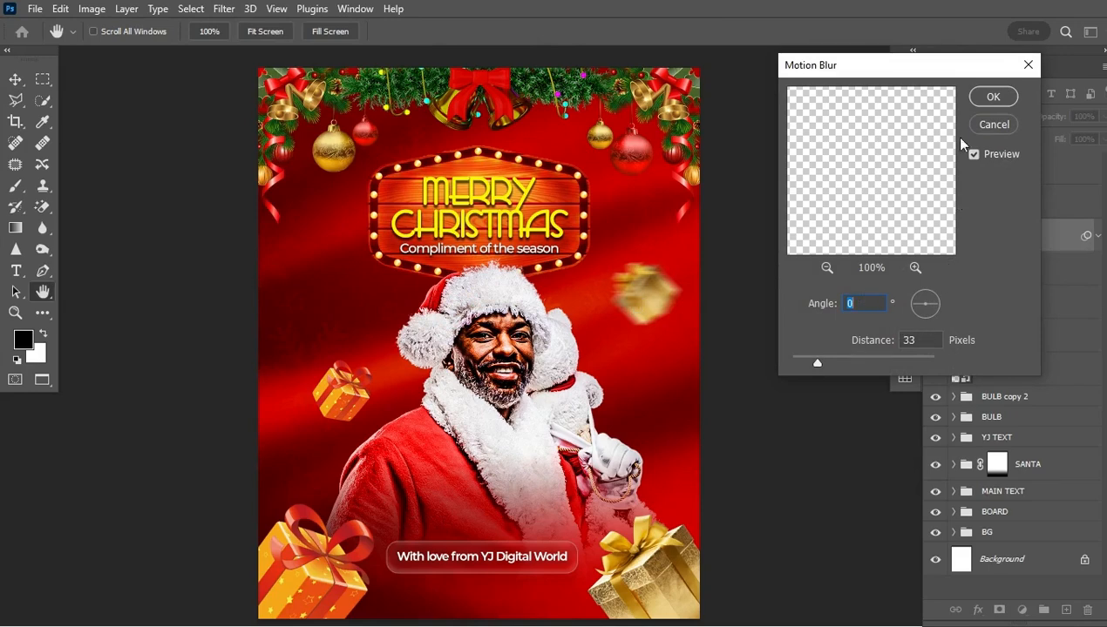
left_click(991, 97)
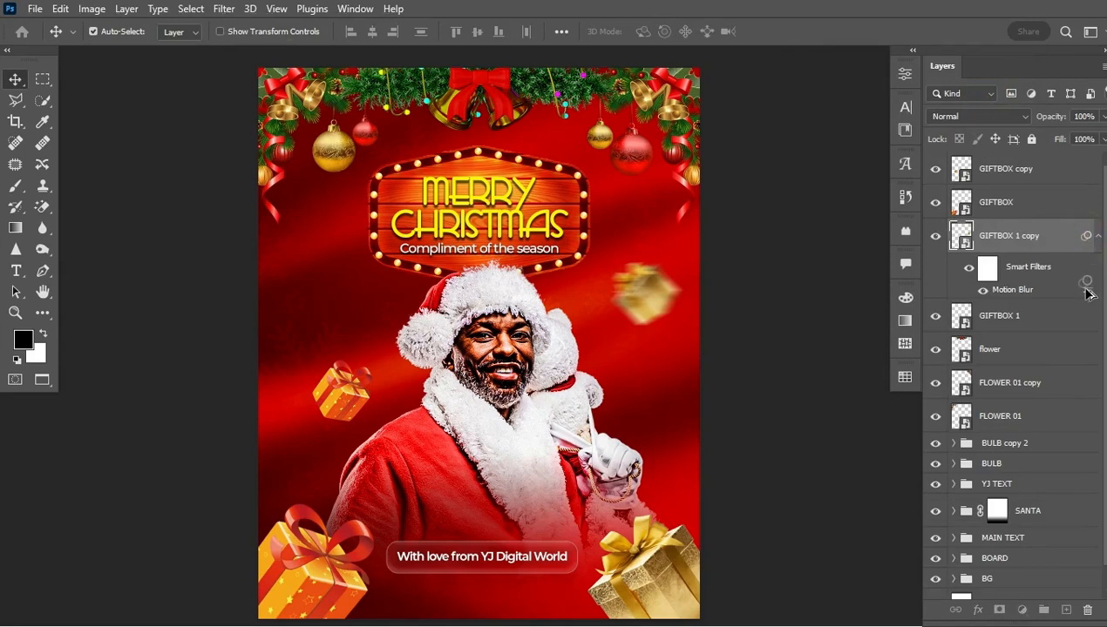
- Copy the Motion Blur smart filter from GIFTBOX 1 copy onto the GIFTBOX copy layer and collapse the filter list
left_click_drag(1085, 262, 1074, 331)
key("ctrl+z")
left_click_drag(1085, 236, 1083, 219)
left_click_drag(1081, 178, 1079, 178)
left_click(1098, 237)
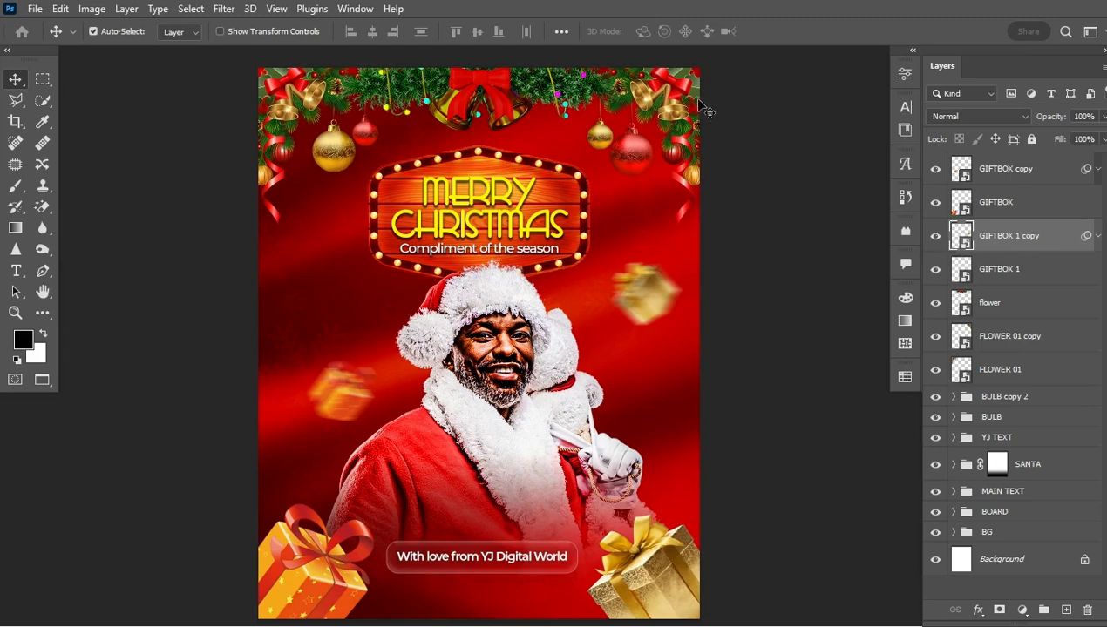
- Group the FLOWER 01 and FLOWER 01 copy layers and name the group SIDE FLOWER
left_click(1011, 314)
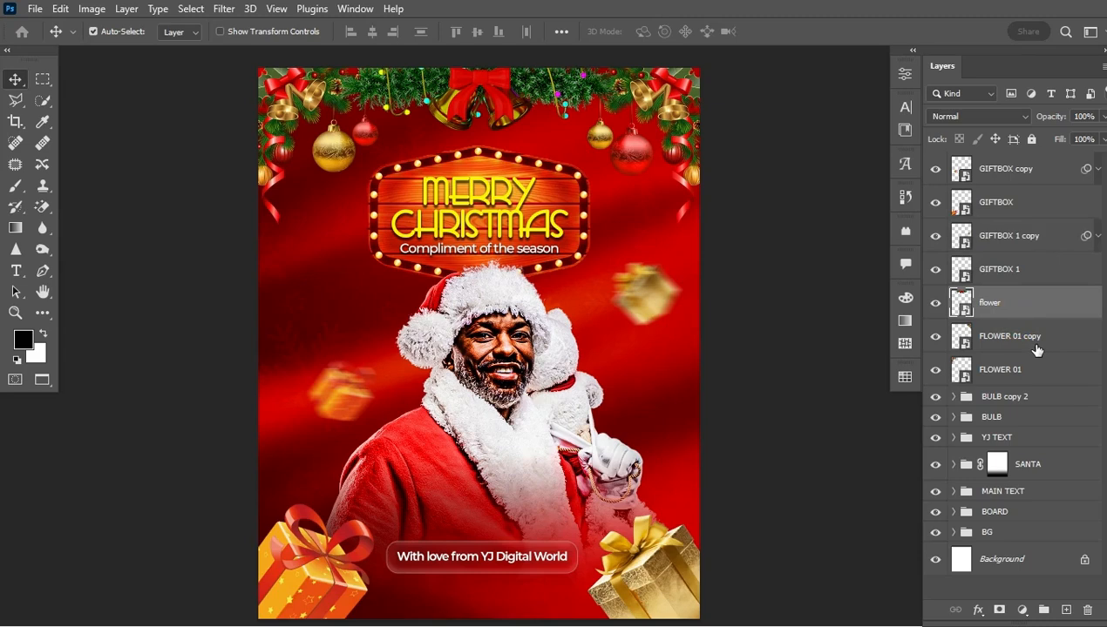
left_click(1036, 349, "shift")
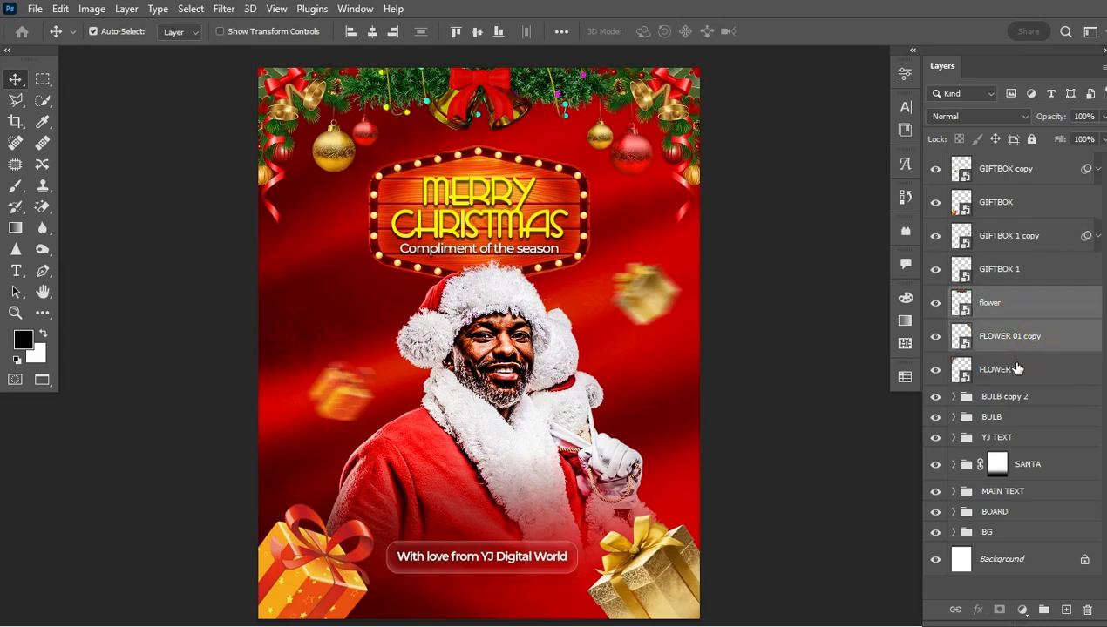
left_click(1014, 366)
left_click(1046, 341, "shift")
key("ctrl+g")
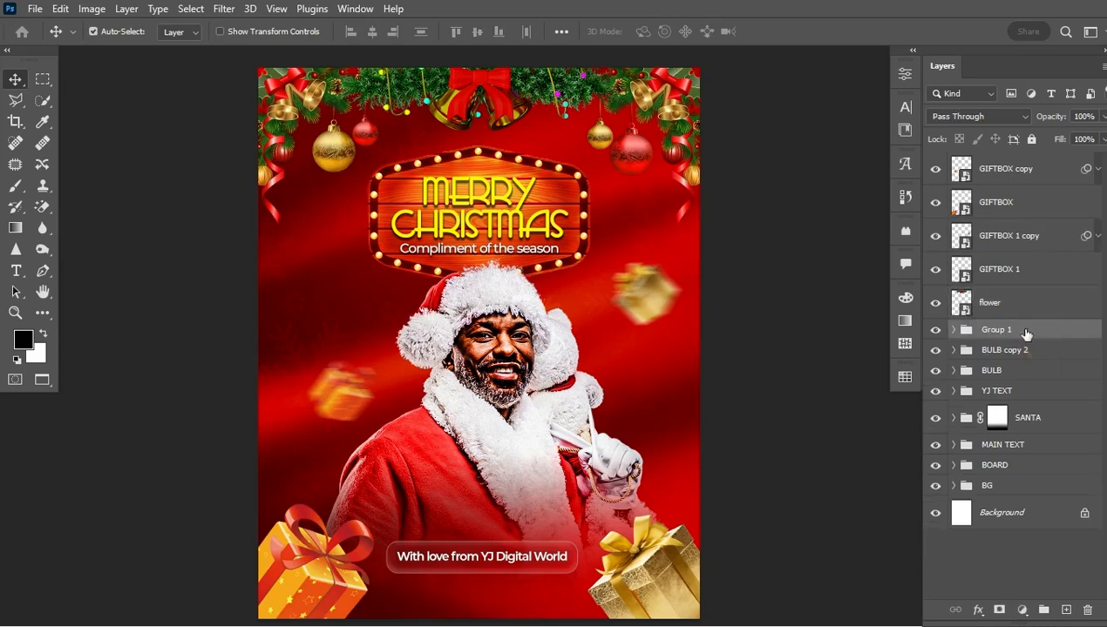
left_click(935, 330)
left_click(935, 329)
double_click(997, 329)
type("SIDE FLOWER")
key("Return")
- Darken the SIDE FLOWER group with a clipped Curves adjustment, using points input 60 to output 40 and input 185 to output 162
left_click(1021, 610)
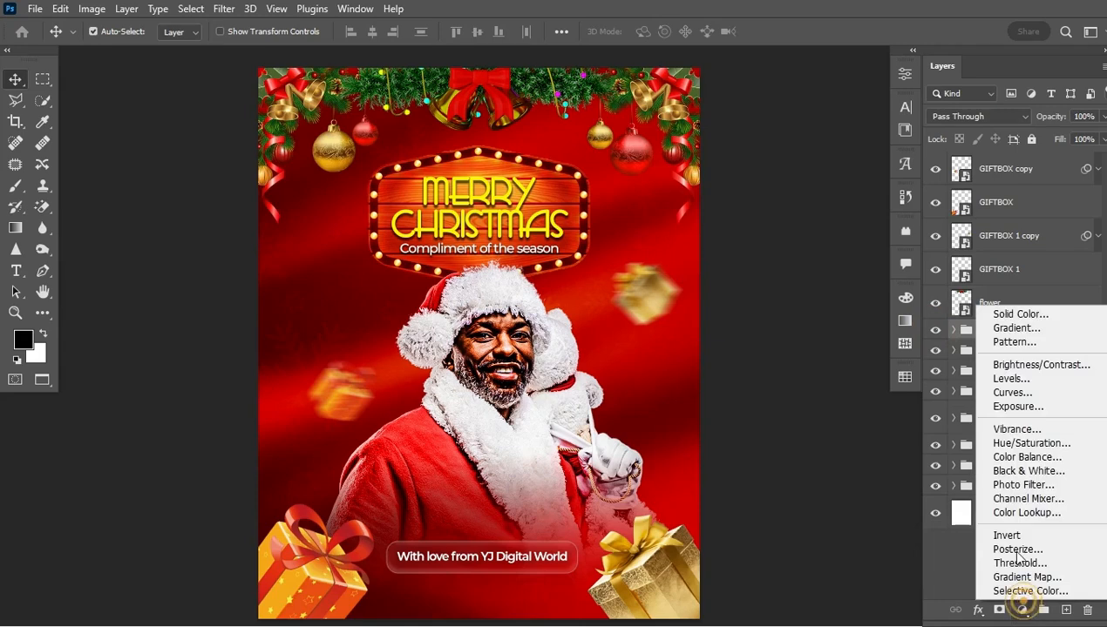
left_click(1010, 393)
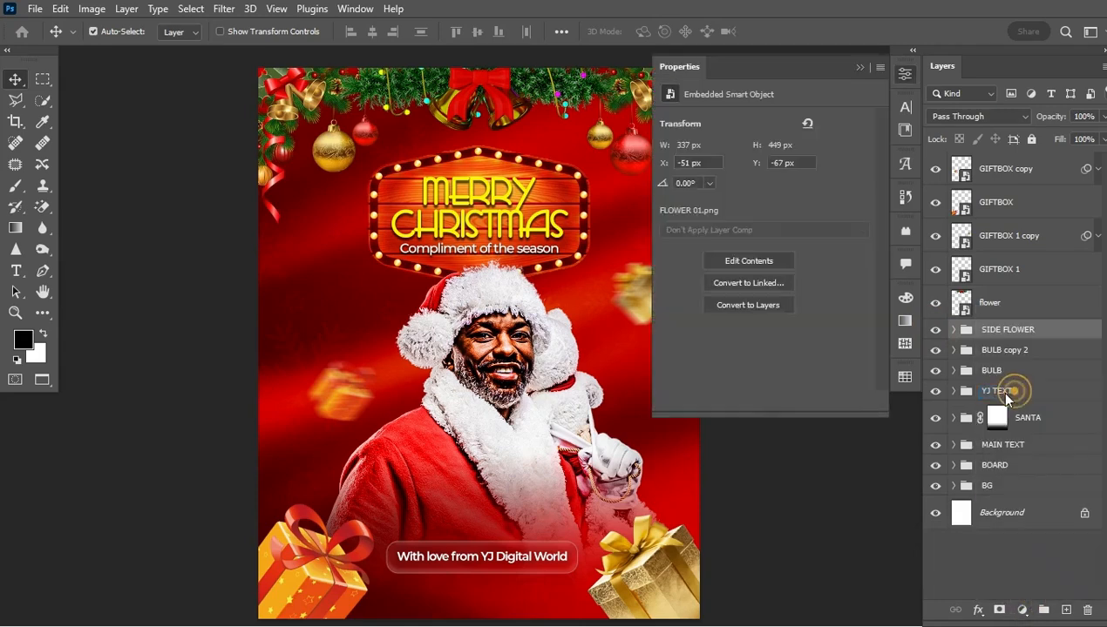
left_click_drag(813, 214, 819, 223)
left_click(764, 402)
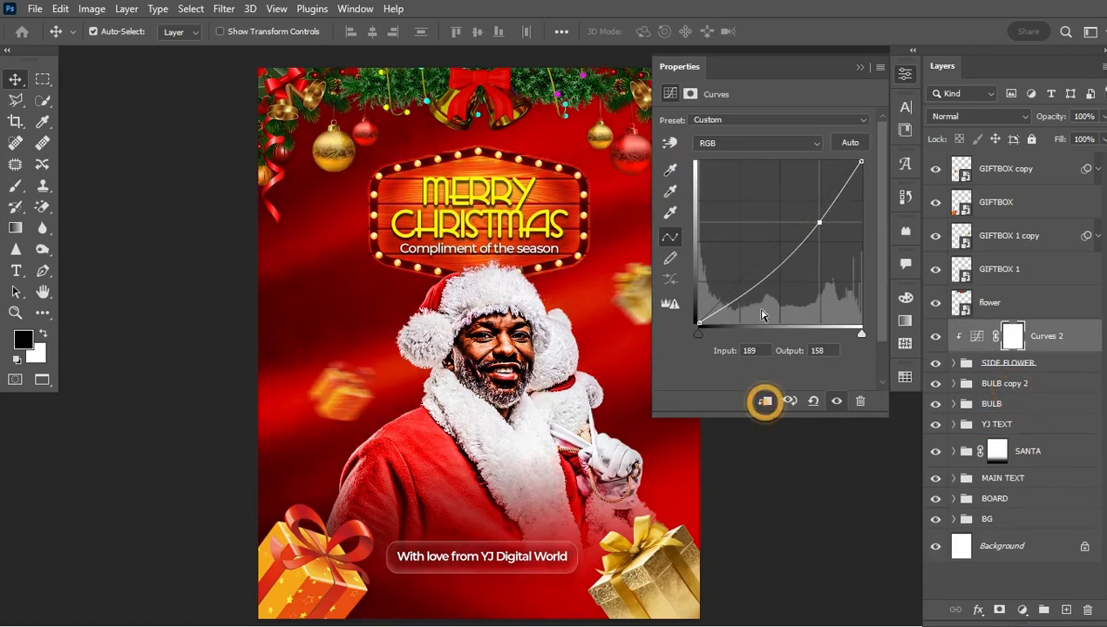
left_click_drag(734, 300, 736, 301)
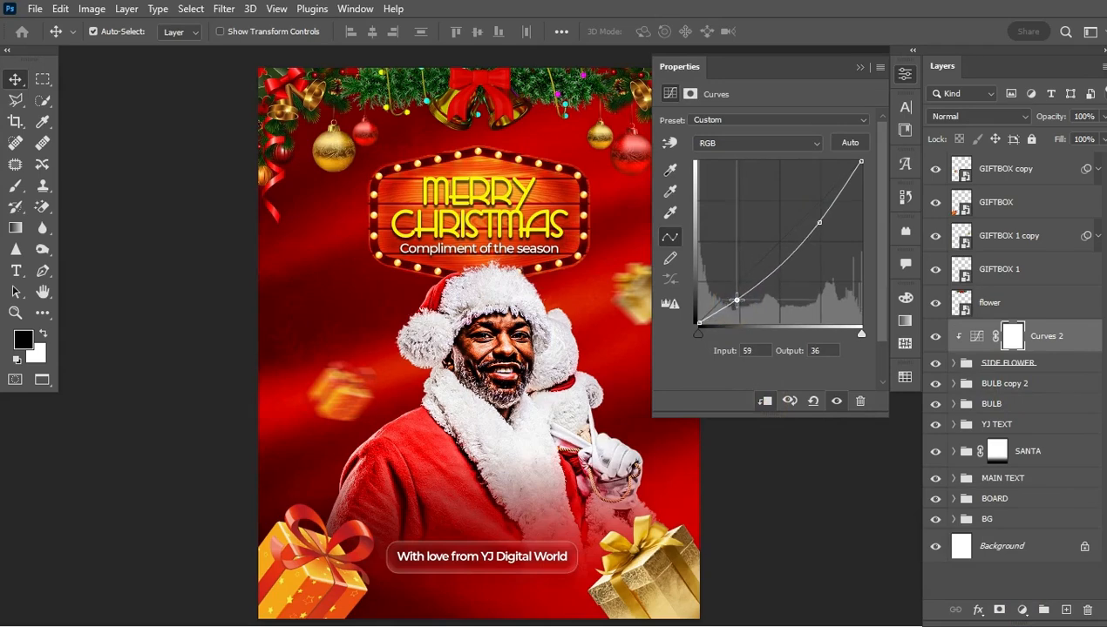
left_click_drag(820, 222, 817, 220)
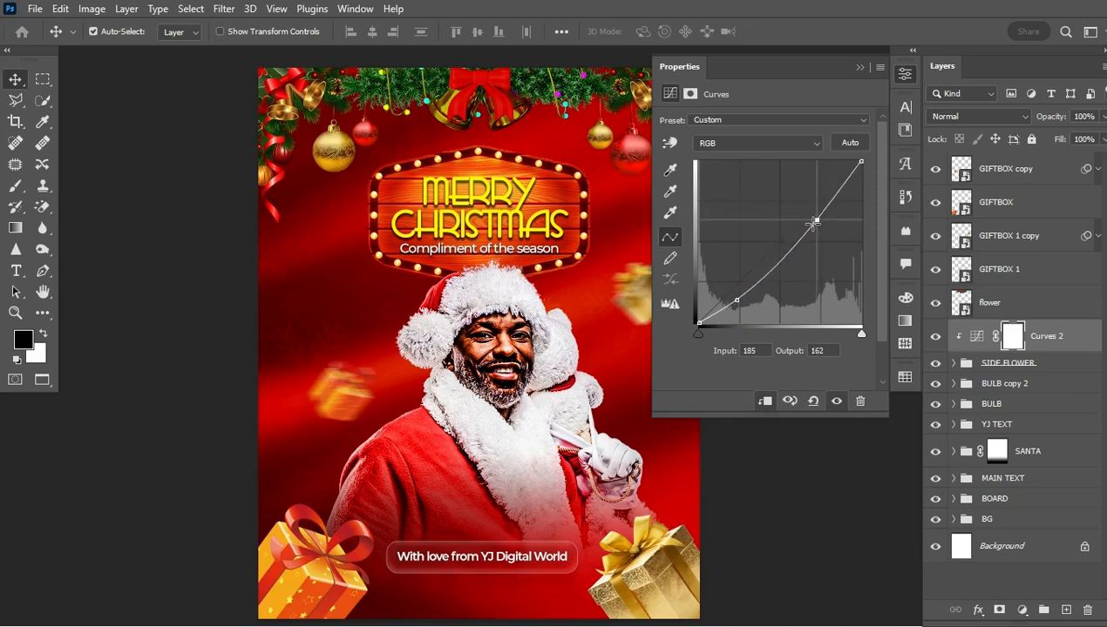
left_click_drag(738, 303, 738, 301)
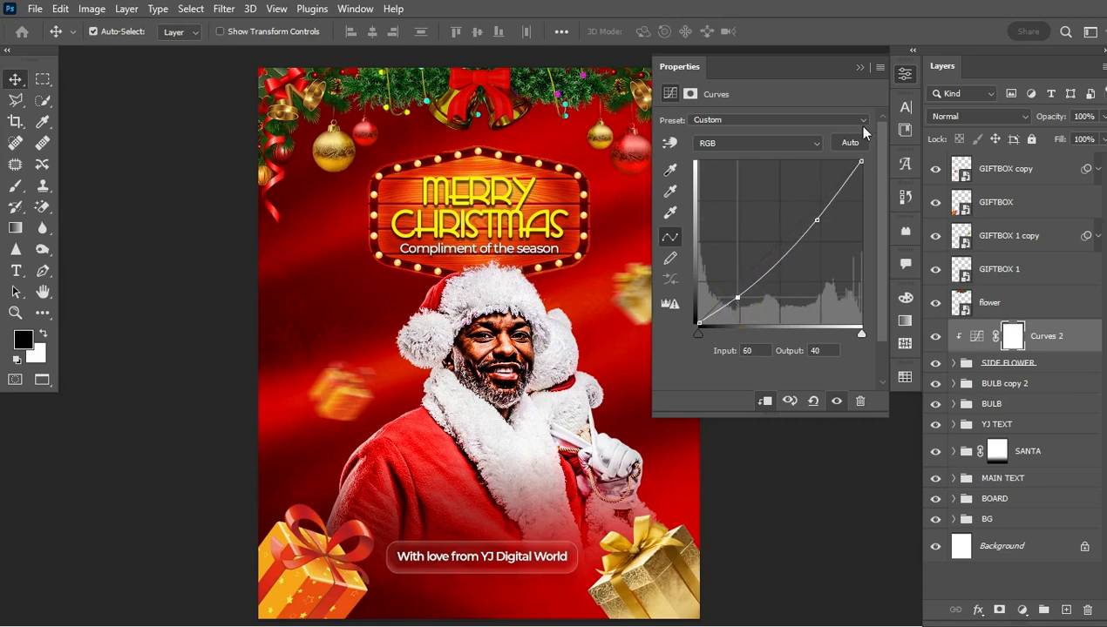
left_click(858, 66)
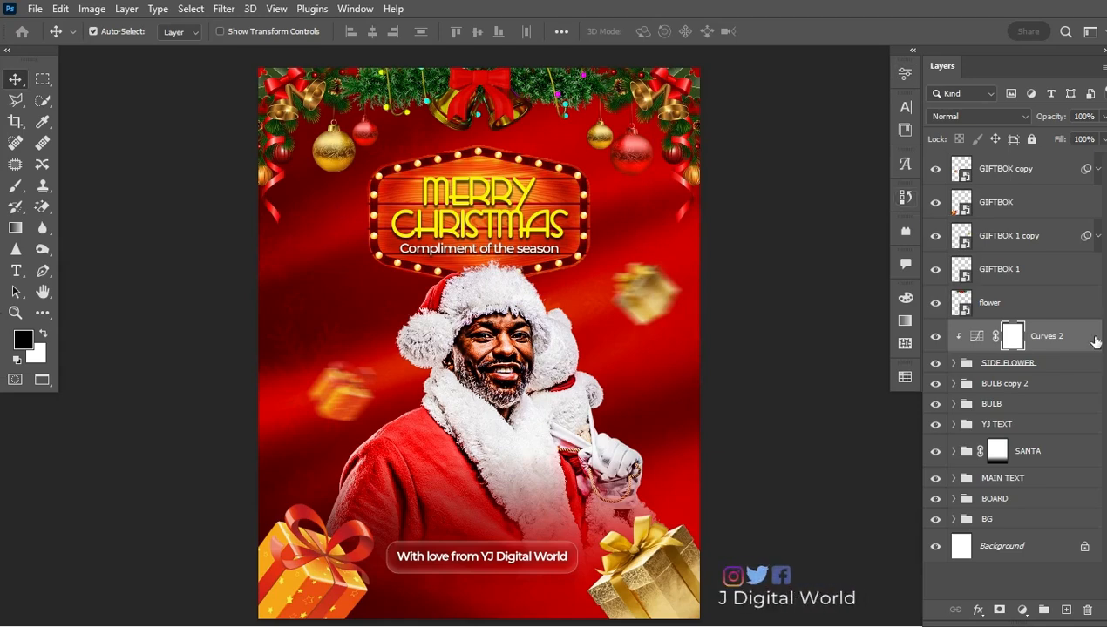
- Rotate the GIFTBOX layer slightly and reposition it in the poster's bottom-left corner
left_click_drag(310, 576, 312, 571)
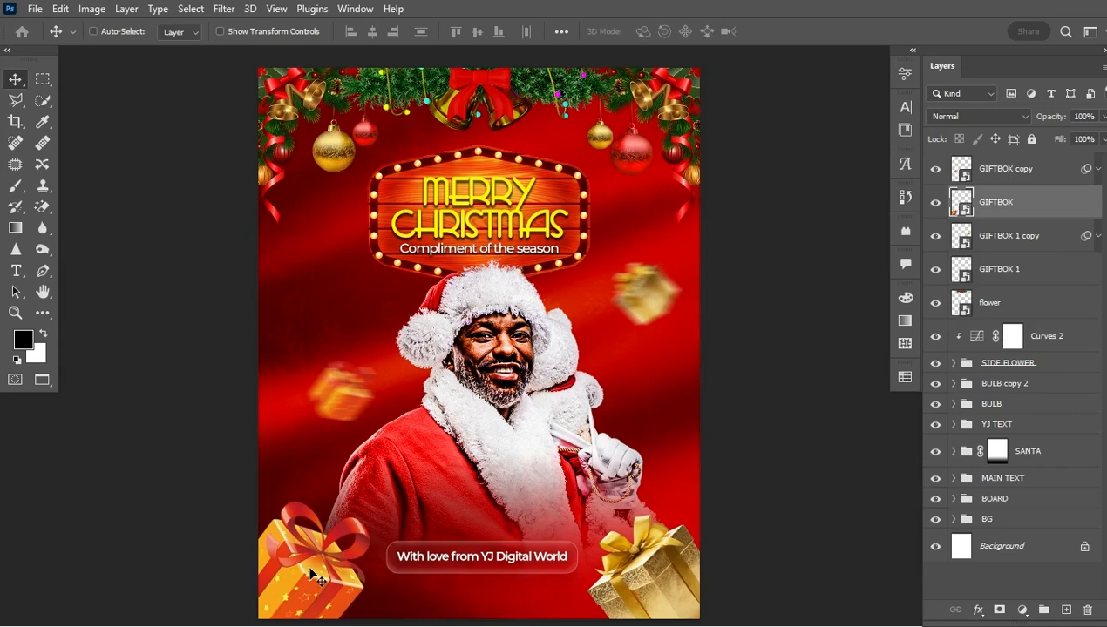
key("ctrl+t")
left_click_drag(390, 522, 383, 499)
left_click_drag(323, 561, 313, 571)
key("Return")
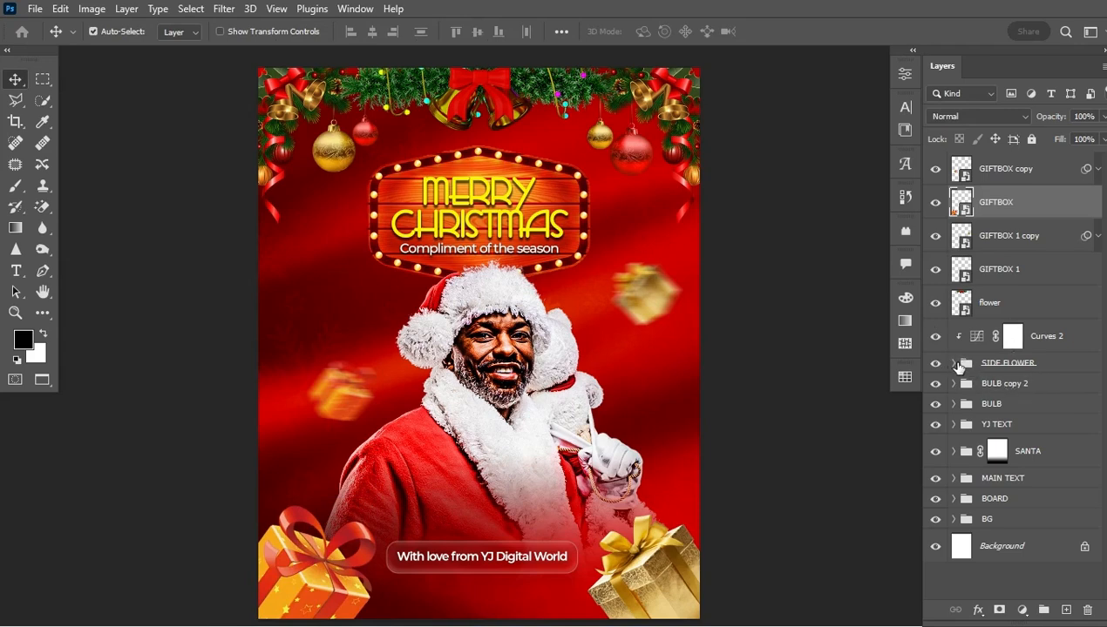
- Move the YJ TEXT group's text, Rectangle 1 copy and Rectangle 1 layers down together to Y 1227 px
left_click(954, 424)
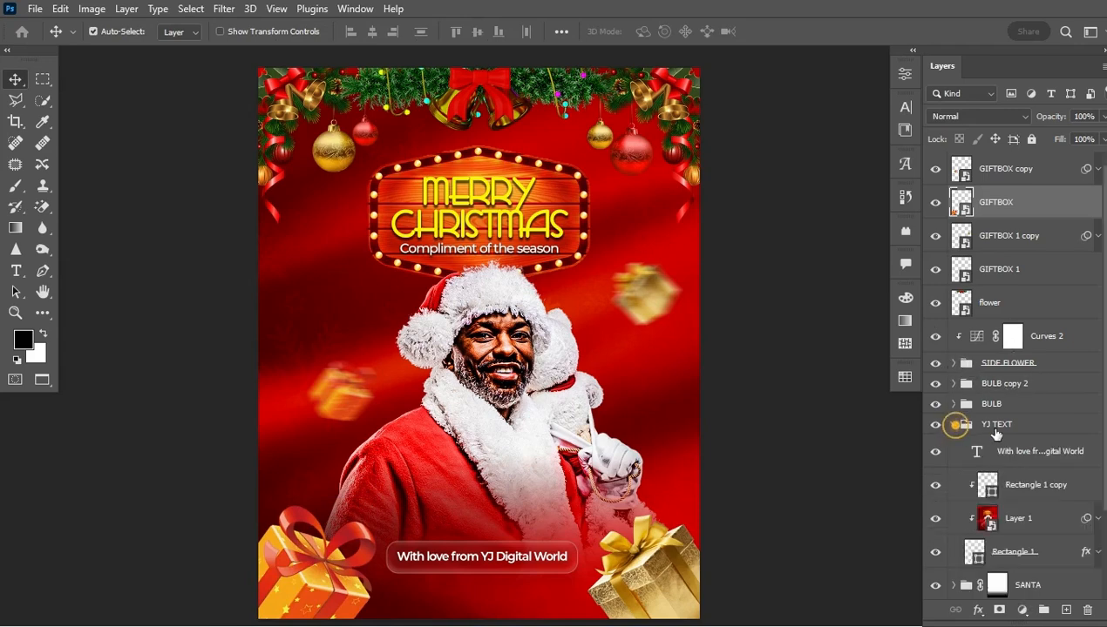
left_click(1038, 453)
left_click(1033, 488, "ctrl")
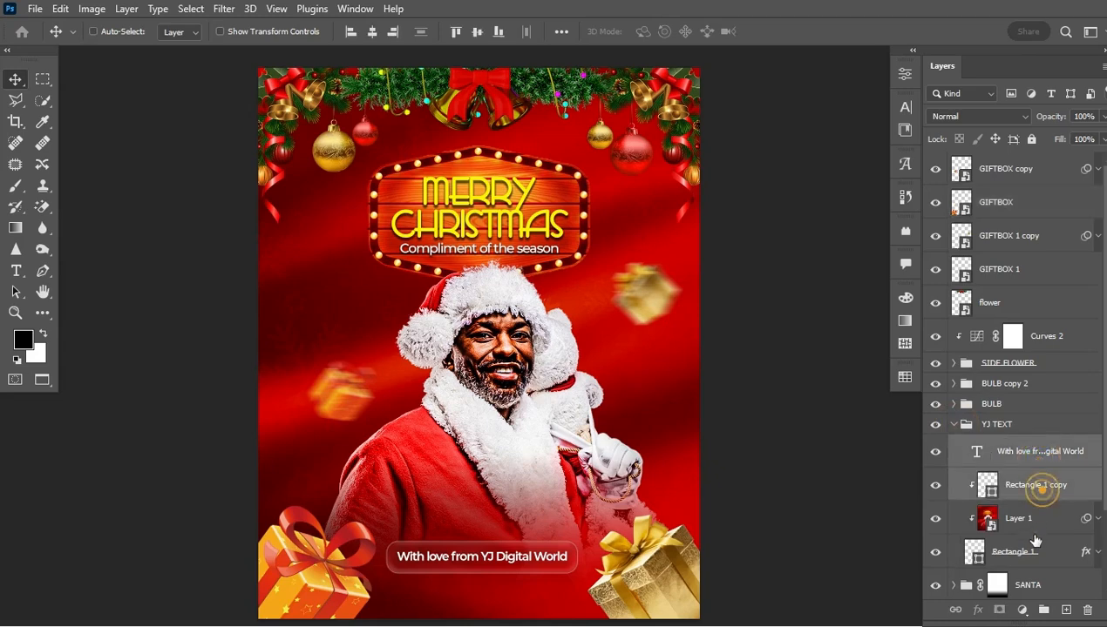
left_click(1033, 549, "ctrl")
key("ctrl+t")
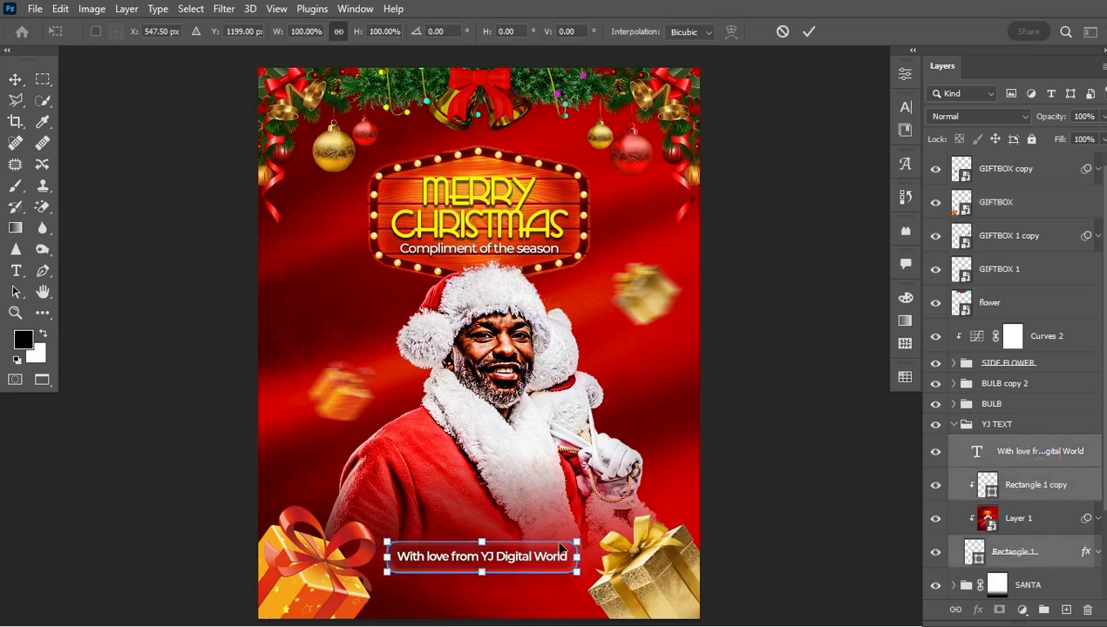
left_click_drag(550, 557, 551, 570)
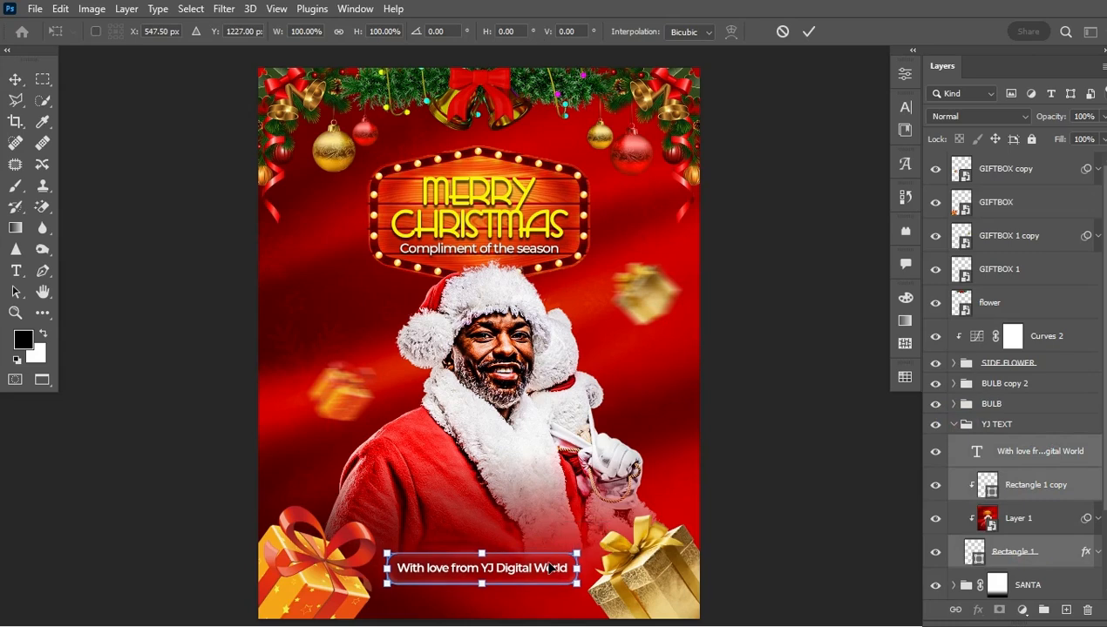
key("Return")
left_click(953, 424)
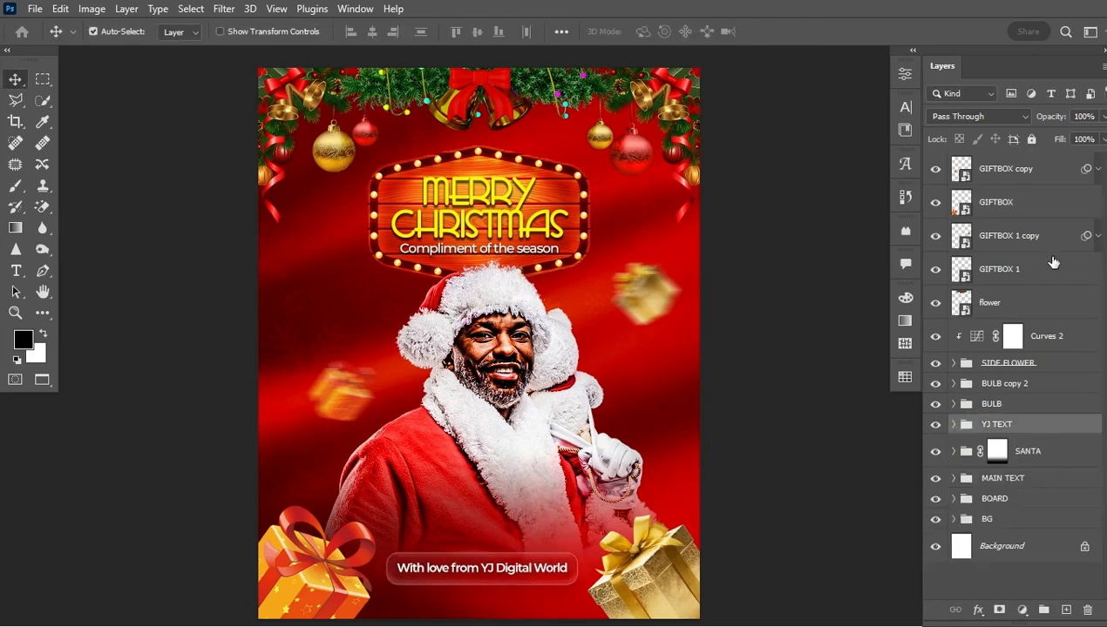
- Stamp all visible layers into a new layer above GIFTBOX copy and convert it to a smart object
left_click(1044, 179)
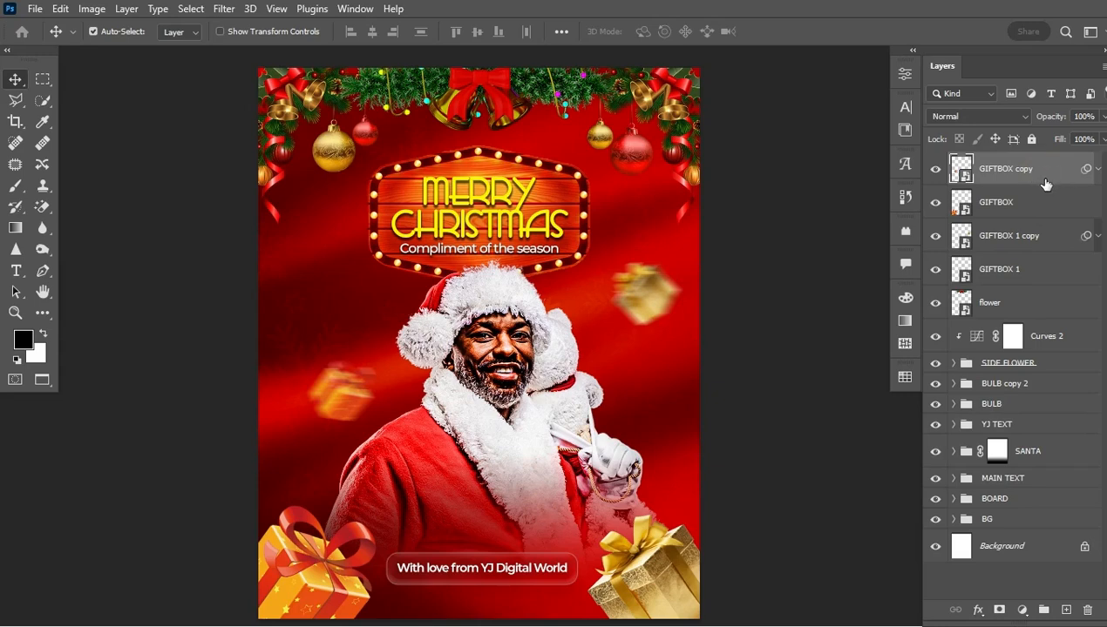
left_click(936, 172)
left_click(936, 172)
key("ctrl+shift+alt+e")
right_click(1031, 172)
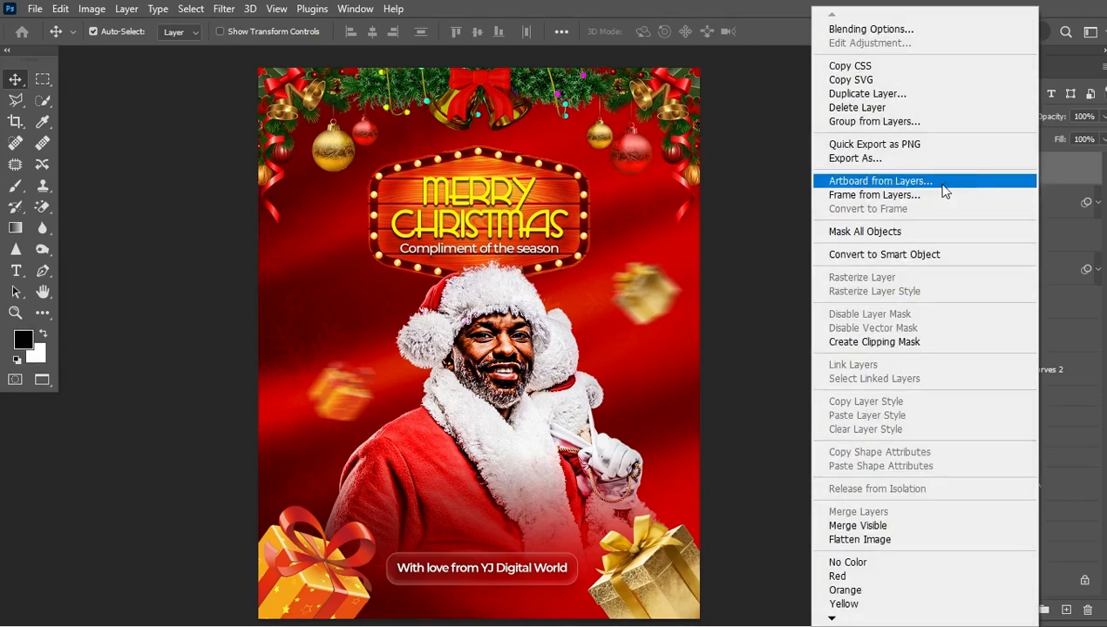
left_click(909, 254)
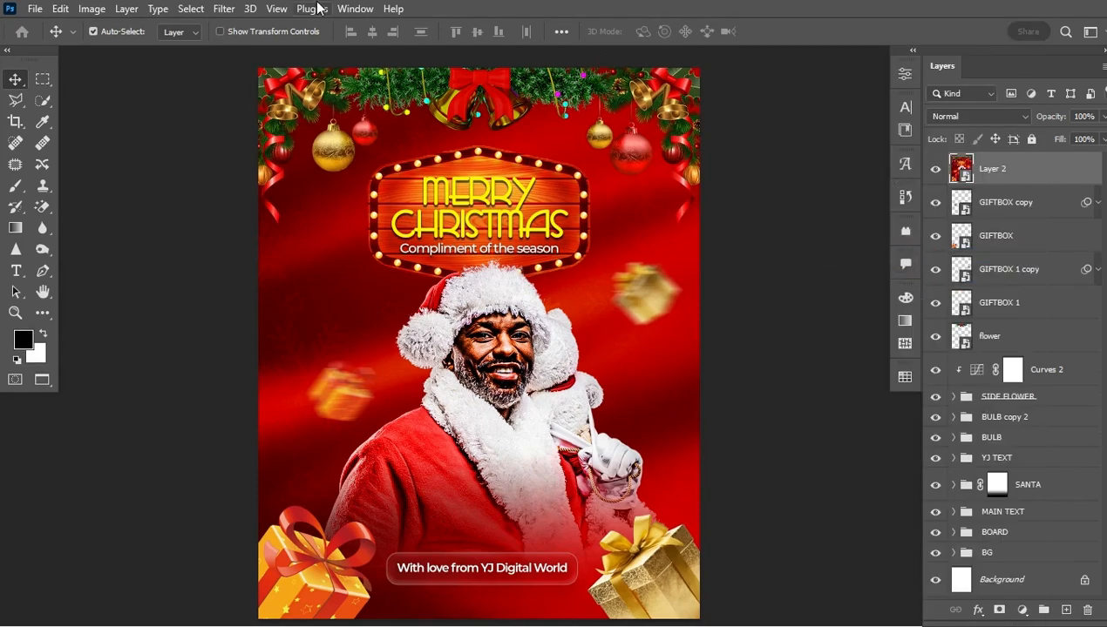
- Start a Camera Raw Filter on Layer 2 and set Sharpening to 27 and Noise Reduction to 7
left_click(224, 11)
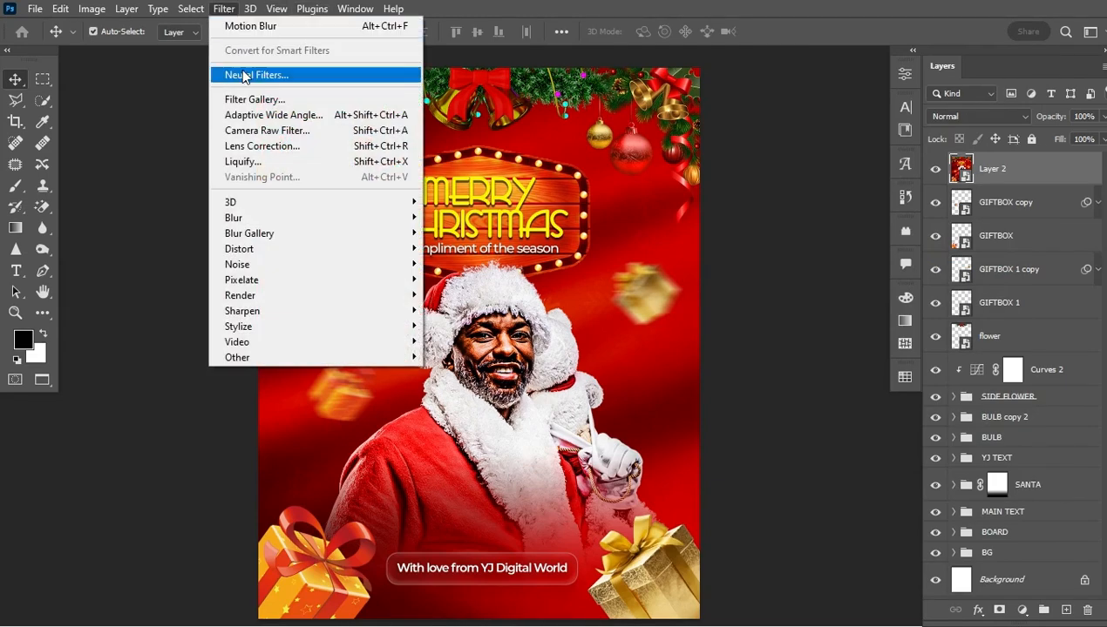
left_click(264, 130)
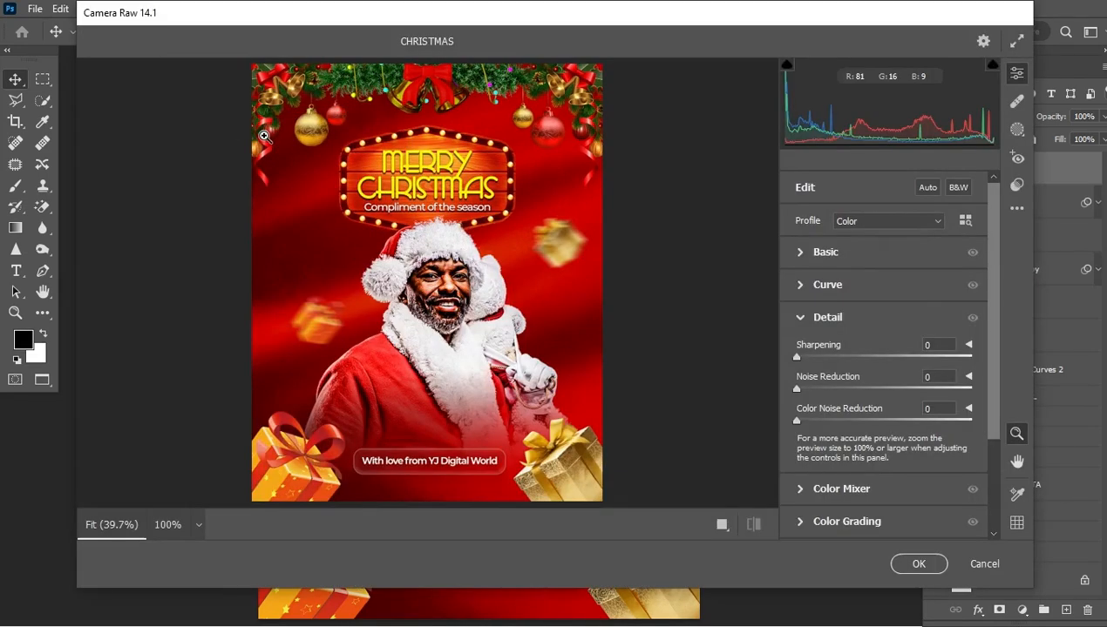
left_click(800, 318)
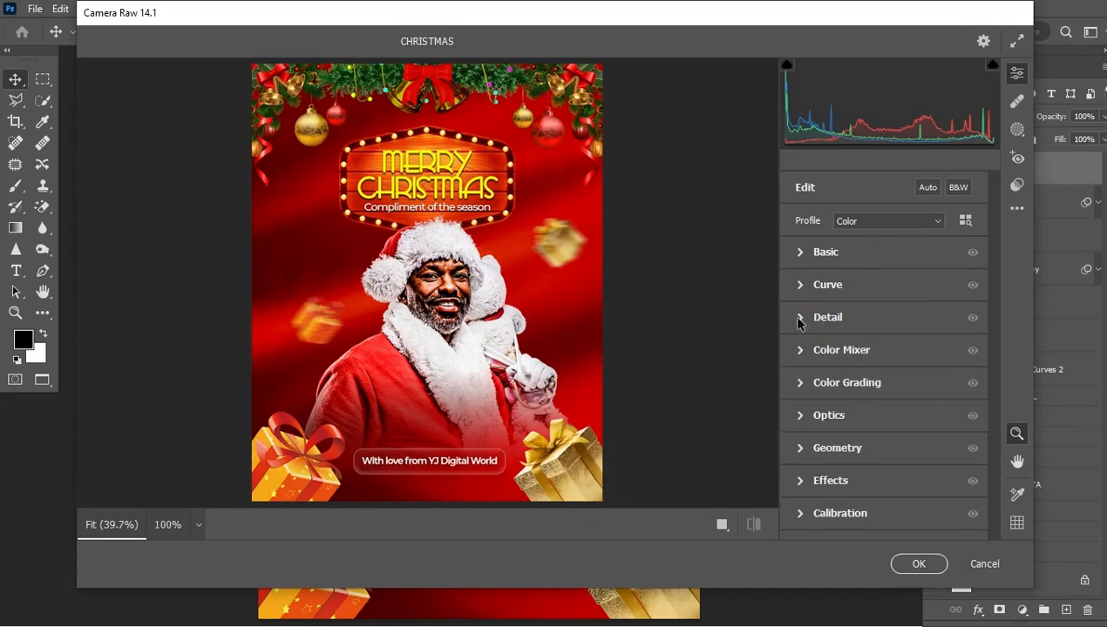
left_click(799, 319)
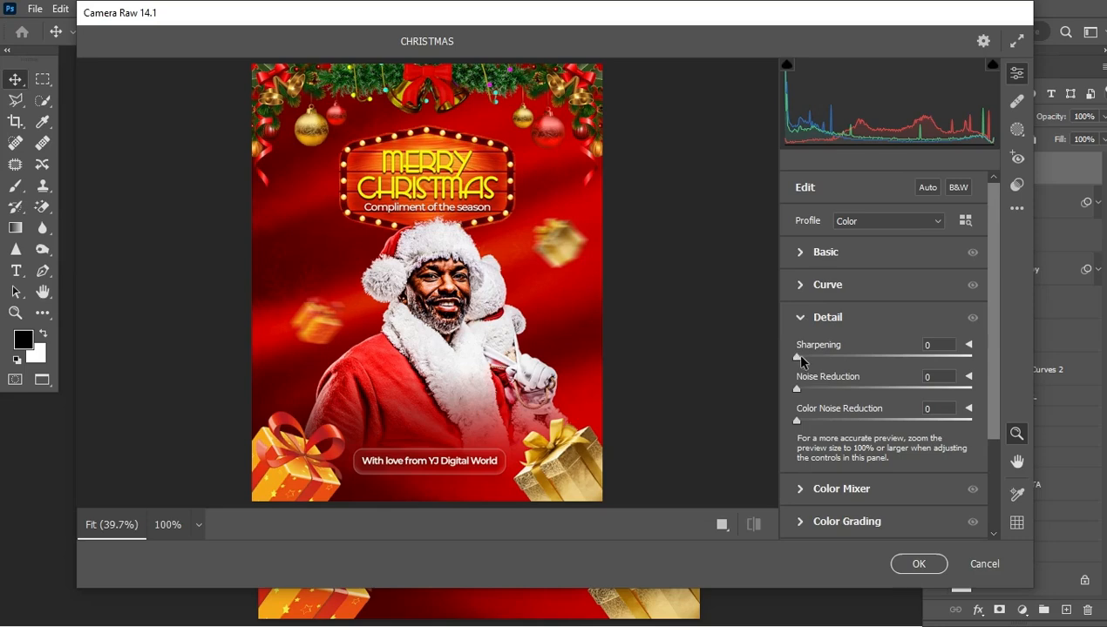
left_click_drag(800, 358, 810, 389)
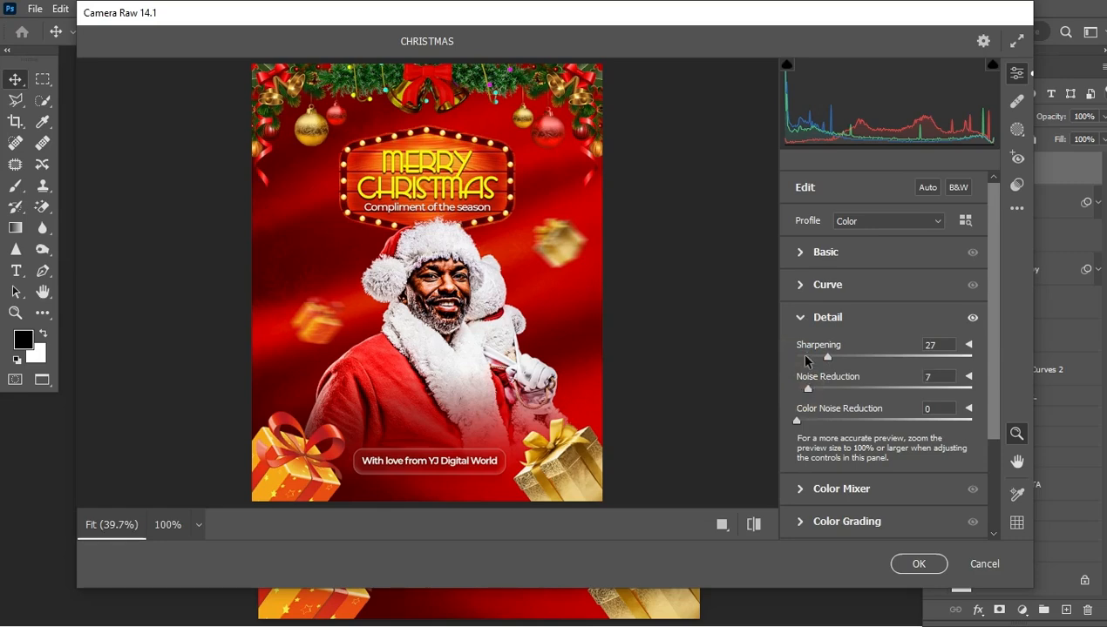
left_click(799, 318)
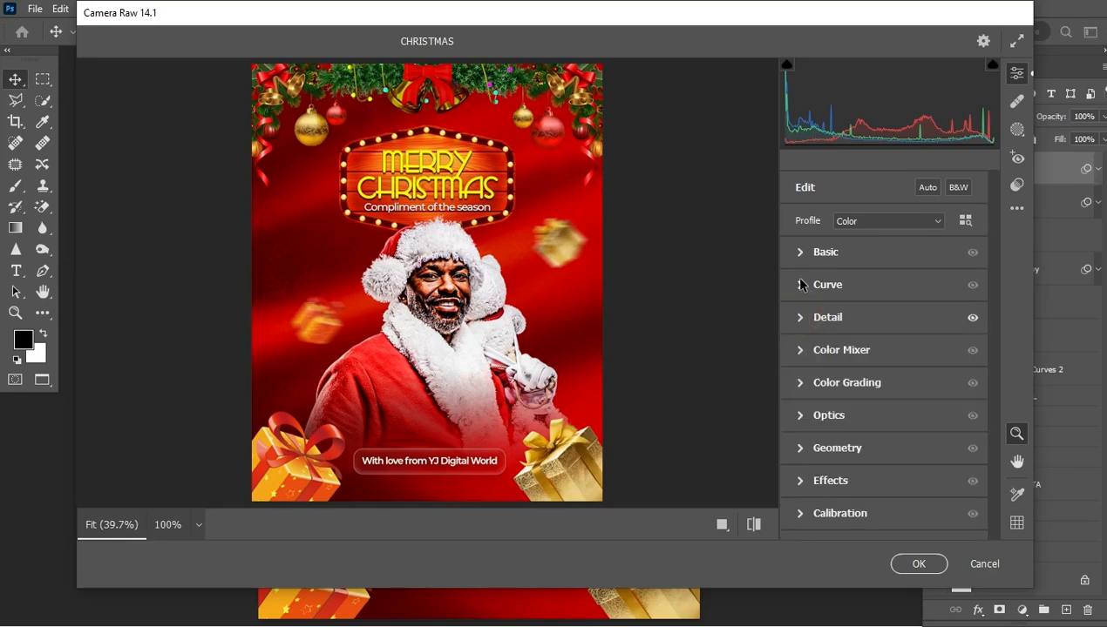
- Shift the Color Mixer hues in the Camera Raw Filter, with Yellows at -17 and Greens at -3
left_click(799, 350)
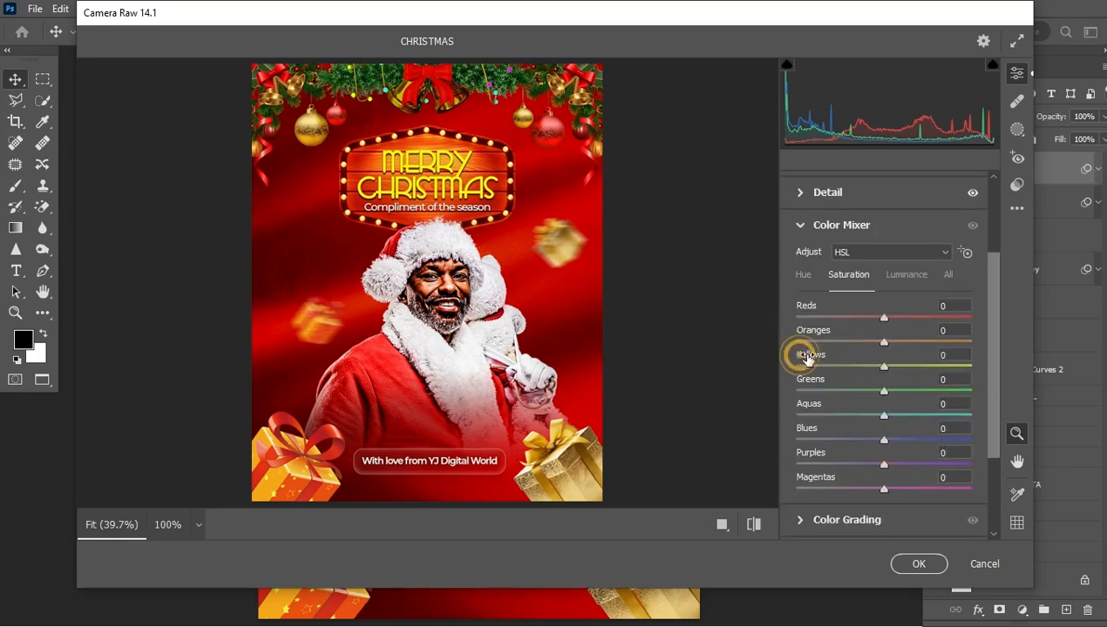
left_click(805, 277)
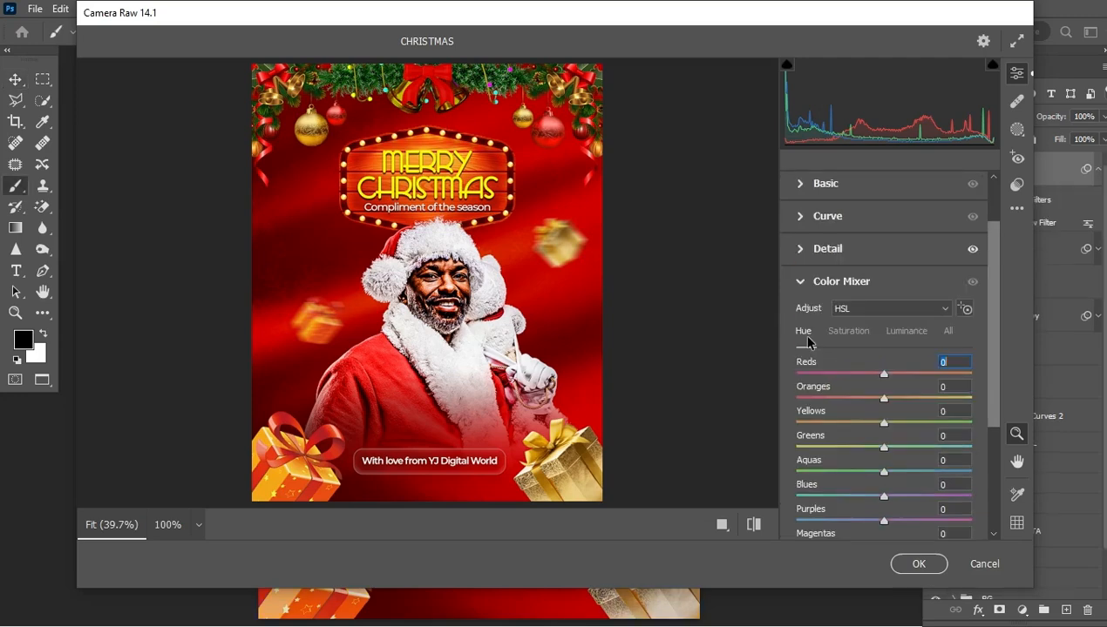
left_click(806, 338)
left_click_drag(885, 425, 880, 452)
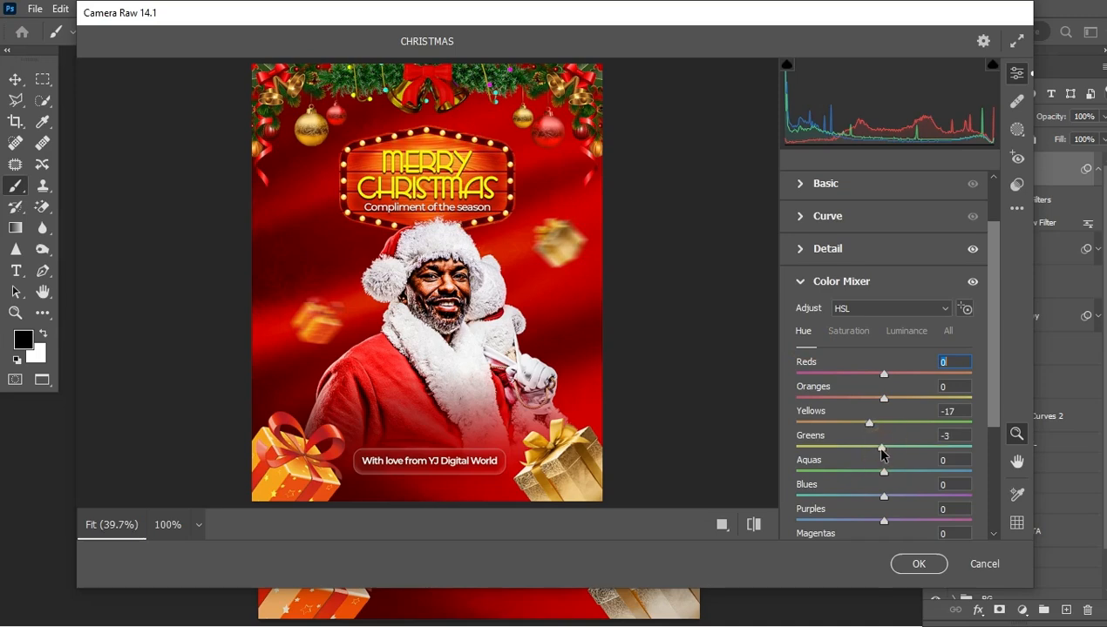
- Set the Color Mixer saturation to Reds +38, Yellows -78 and Greens -79, apply the filter and compare the poster with and without it
left_click(860, 334)
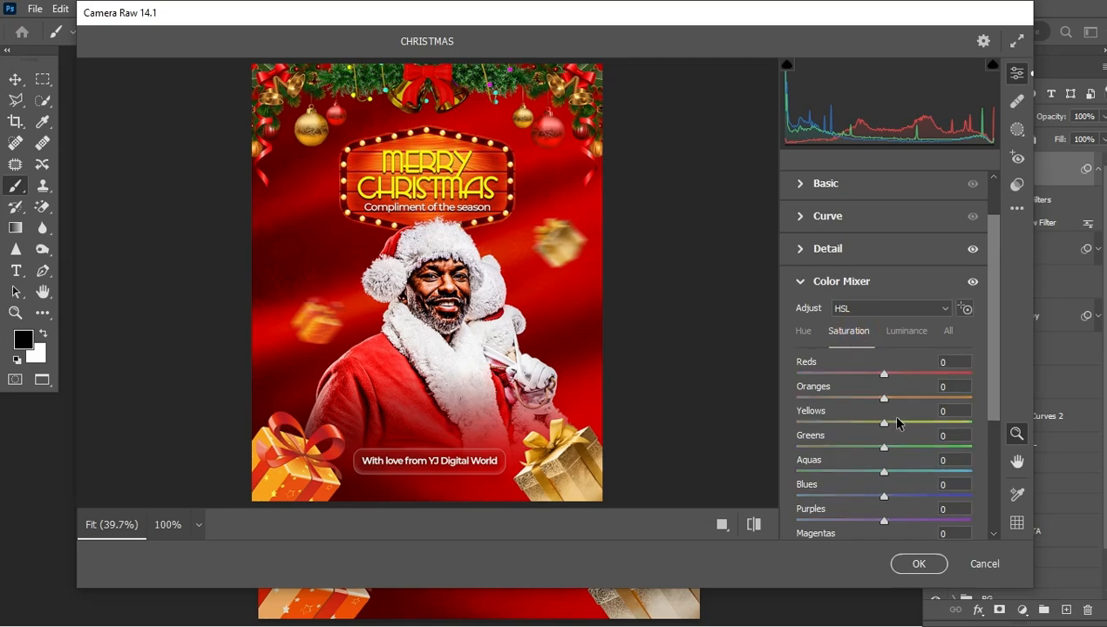
left_click_drag(885, 376, 916, 379)
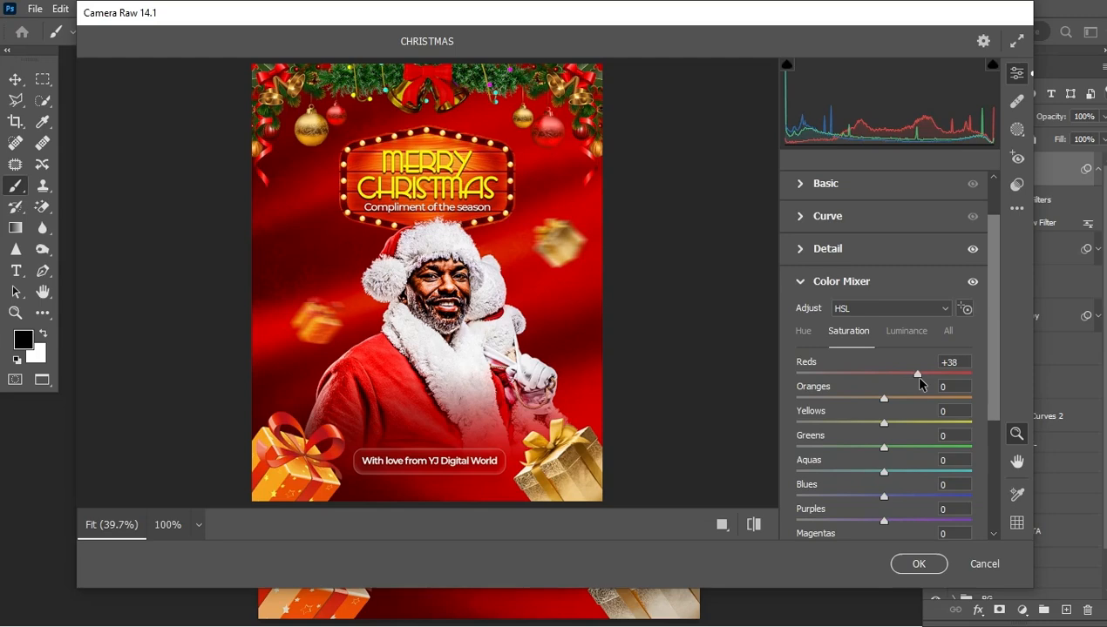
left_click(919, 378)
left_click_drag(920, 377, 918, 378)
left_click(884, 424)
left_click_drag(886, 426, 817, 426)
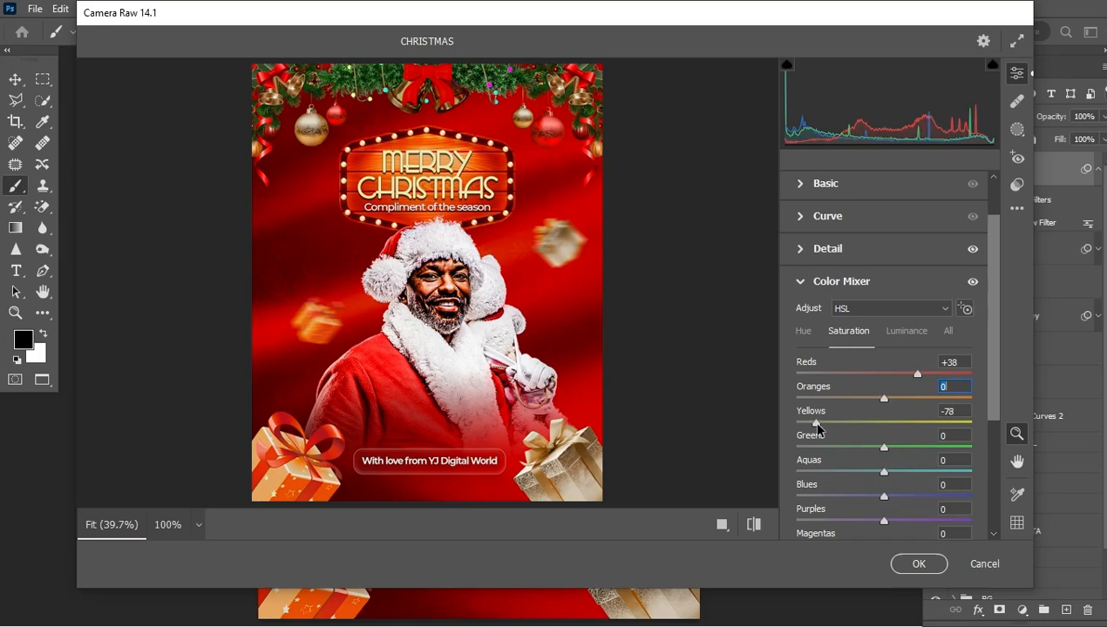
left_click_drag(883, 448, 815, 448)
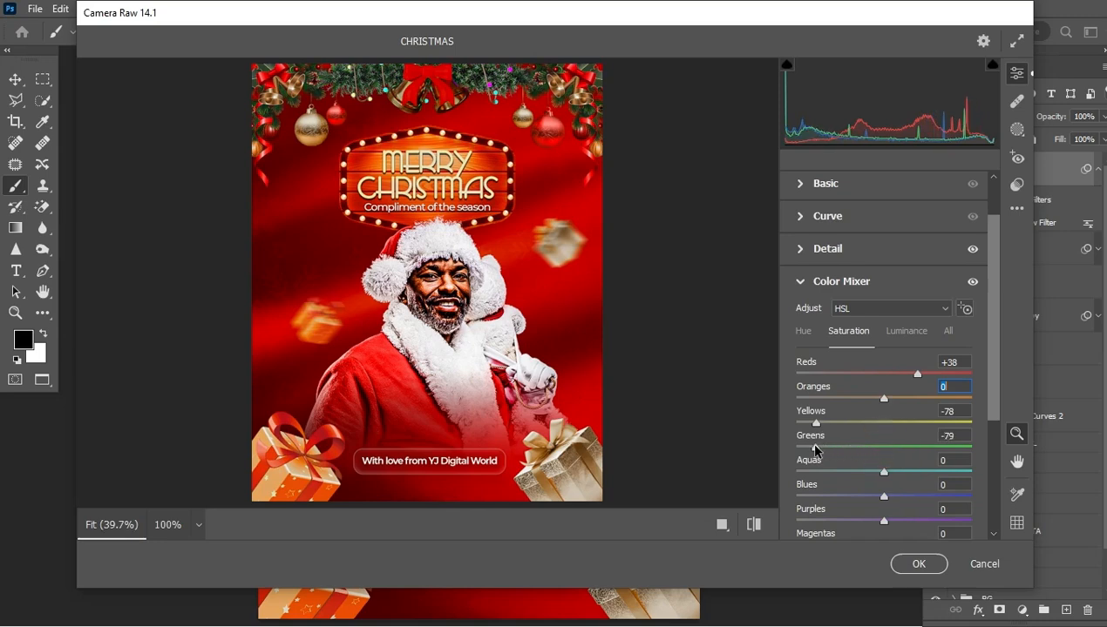
left_click(919, 564)
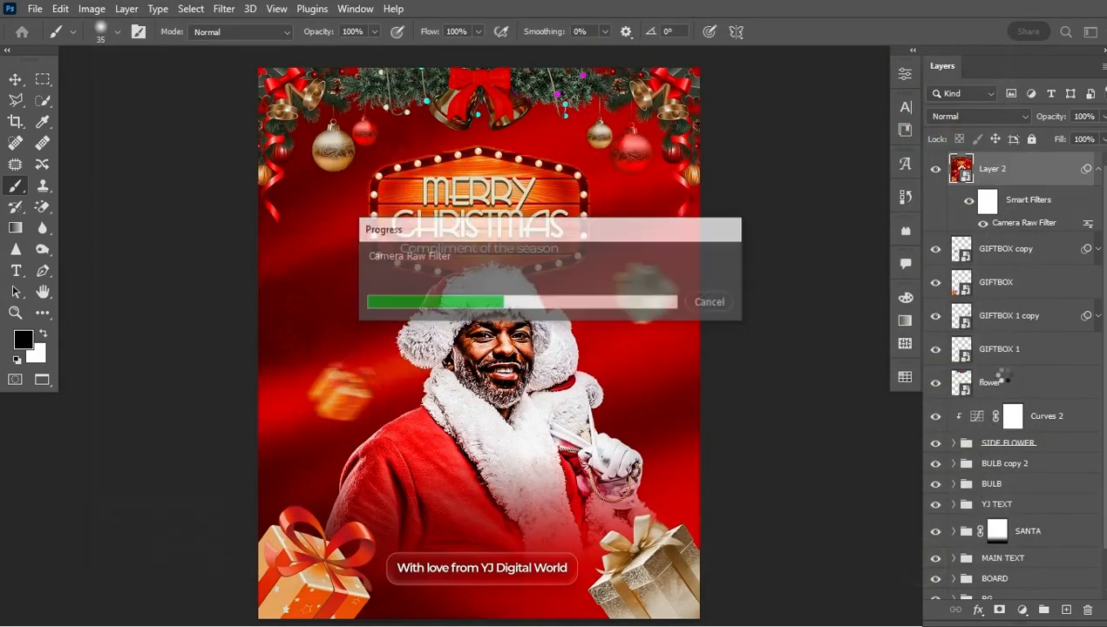
left_click(982, 226)
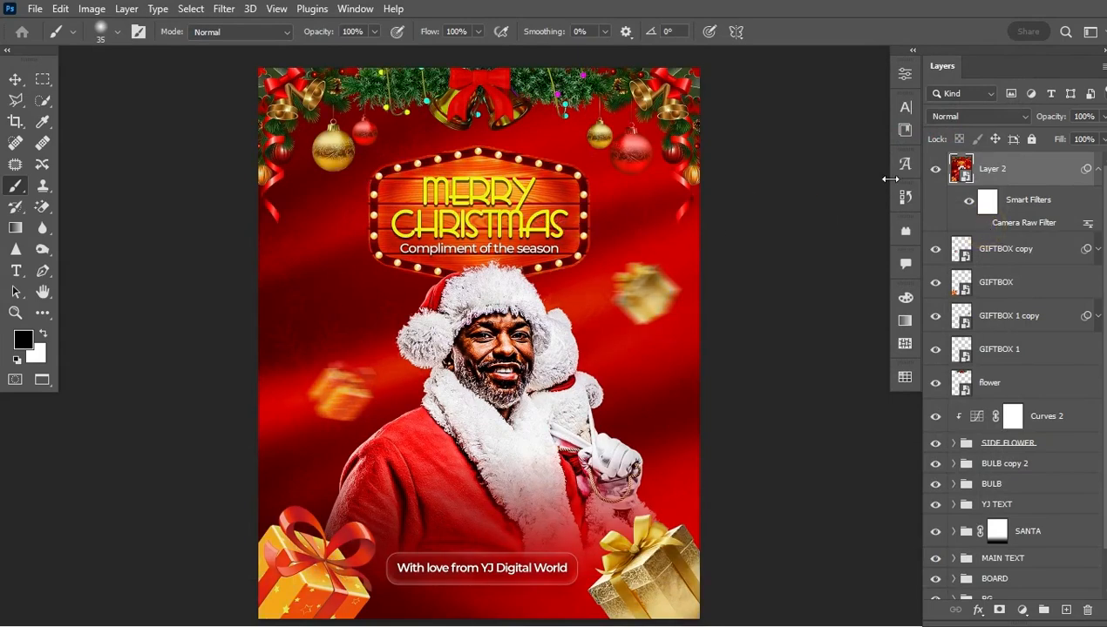
left_click(982, 223)
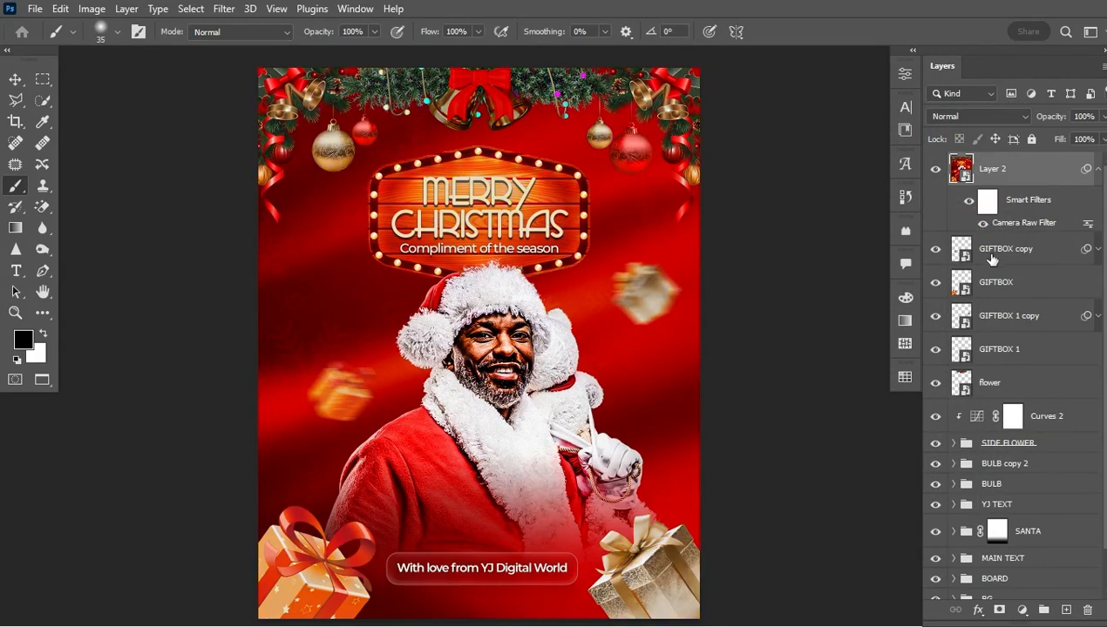
- Load the MERRY CHRISTMAS text as a selection and fill it with black on Layer 2's smart filter mask
scroll(989, 425, "down", 2)
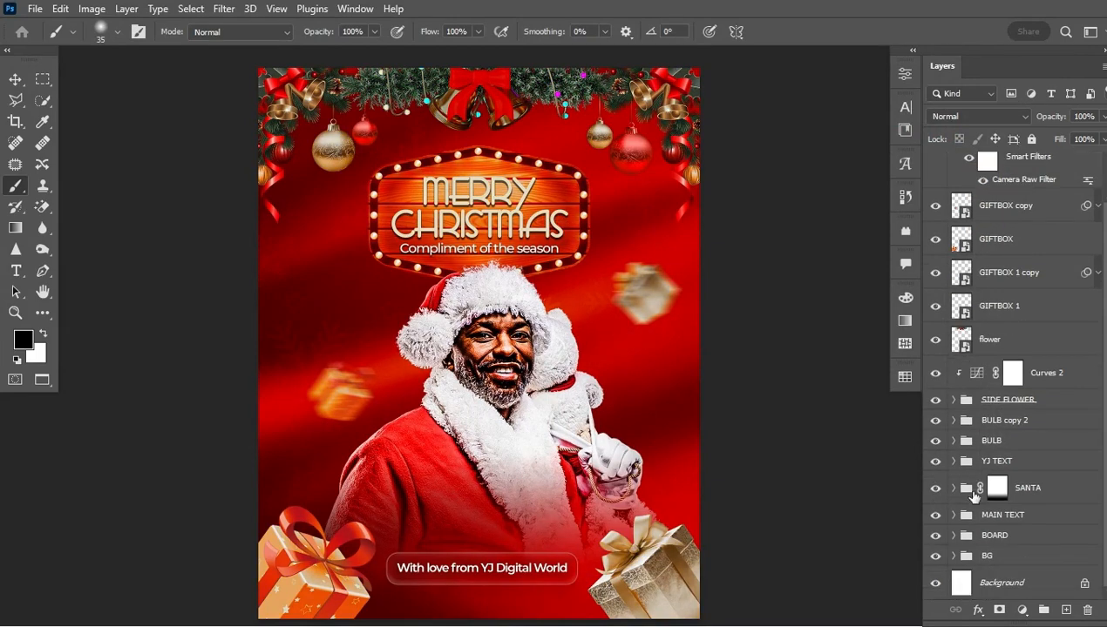
left_click(953, 515)
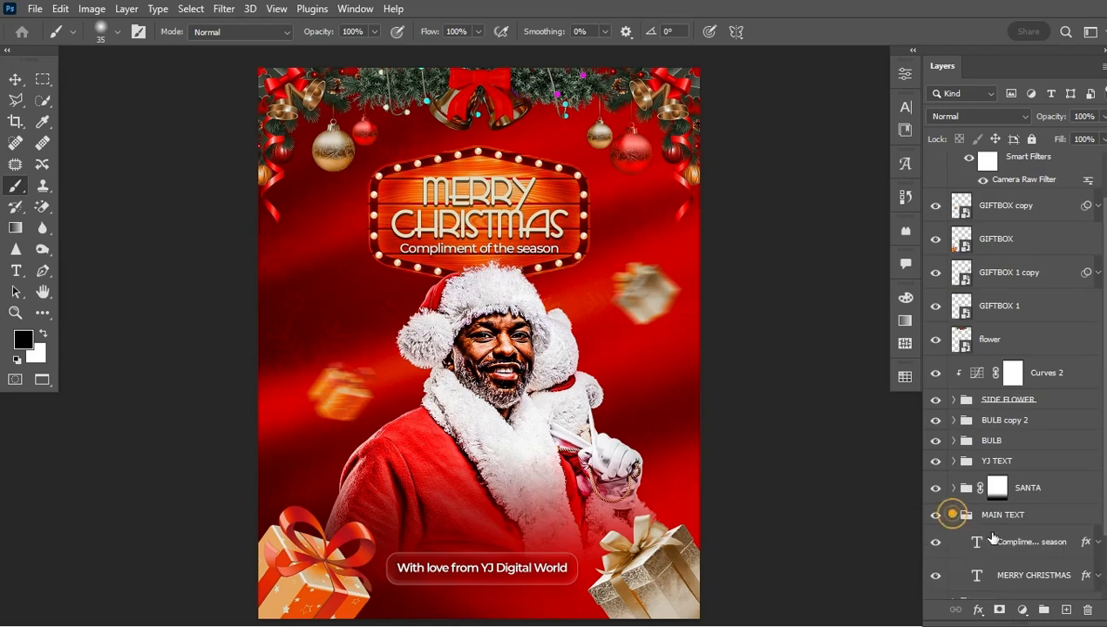
scroll(1095, 523, "down", 1)
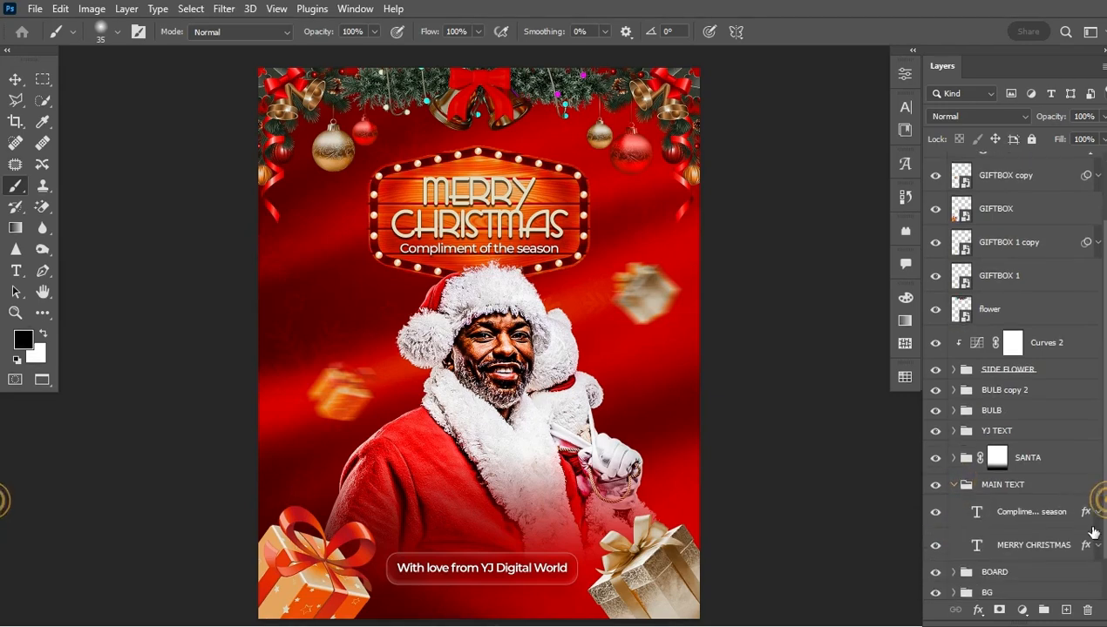
left_click(976, 547, "ctrl")
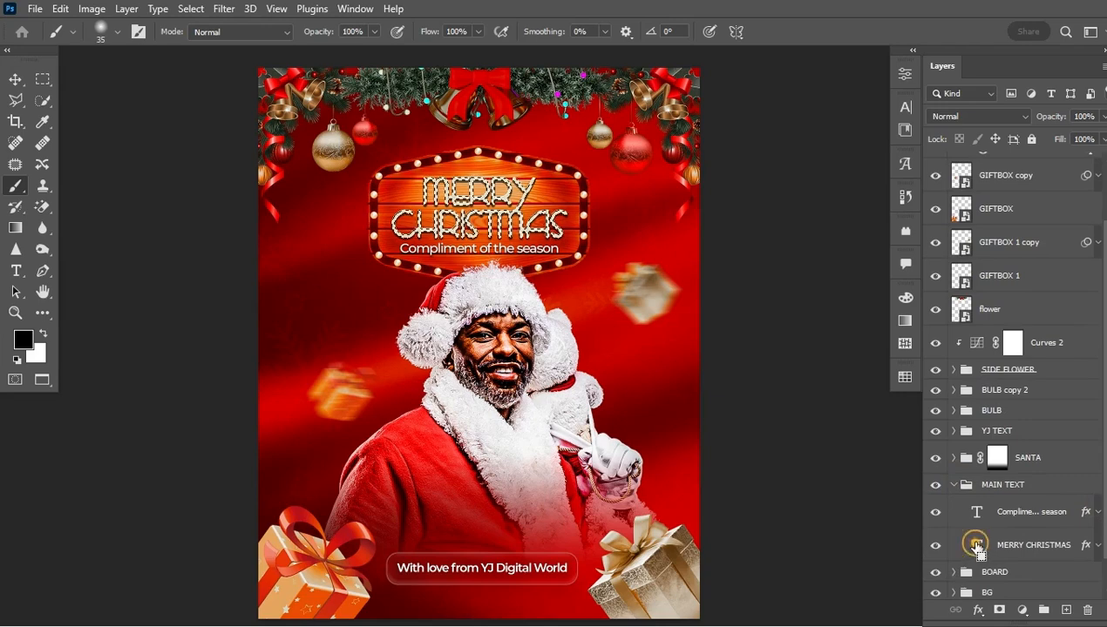
left_click(953, 484)
scroll(1037, 247, "up", 1)
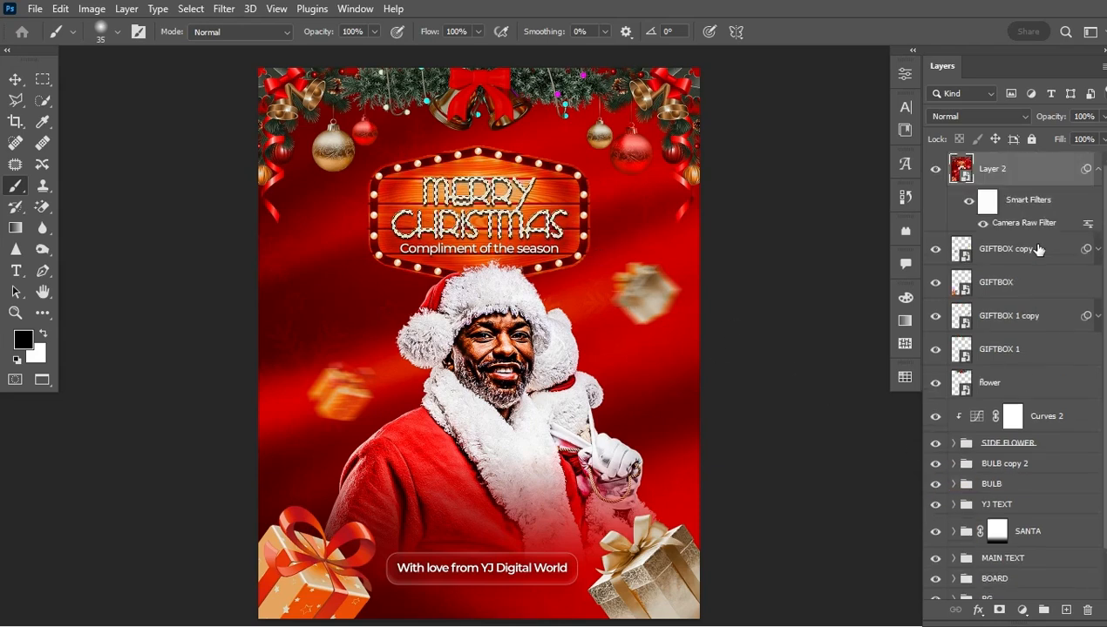
left_click(987, 203)
key("x")
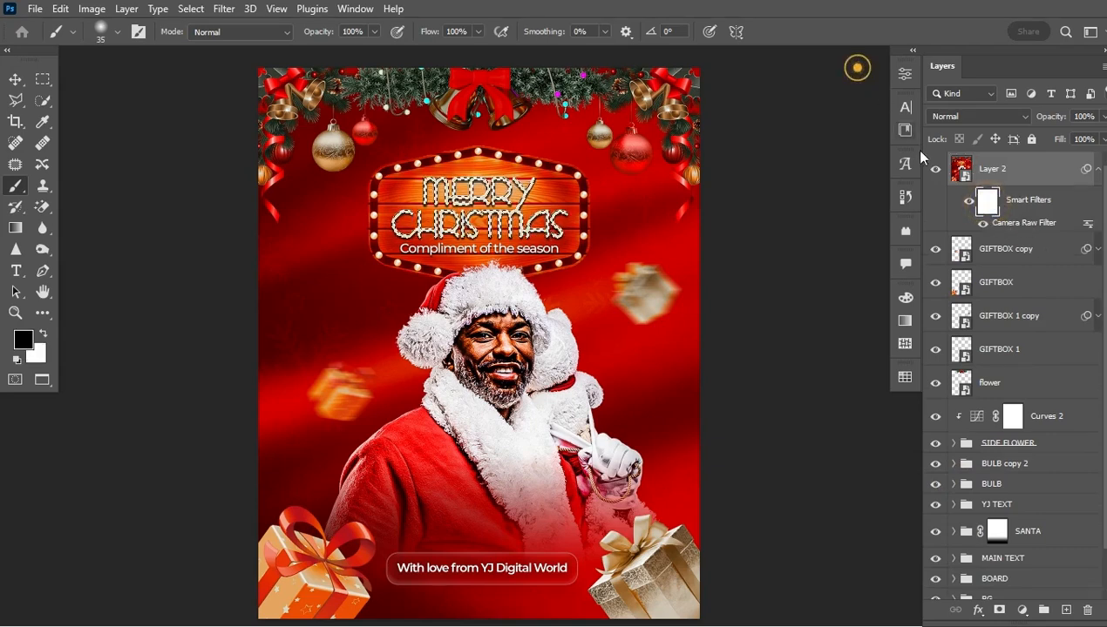
left_click(982, 197)
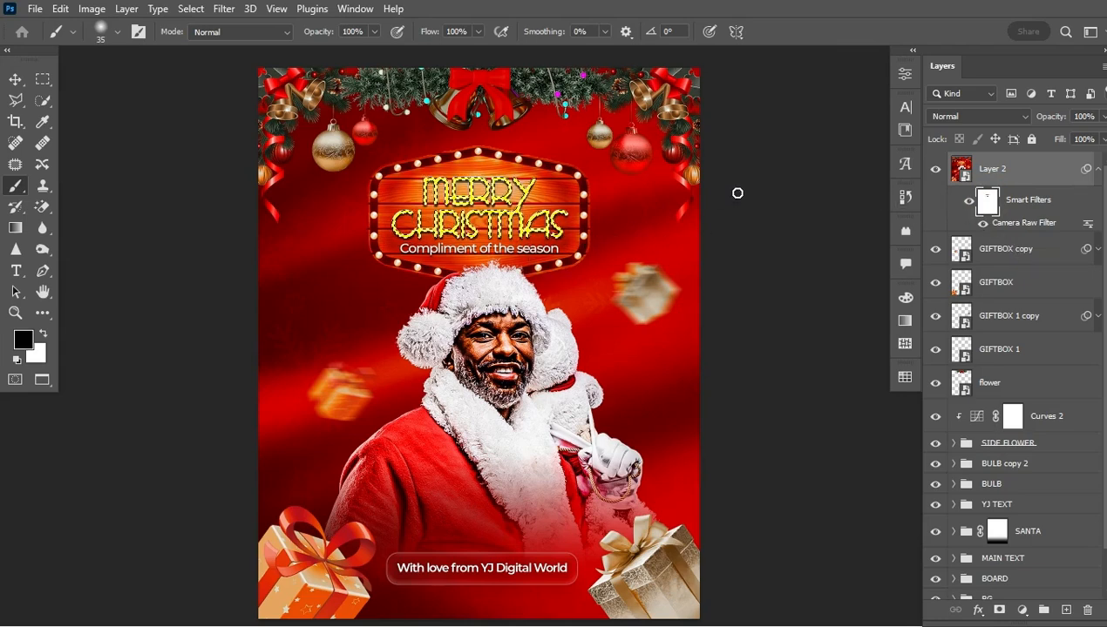
- Feather Layer 2's smart filter mask by 31.8 px
left_click(903, 75)
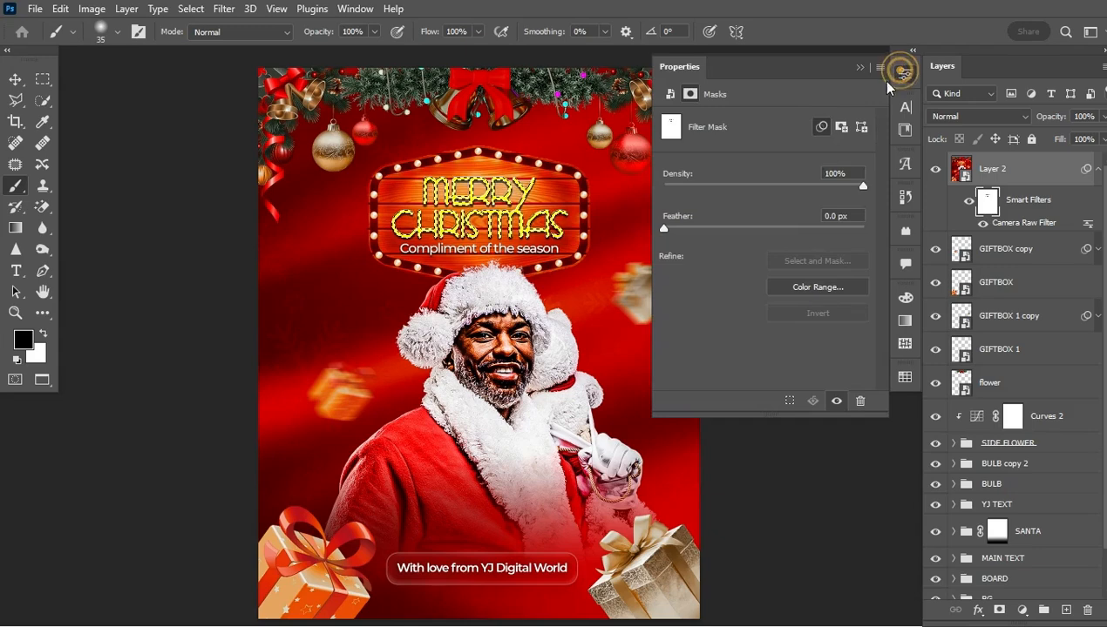
left_click_drag(663, 229, 759, 229)
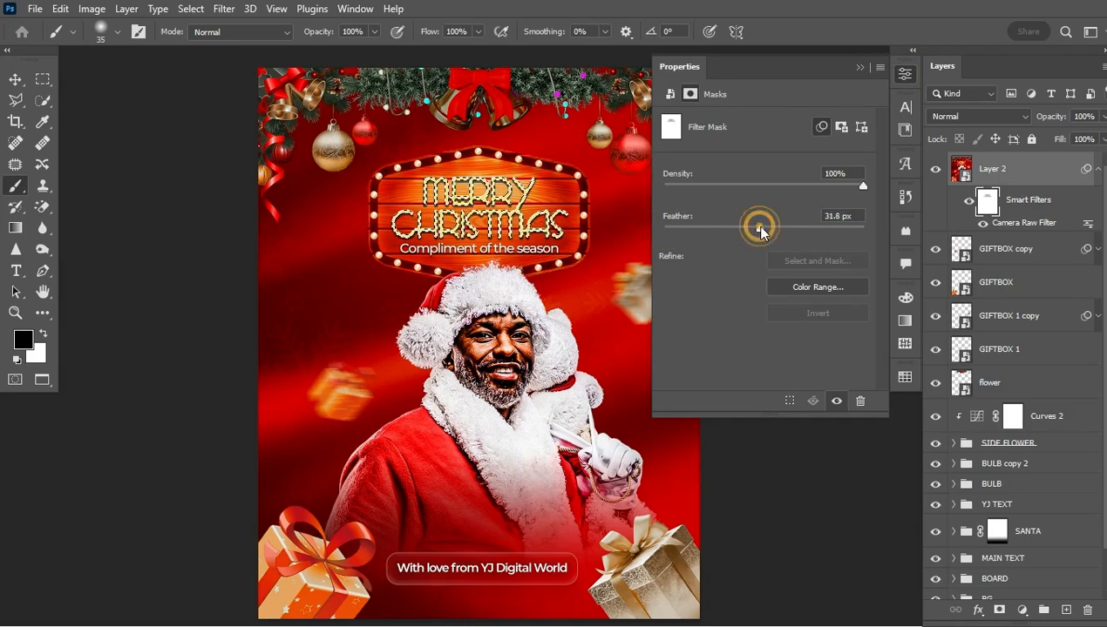
left_click(759, 229)
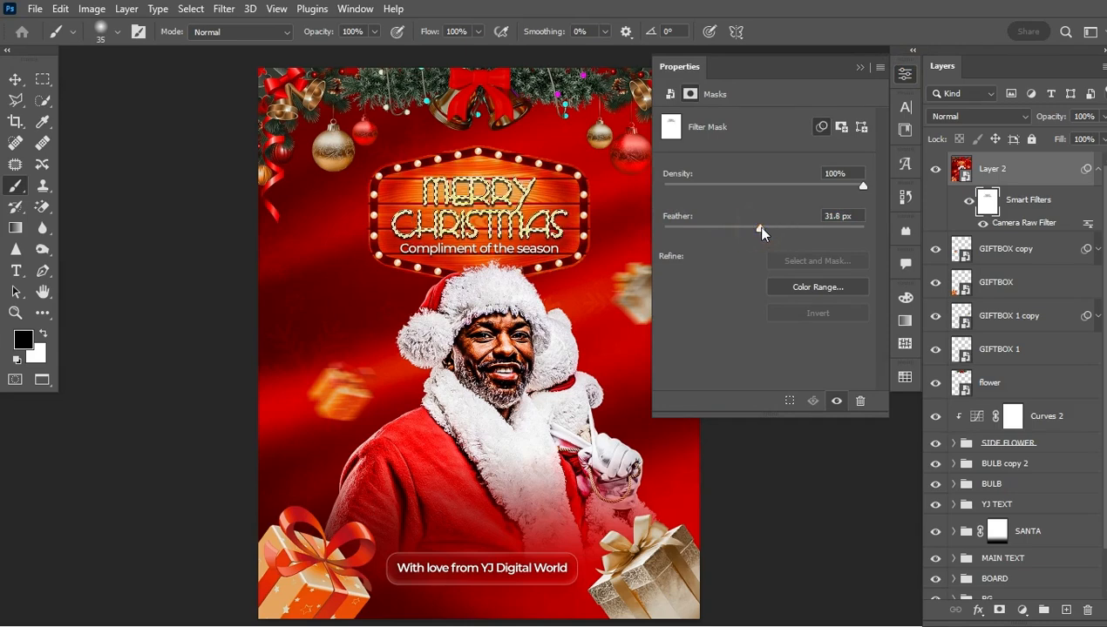
left_click(861, 68)
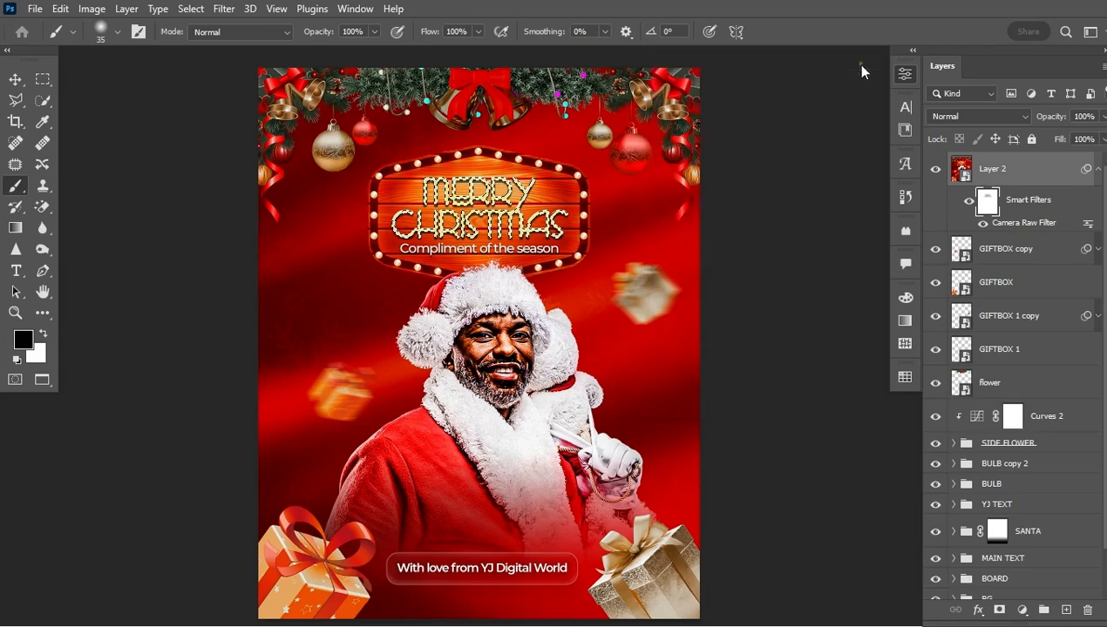